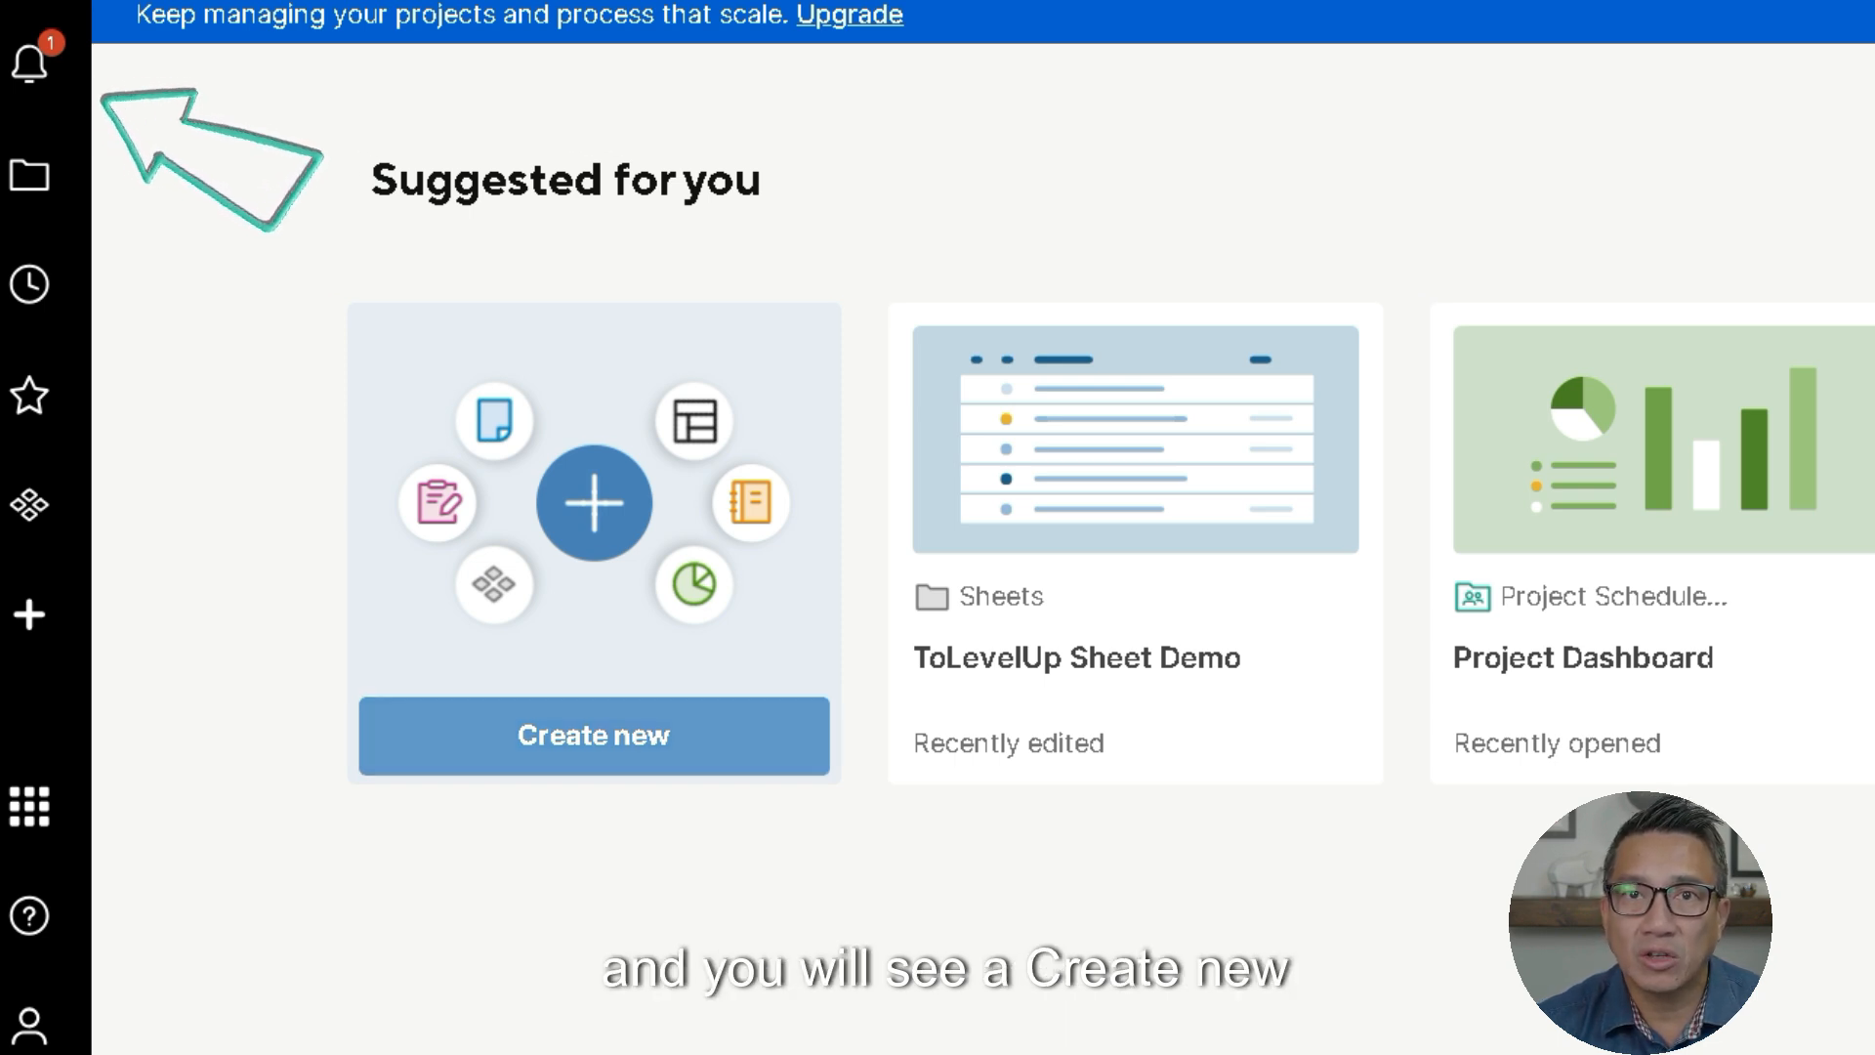
- Create a new sheet named "ToLevelUp Sheet Demo 2"
{"action": "left_click", "coordinate": [594, 735]}
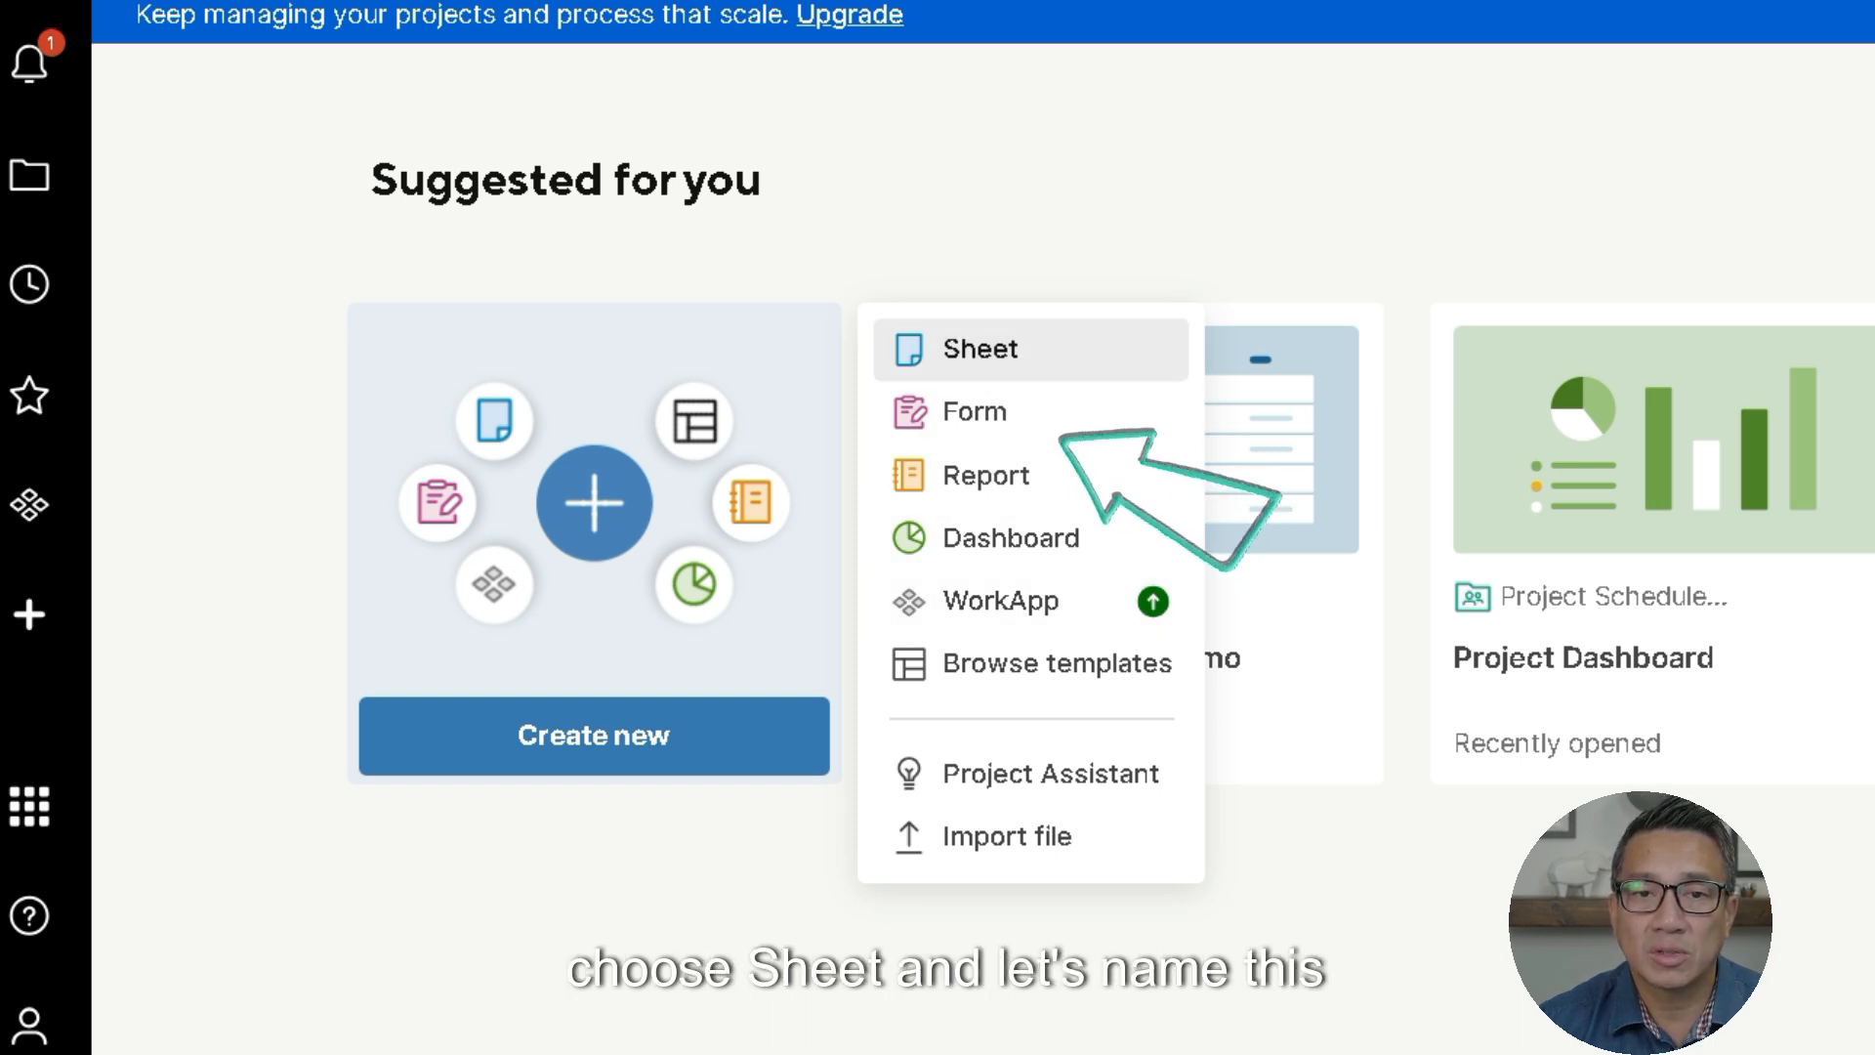
{"action": "left_click", "coordinate": [1030, 350]}
{"action": "type", "text": "T"}
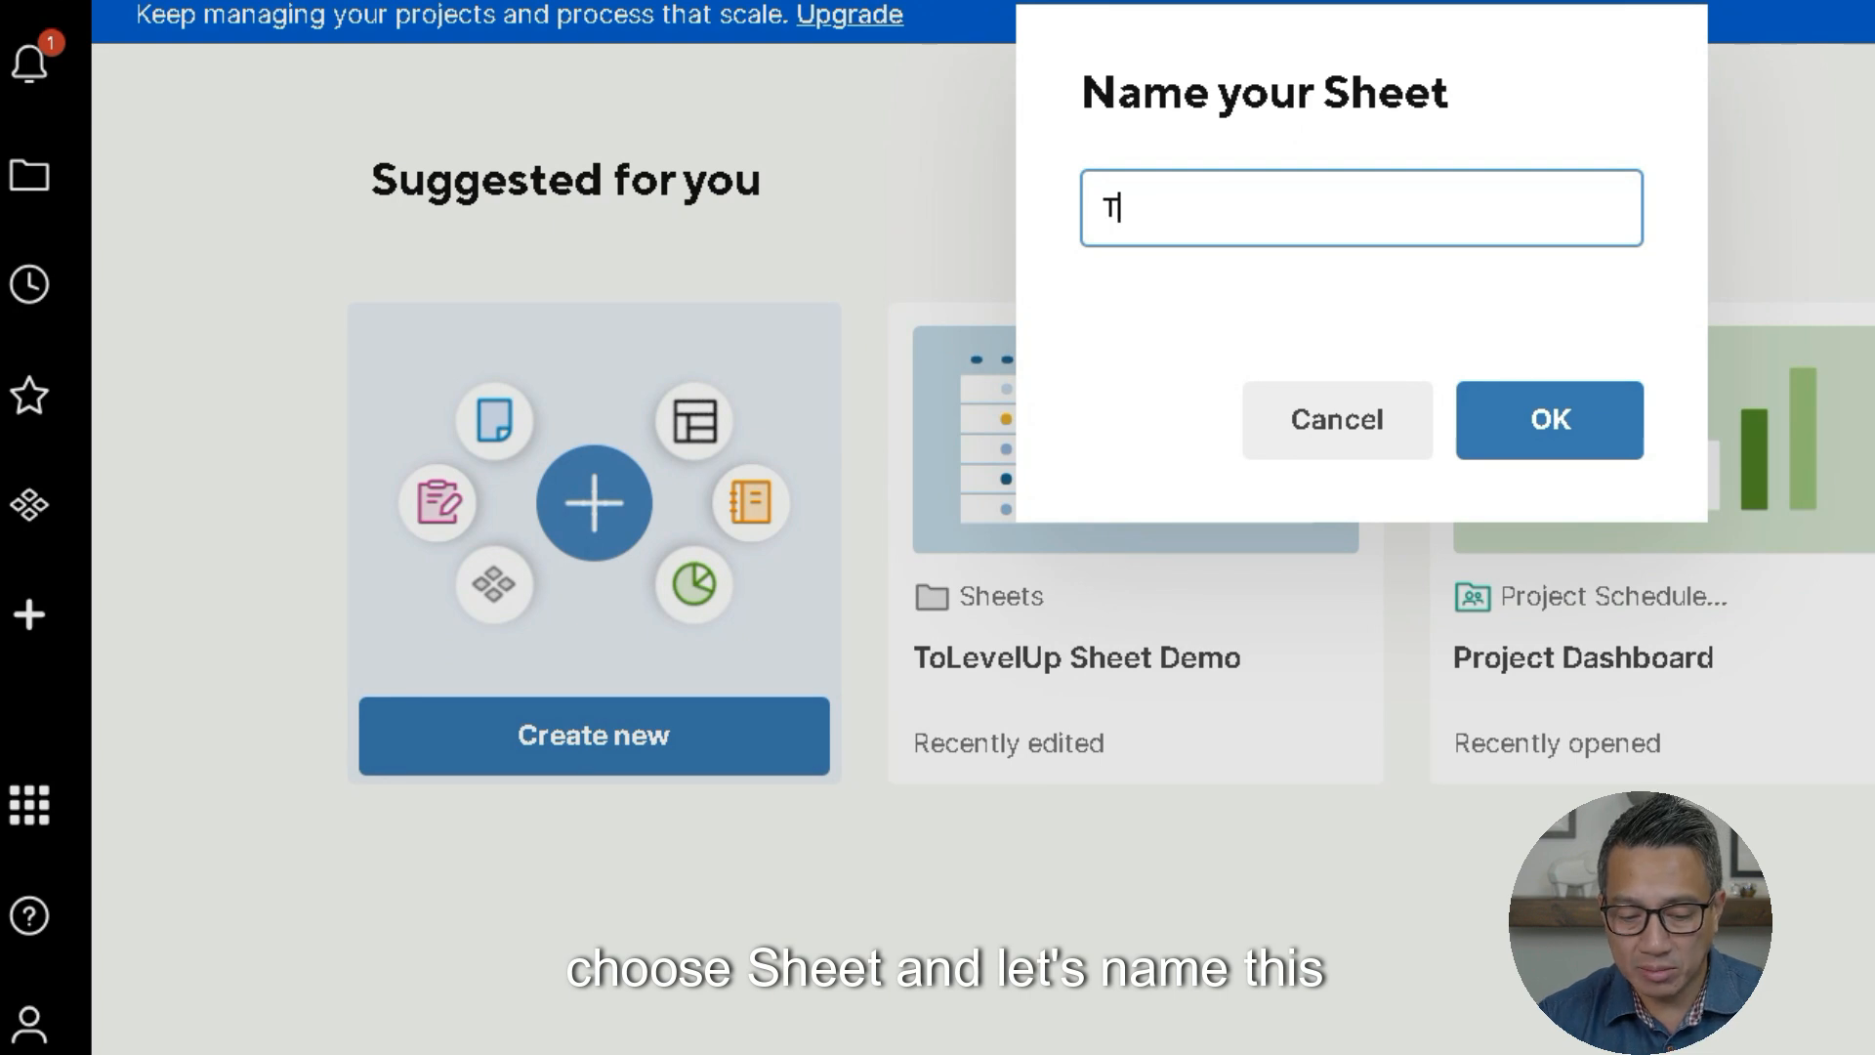
{"action": "type", "text": "oLevelUp She"}
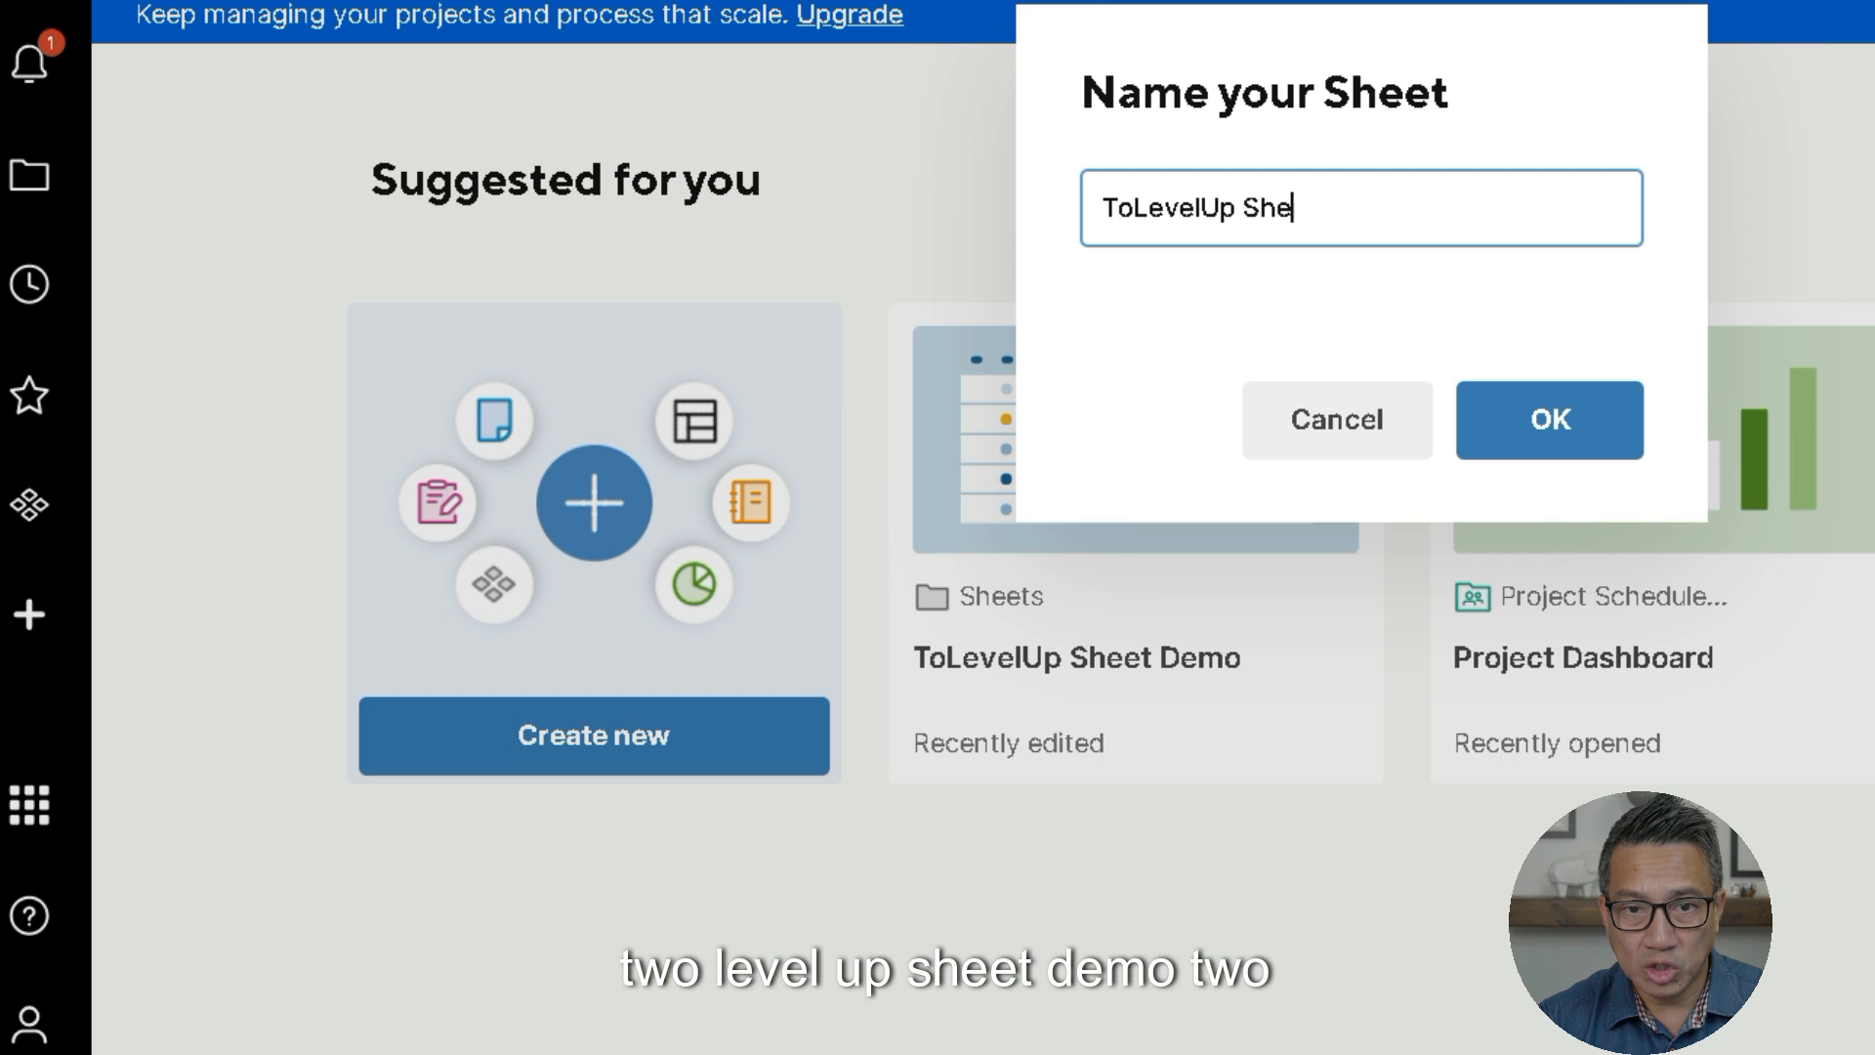
{"action": "type", "text": "et Demo 2"}
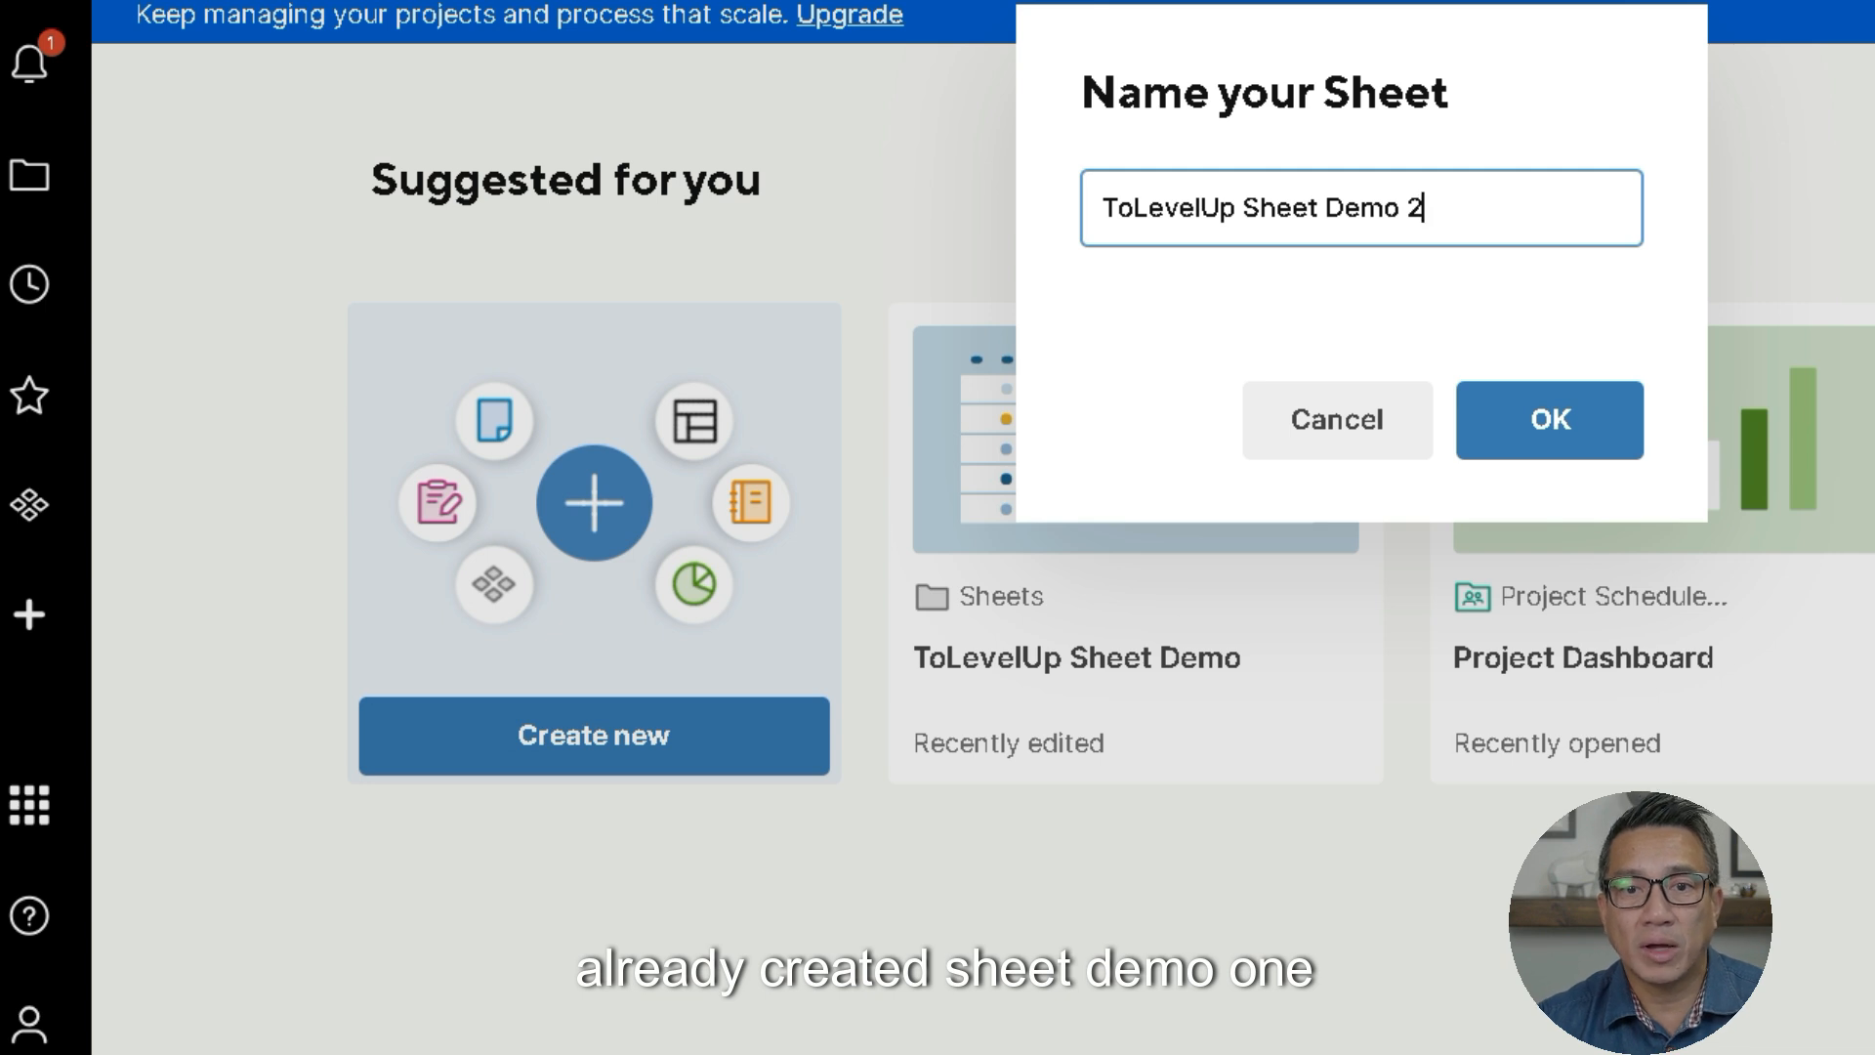
{"action": "left_click", "coordinate": [1549, 420]}
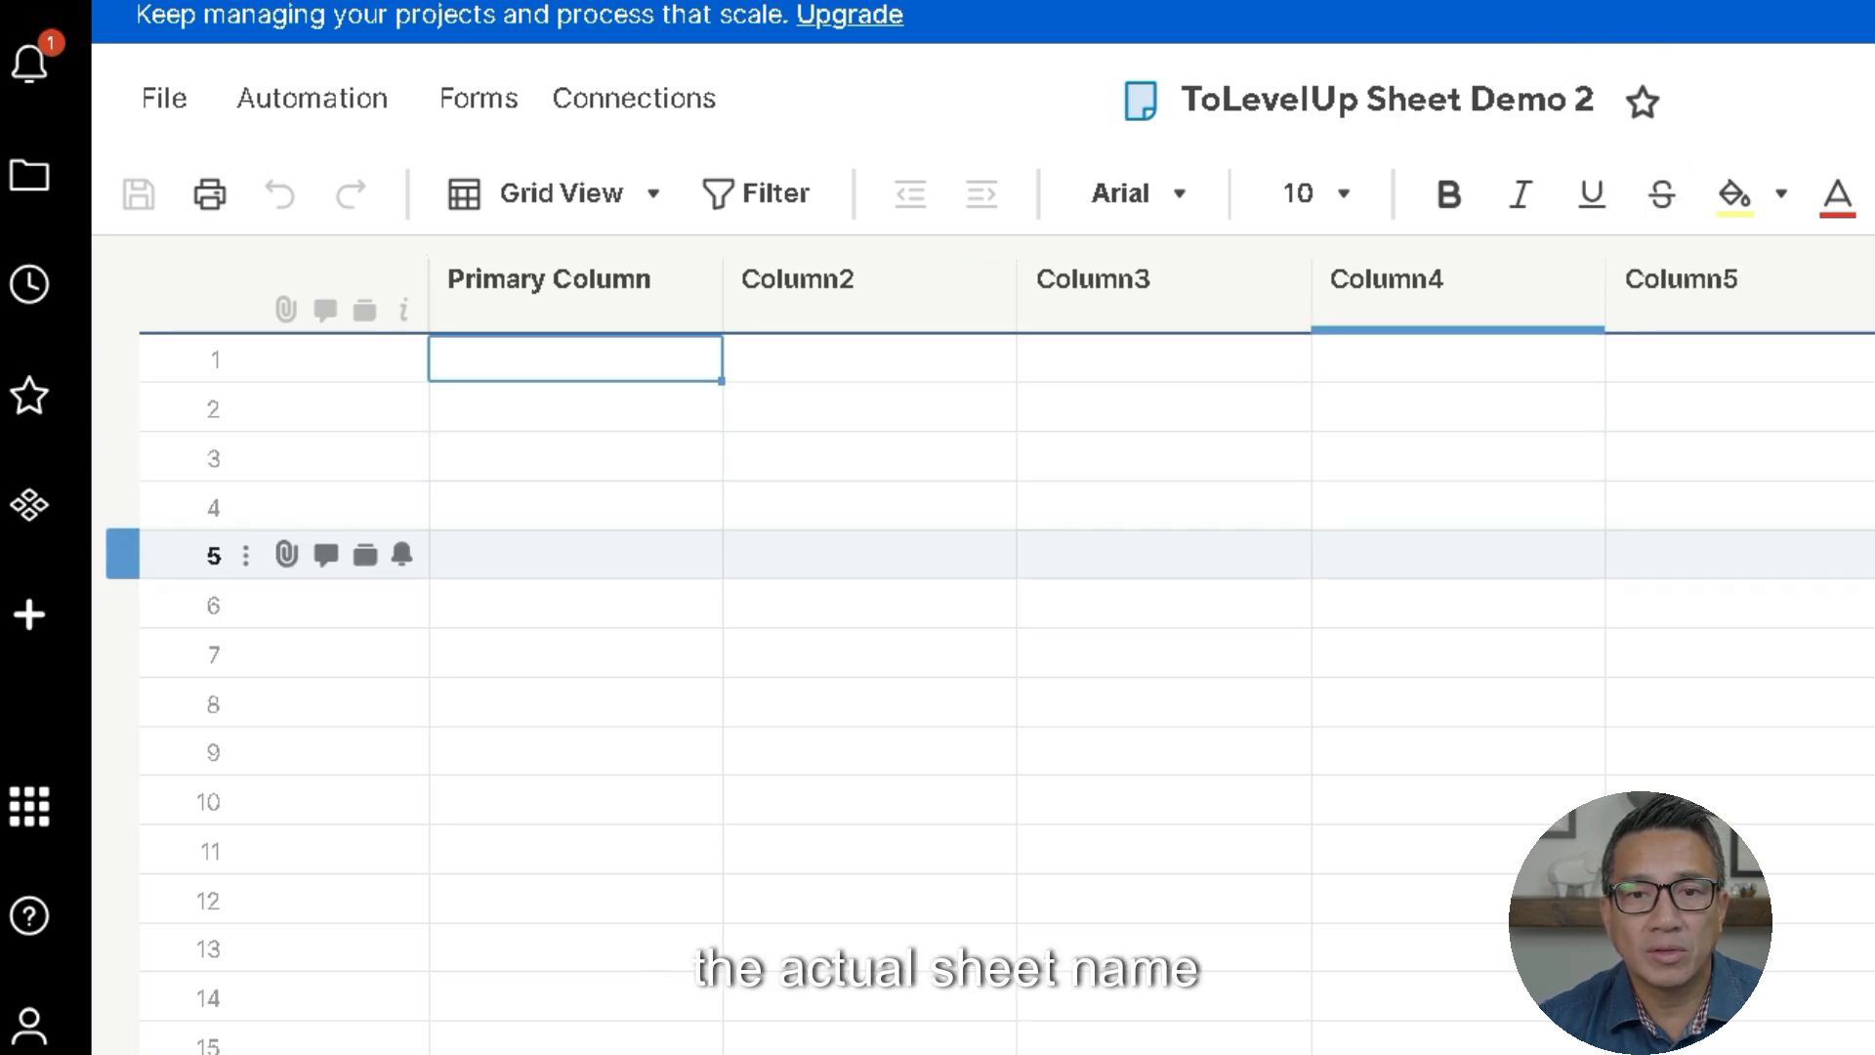
- Mark the new sheet as a favorite and check for it in the Favorites list
{"action": "left_click", "coordinate": [1642, 100]}
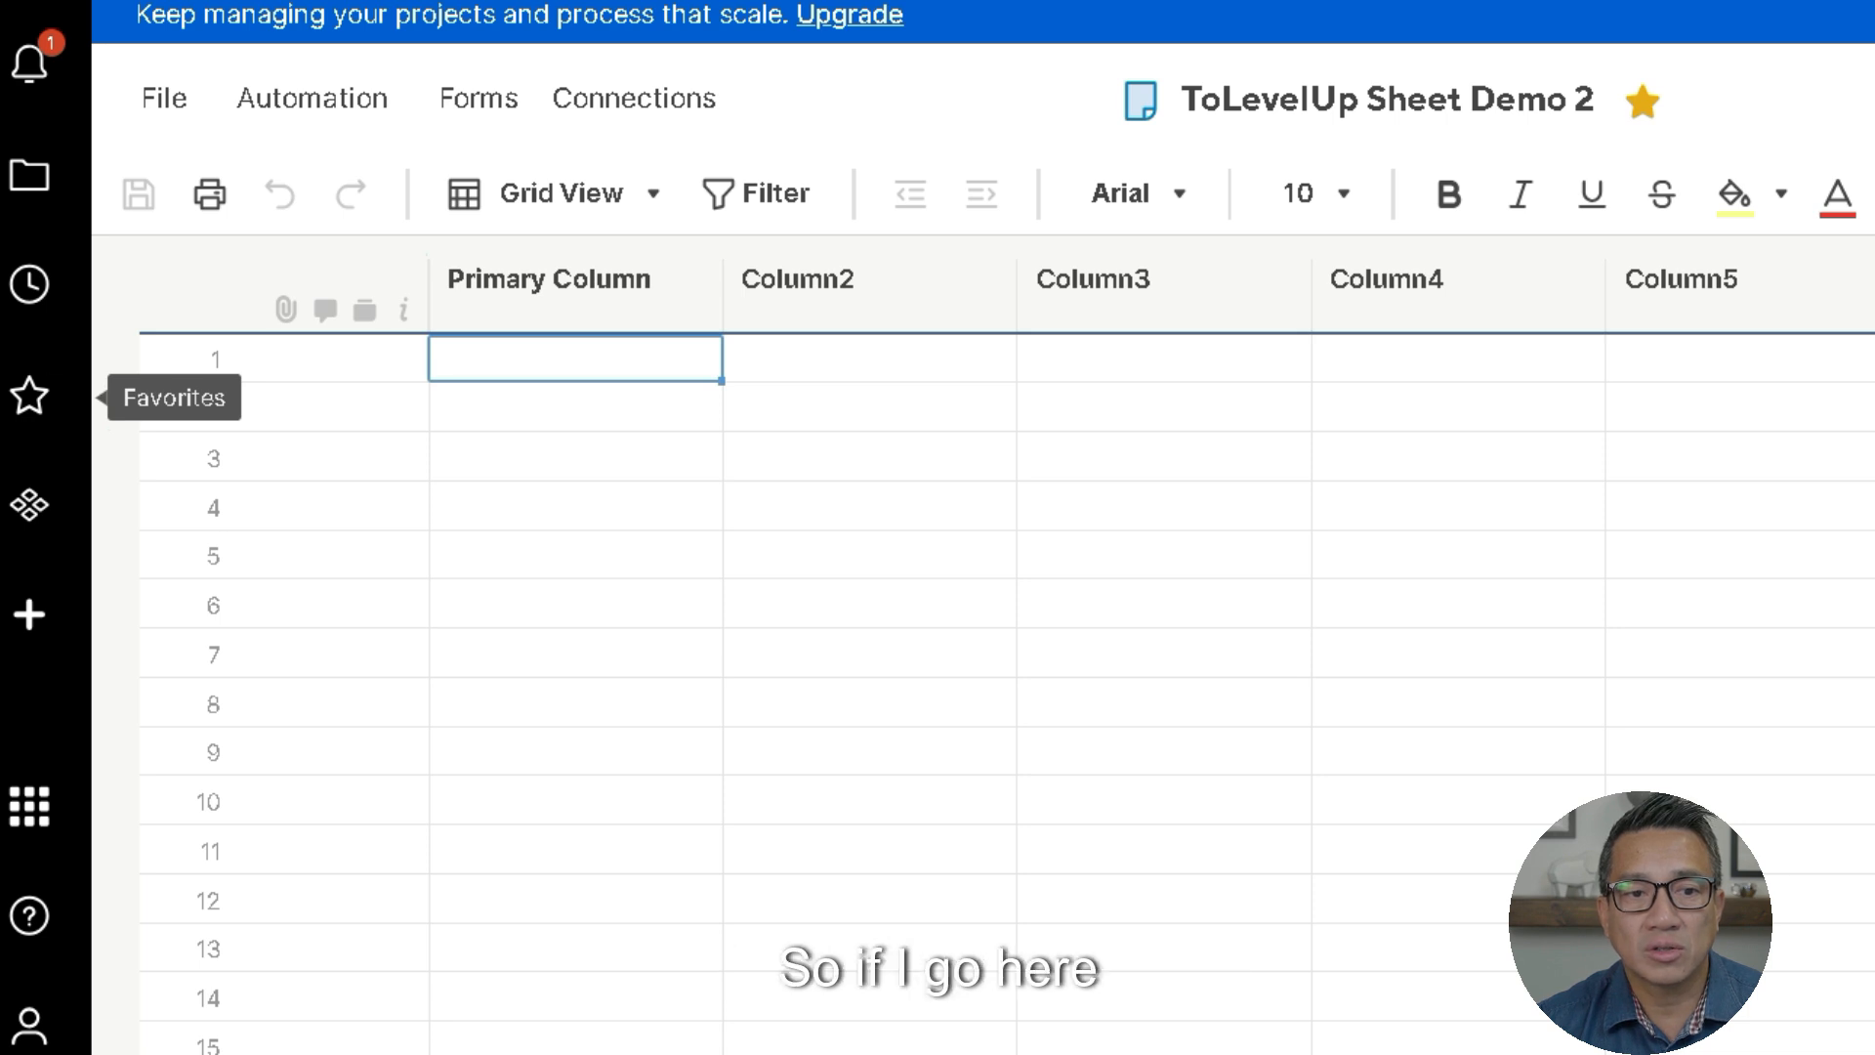
{"action": "left_click", "coordinate": [29, 396]}
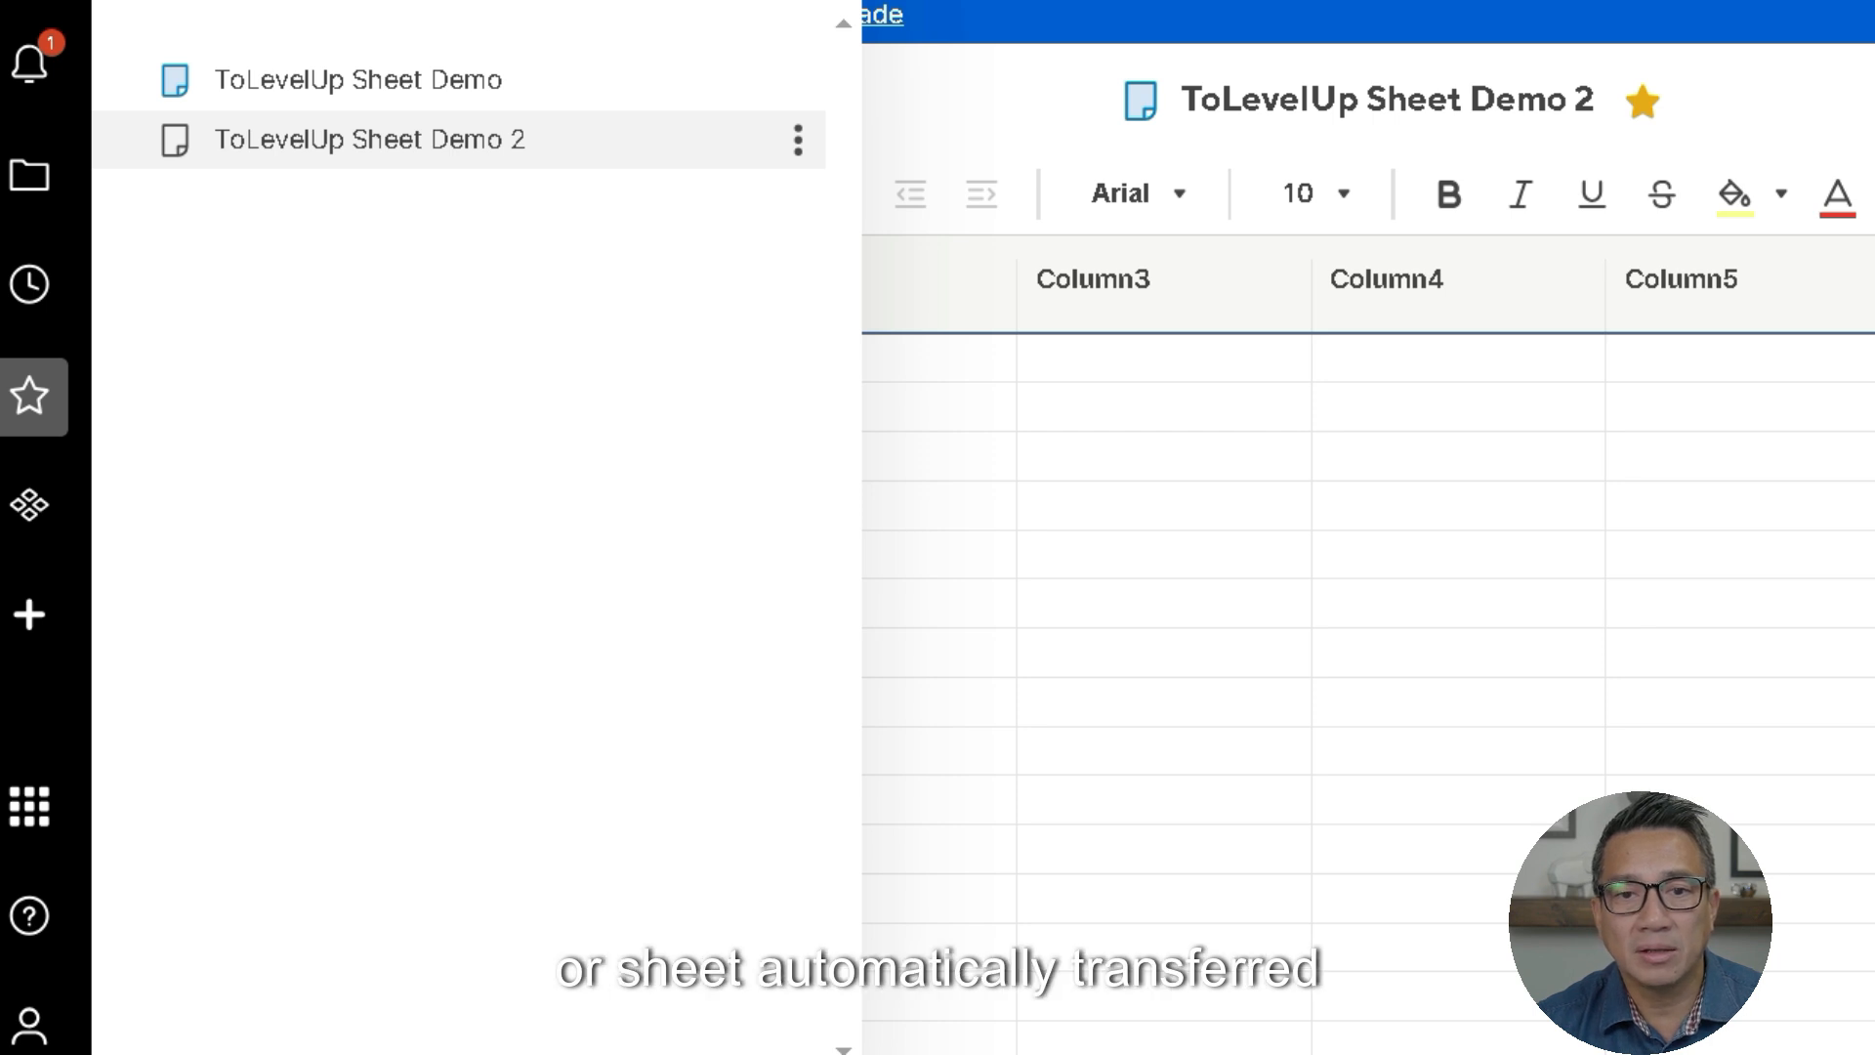
{"action": "left_click", "coordinate": [1164, 505]}
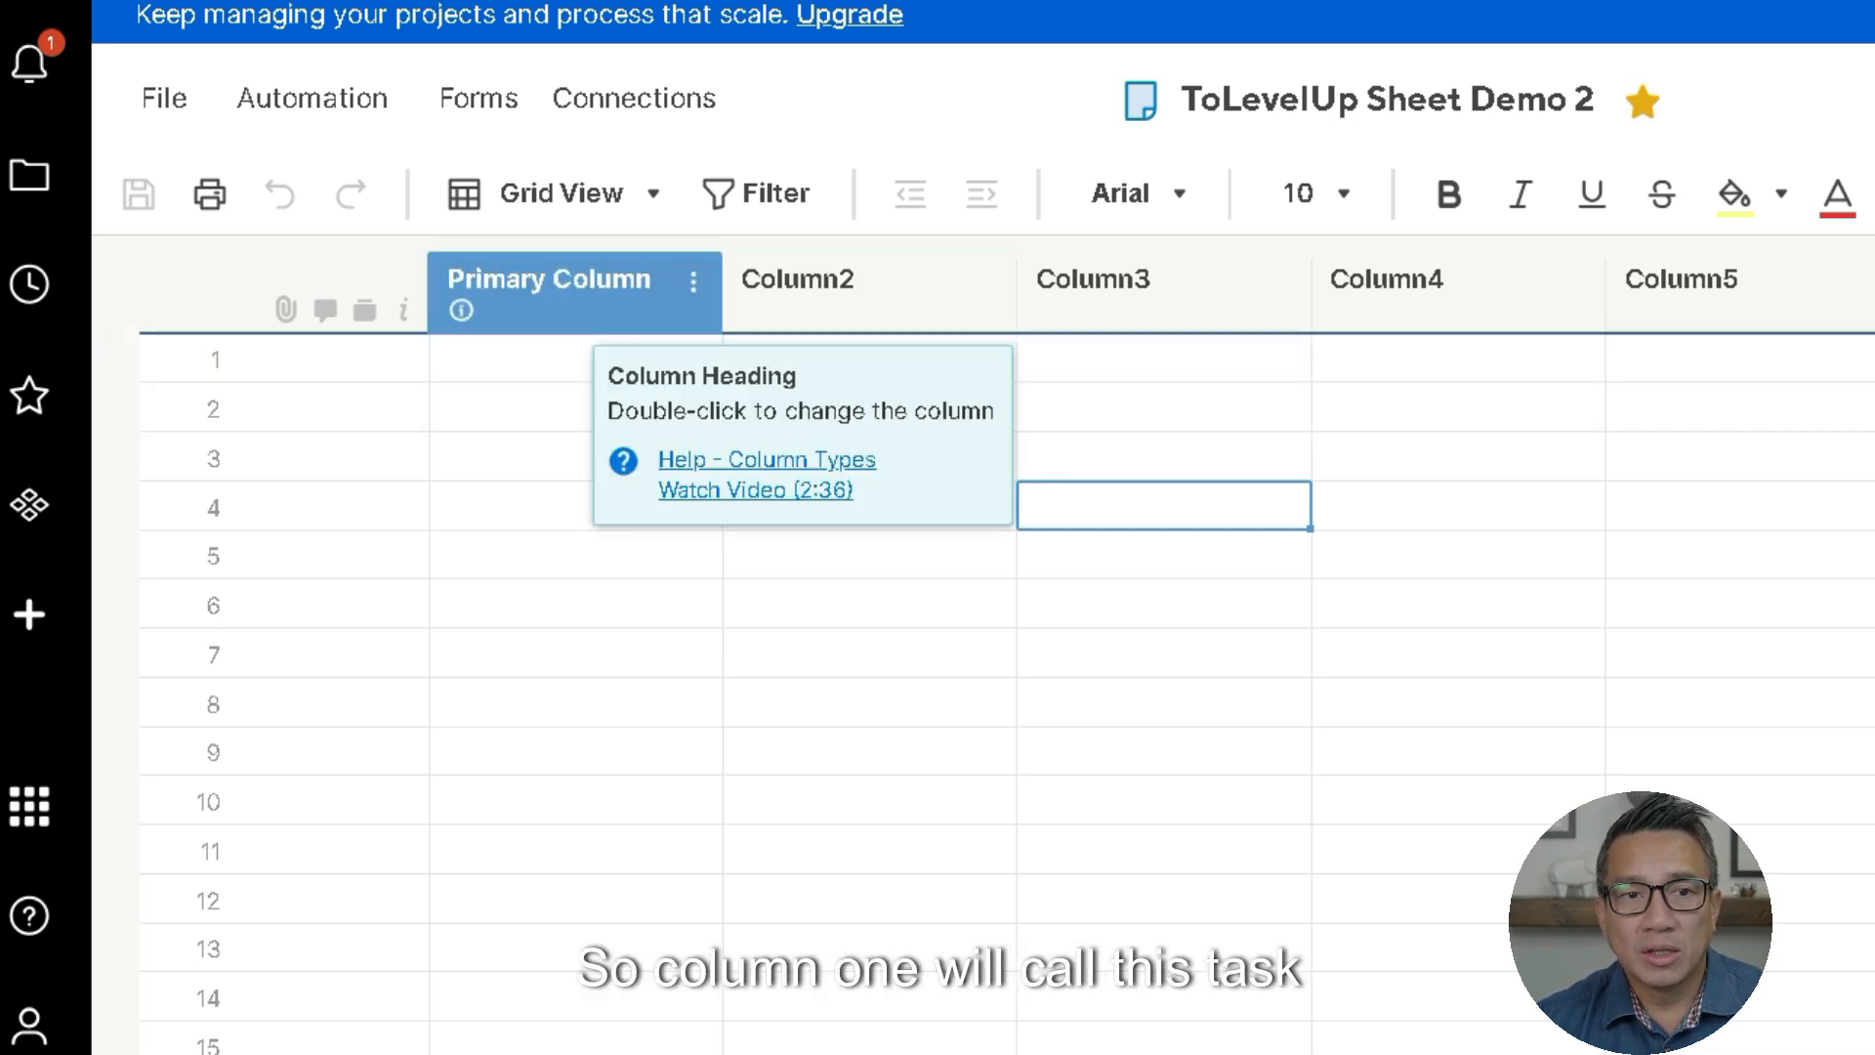
- Rename the primary column to "Task Name"
{"action": "left_click", "coordinate": [584, 297]}
{"action": "double_click", "coordinate": [584, 297]}
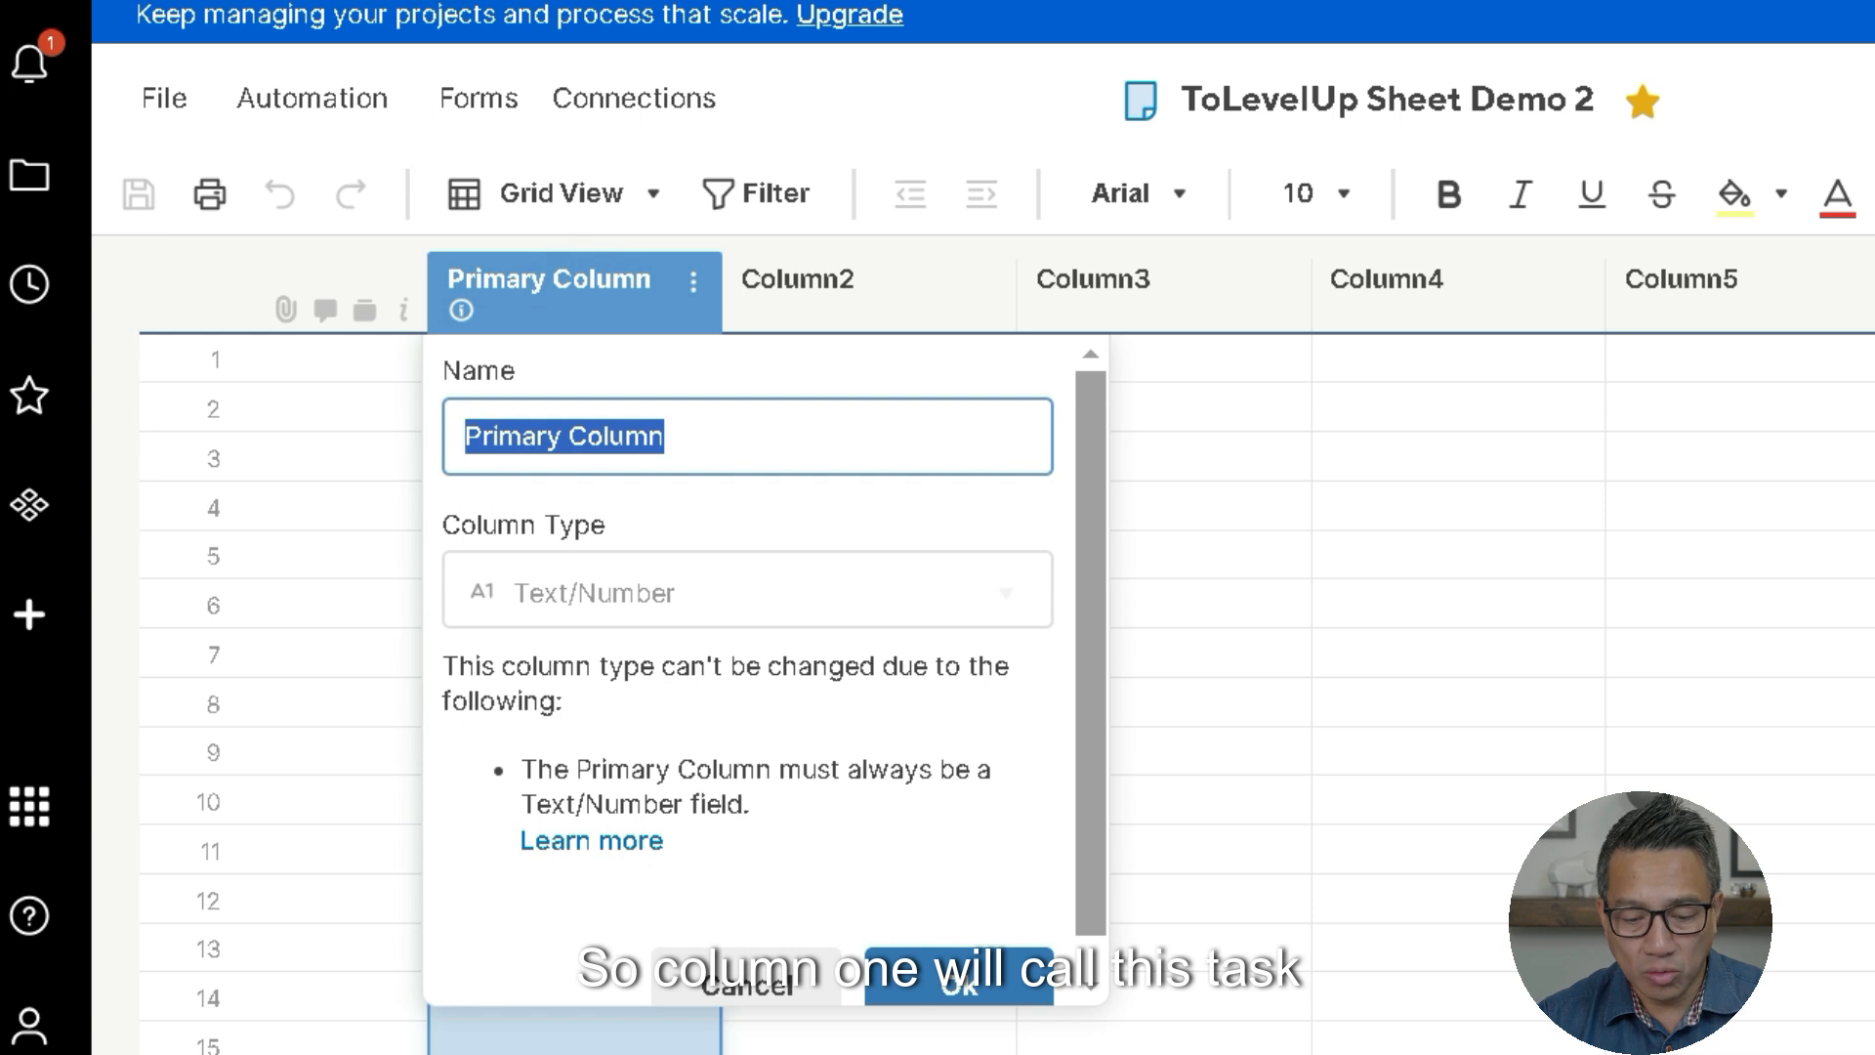
{"action": "type", "text": "Task Name"}
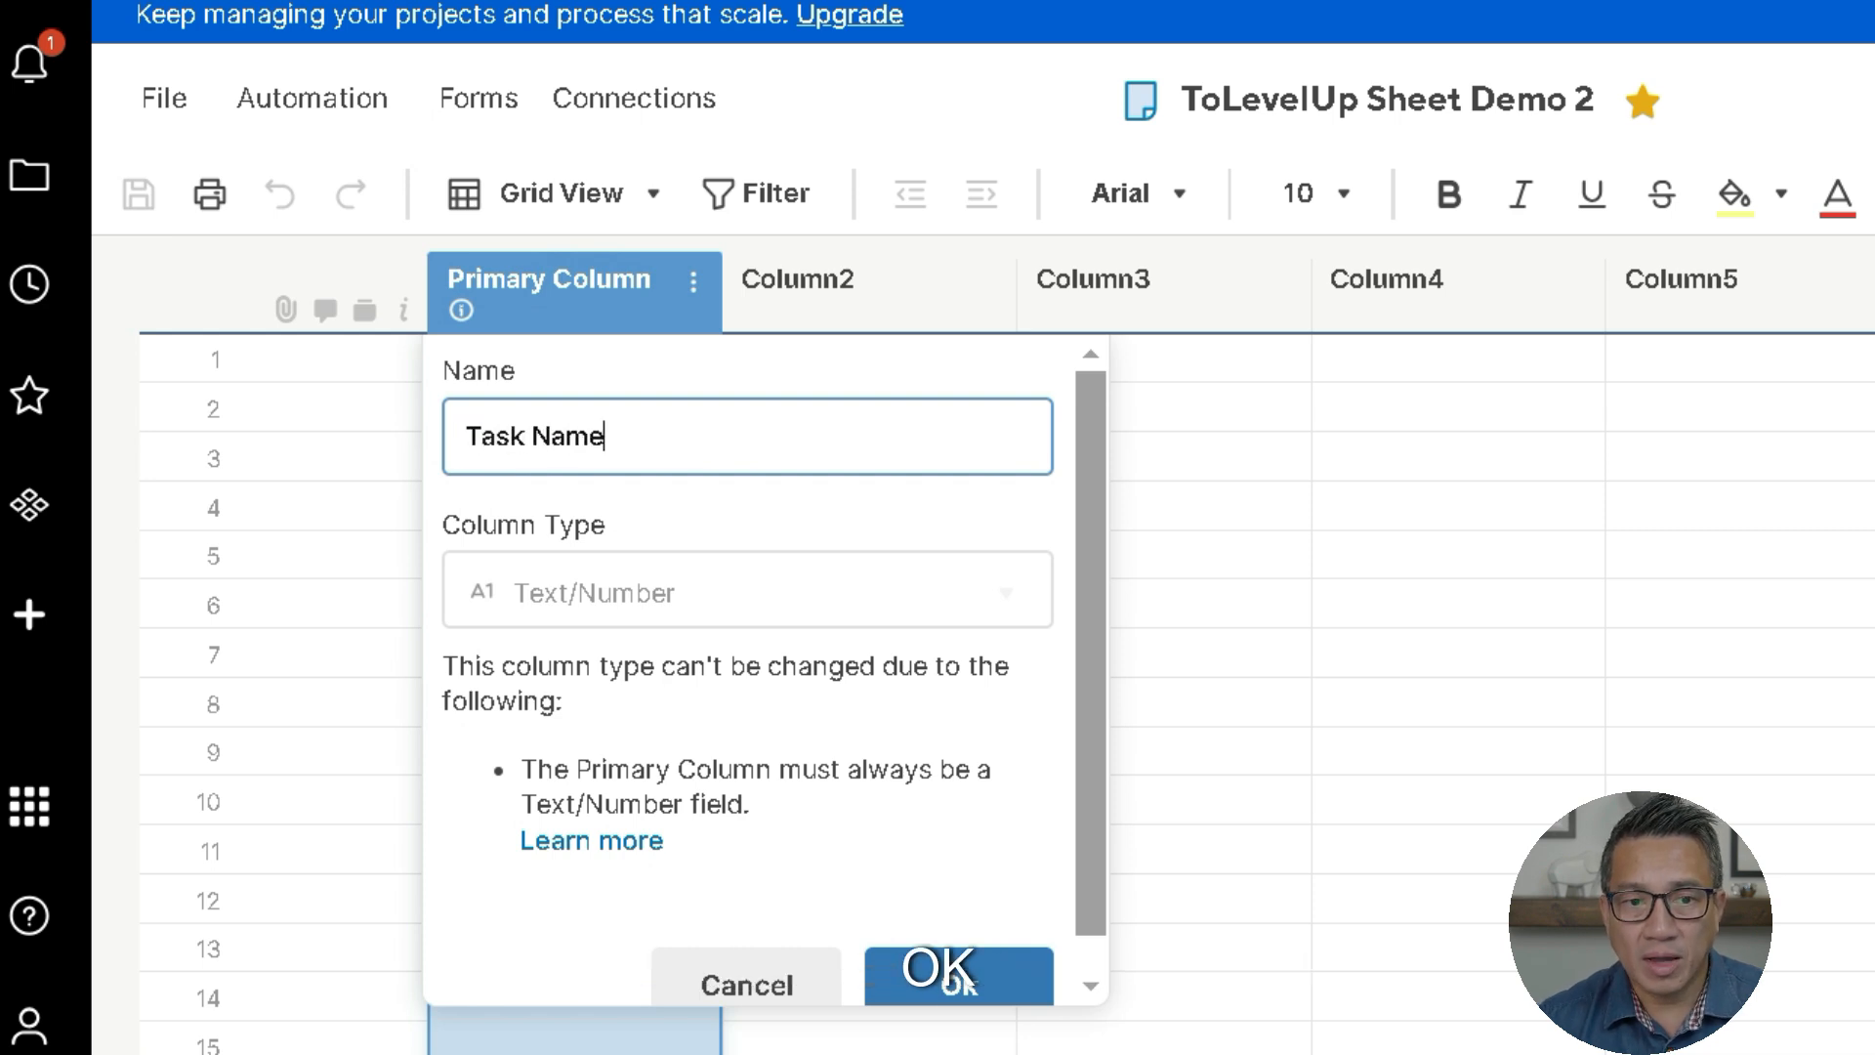
{"action": "key", "text": "Return"}
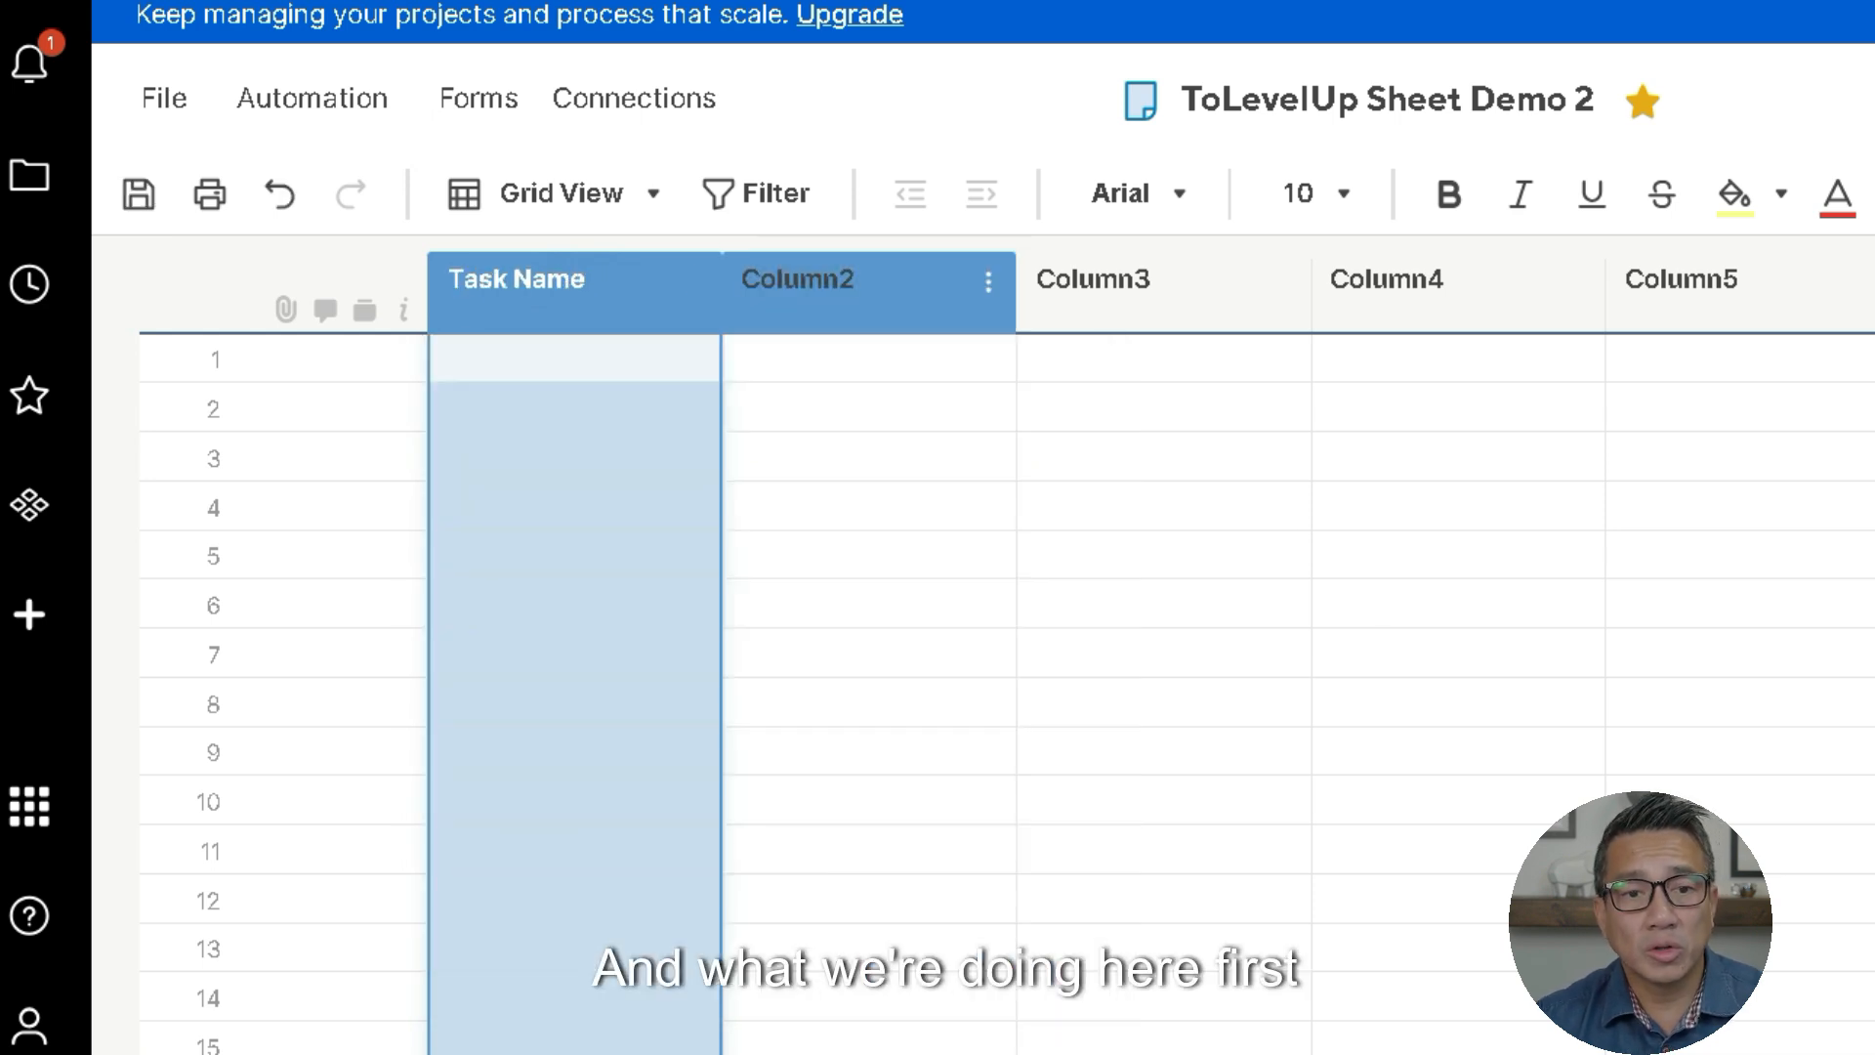
- Rename Column2 to "Assigned To", keeping the Text/Number column type
{"action": "double_click", "coordinate": [821, 281]}
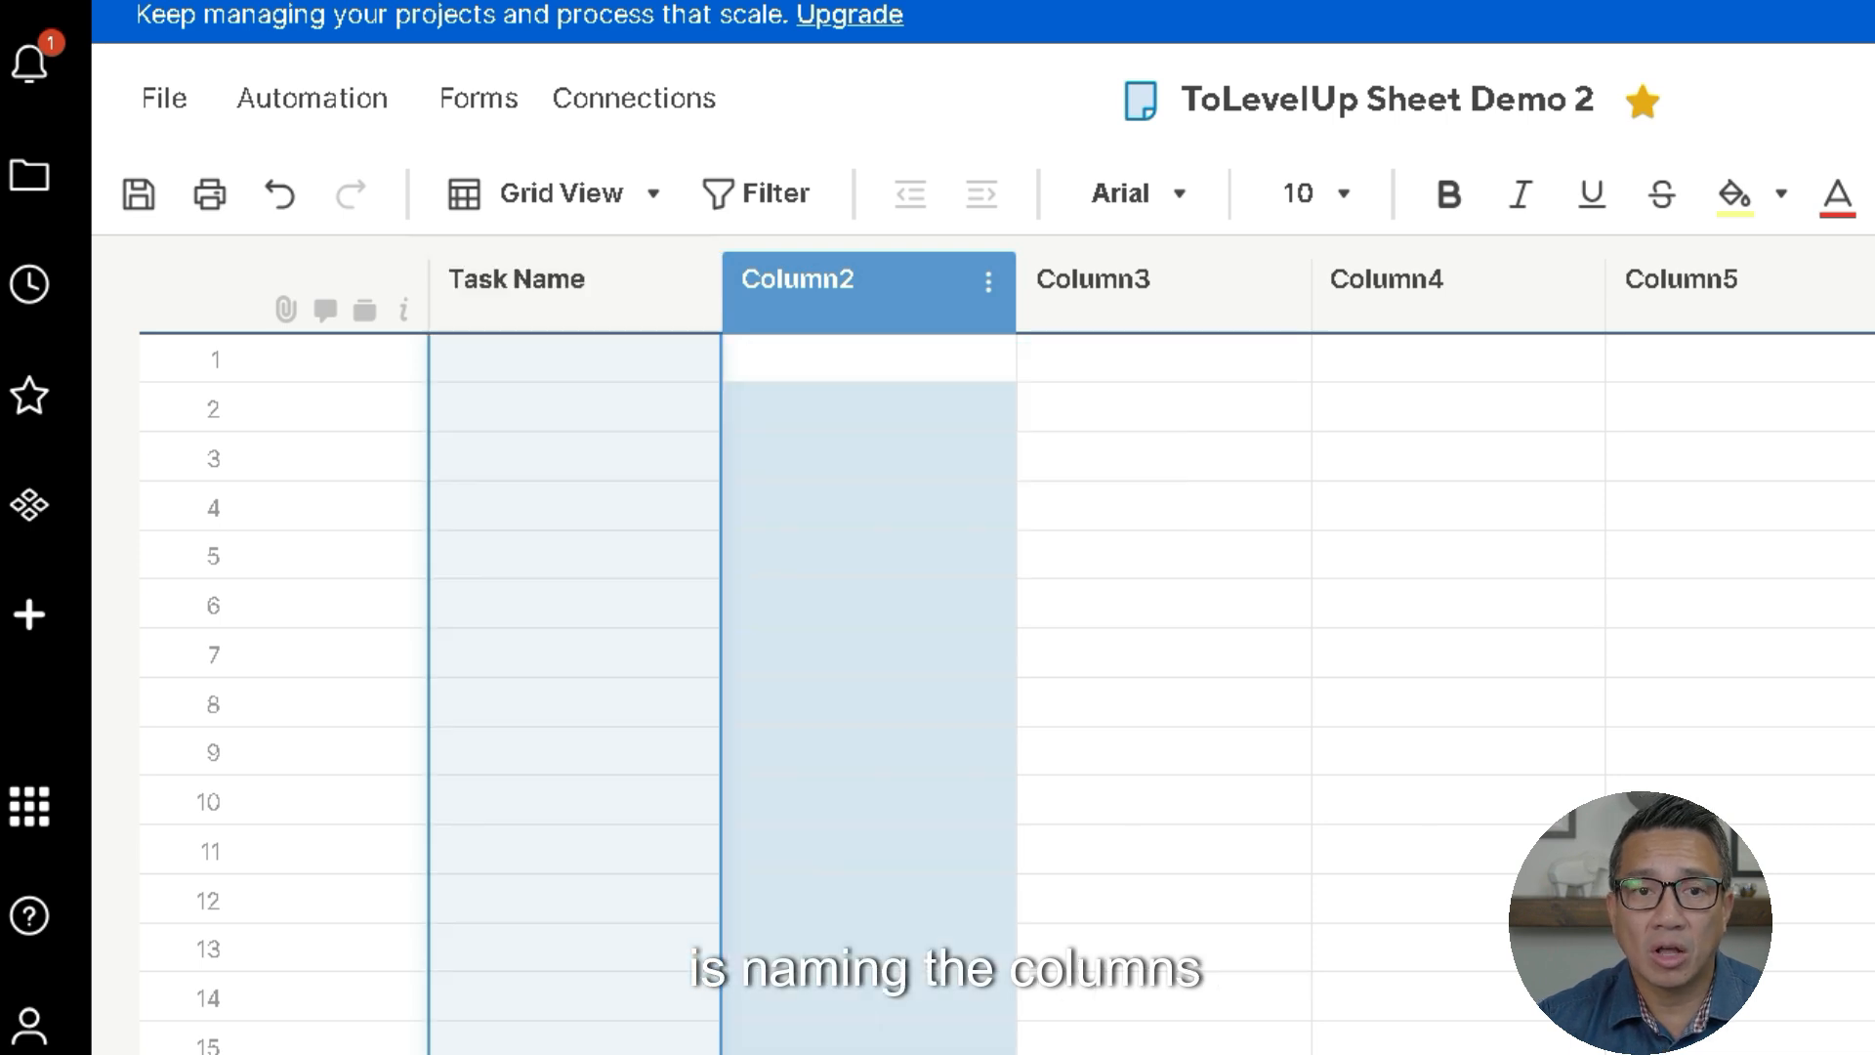
{"action": "type", "text": "As"}
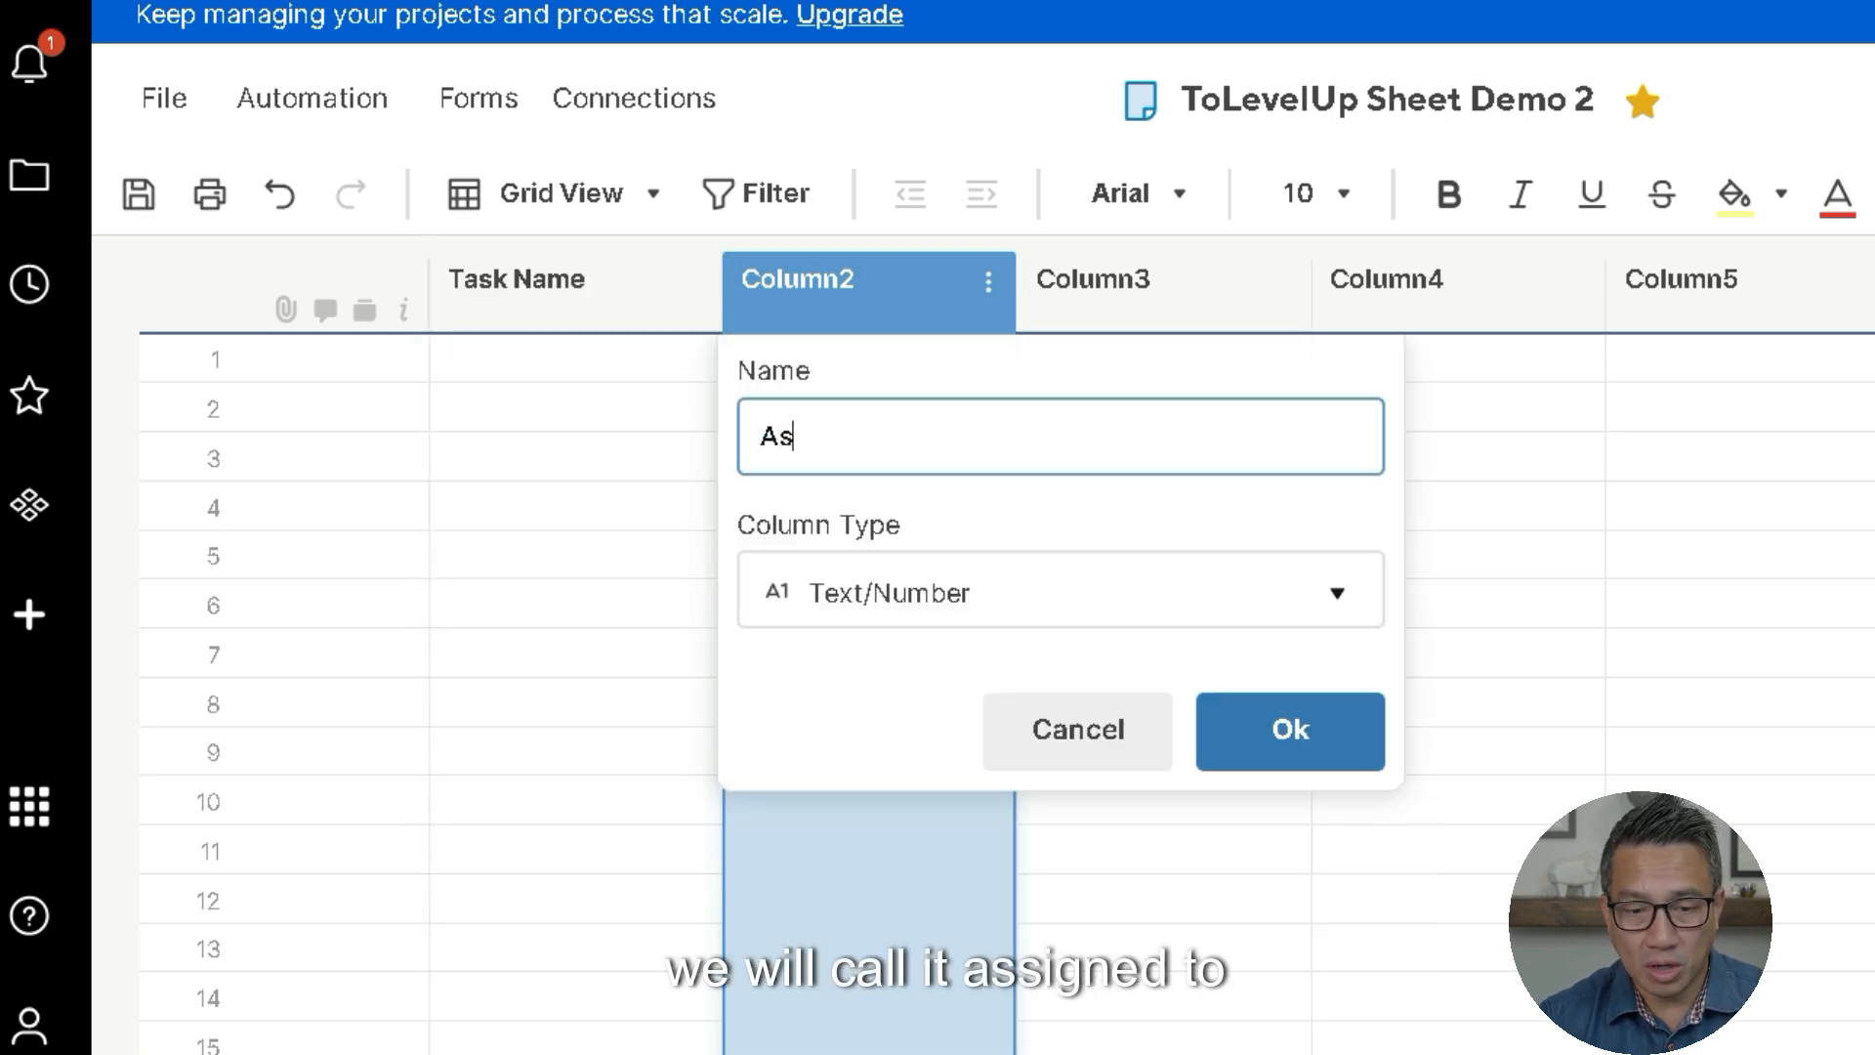
{"action": "type", "text": "signed To"}
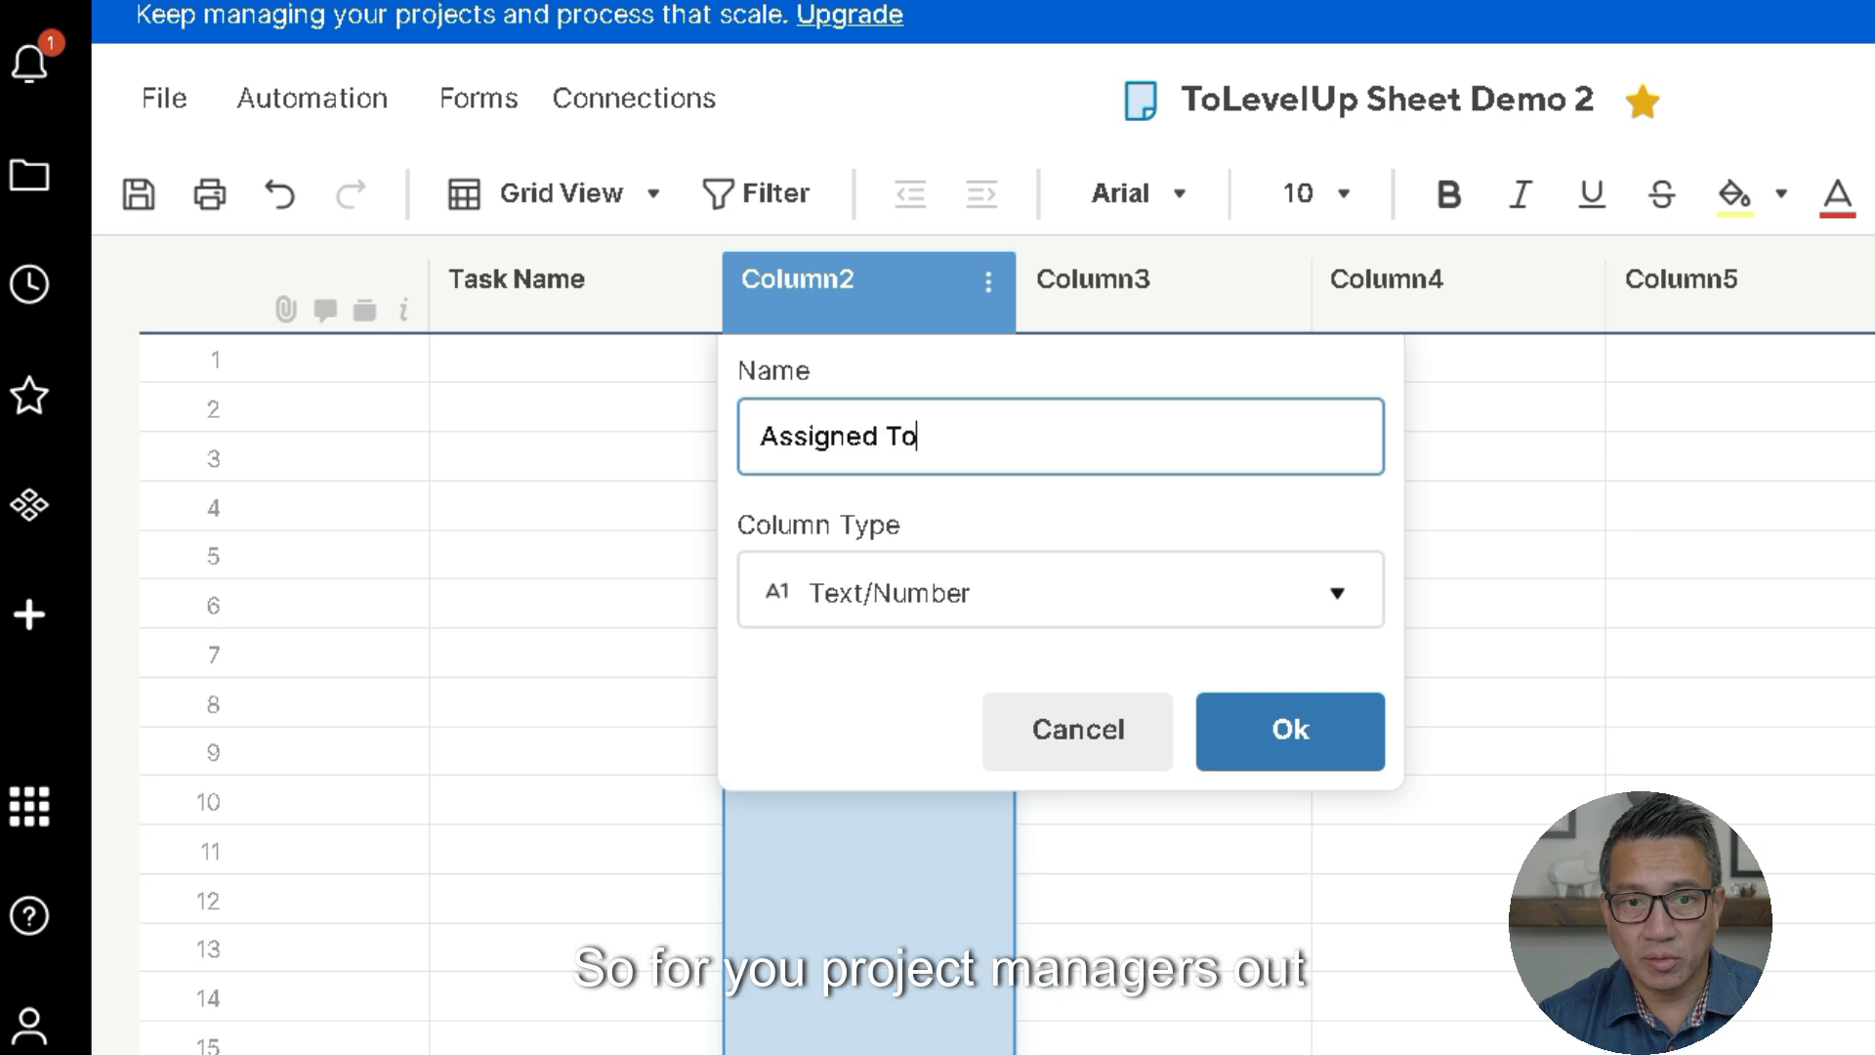
{"action": "key", "text": "Return"}
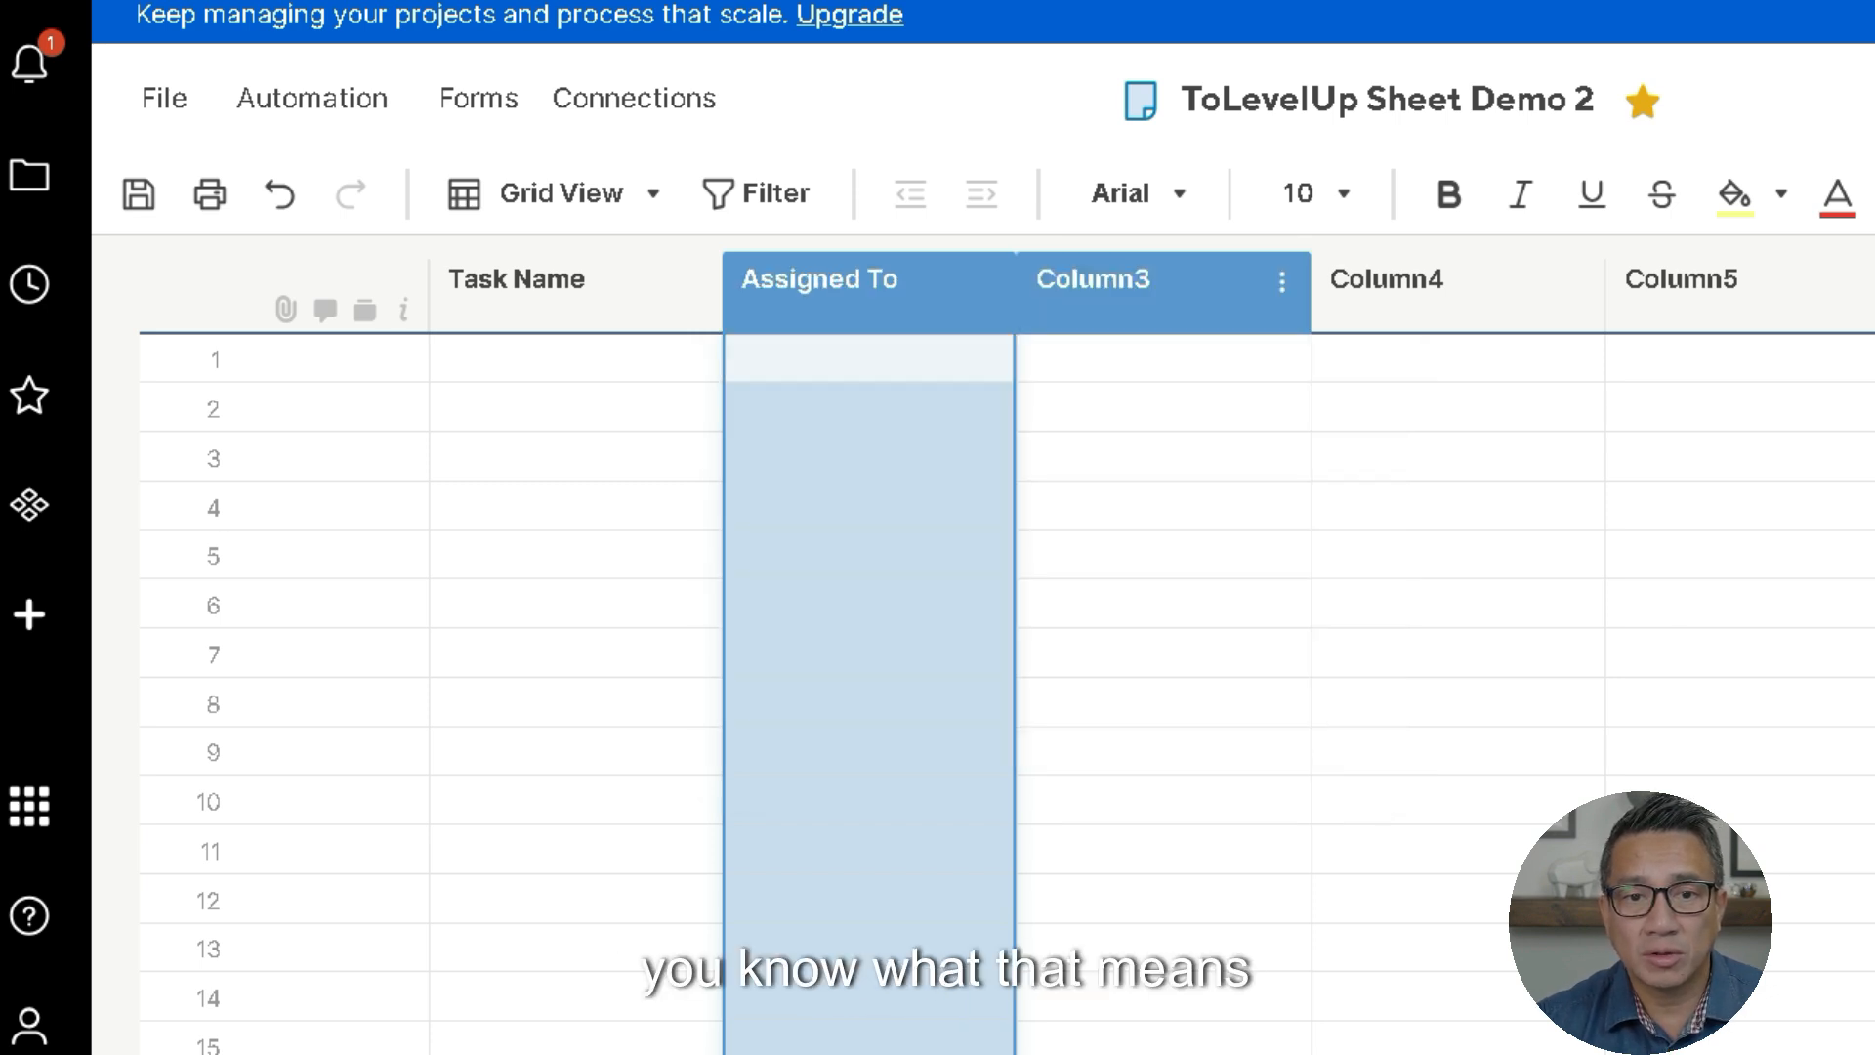
- Rename Column3 to "Status", keeping the Text/Number column type
{"action": "double_click", "coordinate": [1109, 283]}
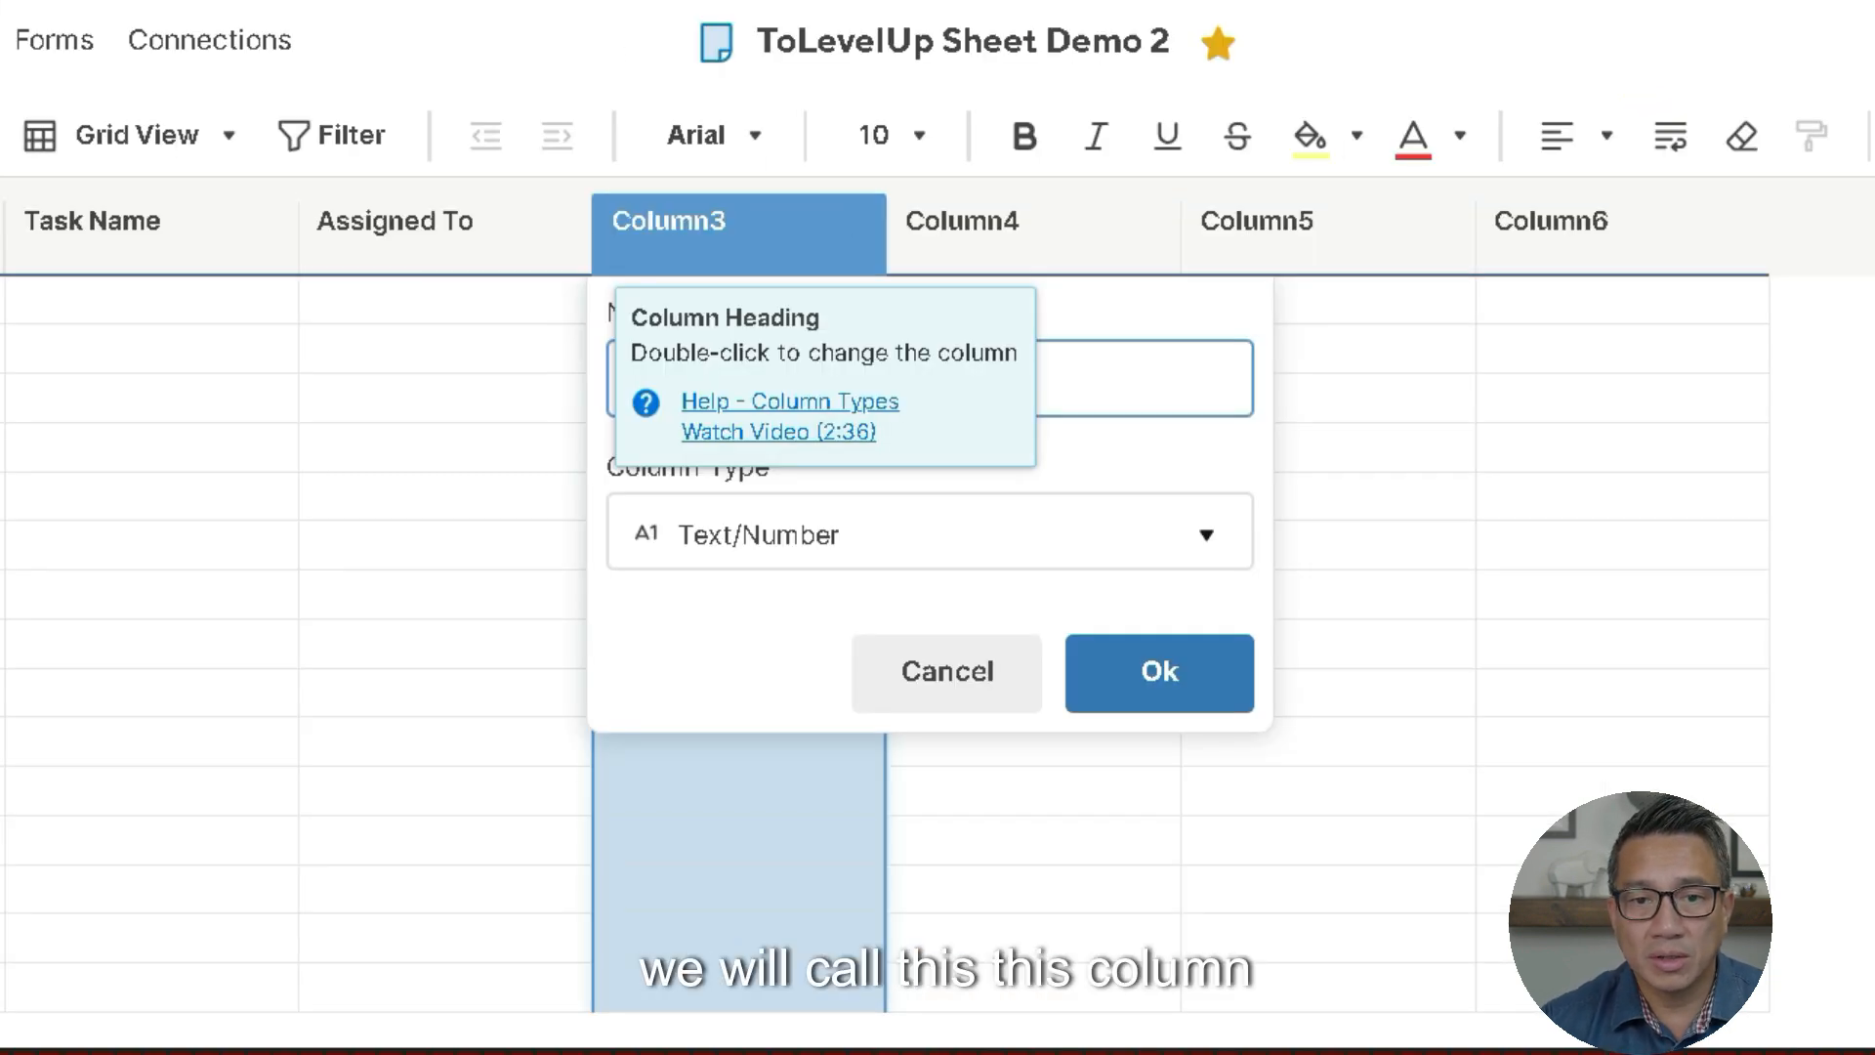
{"action": "left_click", "coordinate": [739, 235]}
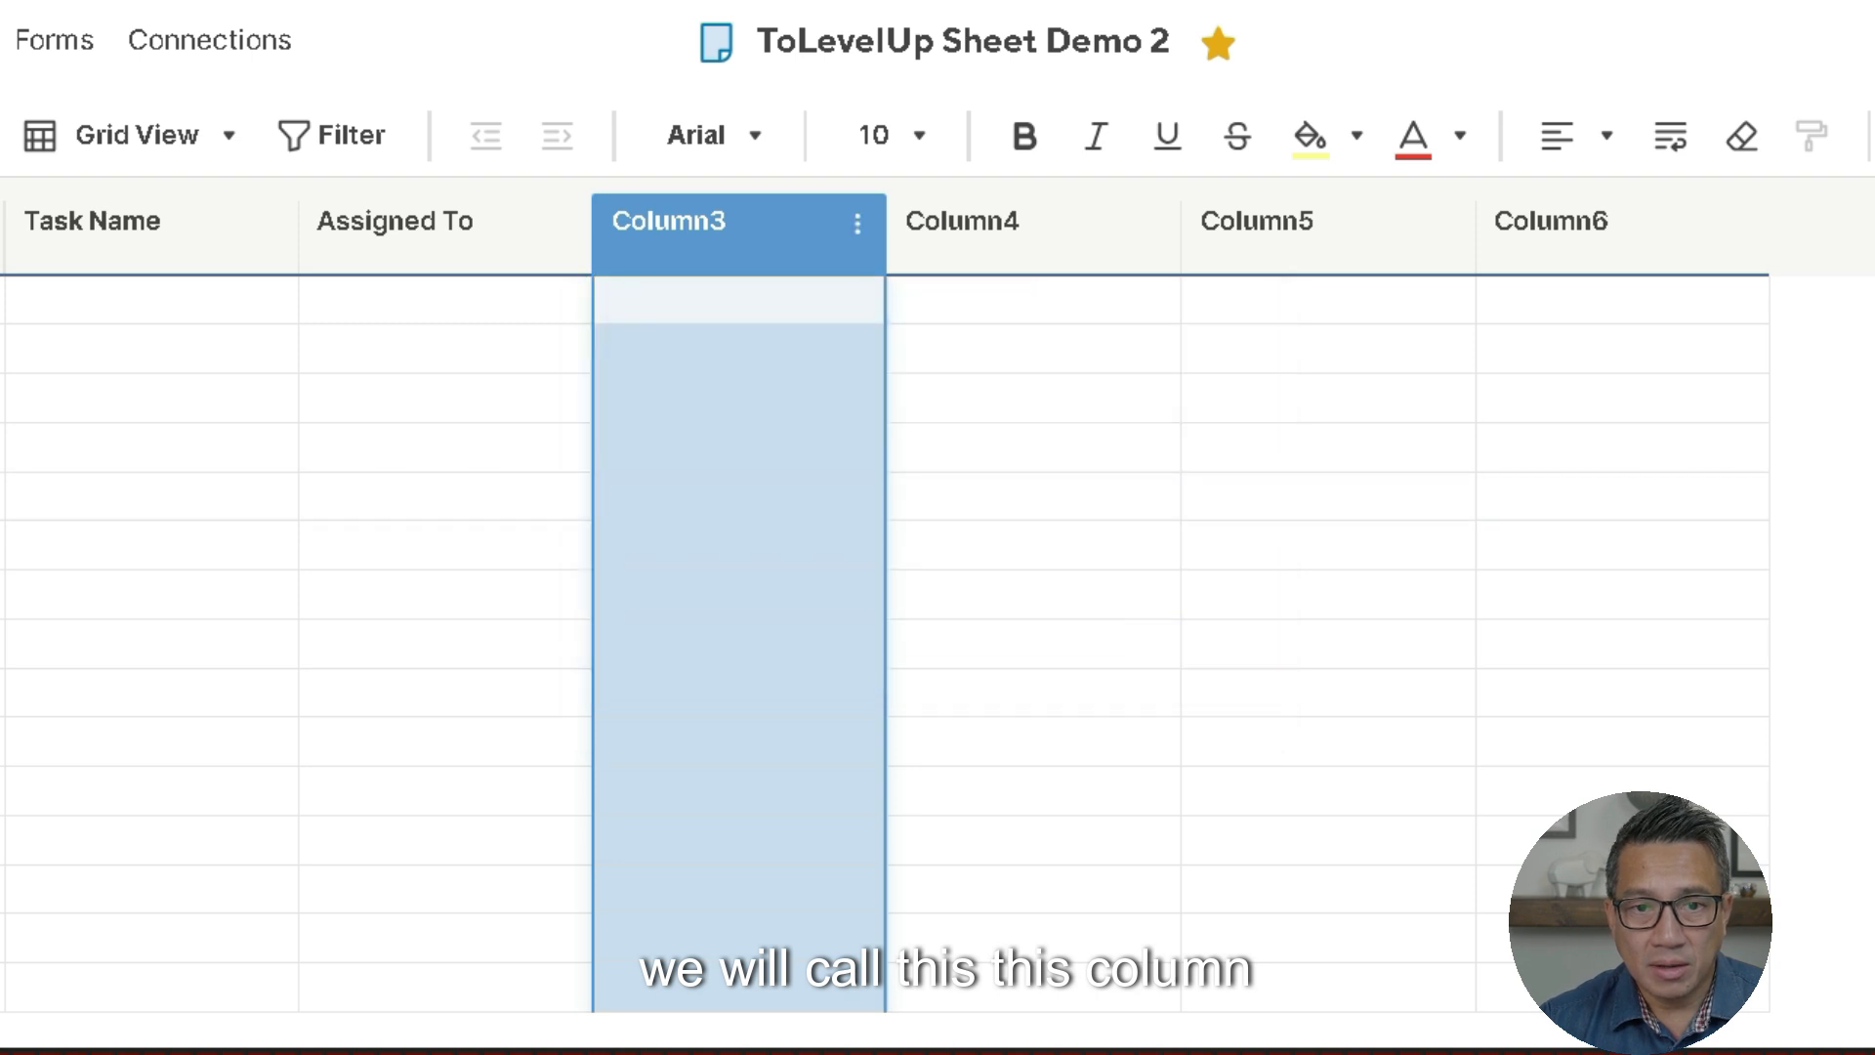
{"action": "double_click", "coordinate": [740, 234]}
{"action": "type", "text": "Status"}
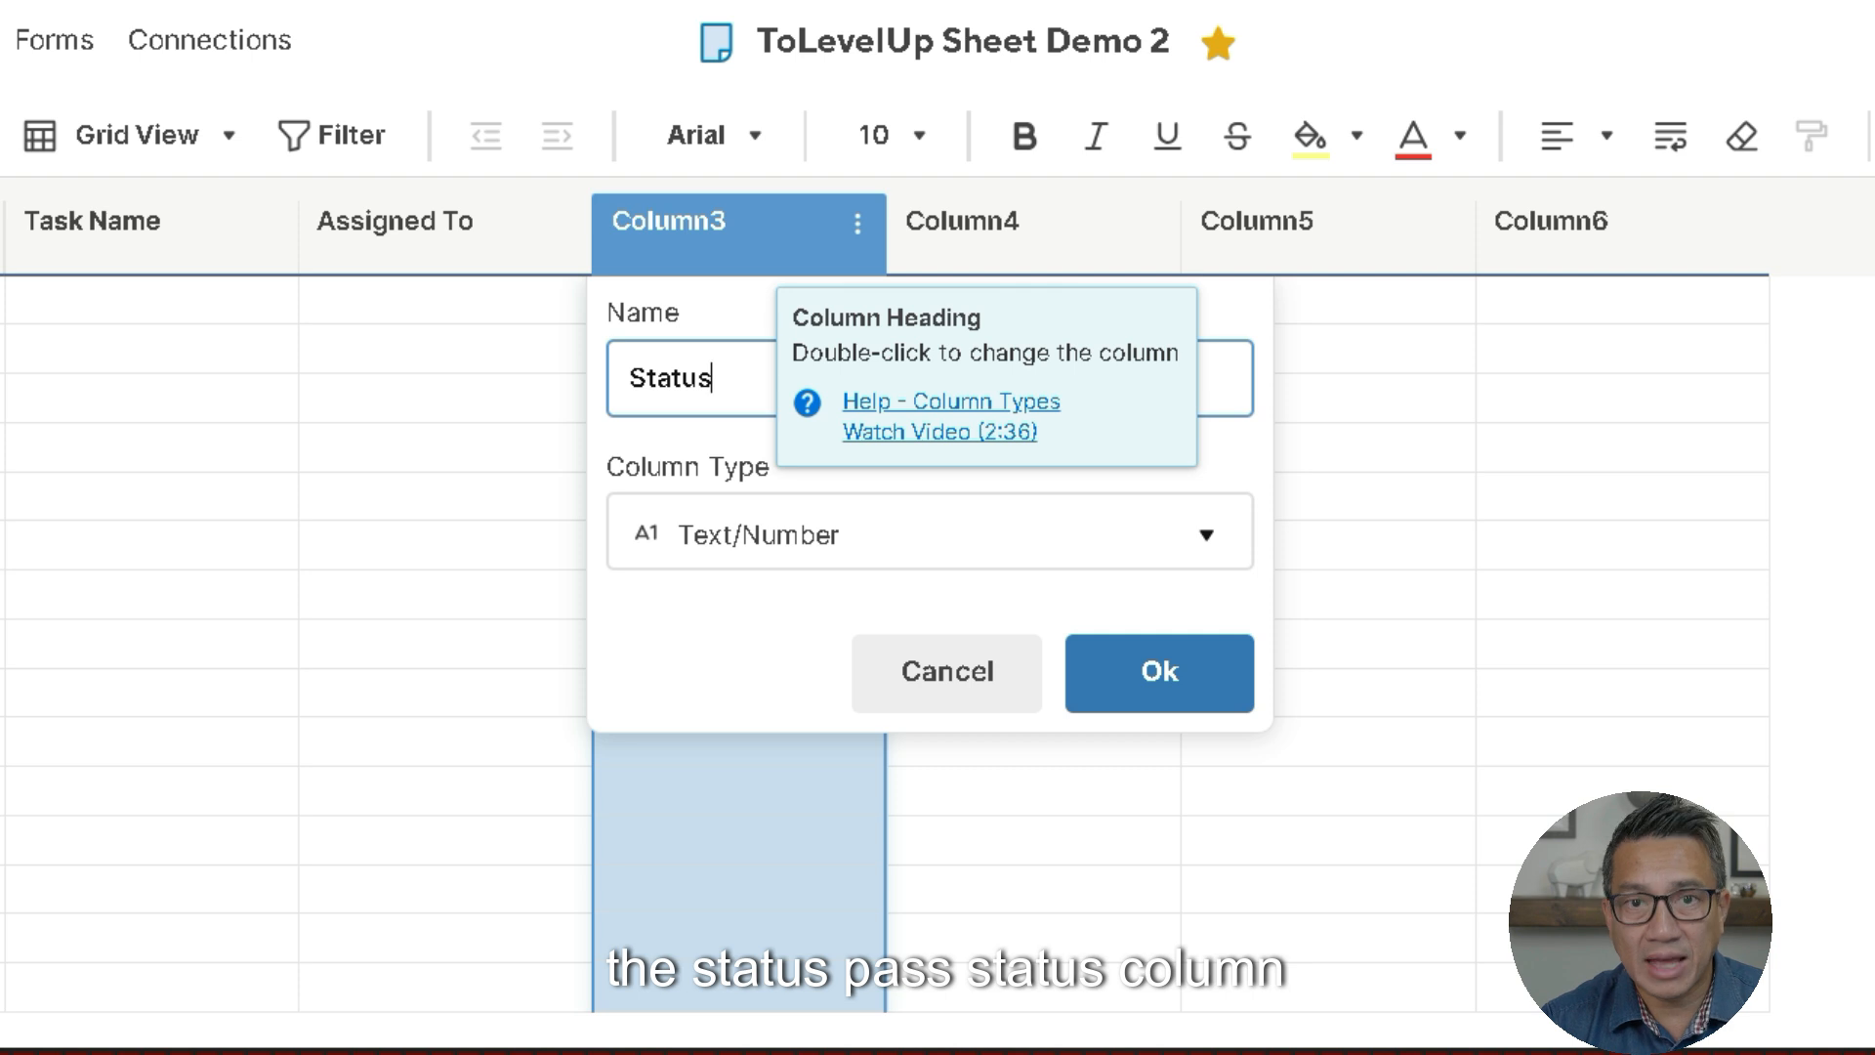
{"action": "key", "text": "Return"}
- Rename Column4 to "eStart Date", keeping the Text/Number column type
{"action": "left_click", "coordinate": [1033, 235]}
{"action": "double_click", "coordinate": [1033, 235]}
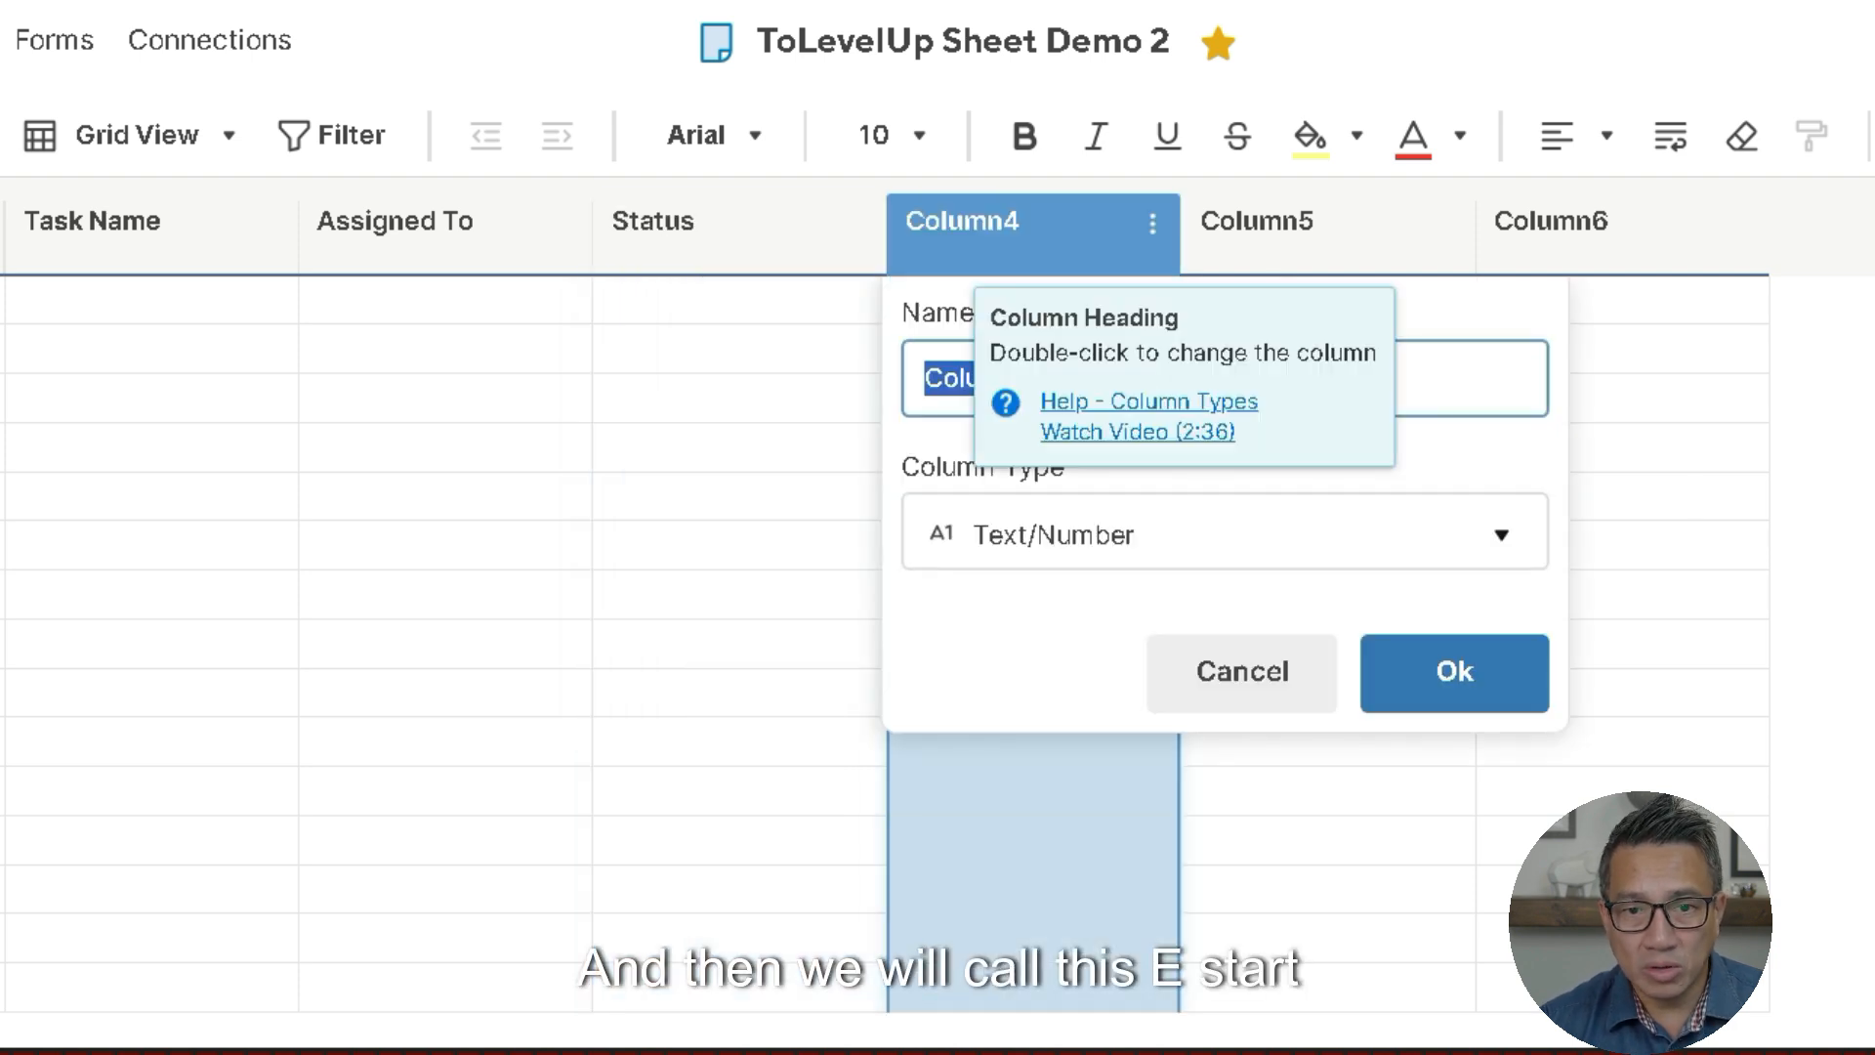
{"action": "type", "text": "eSta"}
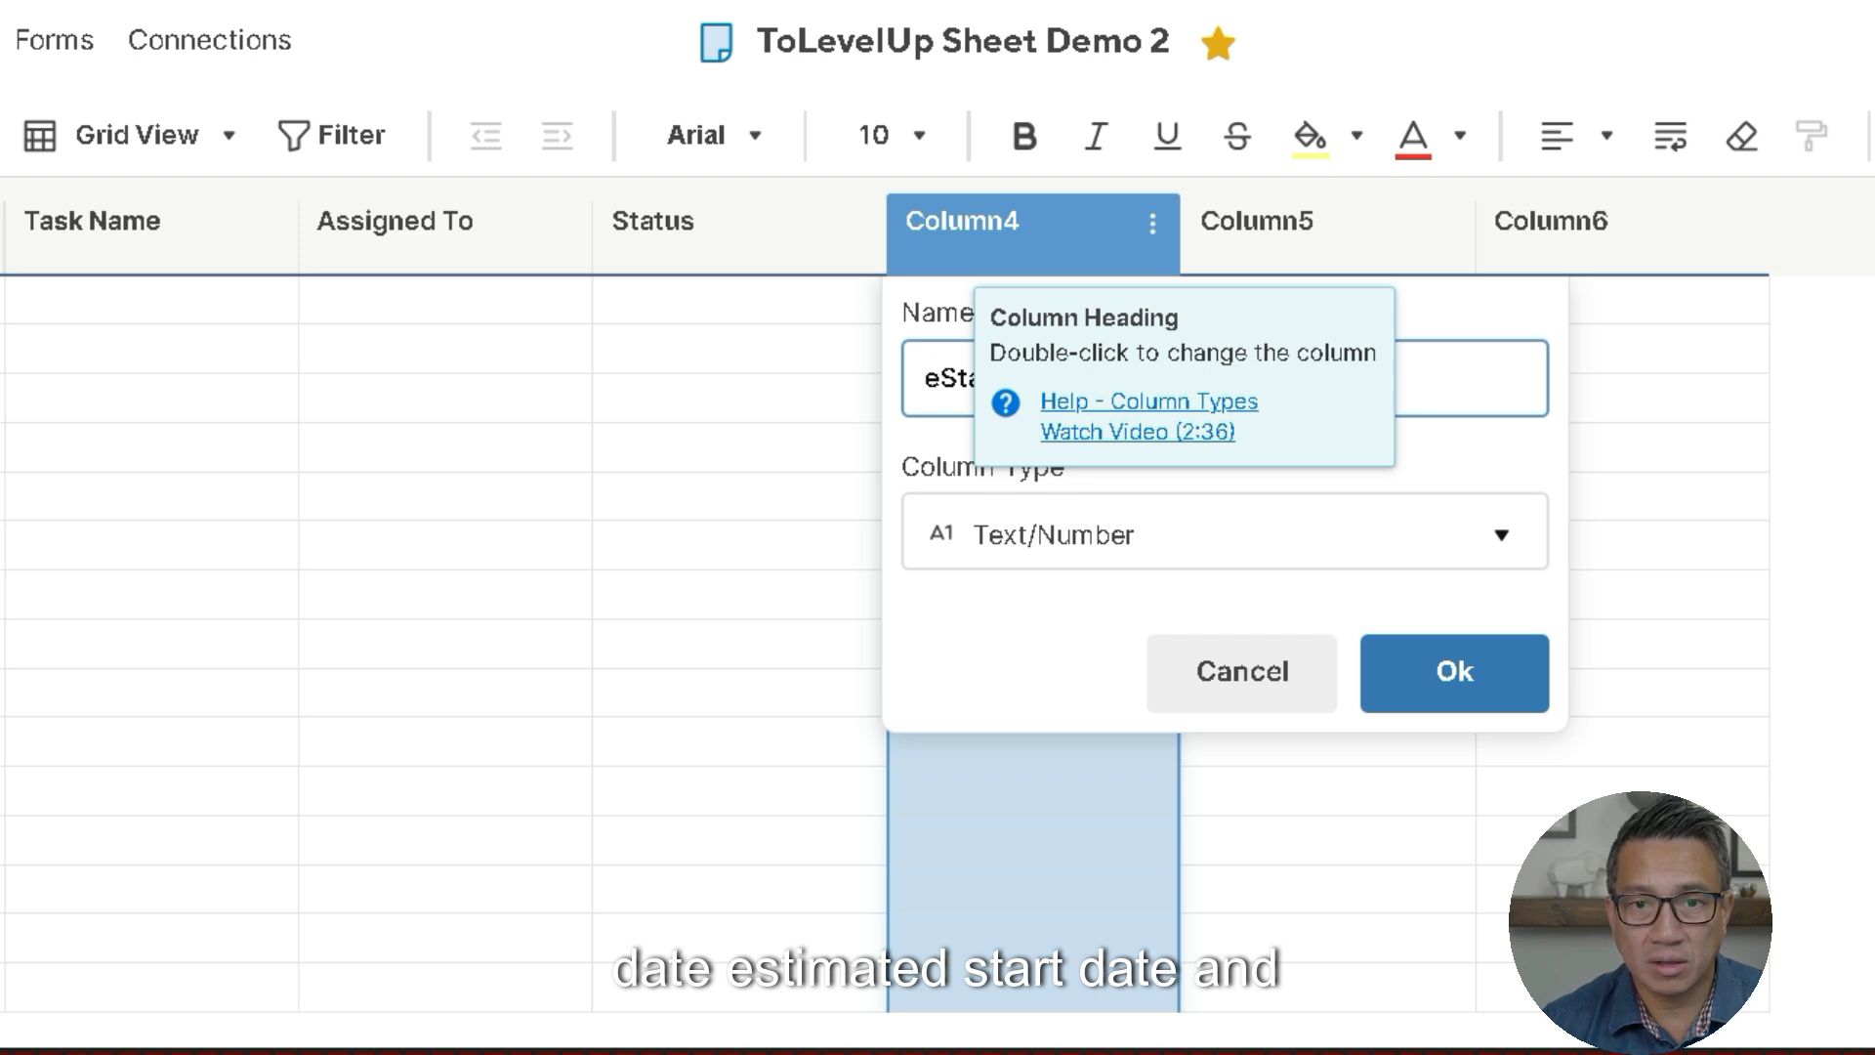
{"action": "type", "text": "rt Date"}
{"action": "key", "text": "Return"}
- Rename Column5 to "eEnd Date", keeping the Text/Number column type
{"action": "double_click", "coordinate": [1318, 234]}
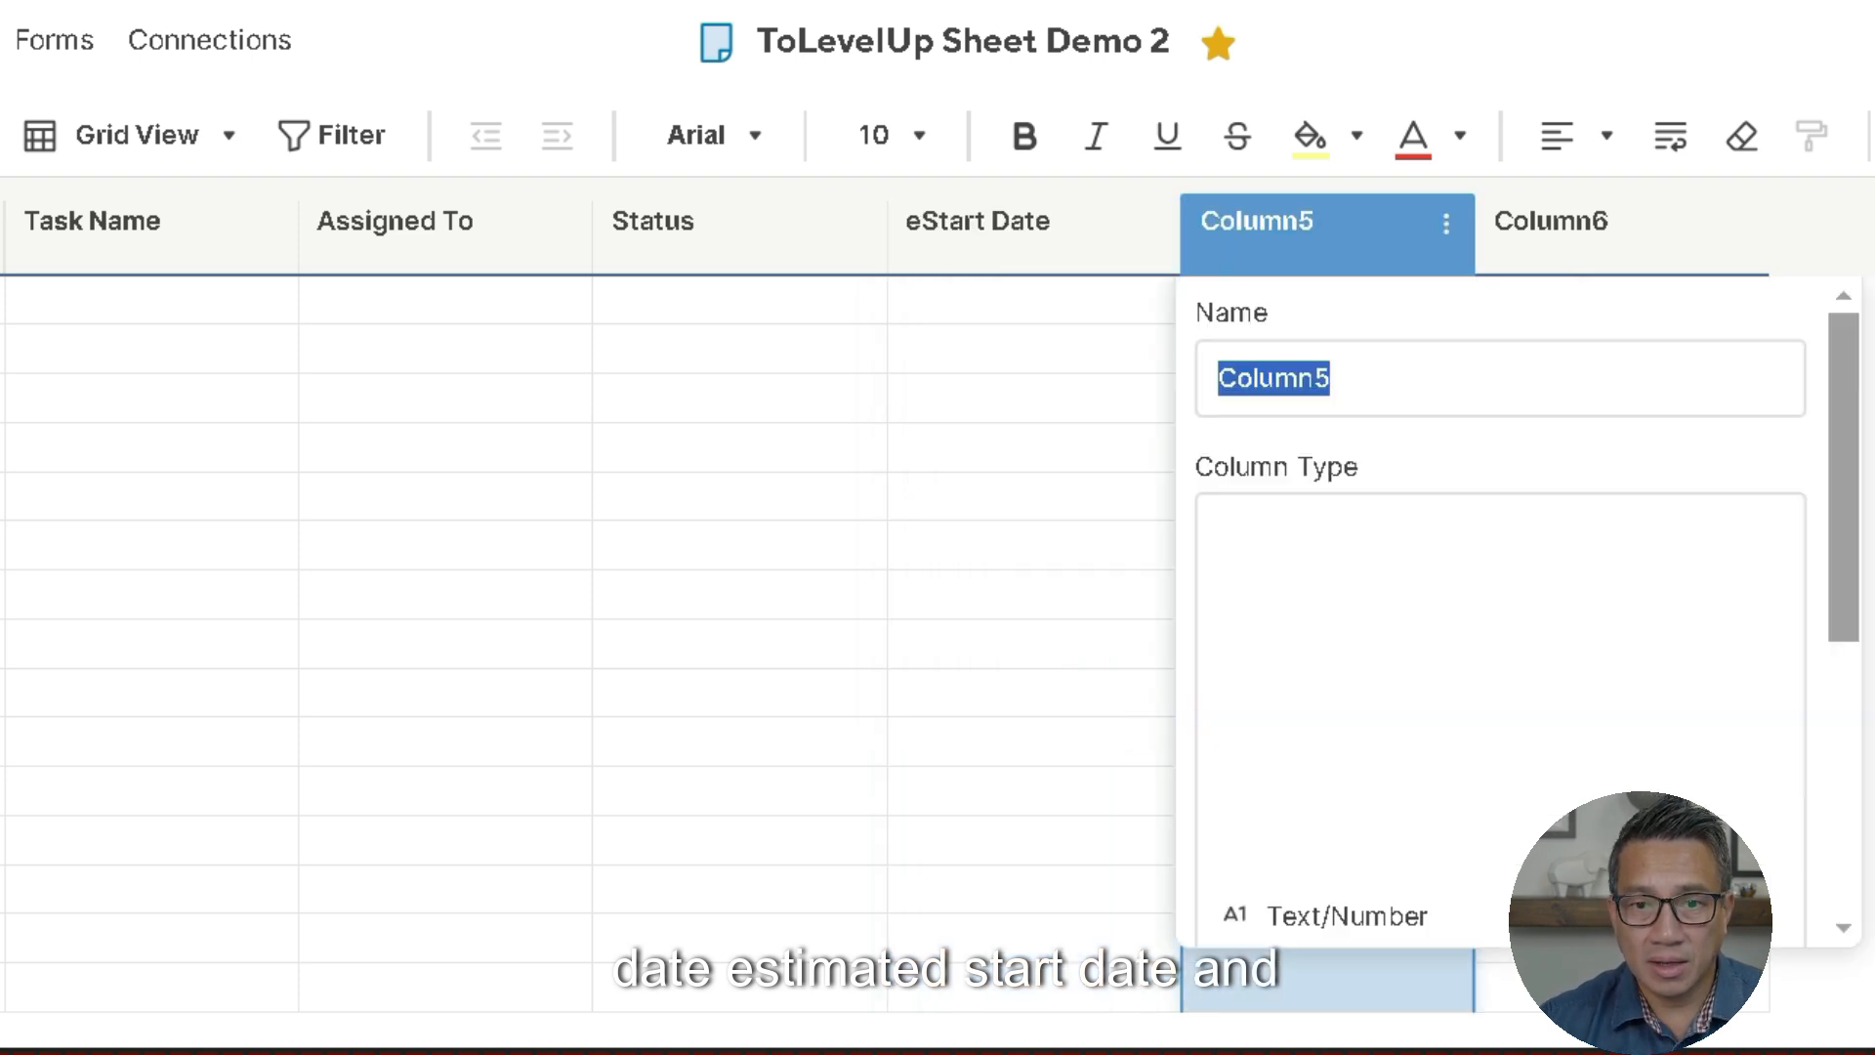
{"action": "type", "text": "eEnd Date"}
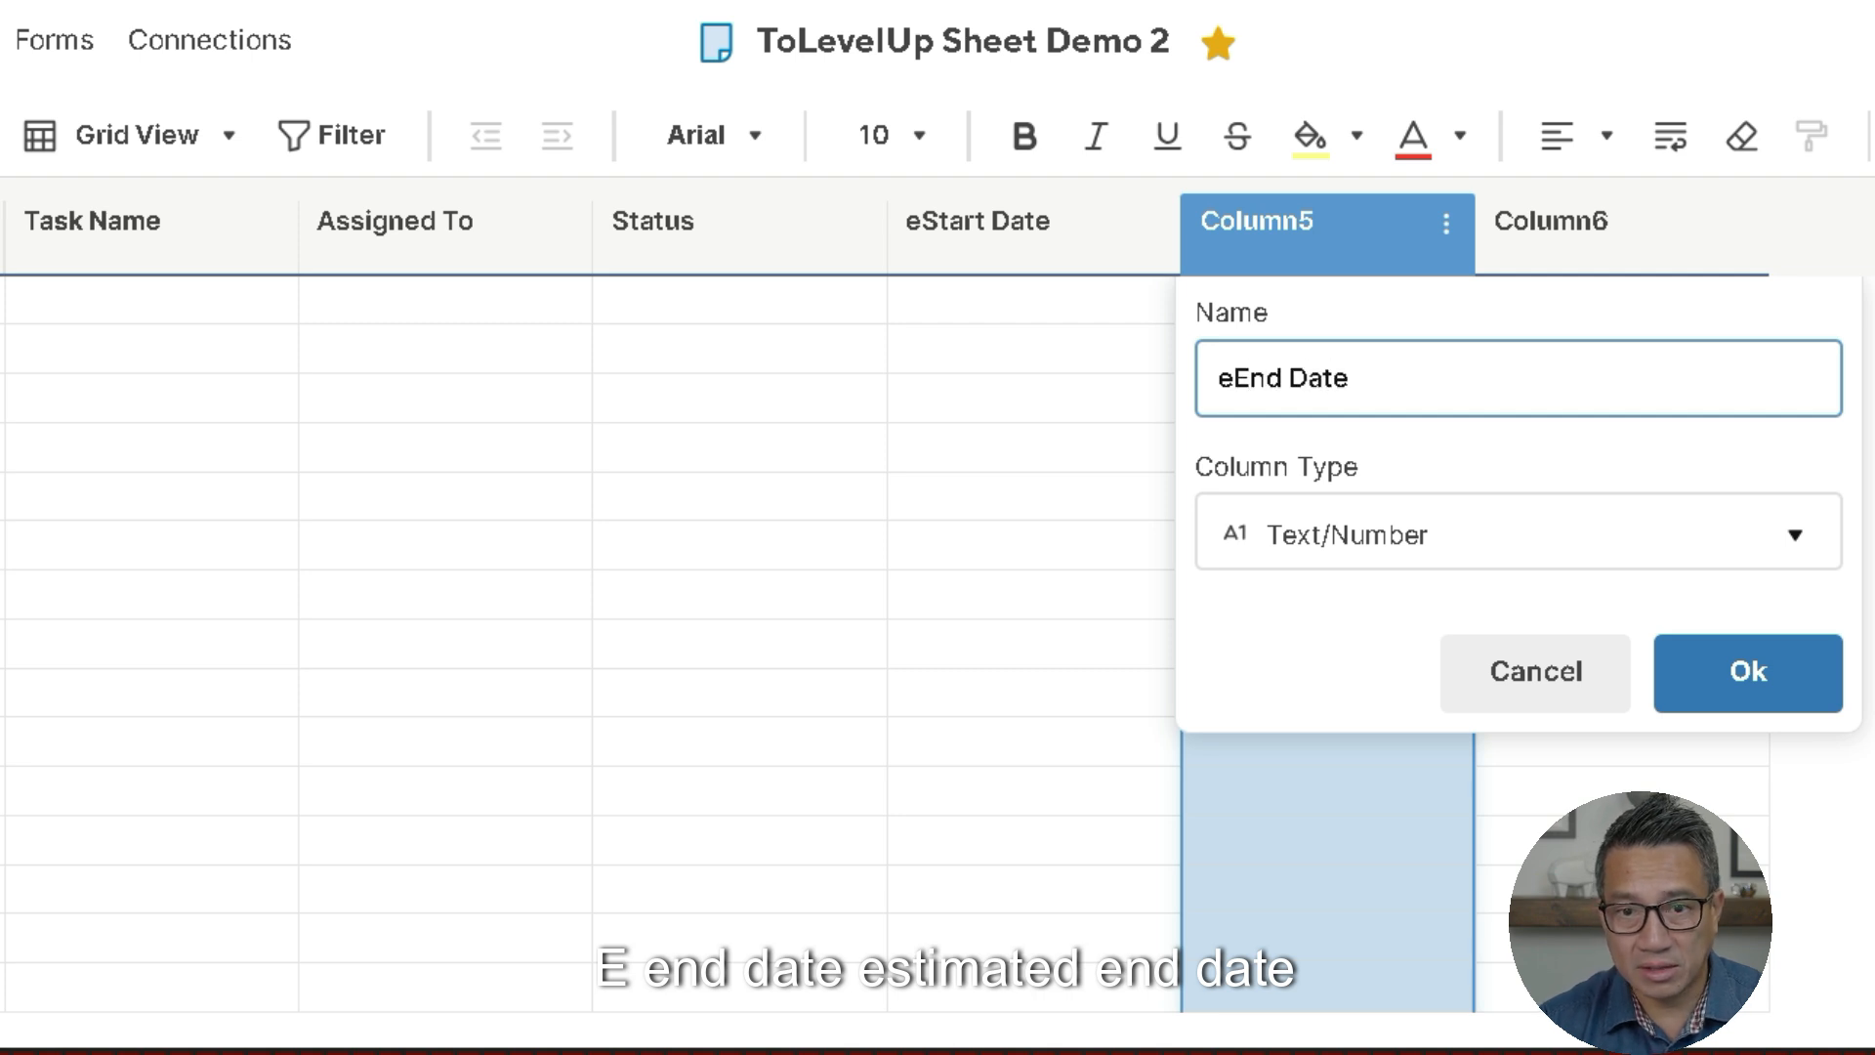
{"action": "key", "text": "Return"}
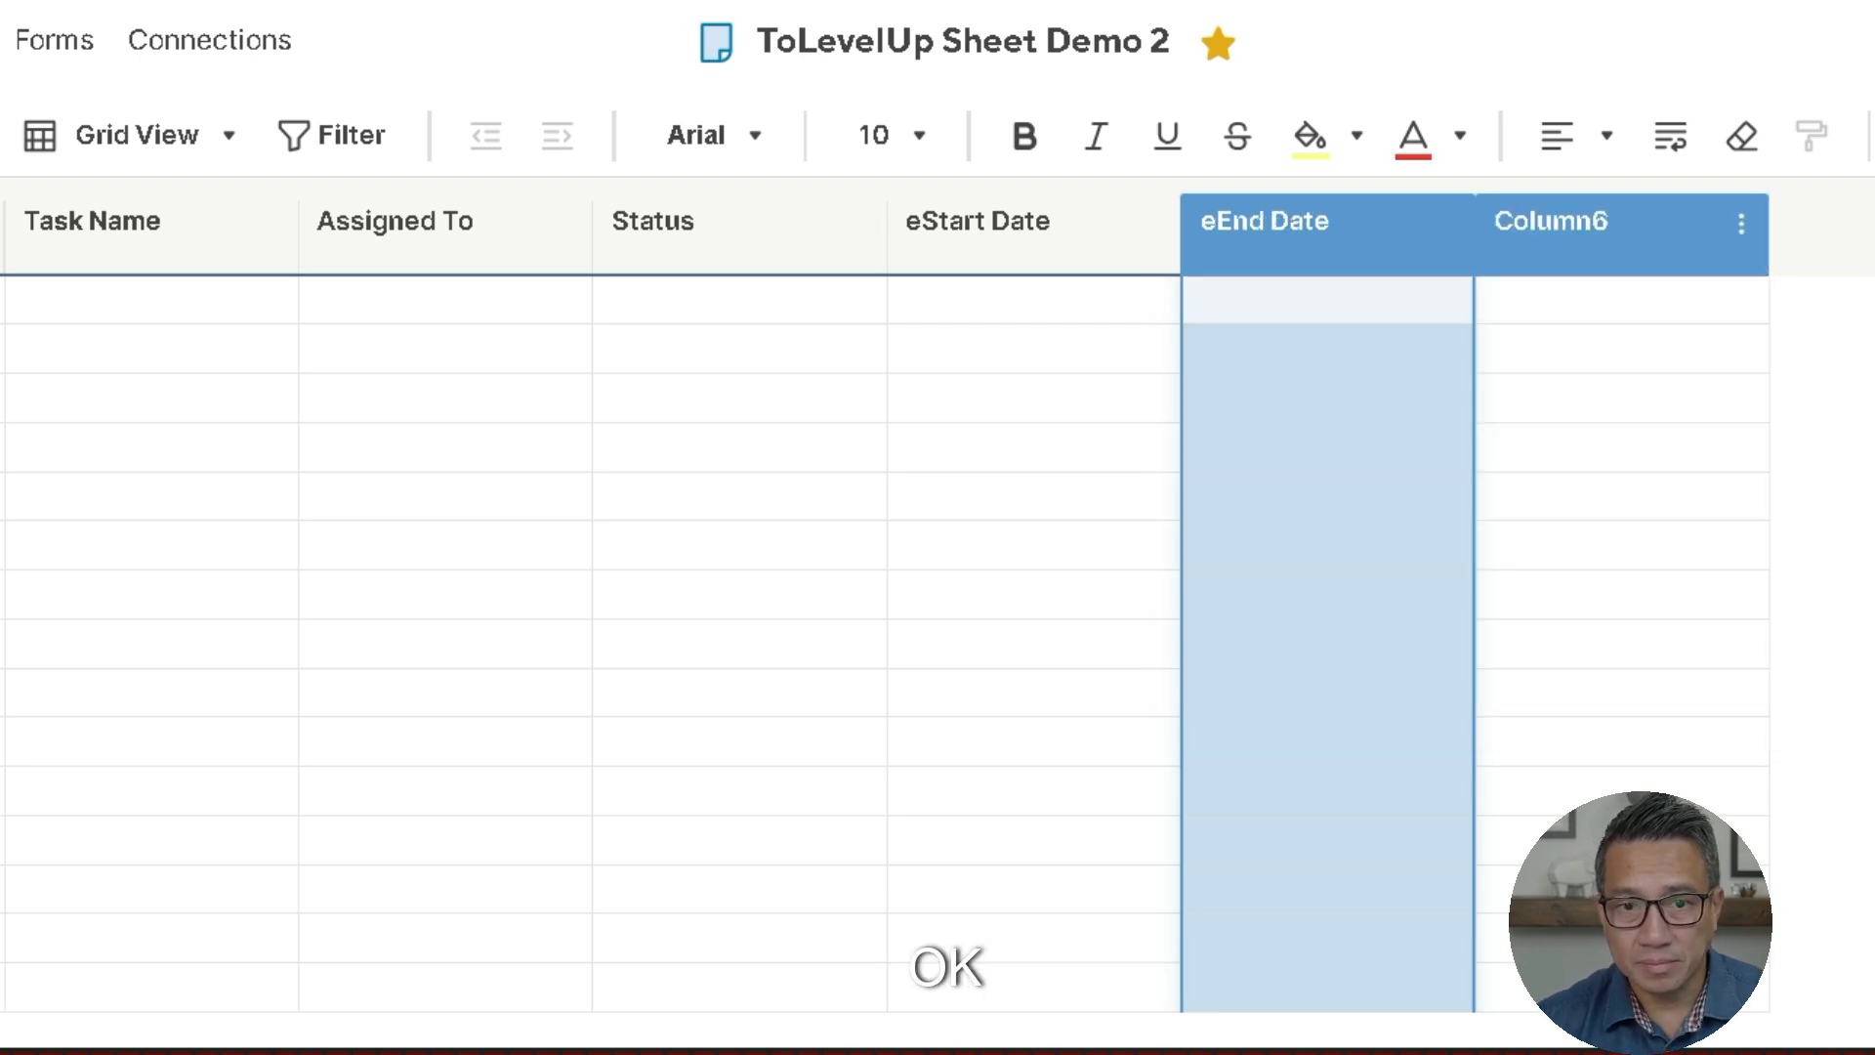
- Hide the unused Column6 and save the sheet
{"action": "right_click", "coordinate": [1586, 226]}
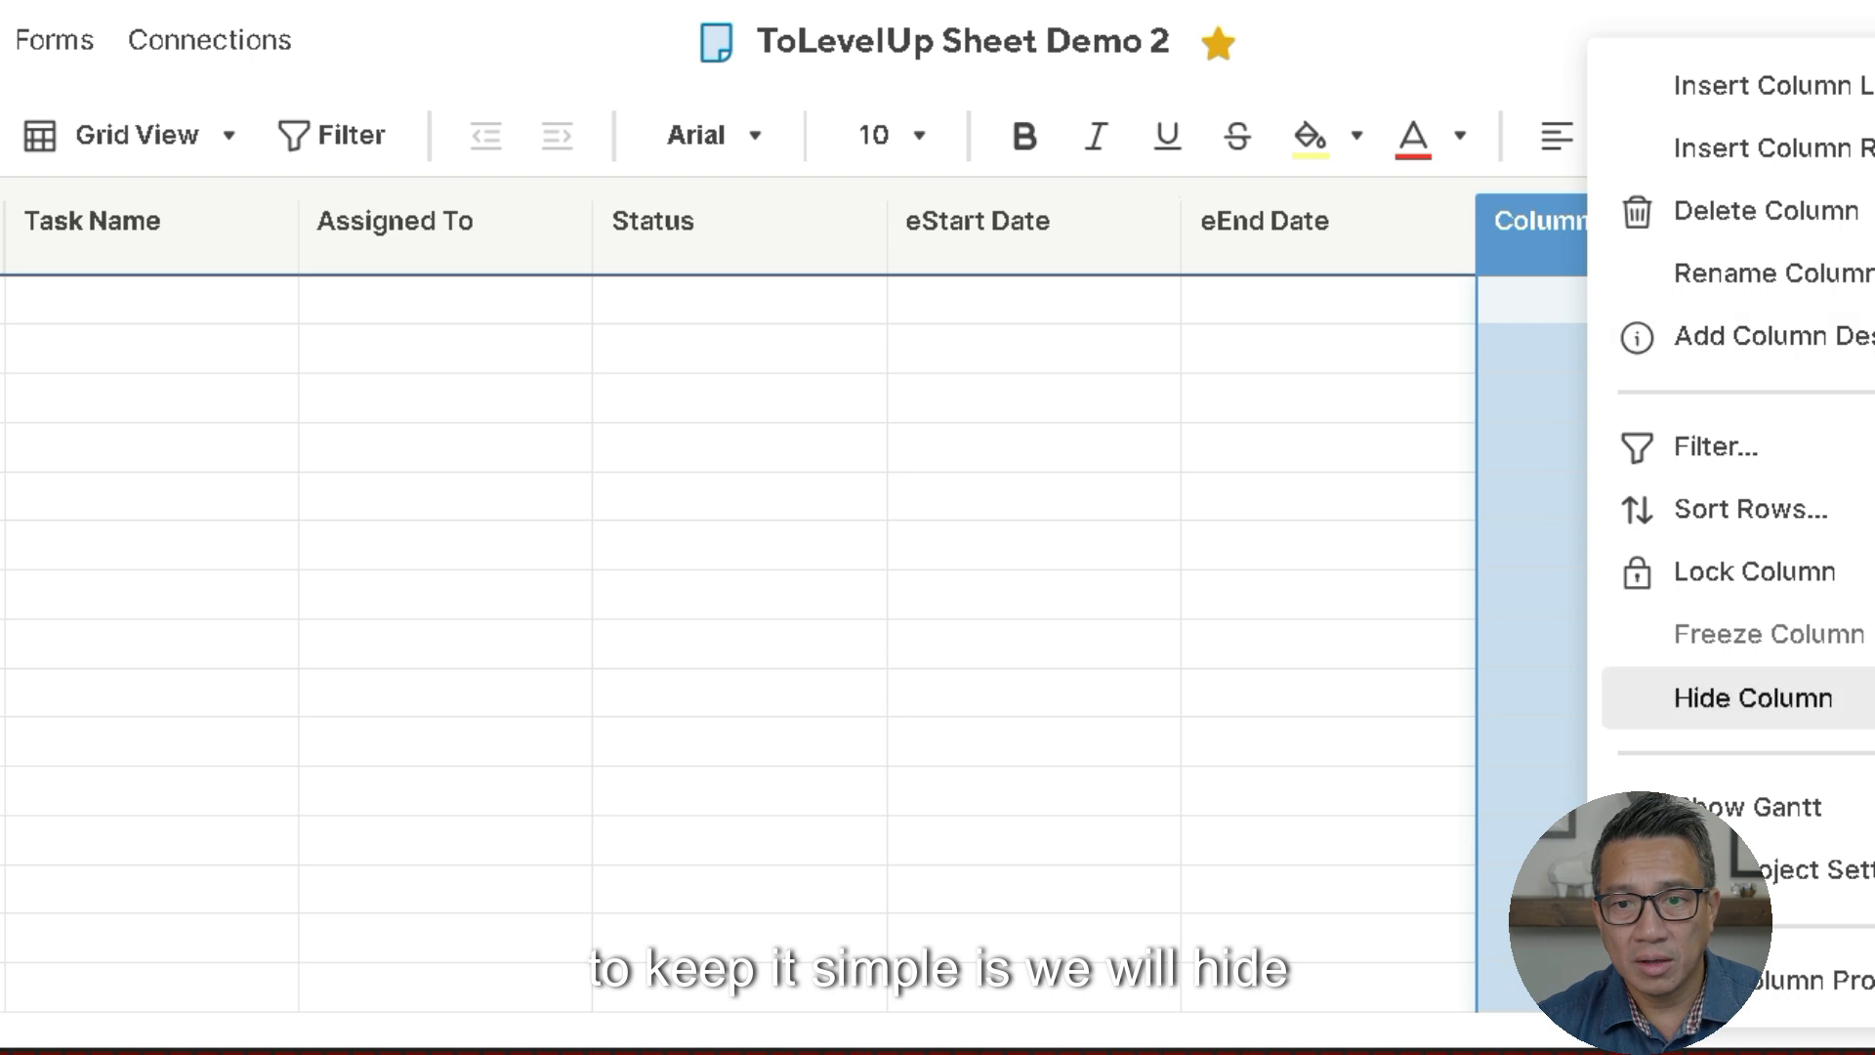
{"action": "left_click", "coordinate": [1535, 232]}
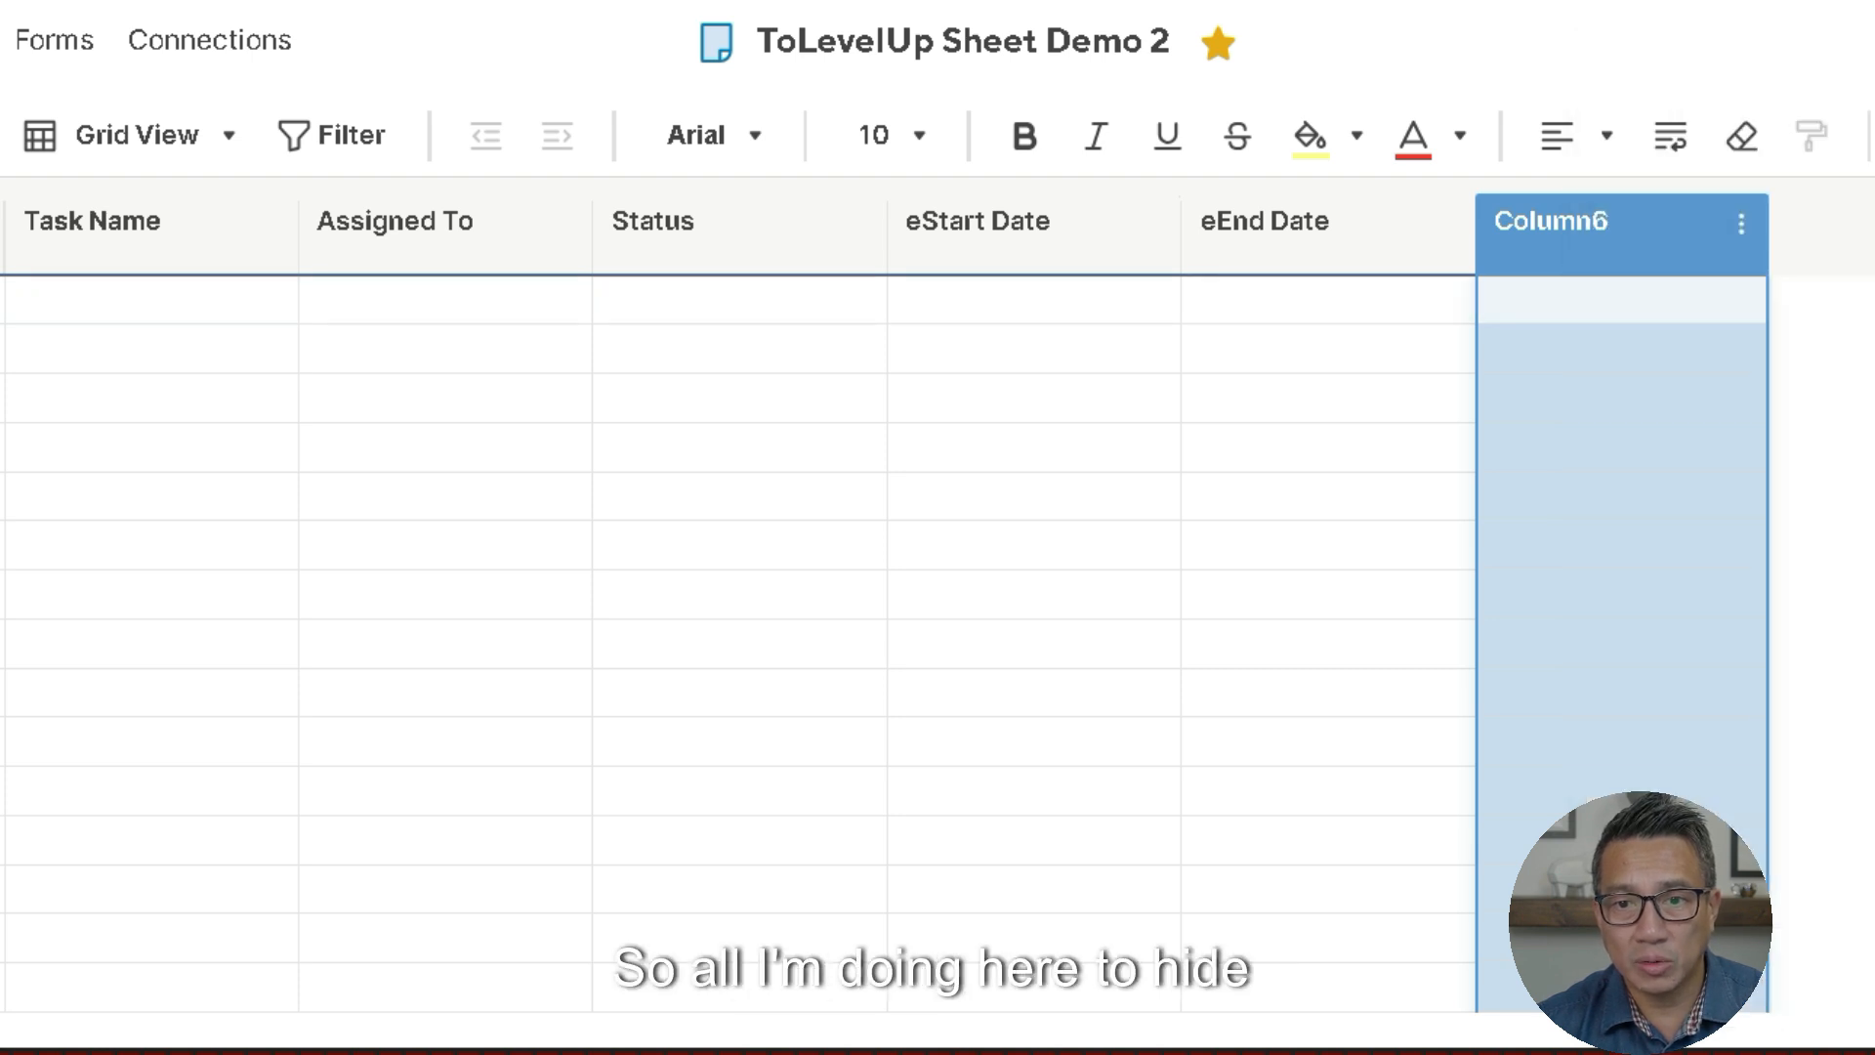
{"action": "right_click", "coordinate": [1535, 233]}
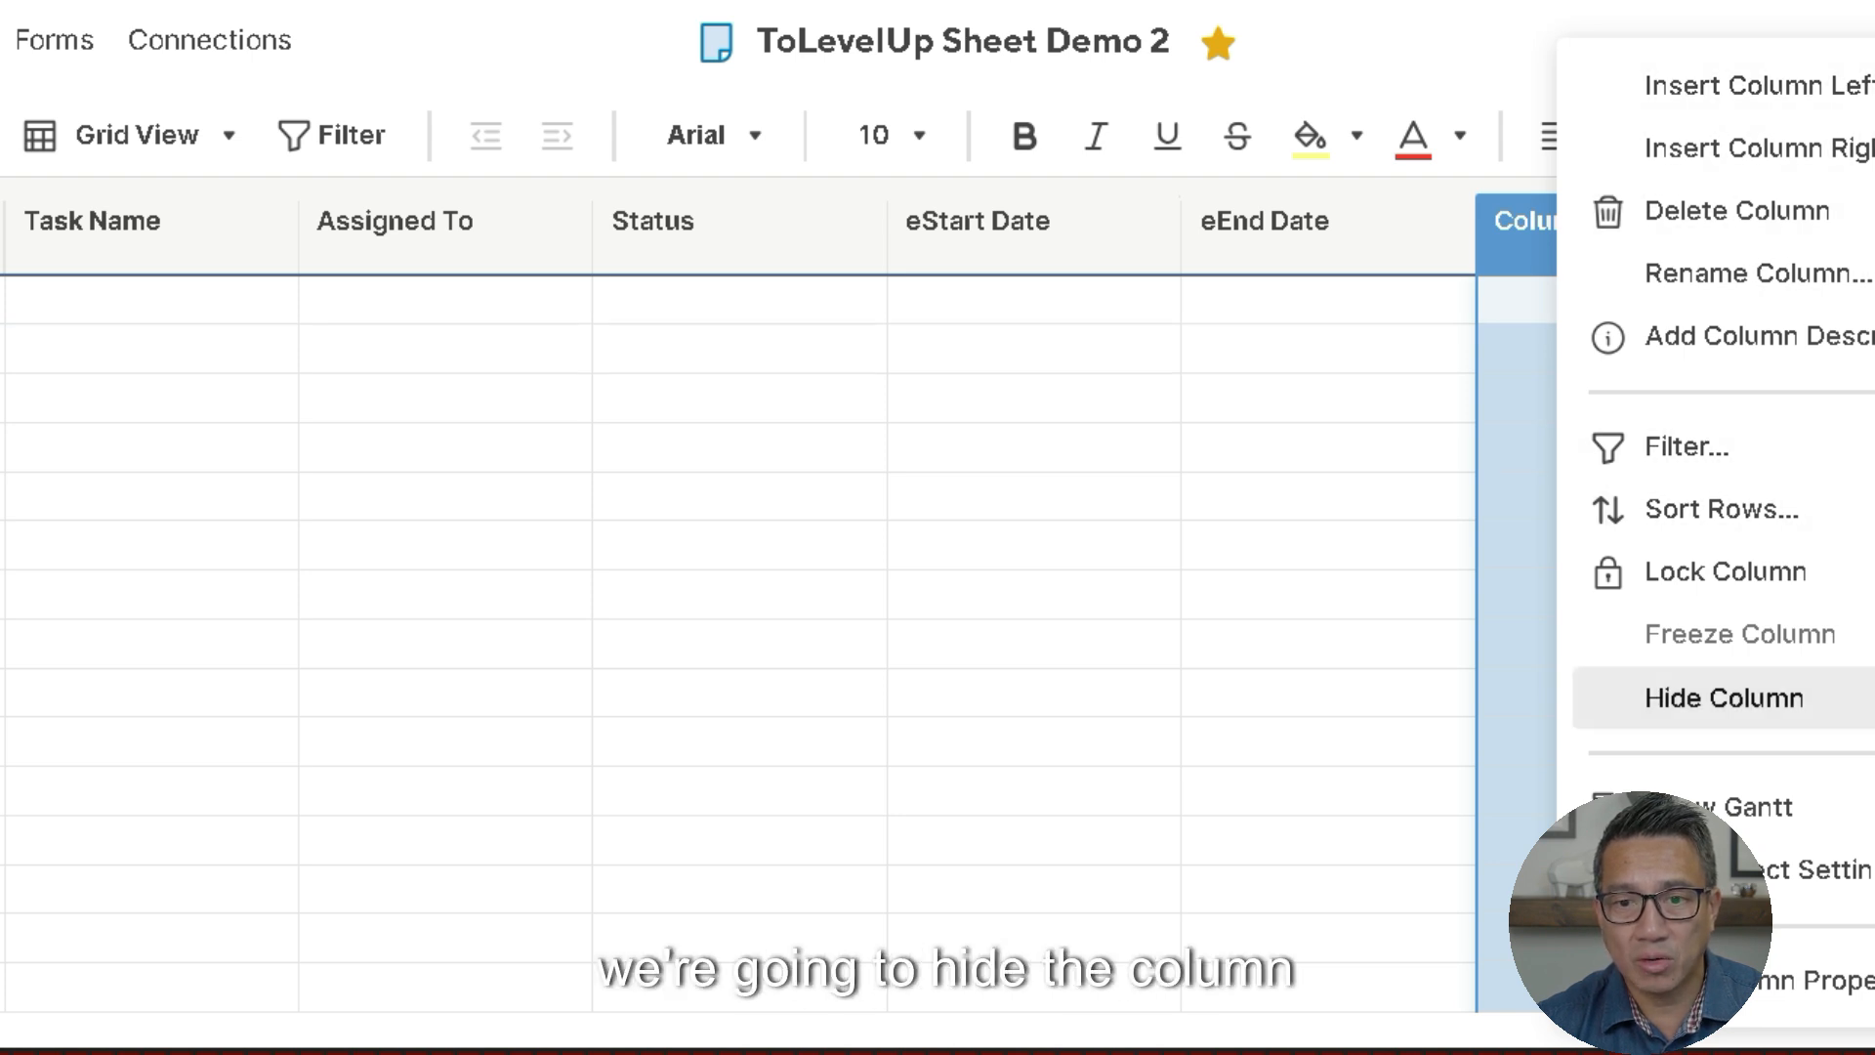
{"action": "left_click", "coordinate": [1724, 697]}
{"action": "left_click", "coordinate": [151, 348]}
{"action": "left_click", "coordinate": [13, 141]}
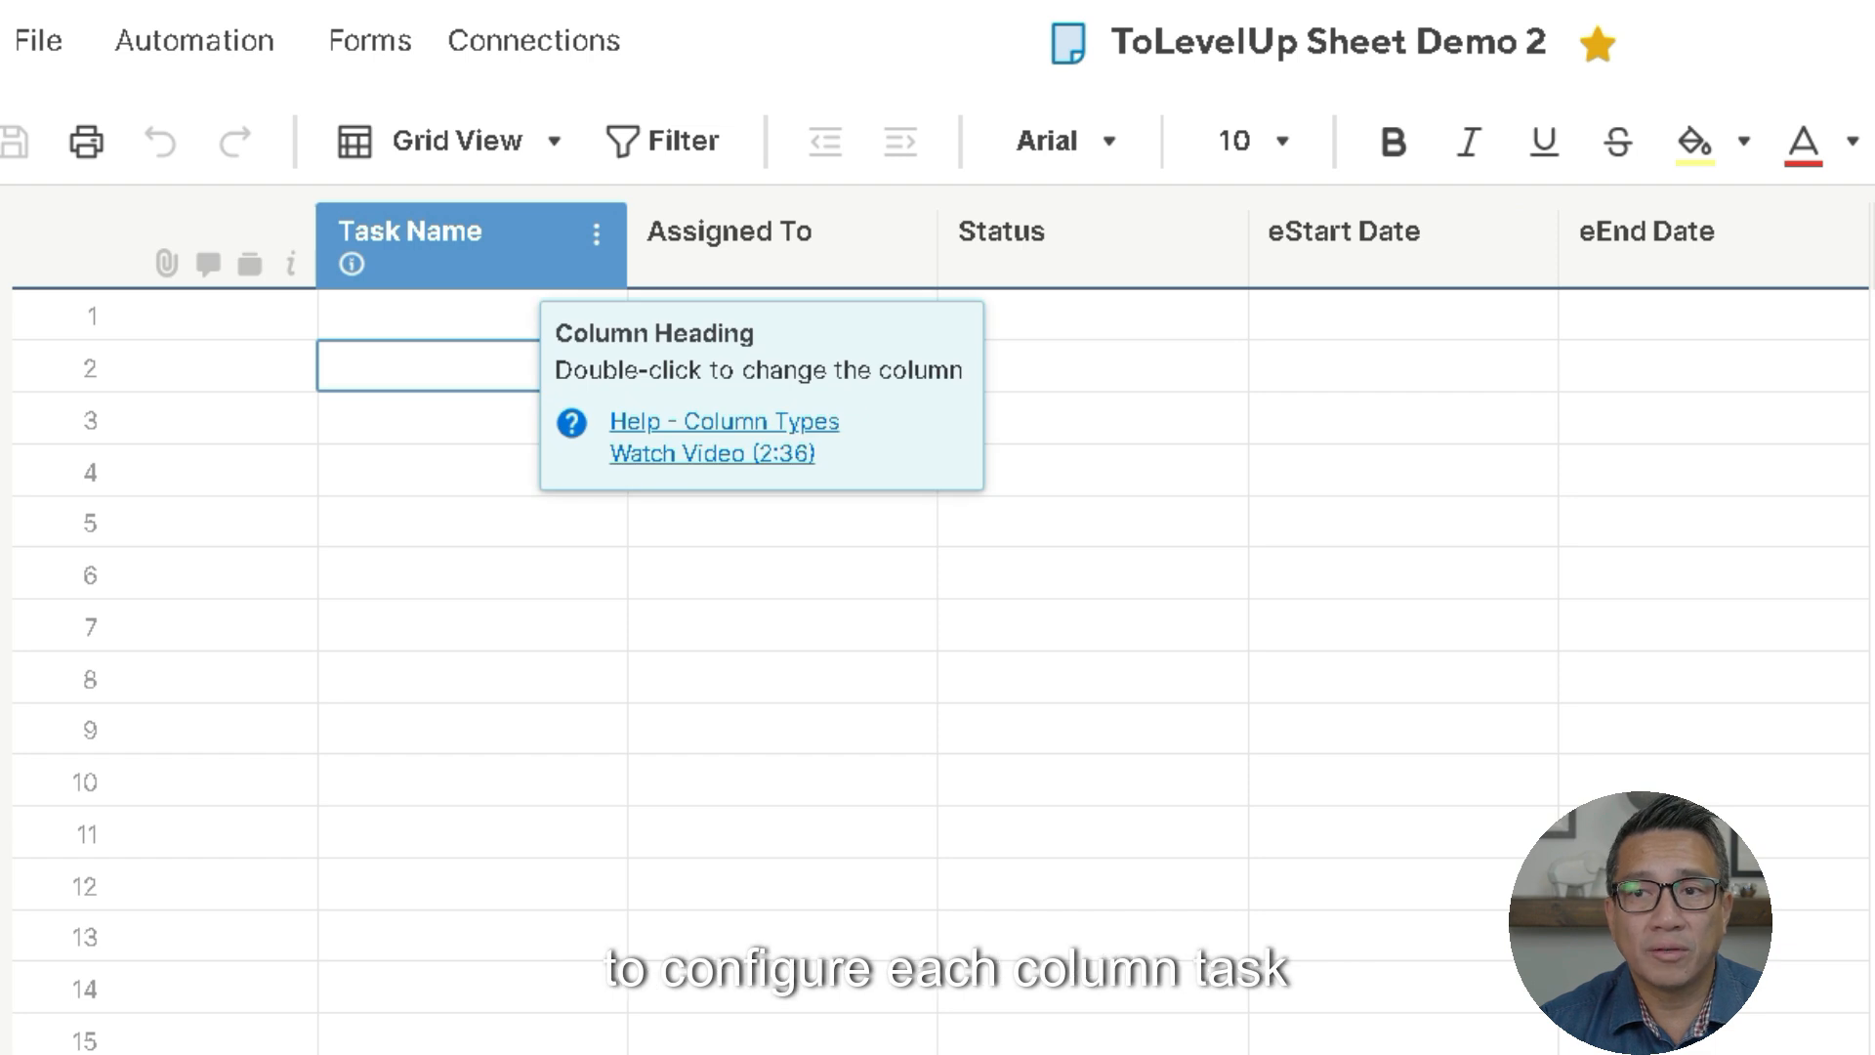
- Try the Contact list type in the Assigned To column's properties, then discard the change
{"action": "double_click", "coordinate": [440, 239]}
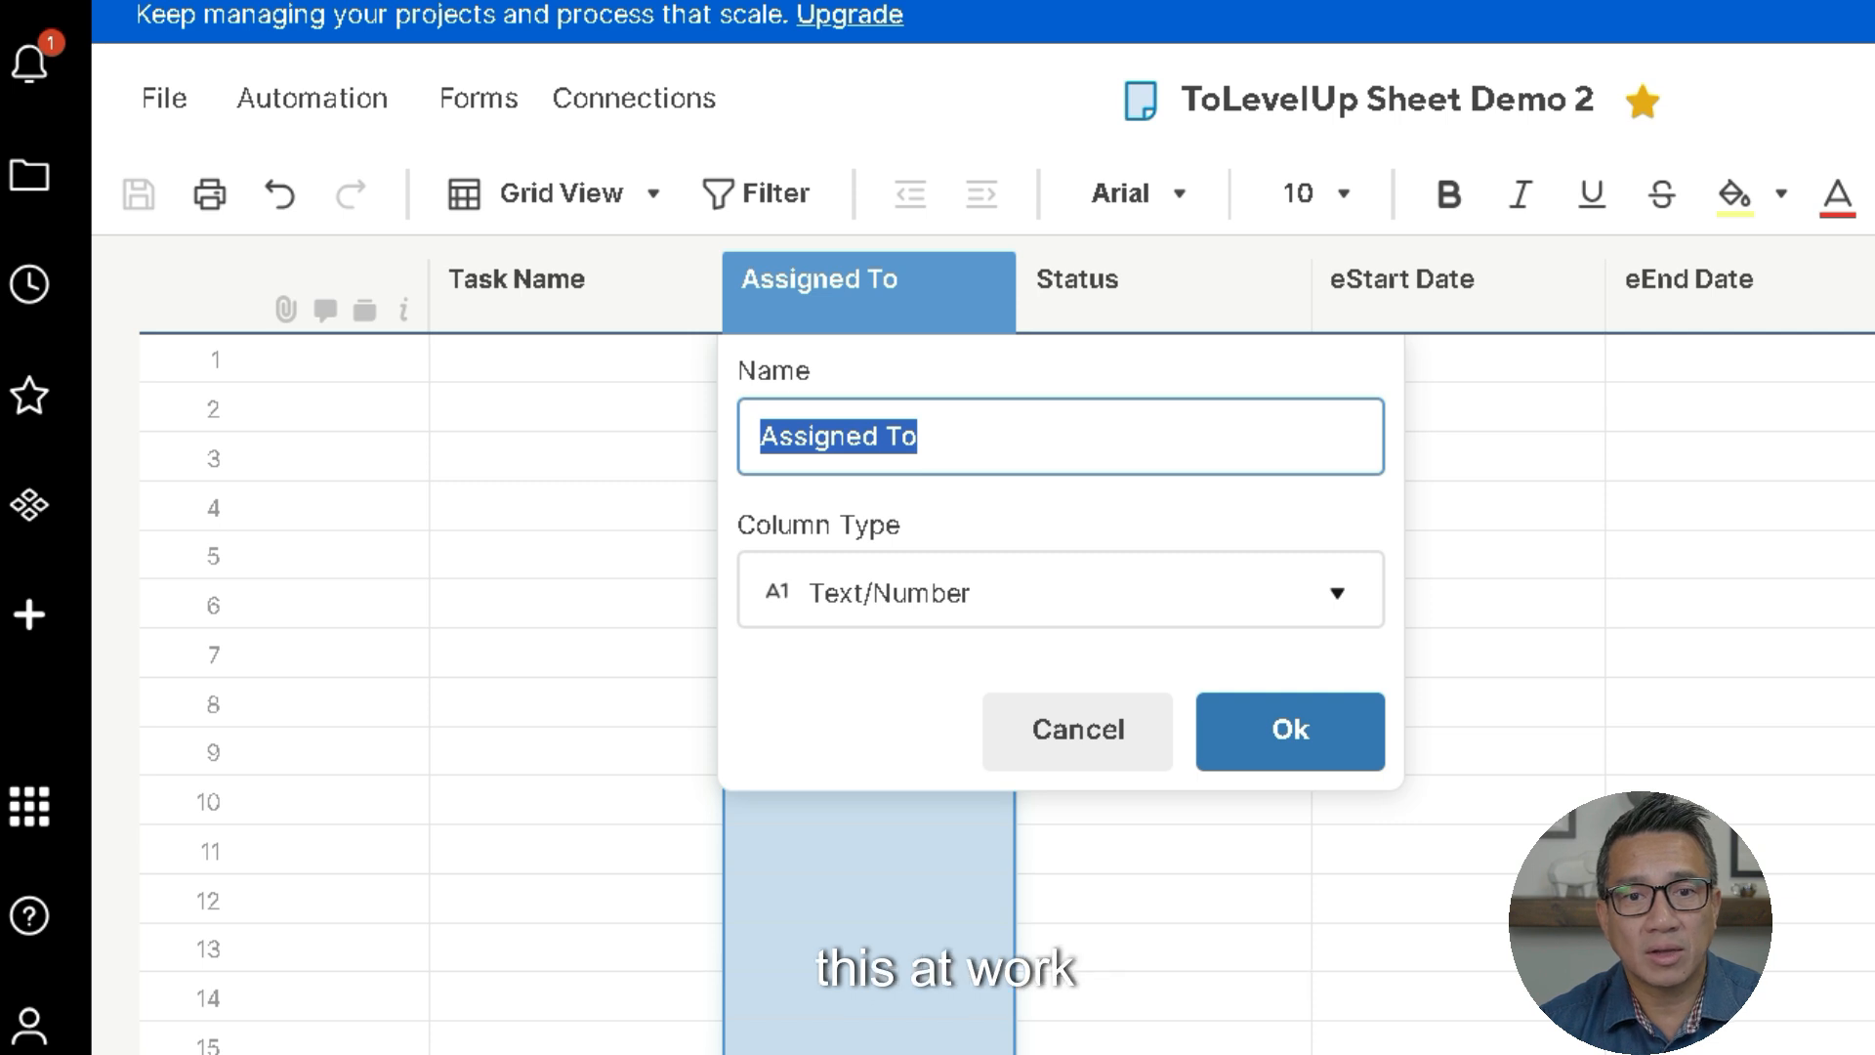
{"action": "left_click", "coordinate": [1337, 593]}
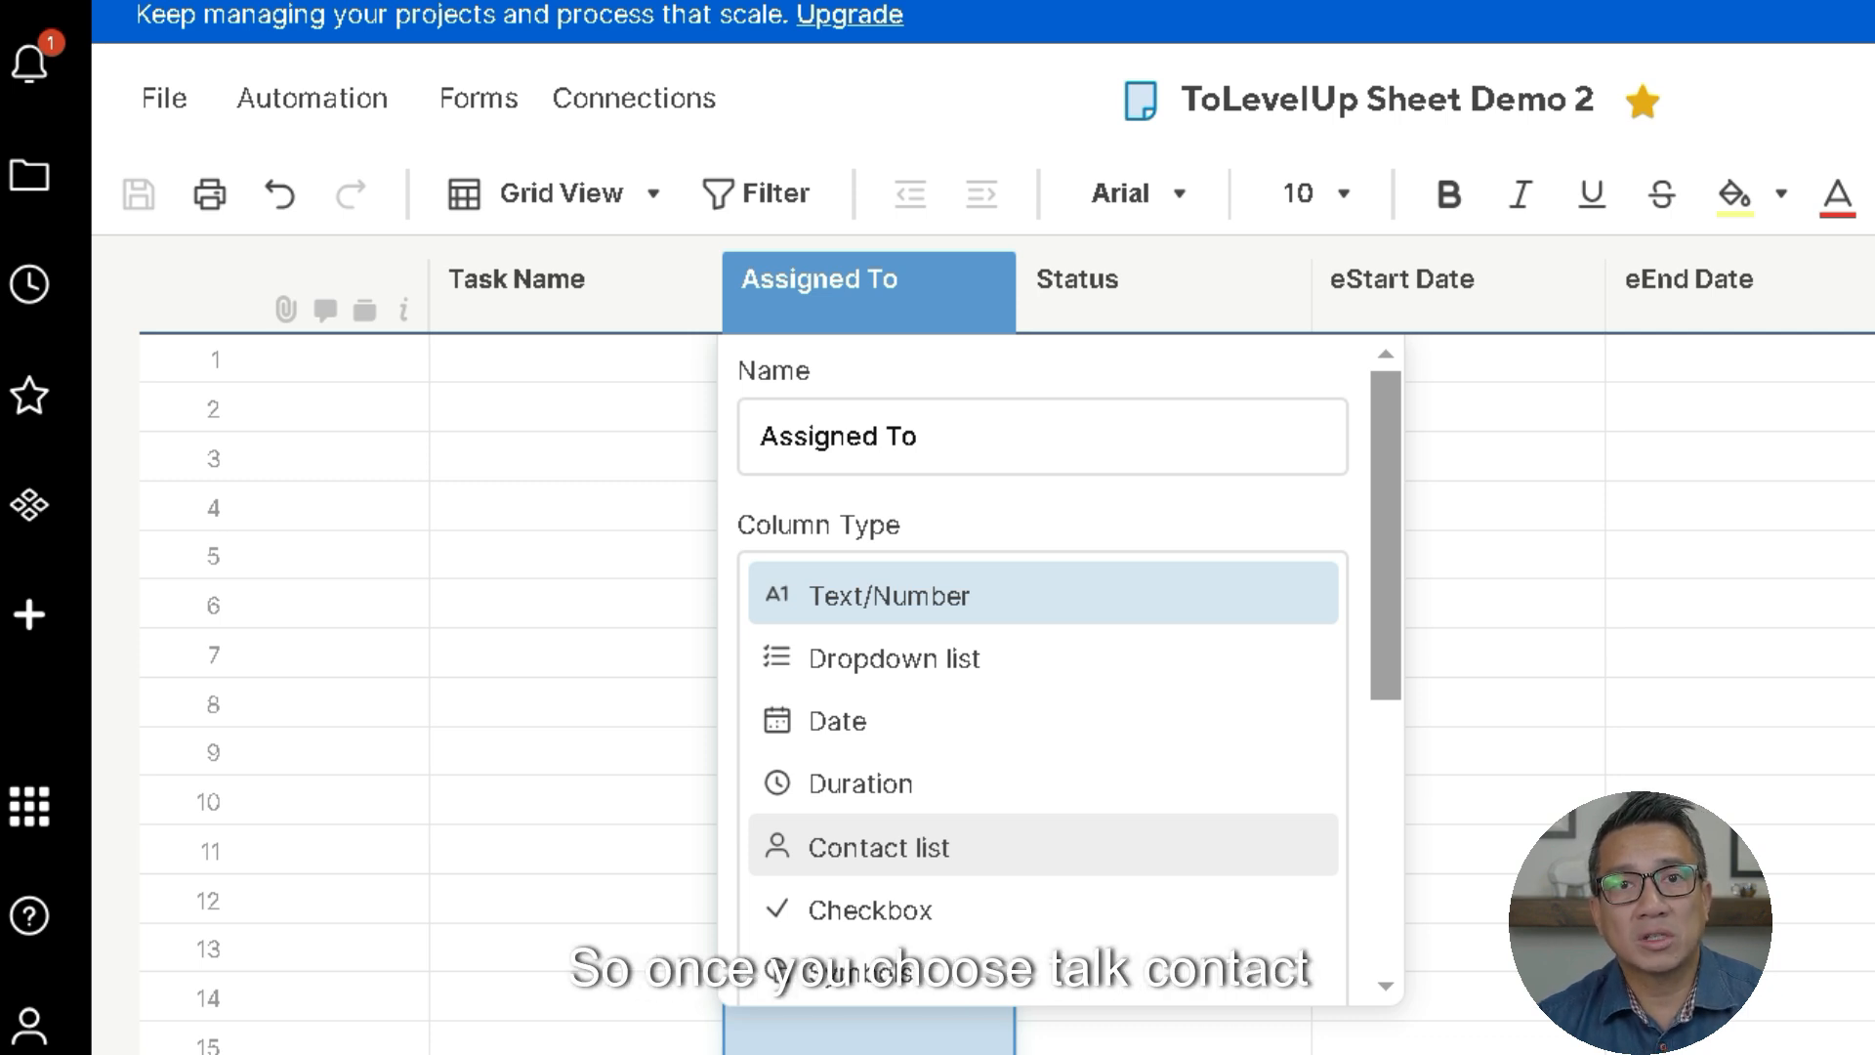
{"action": "left_click", "coordinate": [879, 846]}
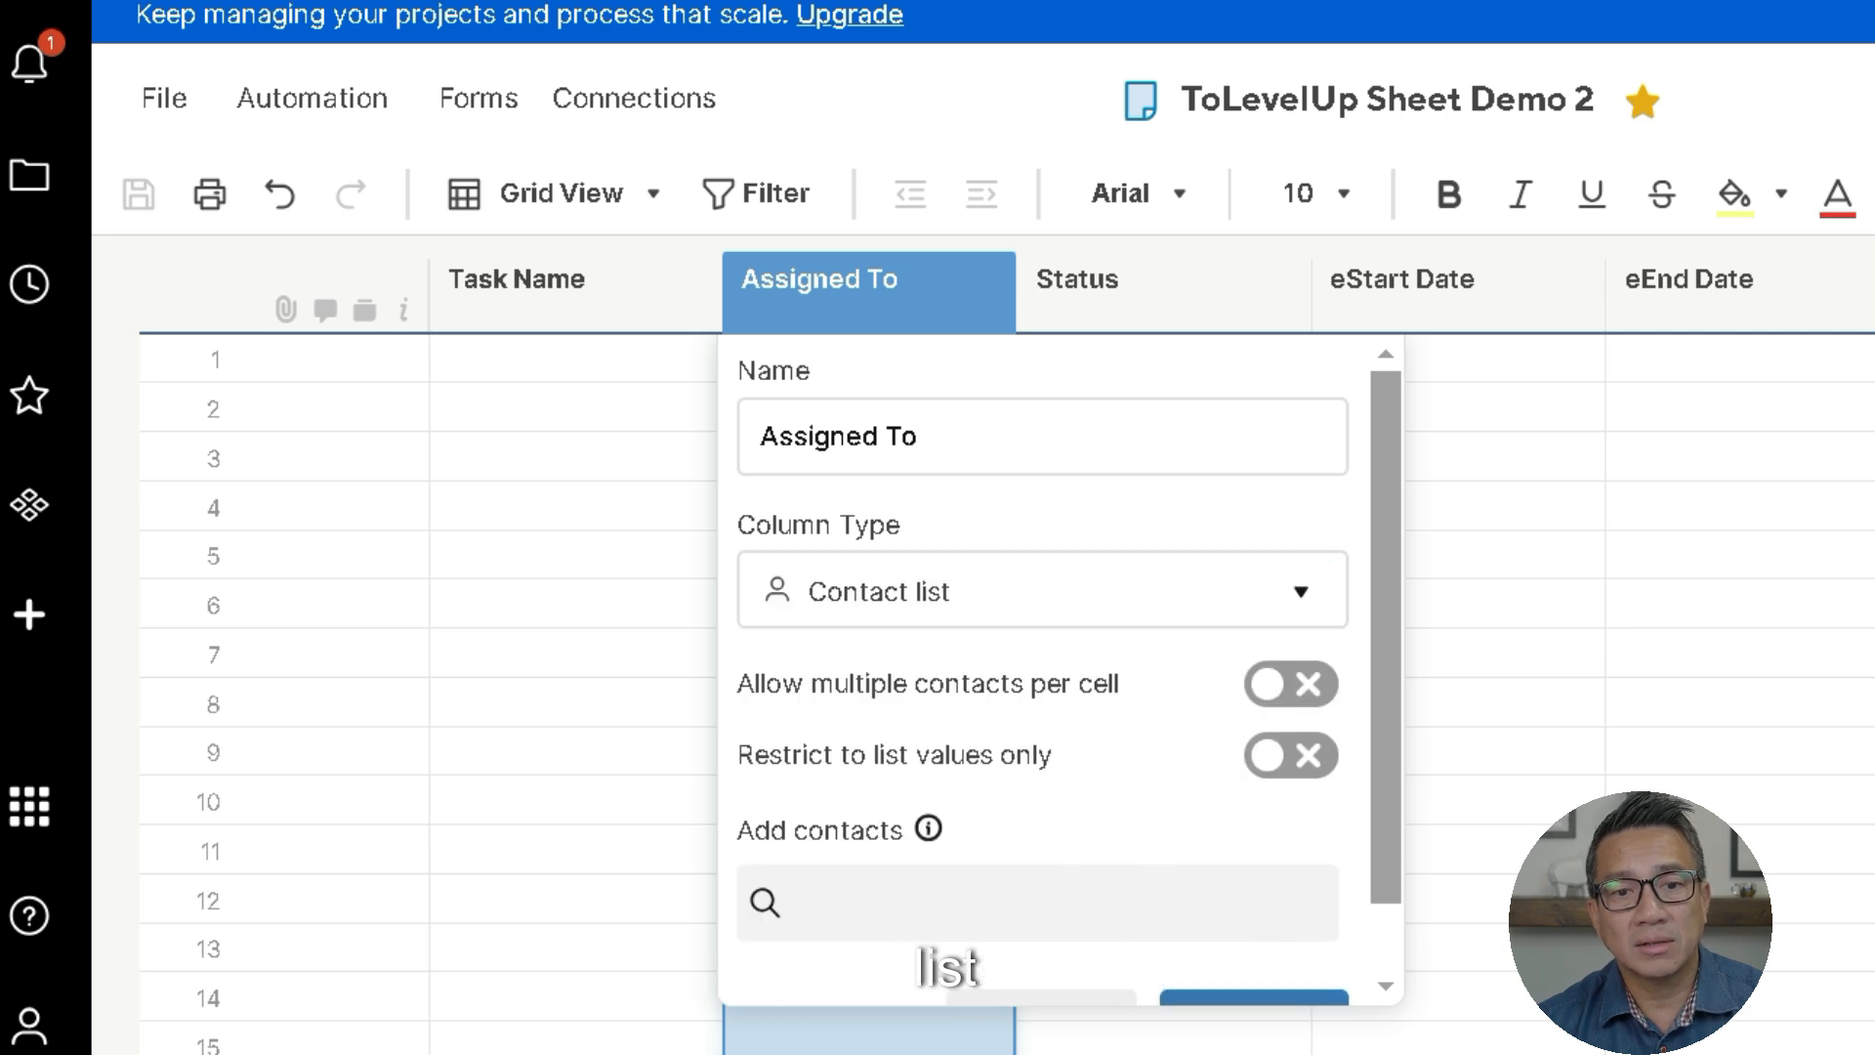
{"action": "scroll", "coordinate": [1043, 684], "scroll_direction": "down", "scroll_amount": 1}
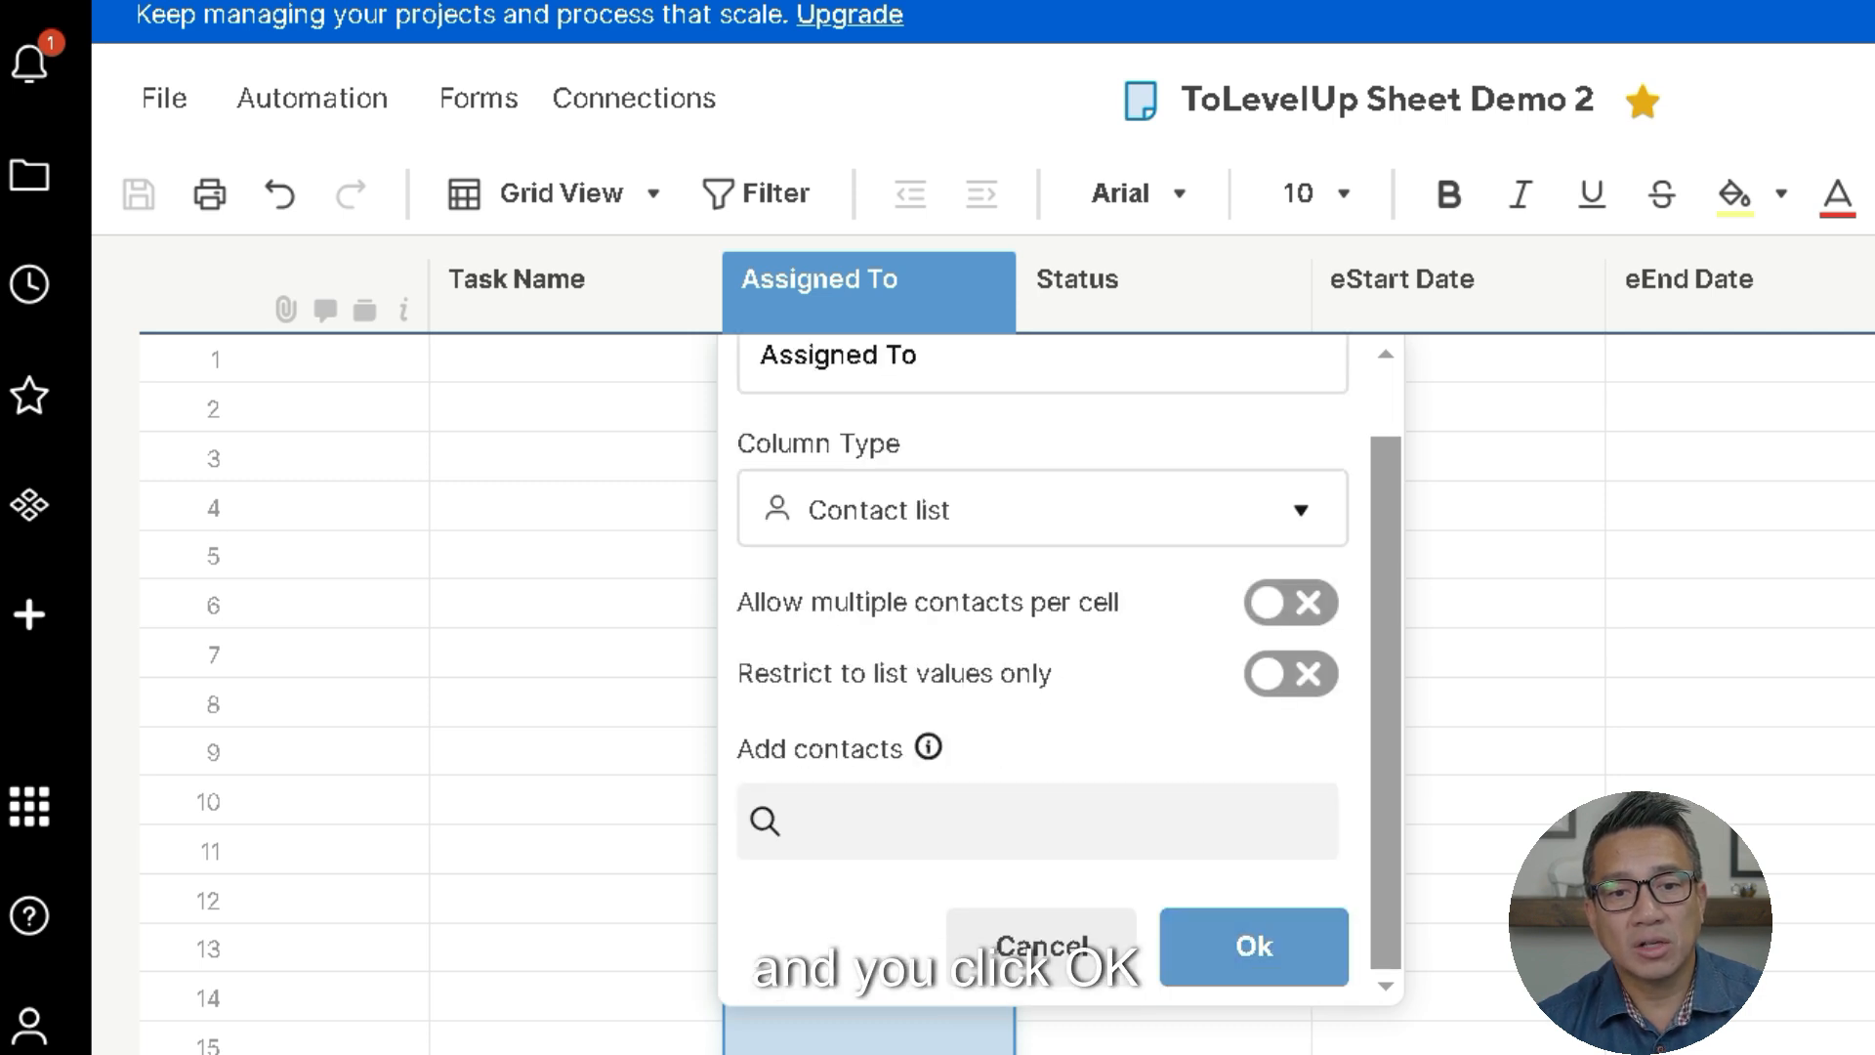
{"action": "left_click", "coordinate": [1025, 942]}
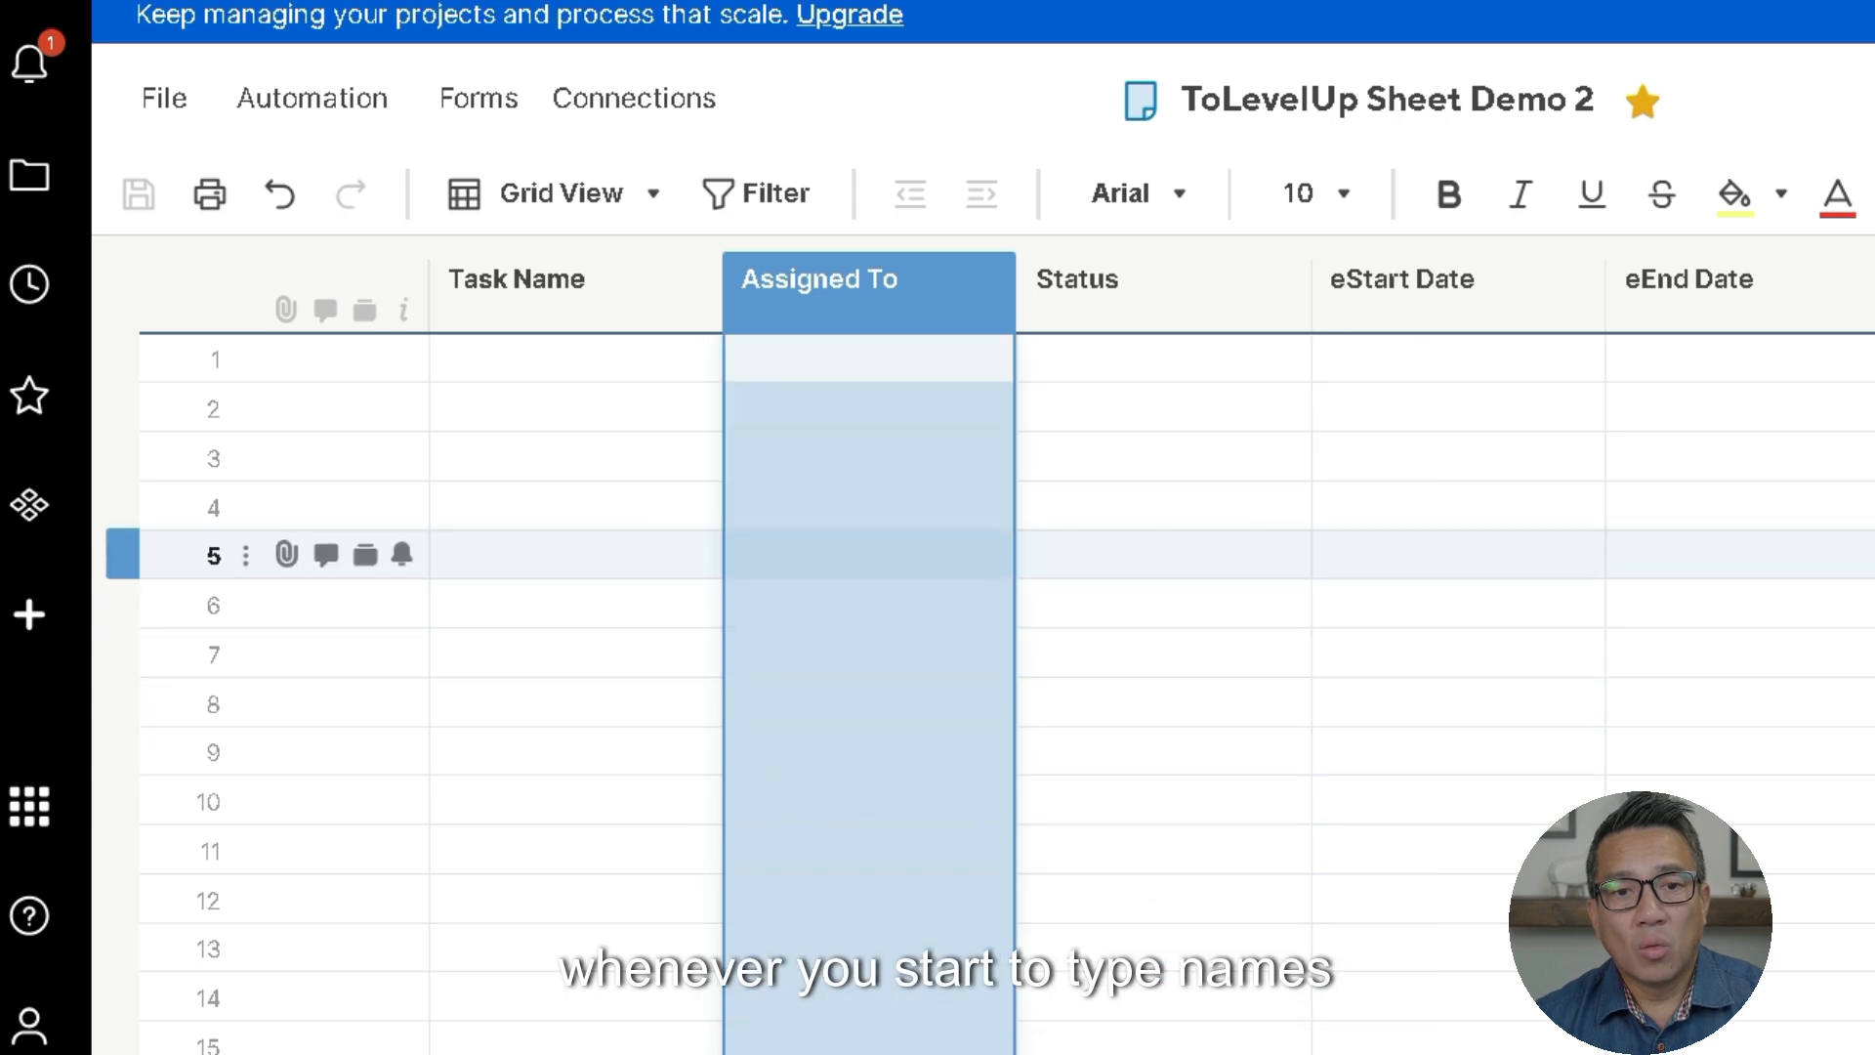
- Review the column type set in the Assigned To column's properties
{"action": "left_click", "coordinate": [869, 359]}
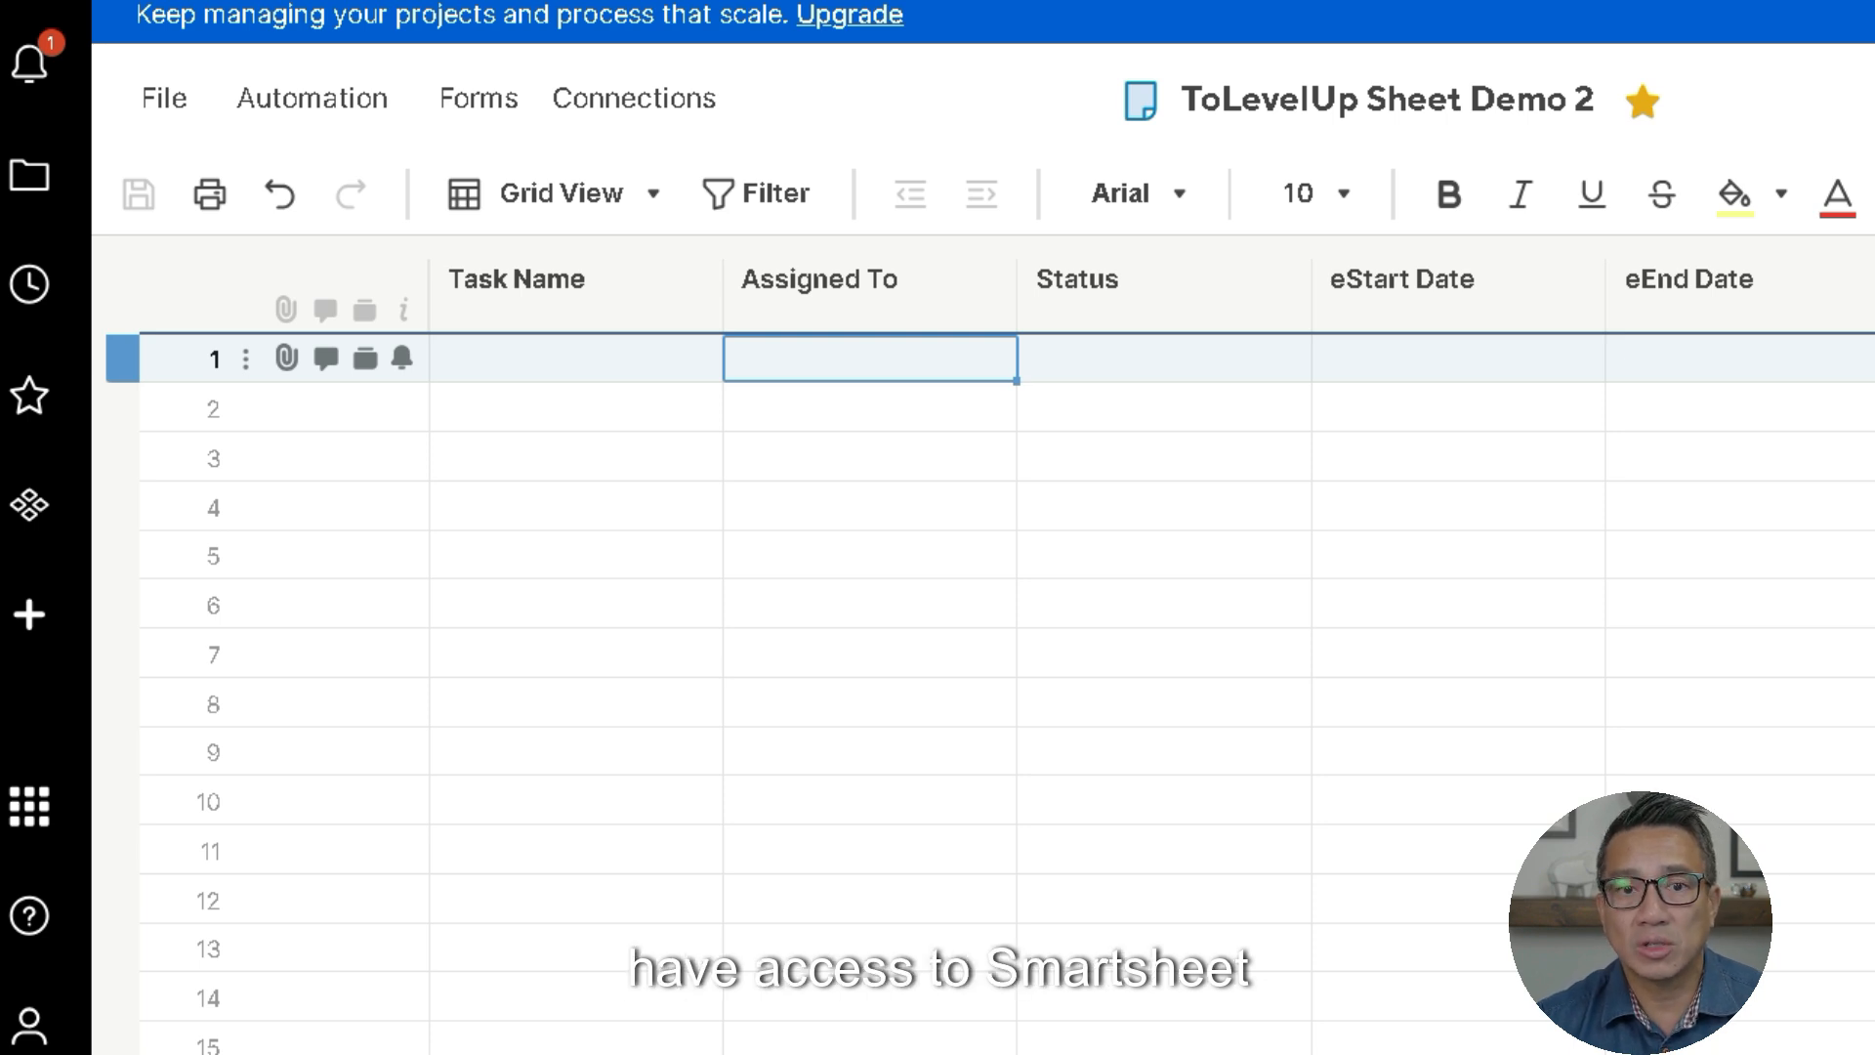
{"action": "double_click", "coordinate": [821, 279]}
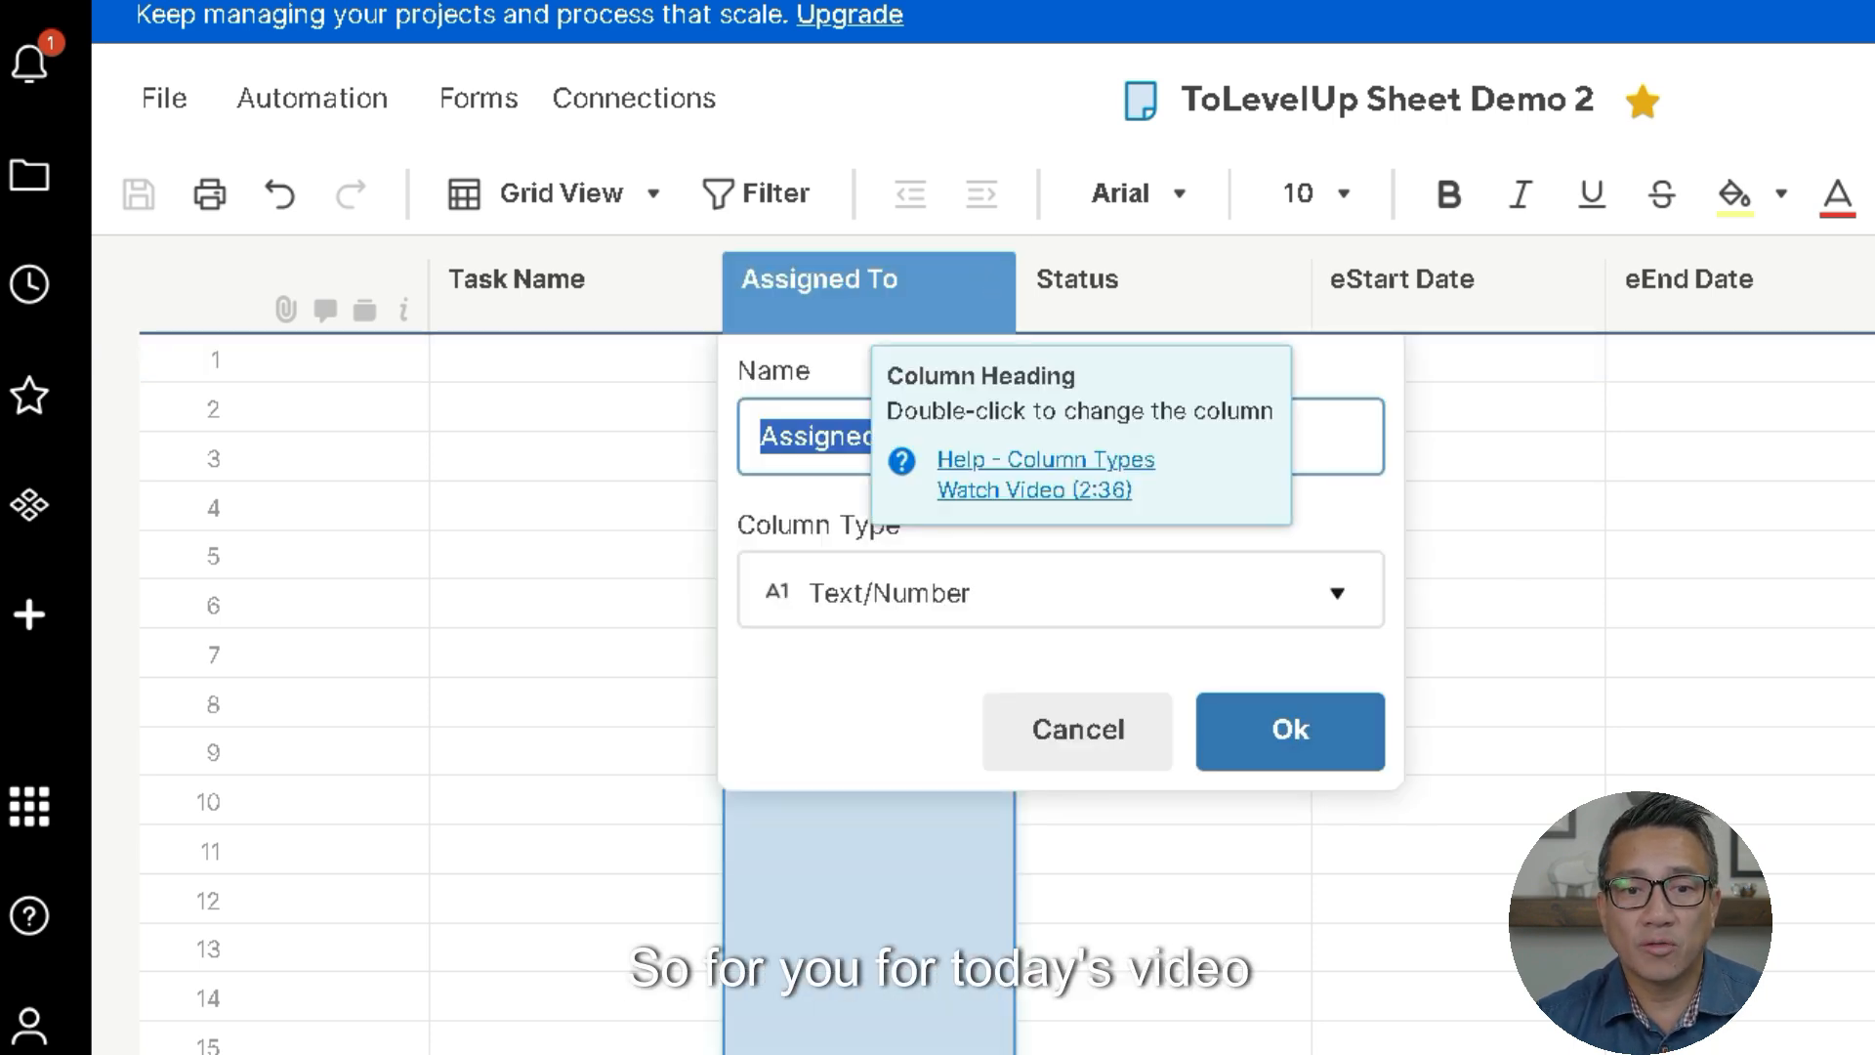
{"action": "left_click", "coordinate": [1061, 591]}
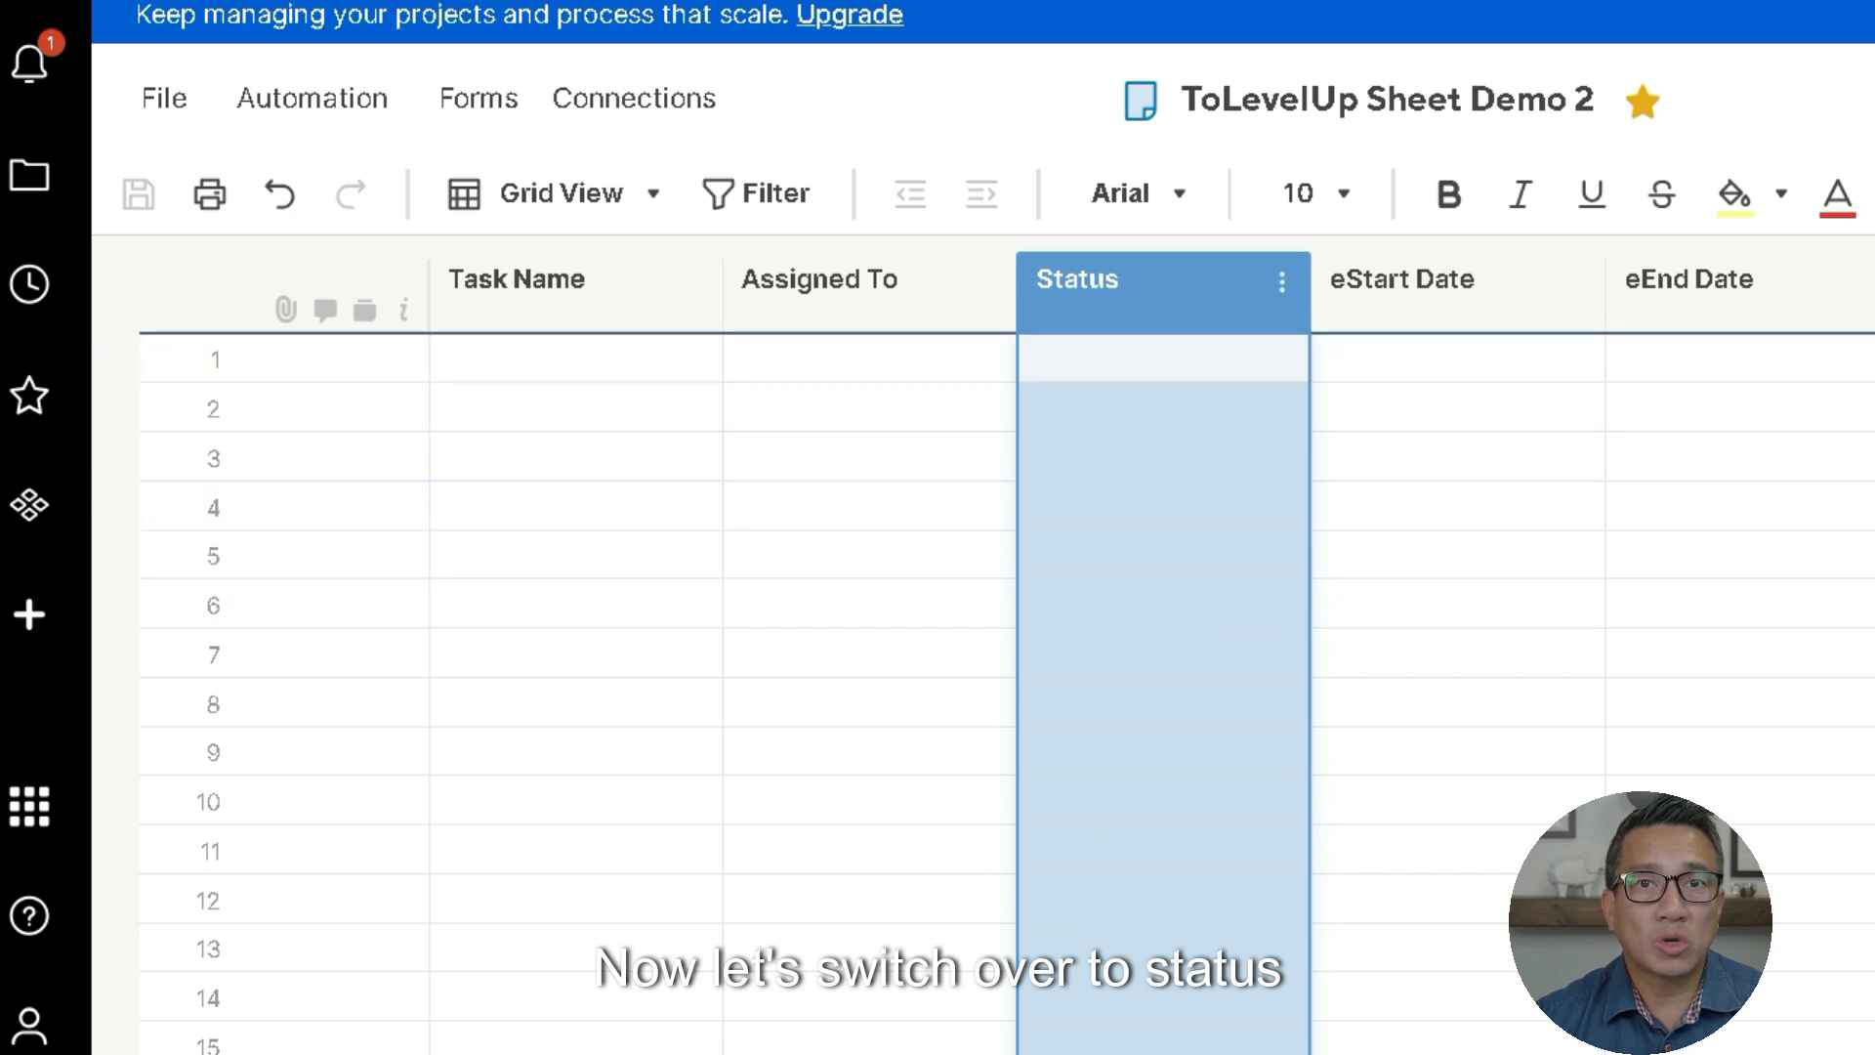
- Change the Status column to the Dropdown list type and restrict it to list values only
{"action": "double_click", "coordinate": [1163, 293]}
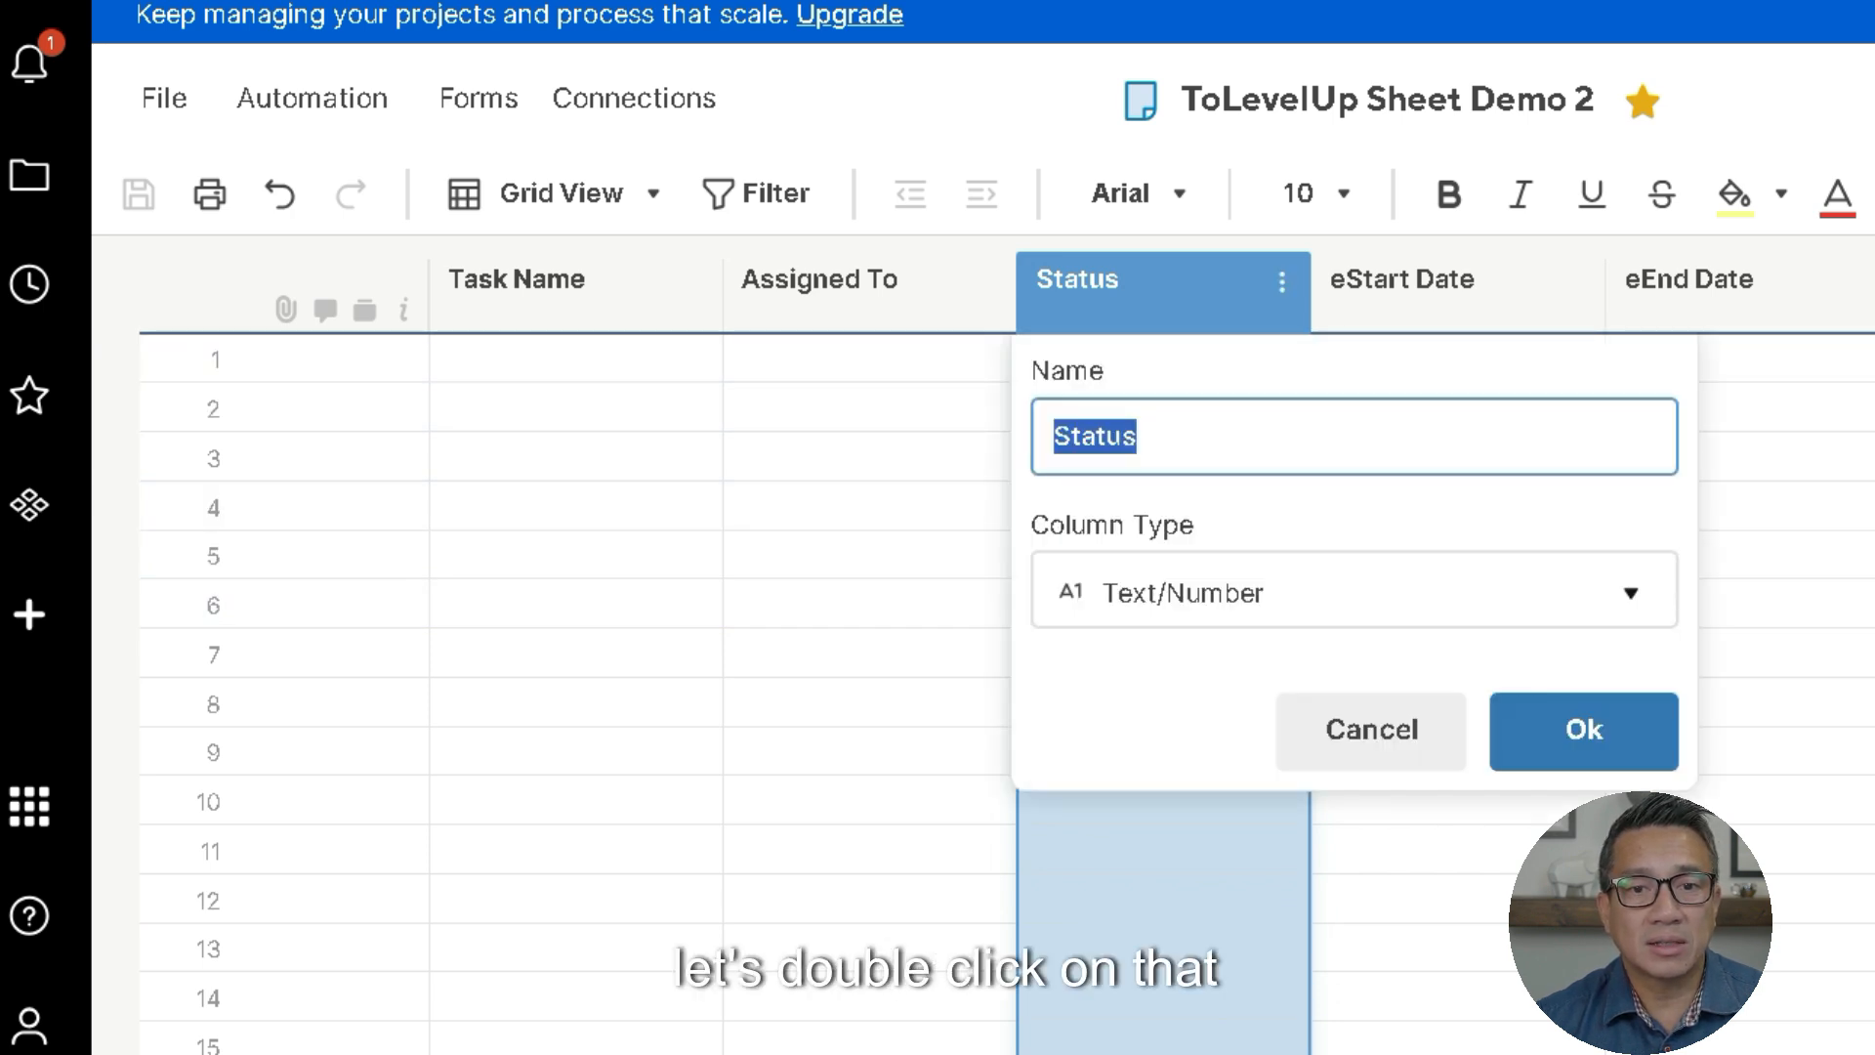
{"action": "left_click", "coordinate": [1260, 592]}
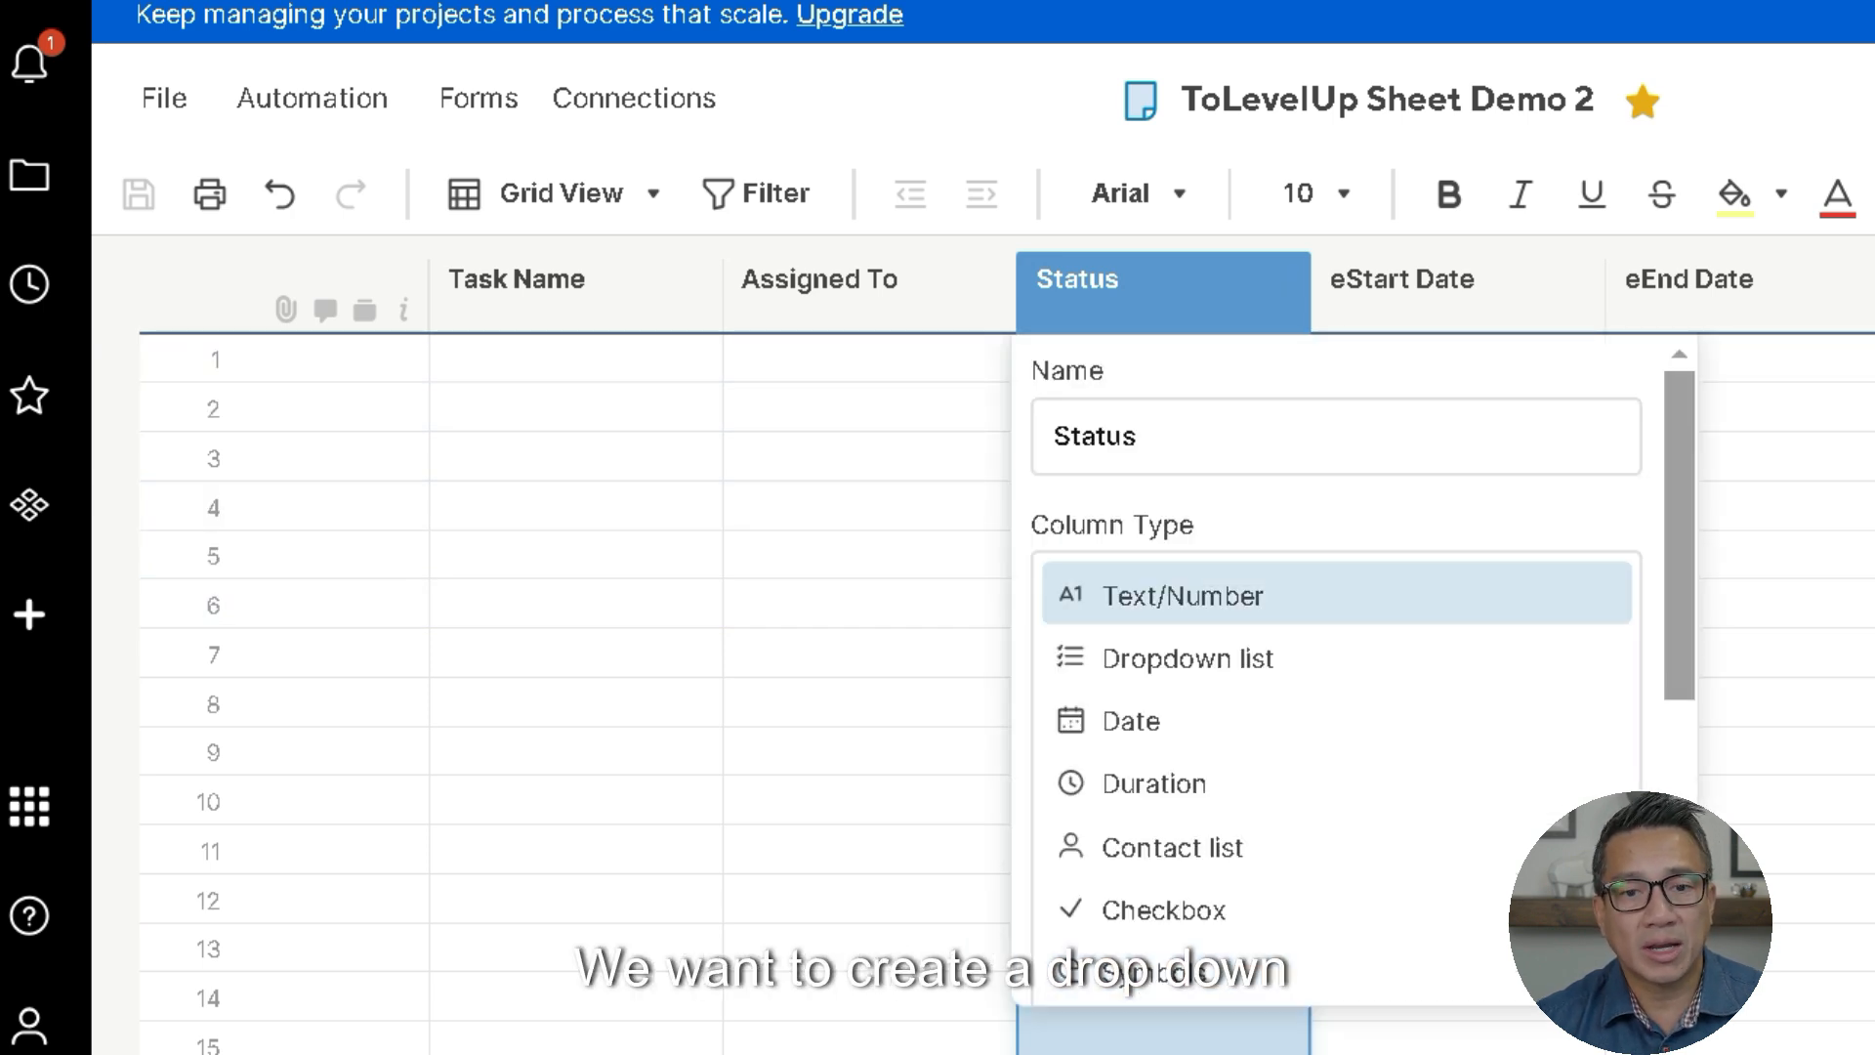
{"action": "left_click", "coordinate": [1188, 658]}
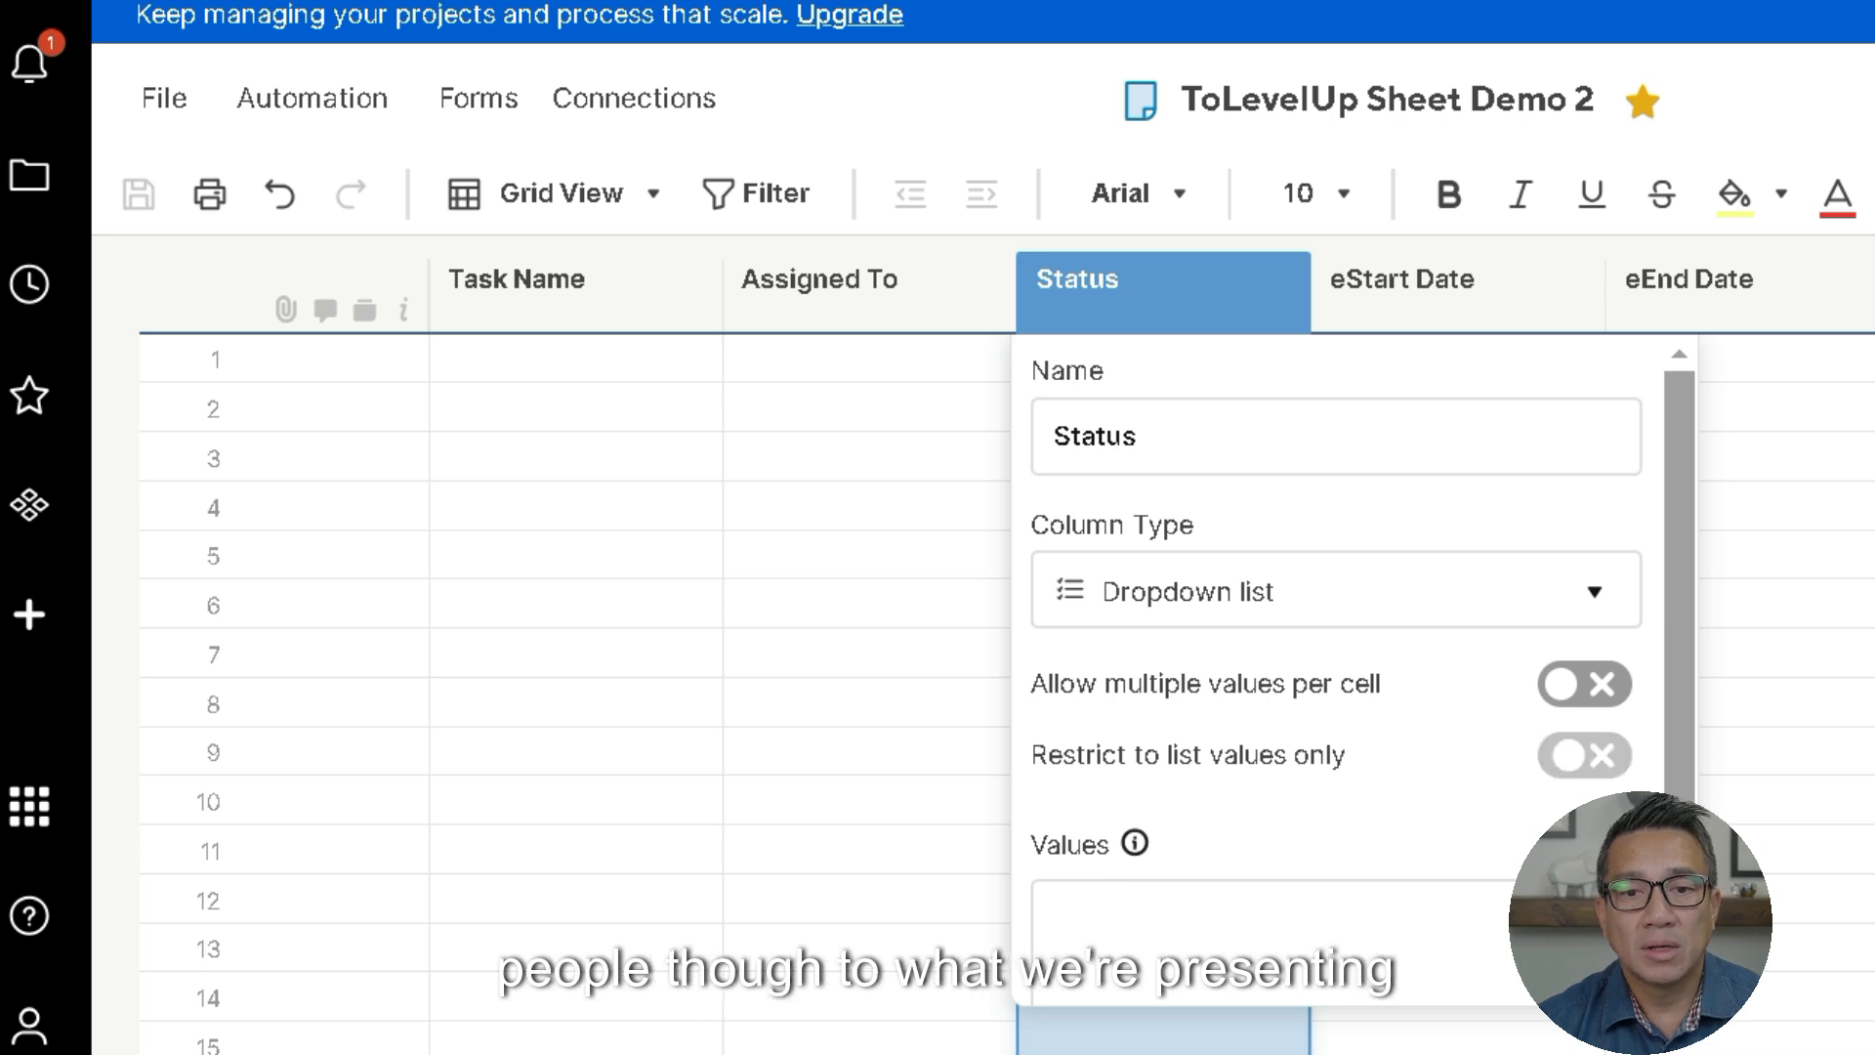
{"action": "left_click", "coordinate": [1584, 755]}
- Enter Not Started, In Progress and Complete as the Status dropdown values and apply the column settings
{"action": "left_click", "coordinate": [1059, 922]}
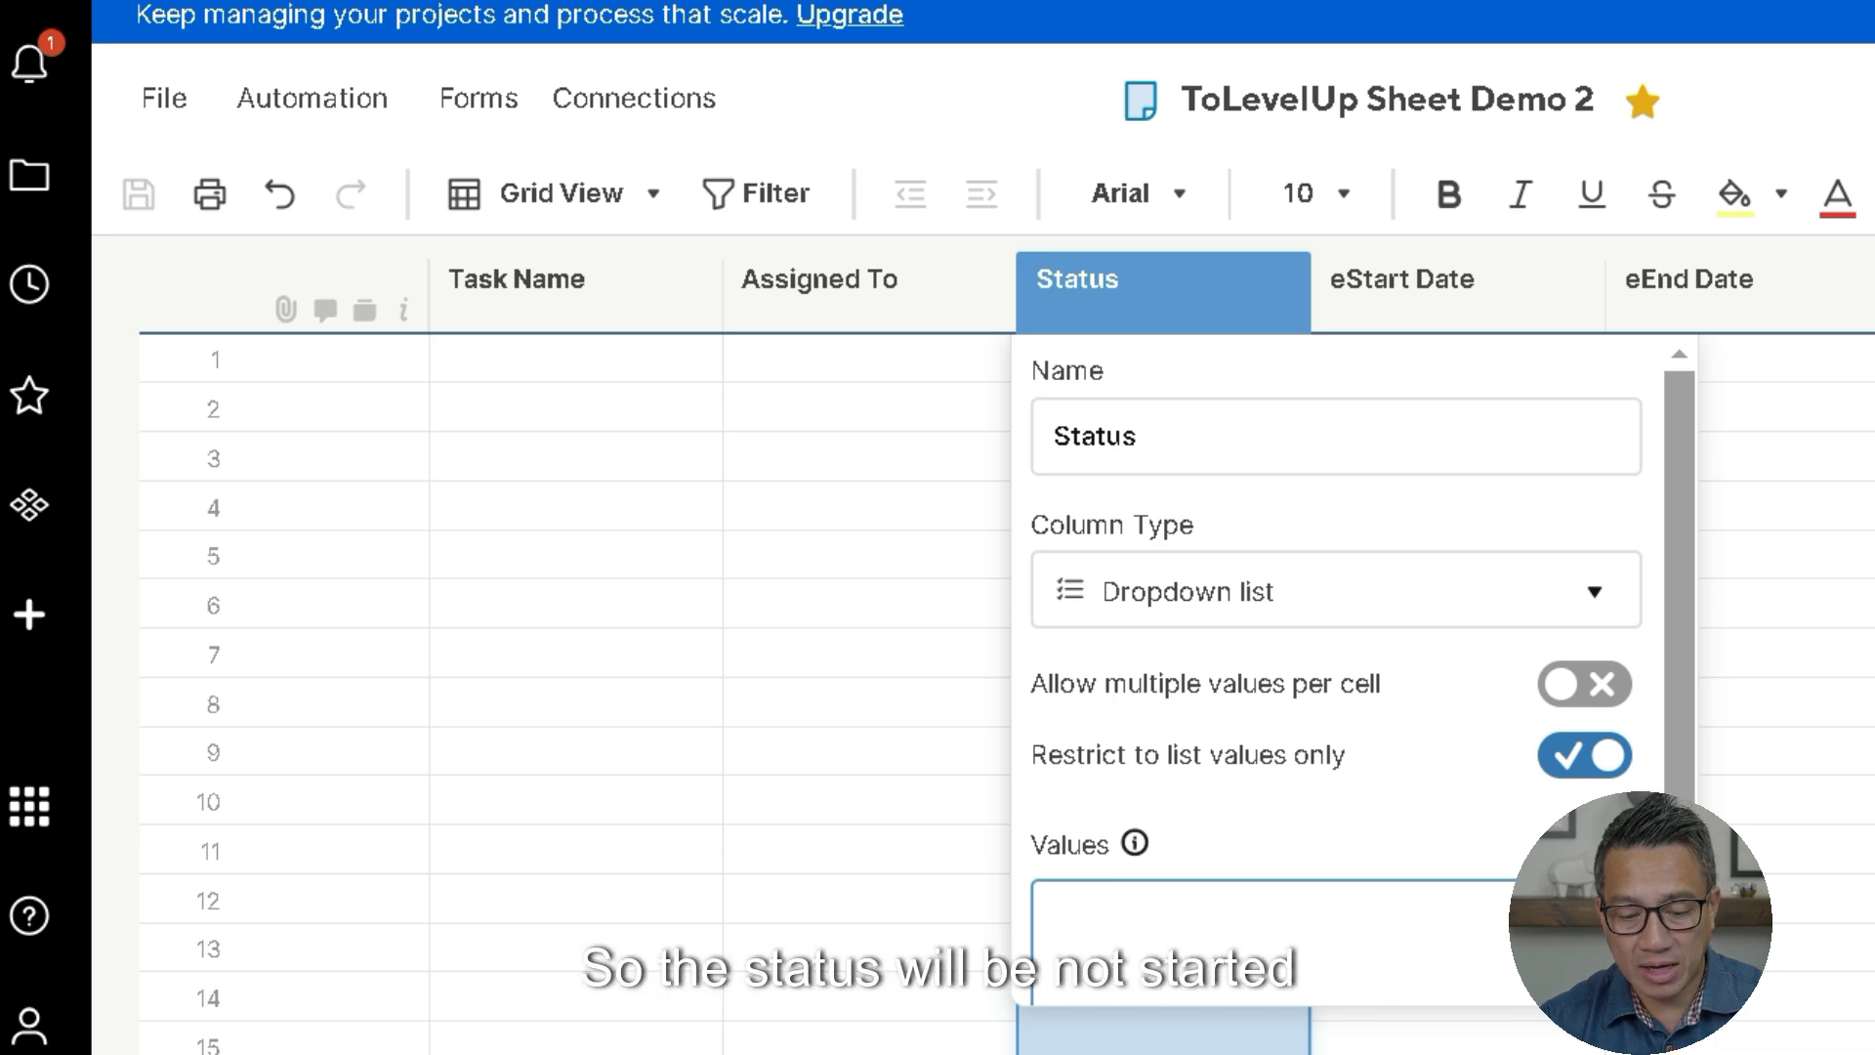
{"action": "type", "text": "Not Start"}
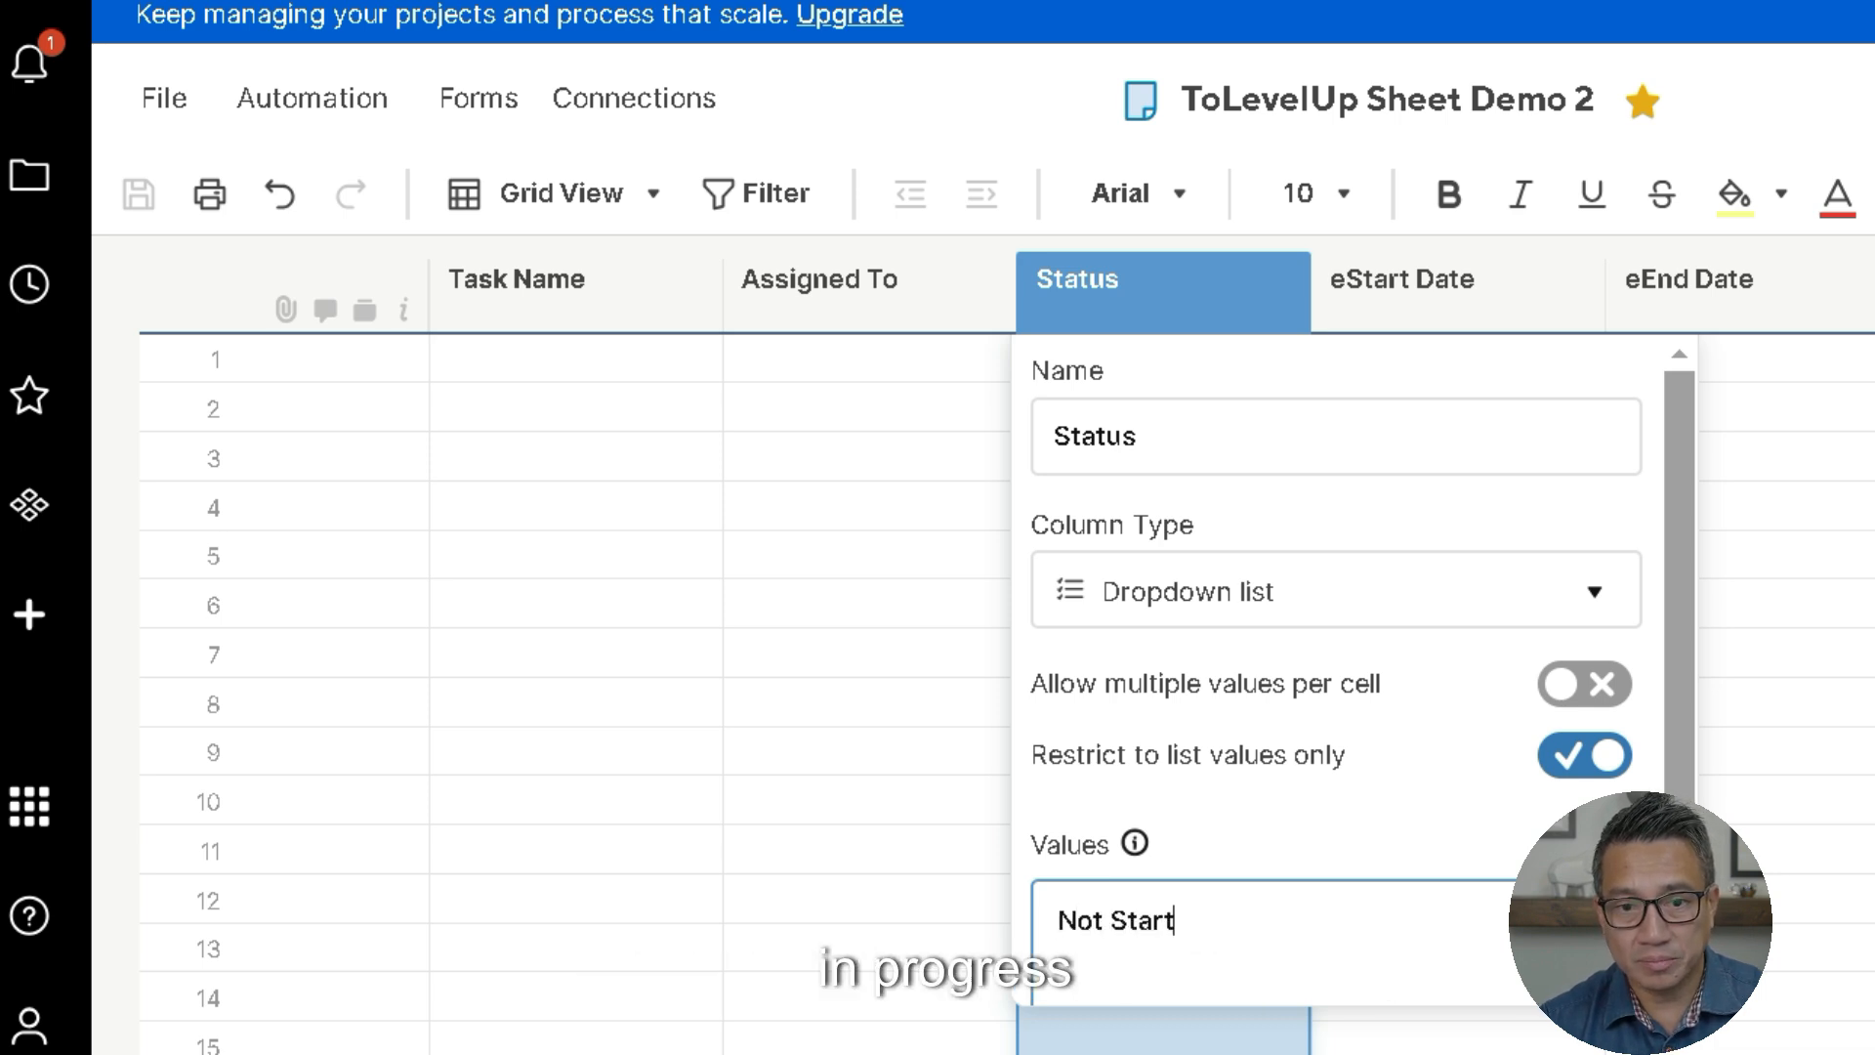
{"action": "type", "text": "ed"}
{"action": "key", "text": "Return"}
{"action": "type", "text": "In Progress"}
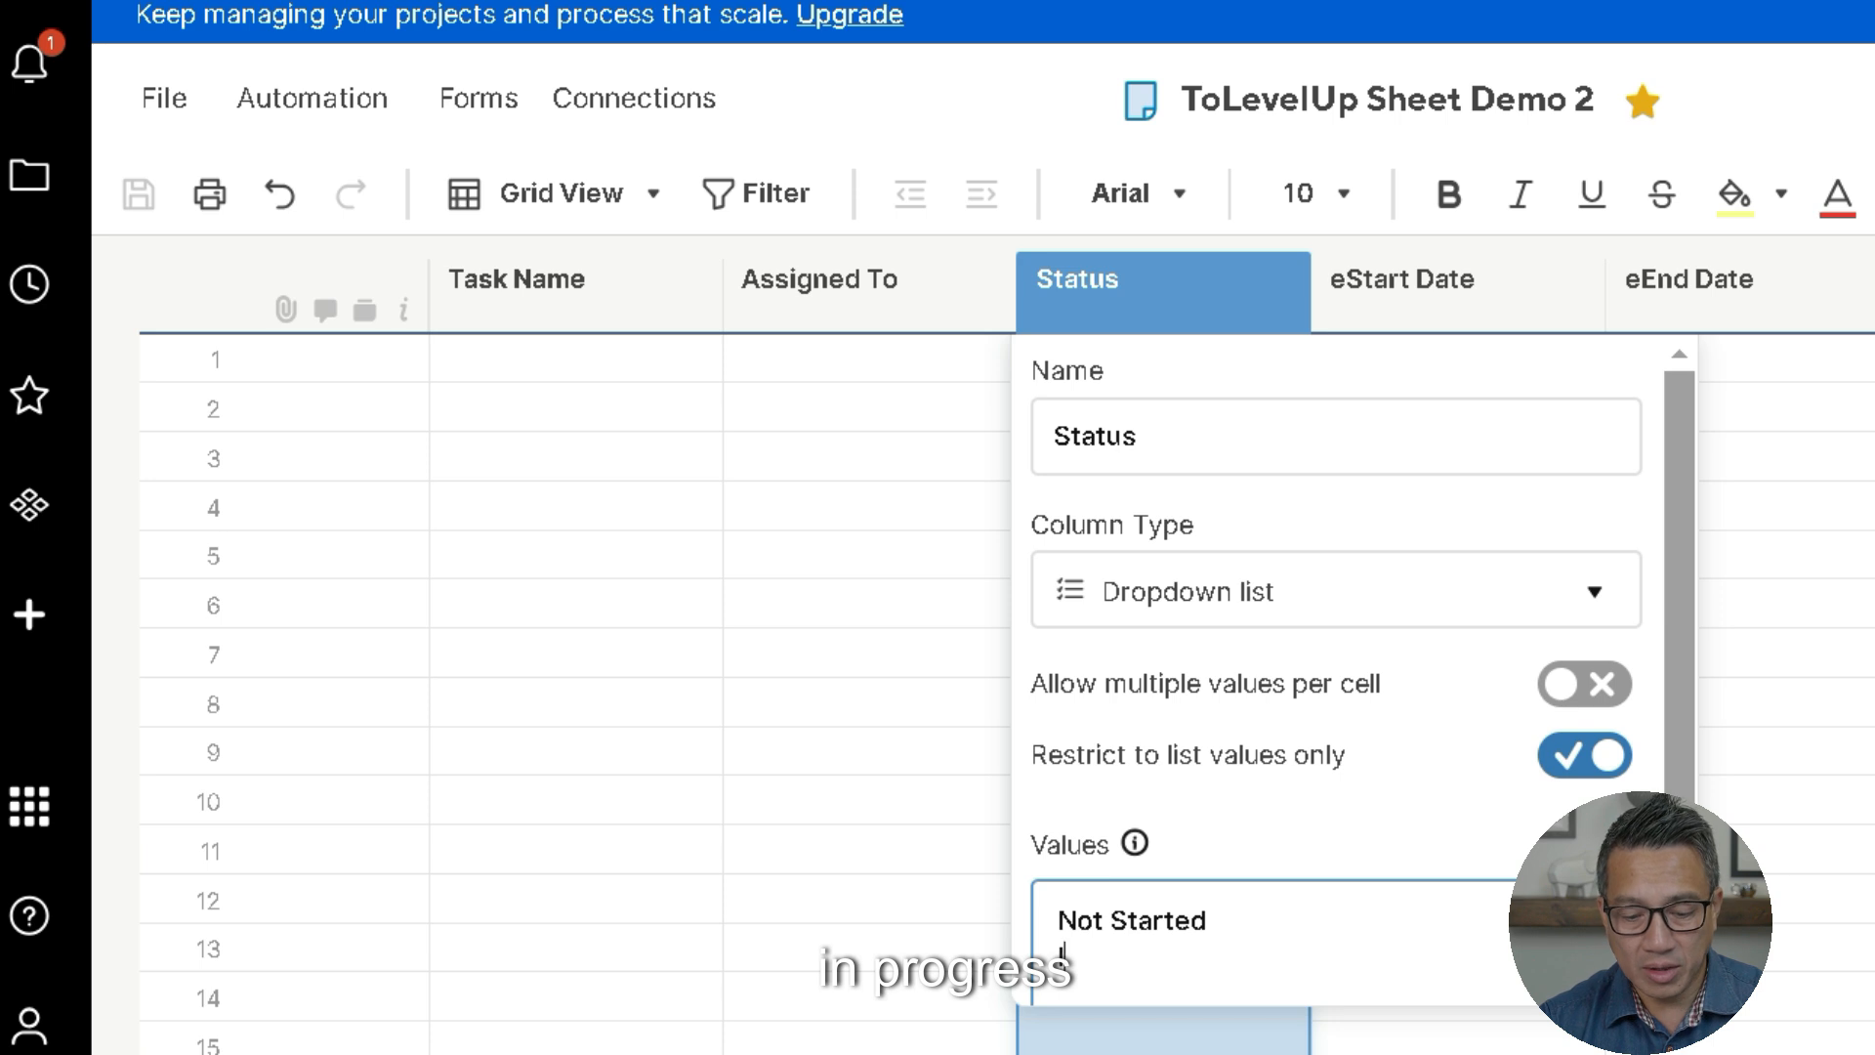
{"action": "key", "text": "Return"}
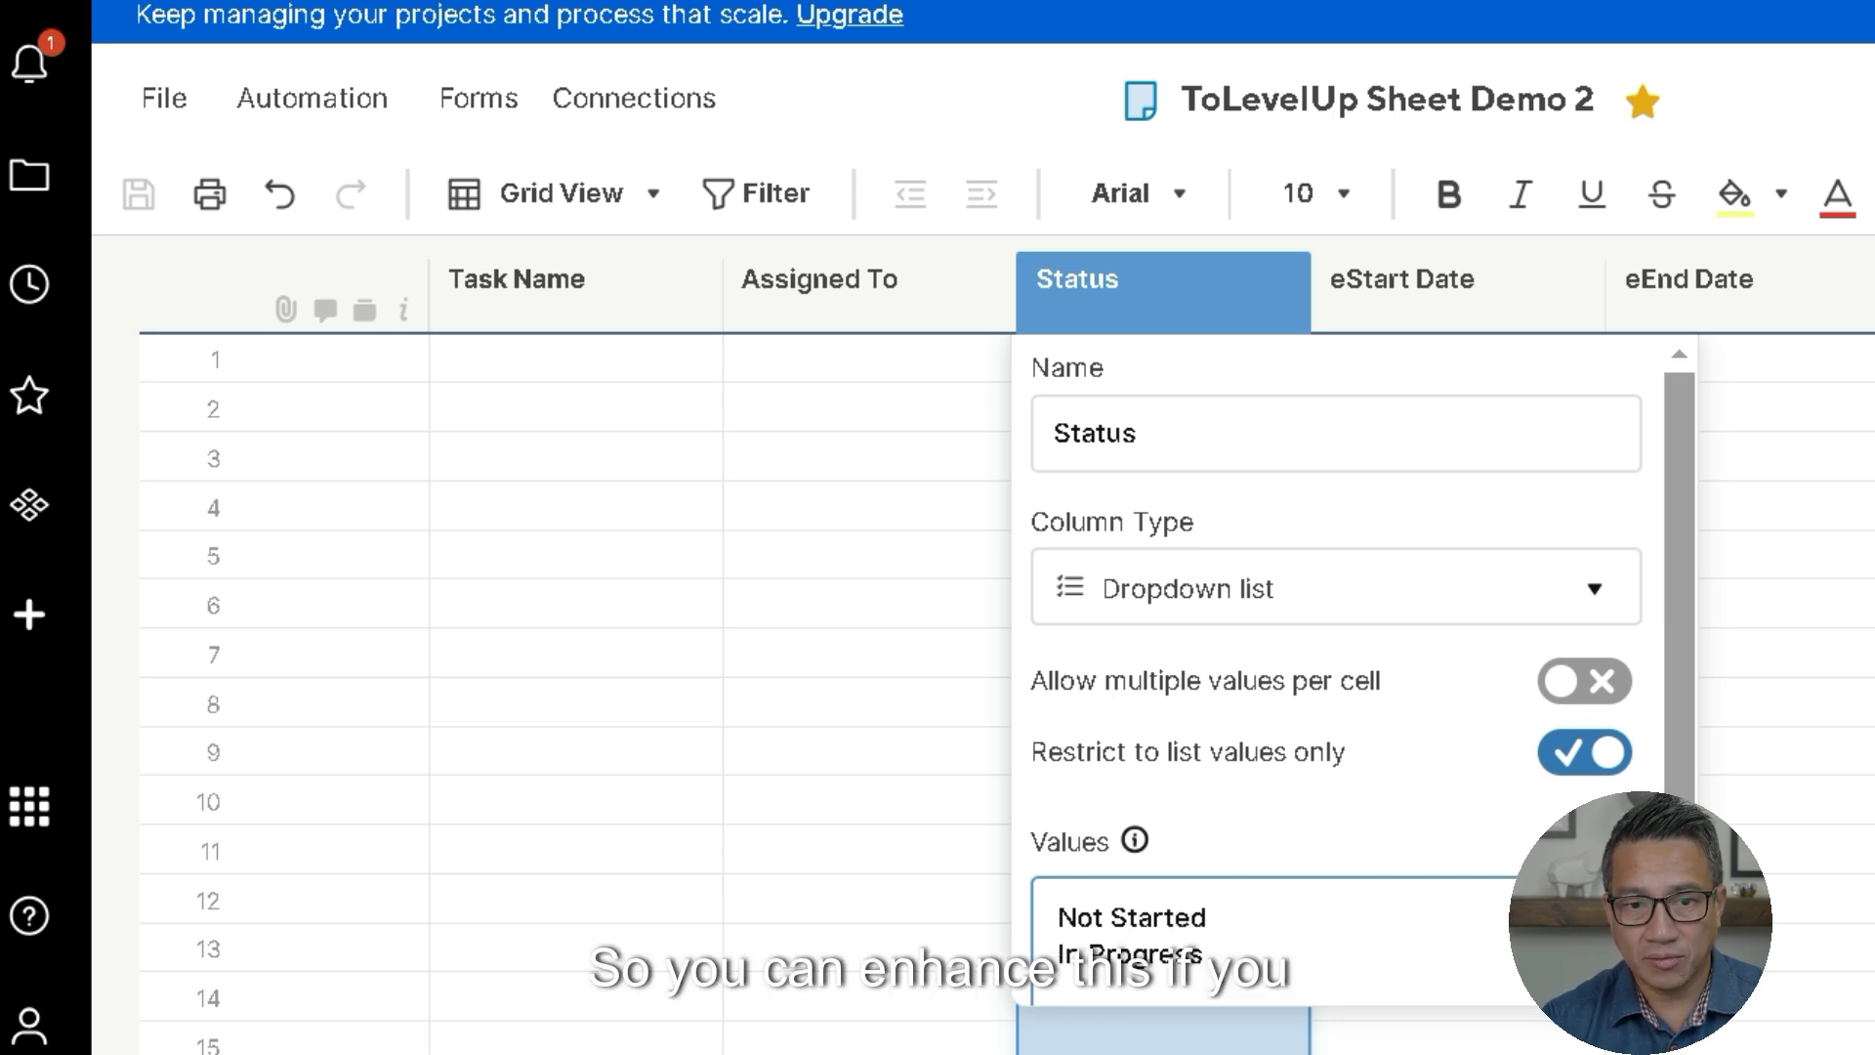
{"action": "type", "text": "Complete"}
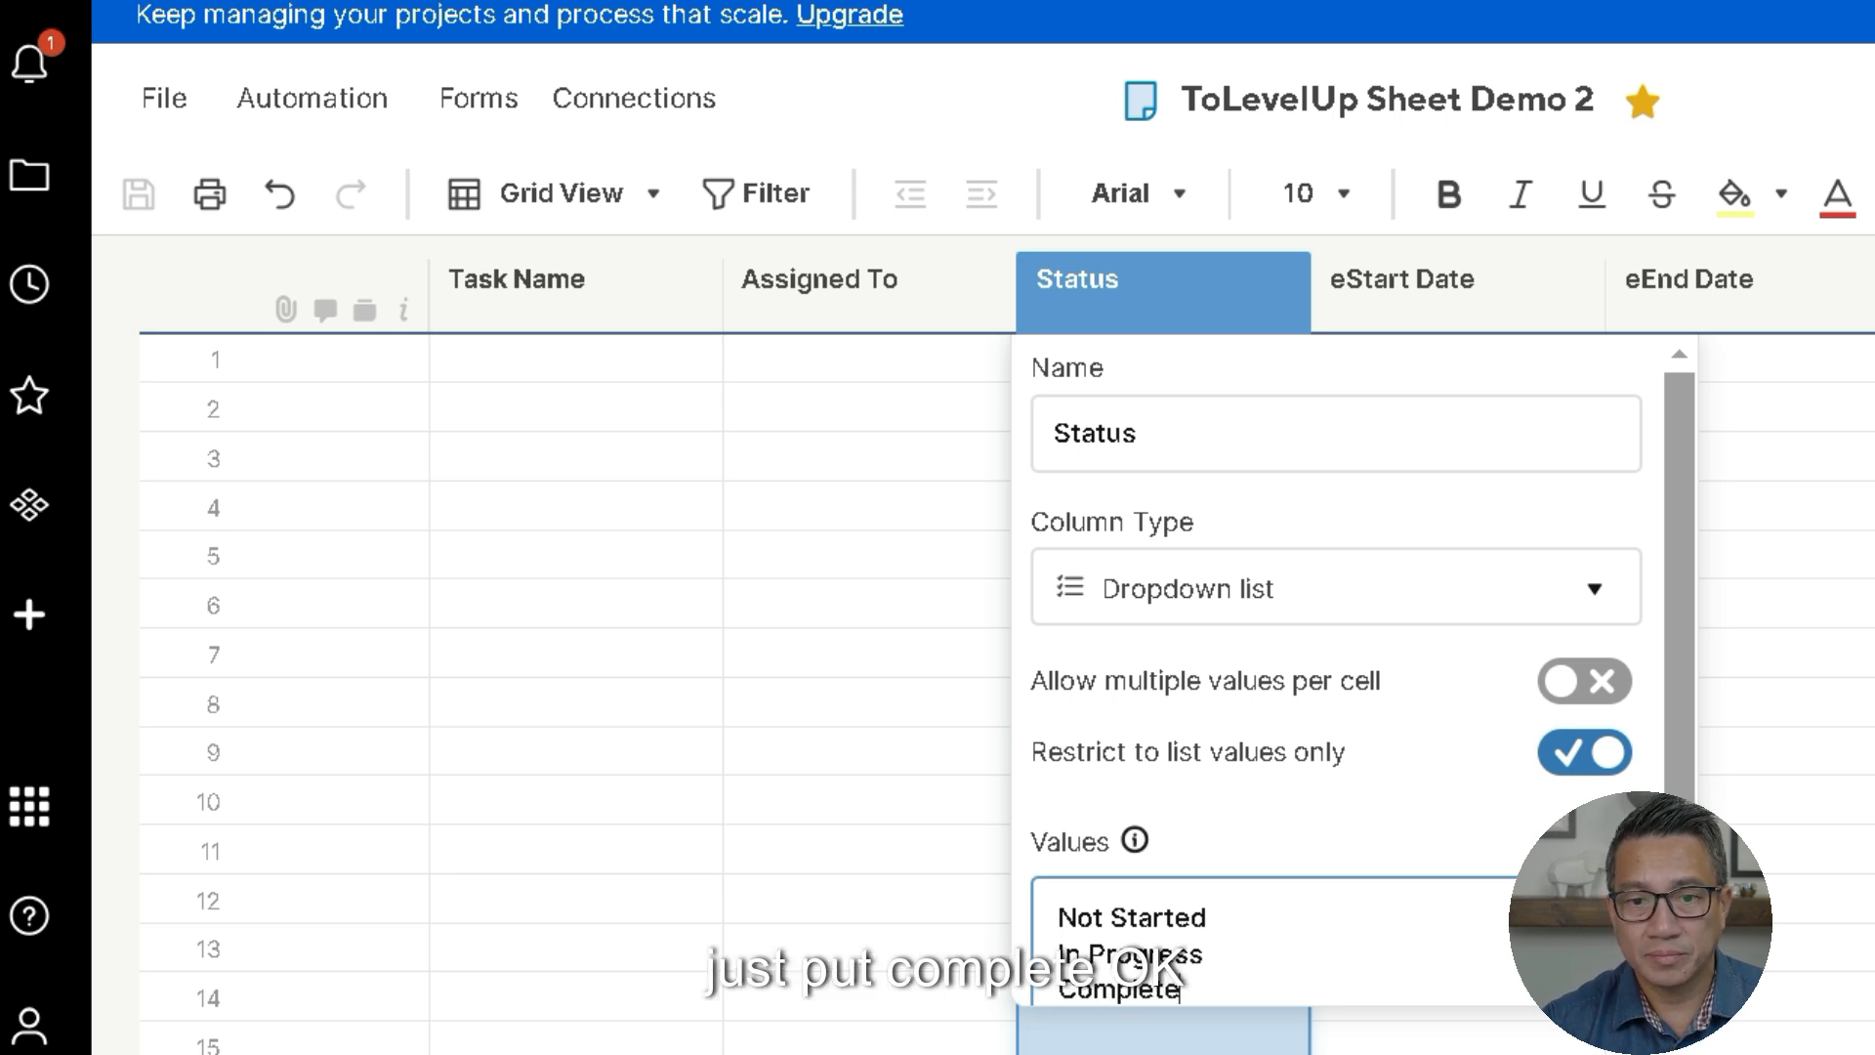
{"action": "scroll", "coordinate": [1348, 684], "scroll_direction": "down", "scroll_amount": 3}
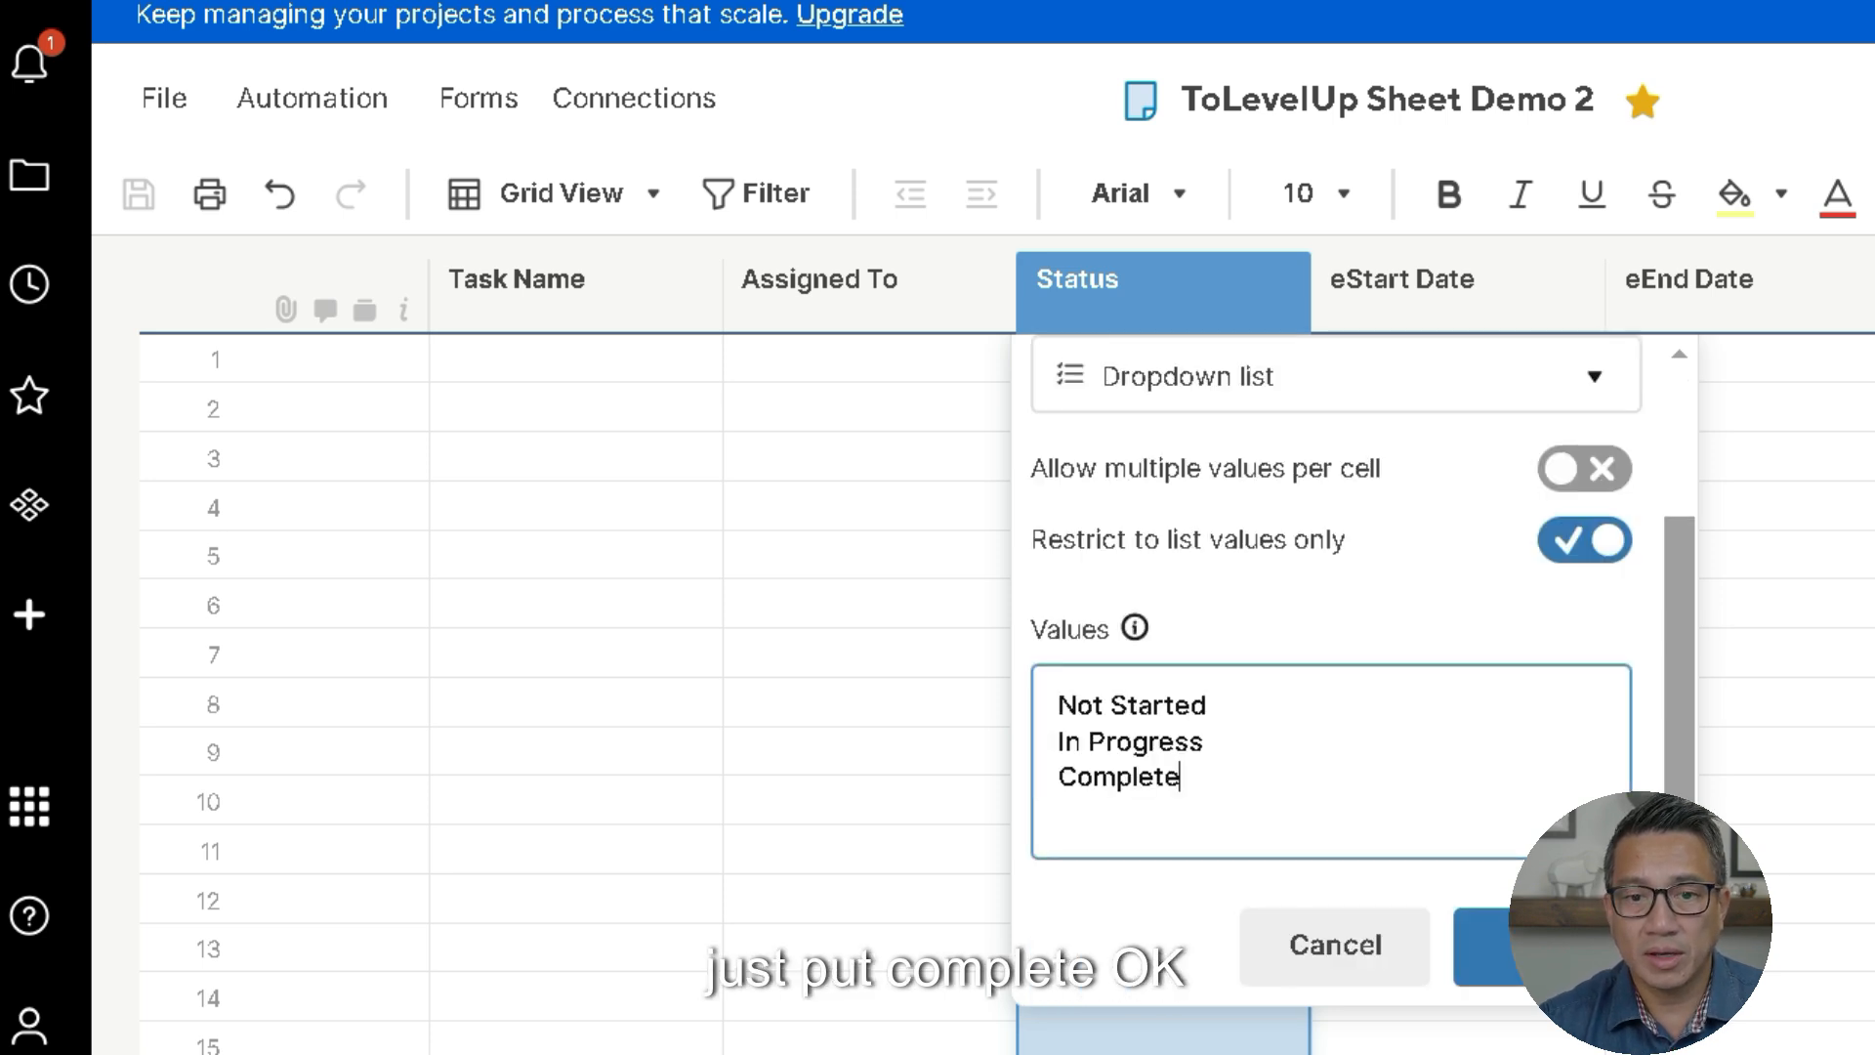
{"action": "left_click", "coordinate": [1534, 943]}
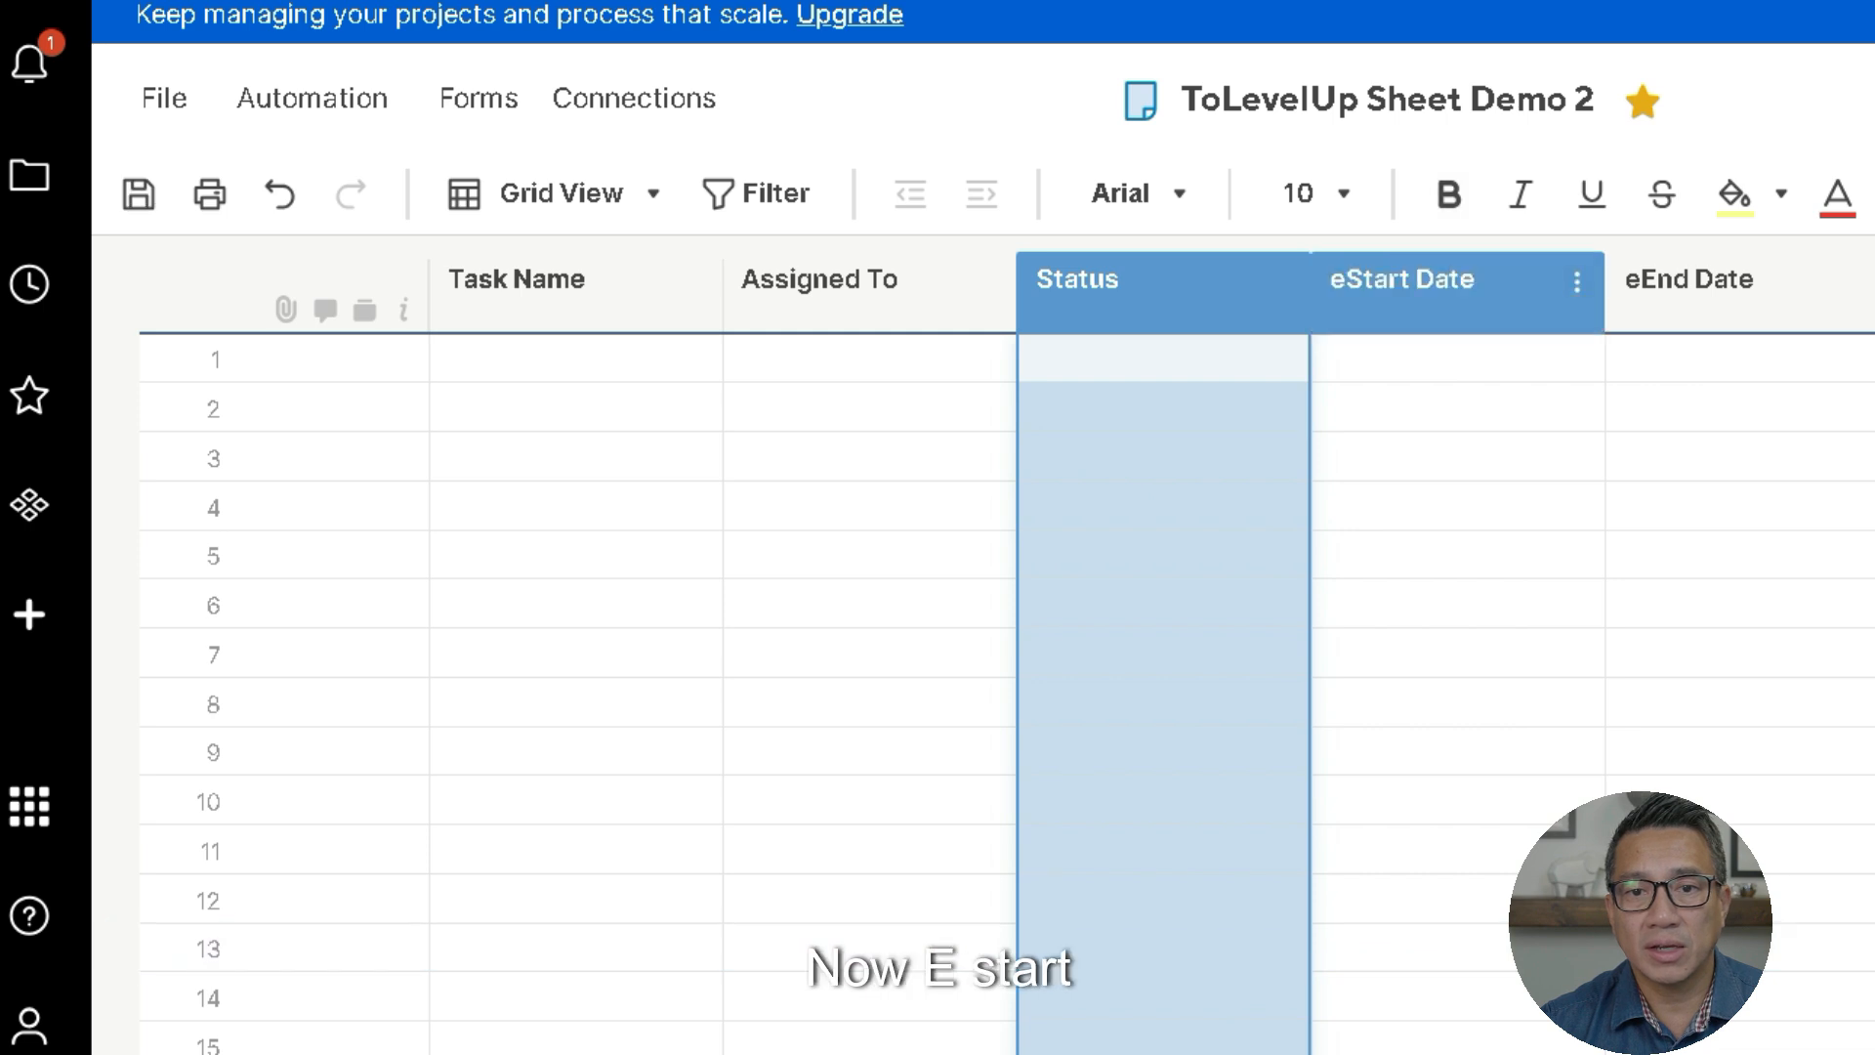
- Change the eStart Date column to the Date type, restricted to dates only
{"action": "double_click", "coordinate": [1432, 291]}
{"action": "left_click", "coordinate": [1562, 592]}
{"action": "left_click", "coordinate": [1562, 592]}
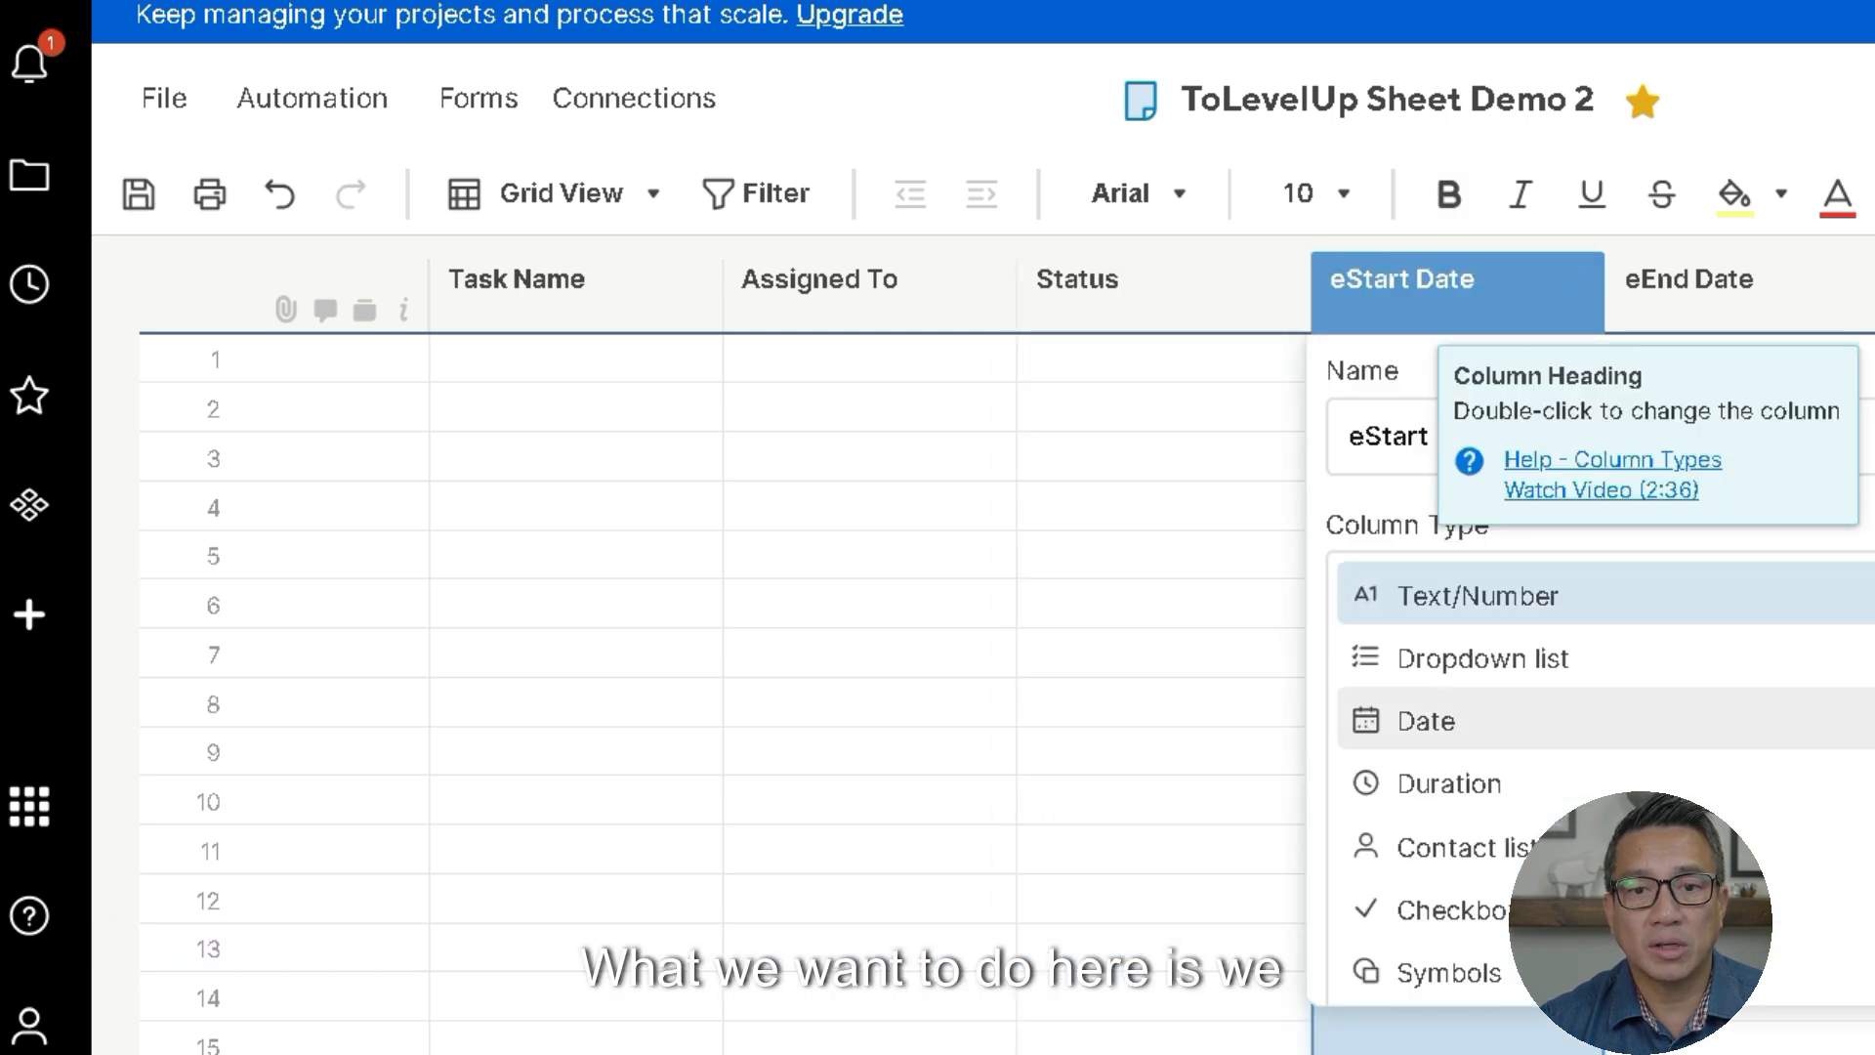
{"action": "left_click", "coordinate": [1423, 720]}
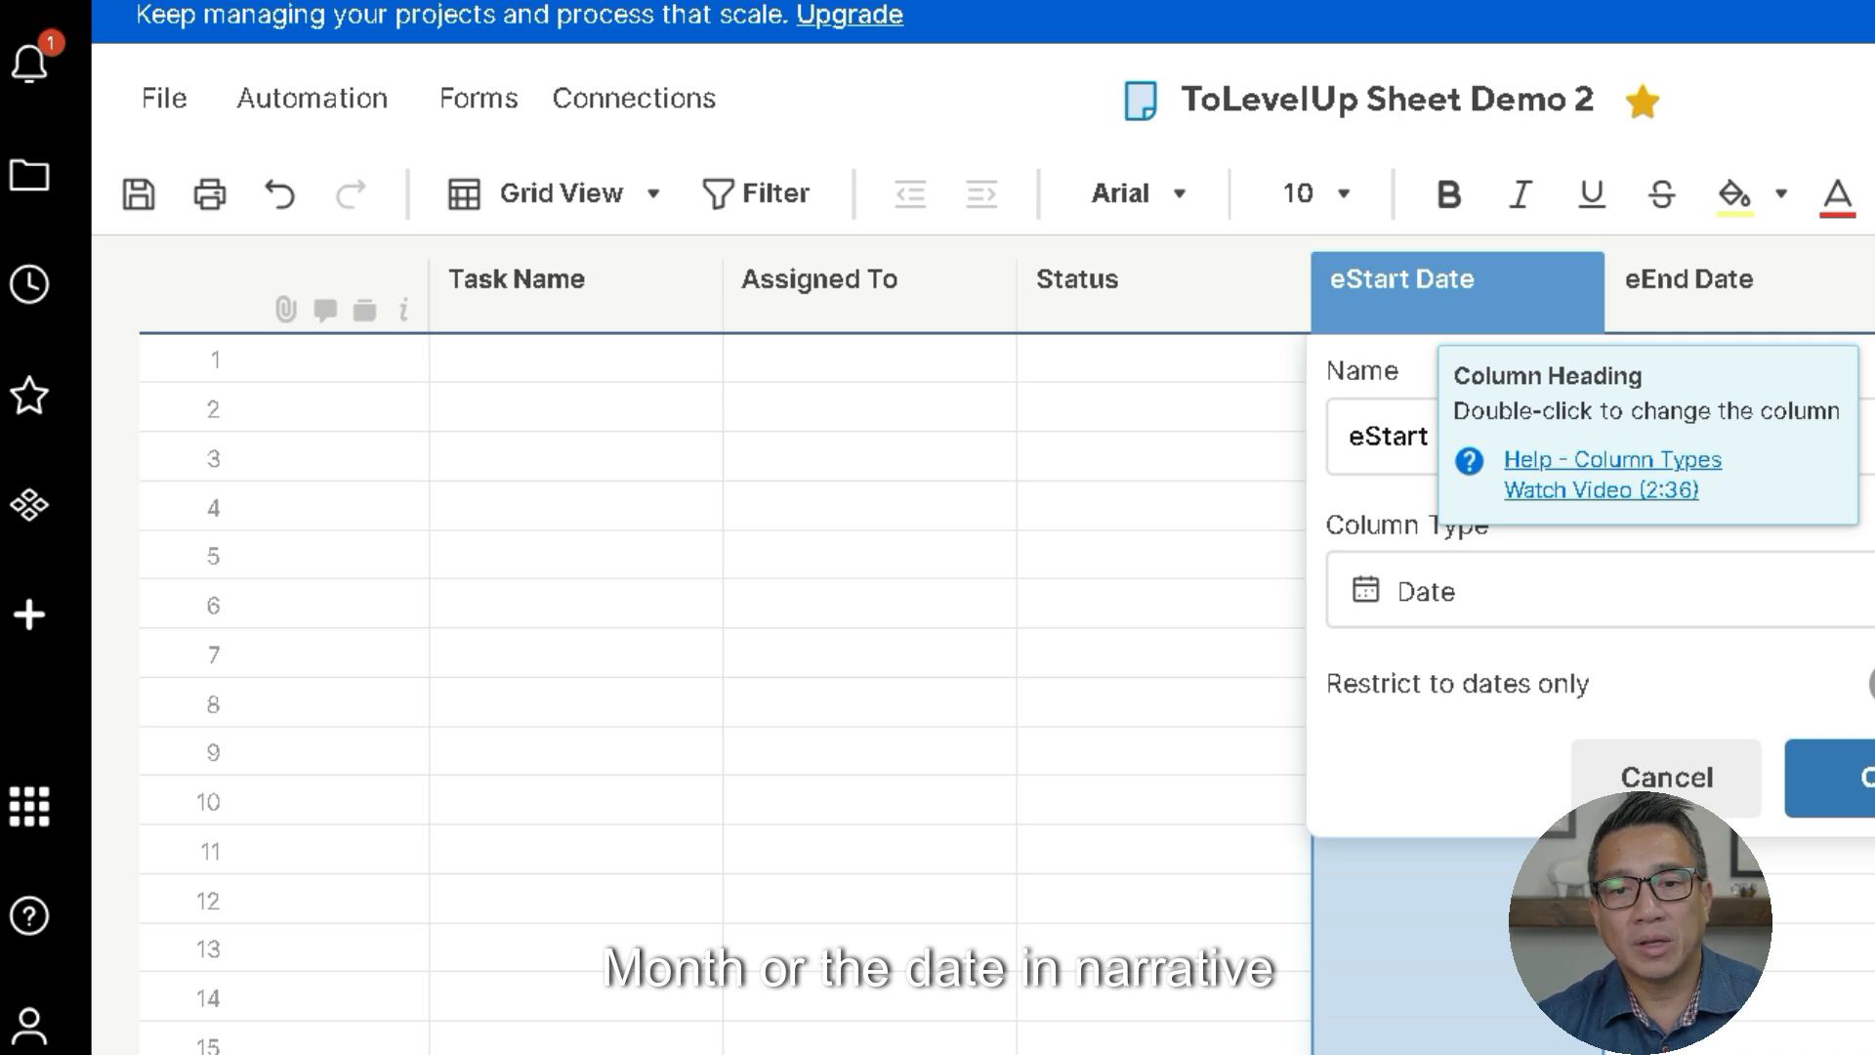
{"action": "left_click", "coordinate": [1872, 684]}
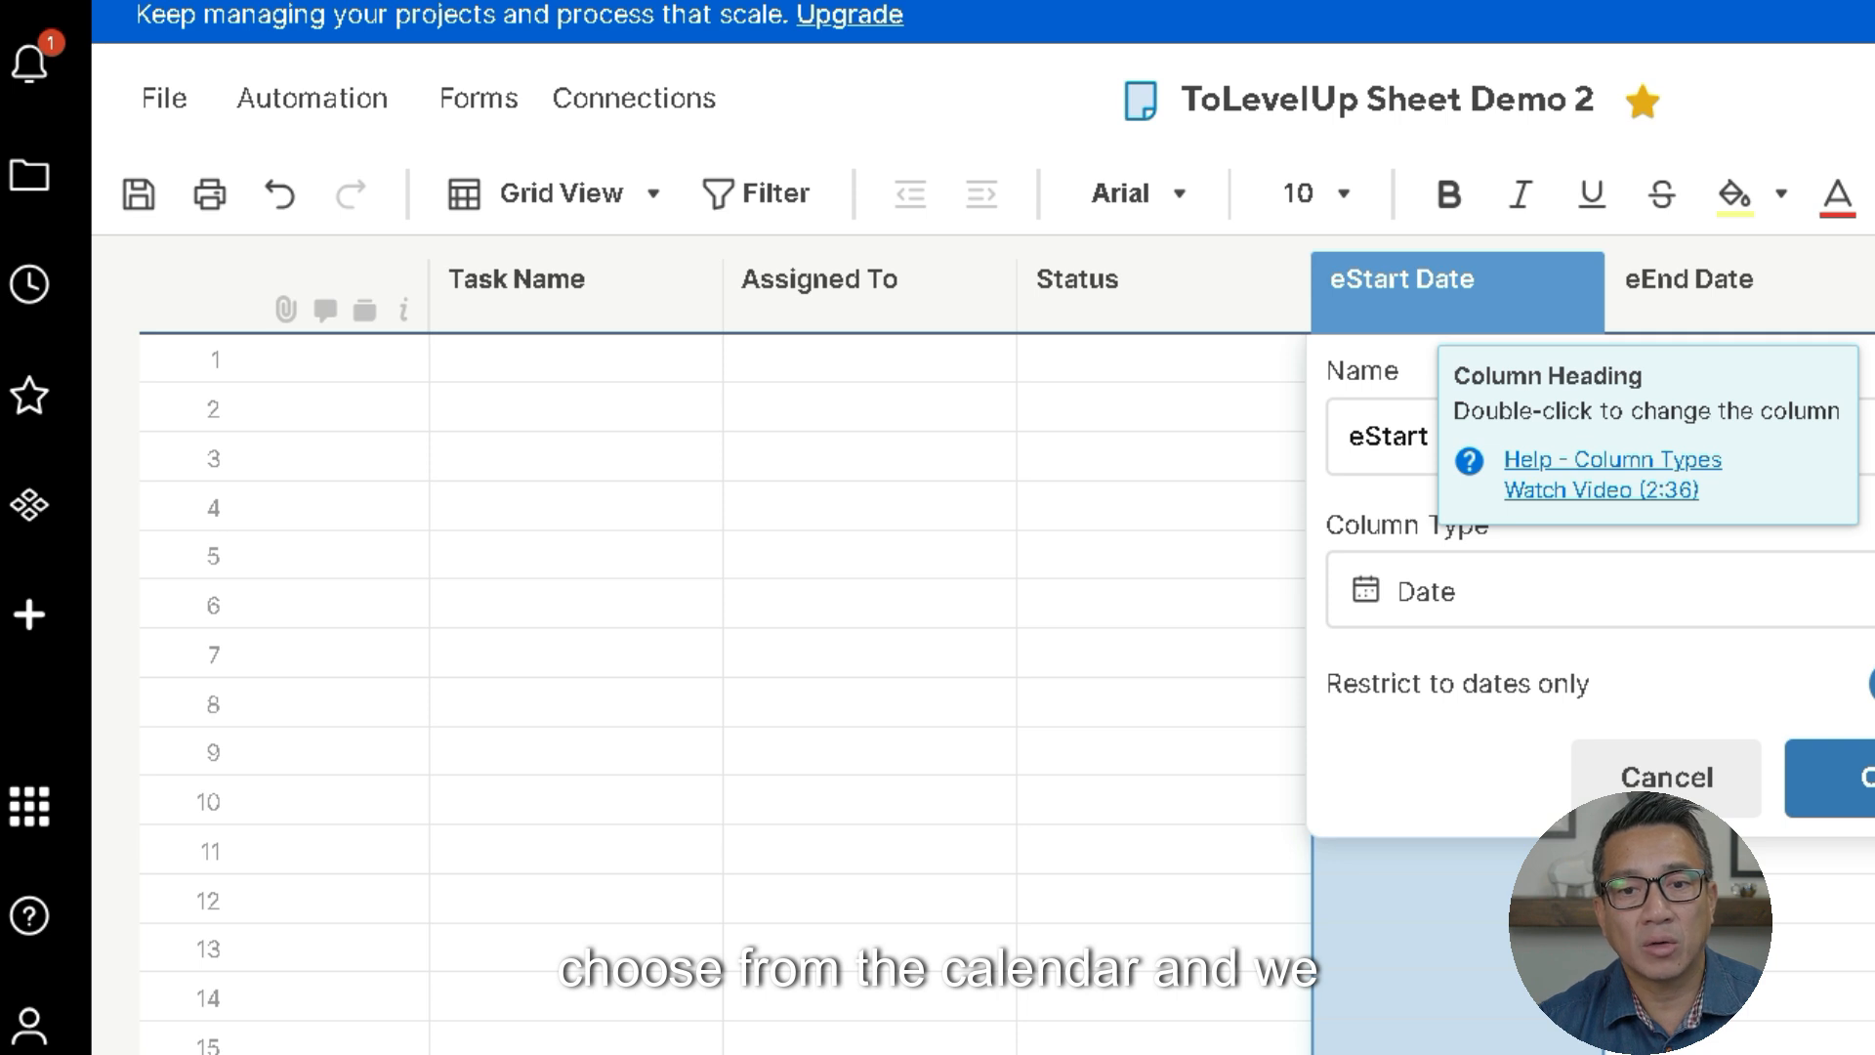
{"action": "left_click", "coordinate": [1866, 779]}
- Change the eEnd Date column to the Date type and save the sheet
{"action": "left_click", "coordinate": [1738, 290]}
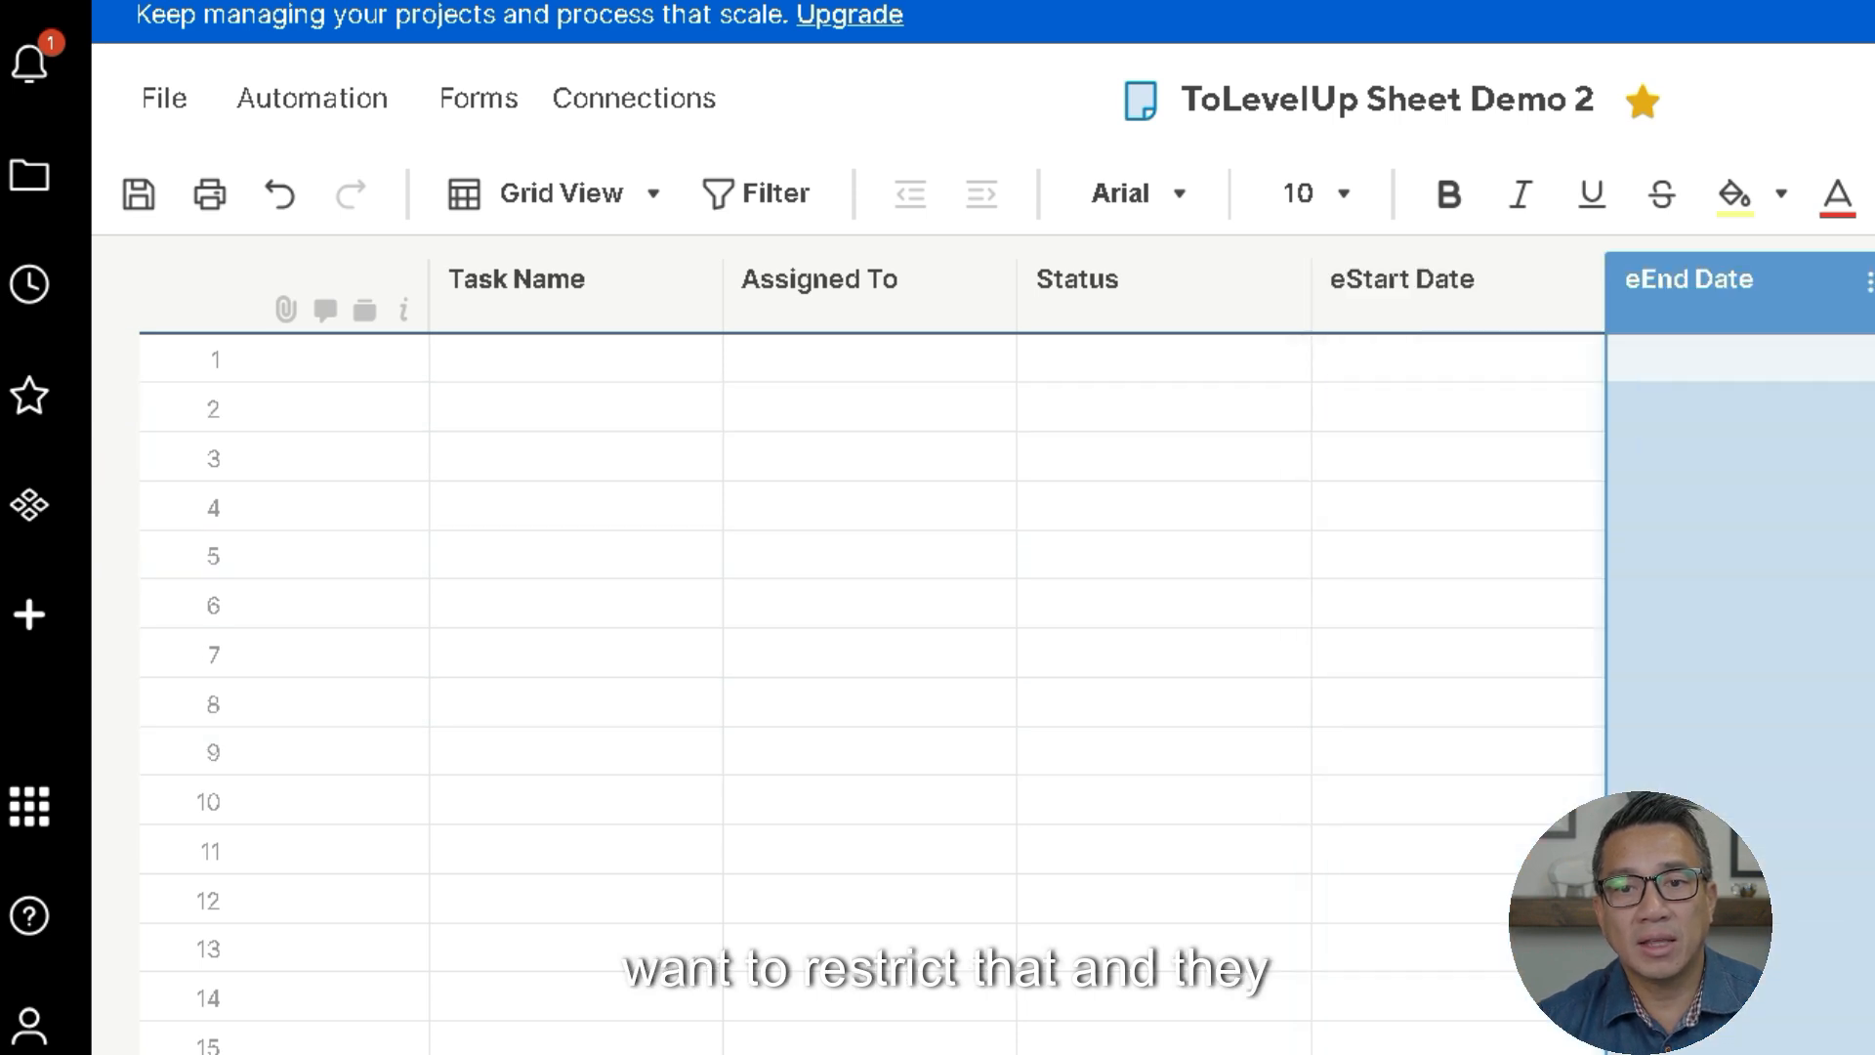
{"action": "double_click", "coordinate": [1738, 290]}
{"action": "left_click", "coordinate": [1817, 592]}
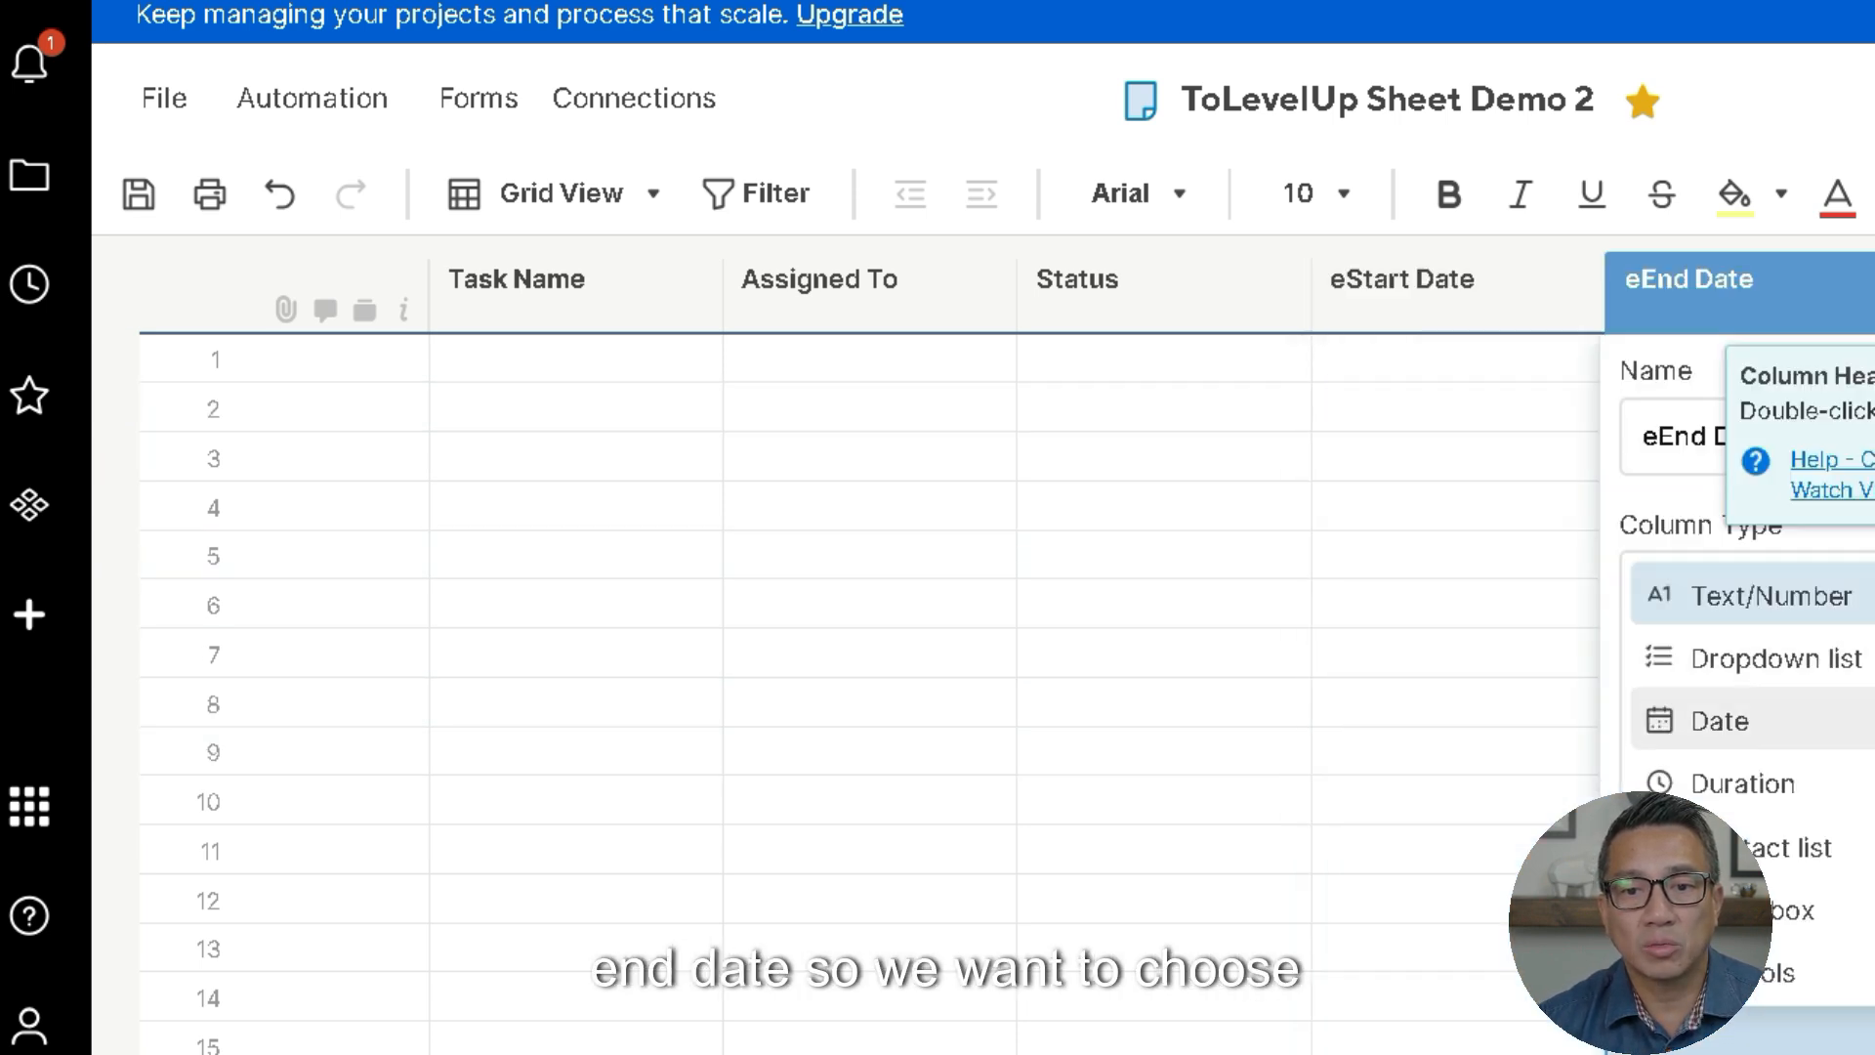
{"action": "left_click", "coordinate": [1719, 721]}
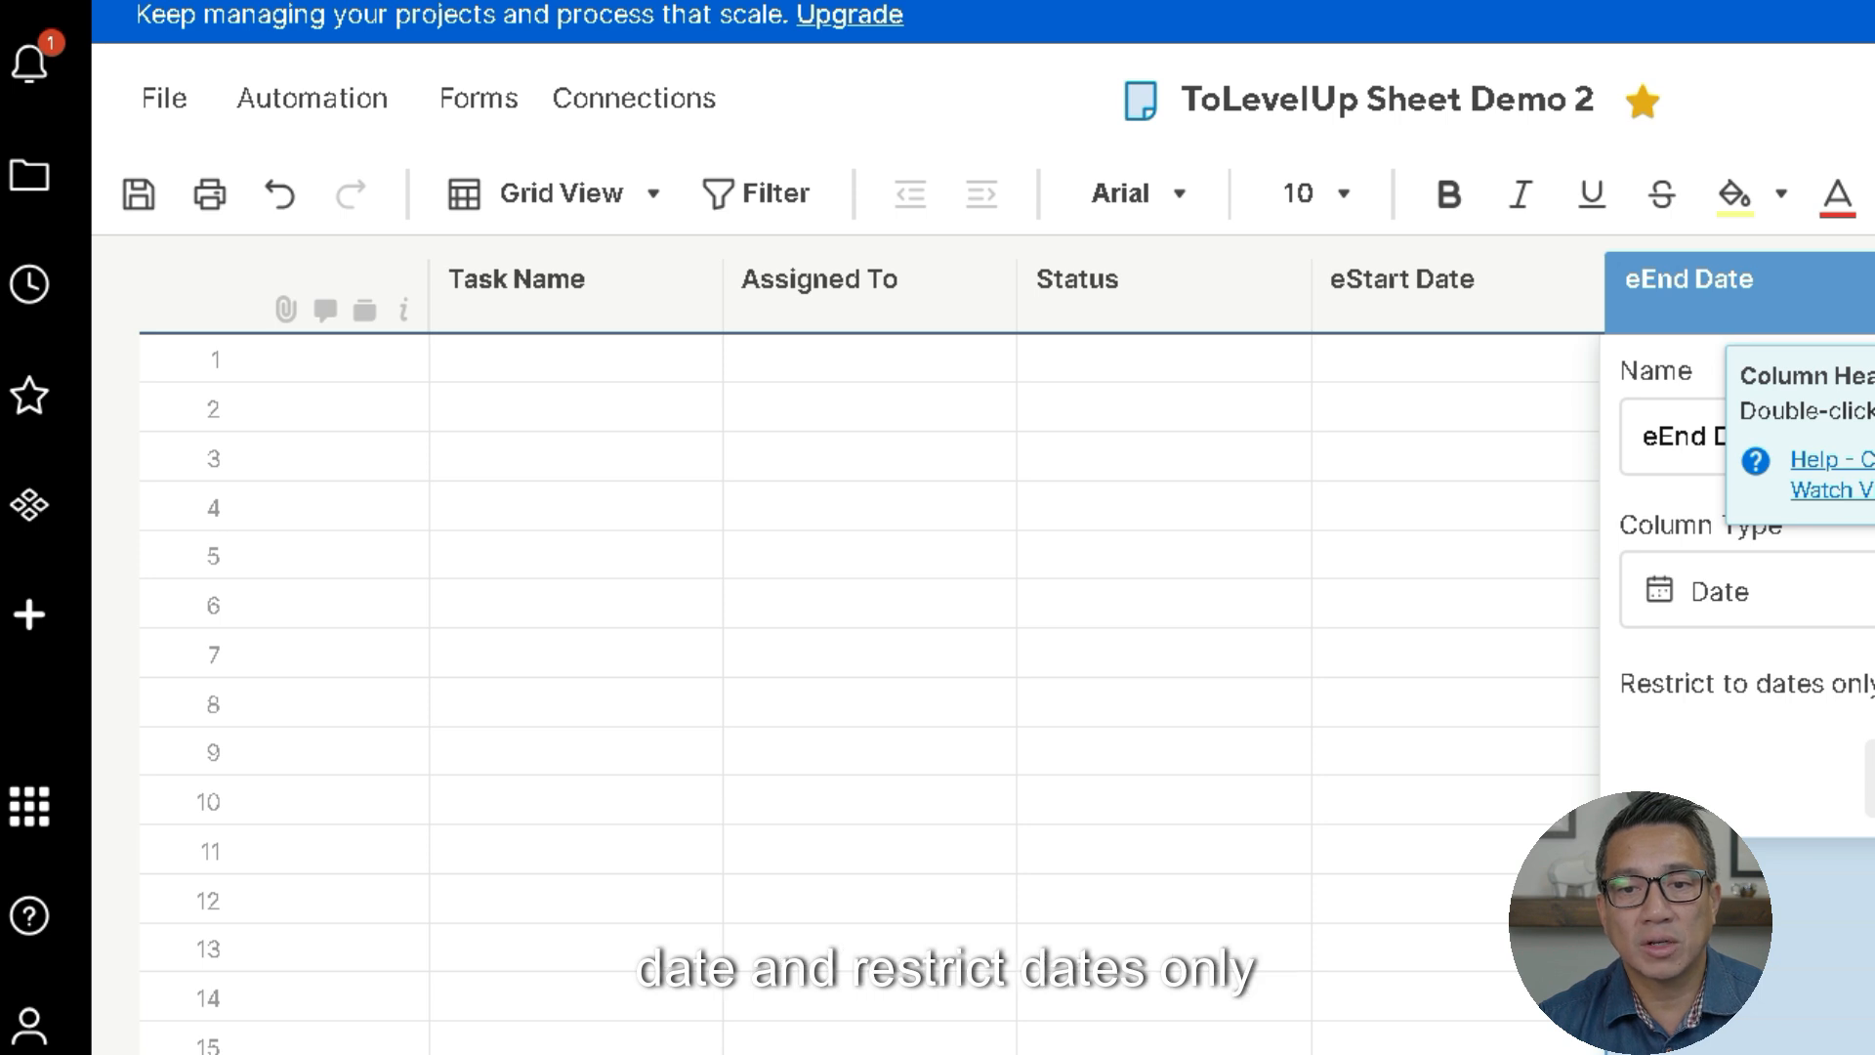
{"action": "left_click", "coordinate": [1869, 778]}
{"action": "left_click", "coordinate": [1458, 653]}
{"action": "left_click", "coordinate": [139, 194]}
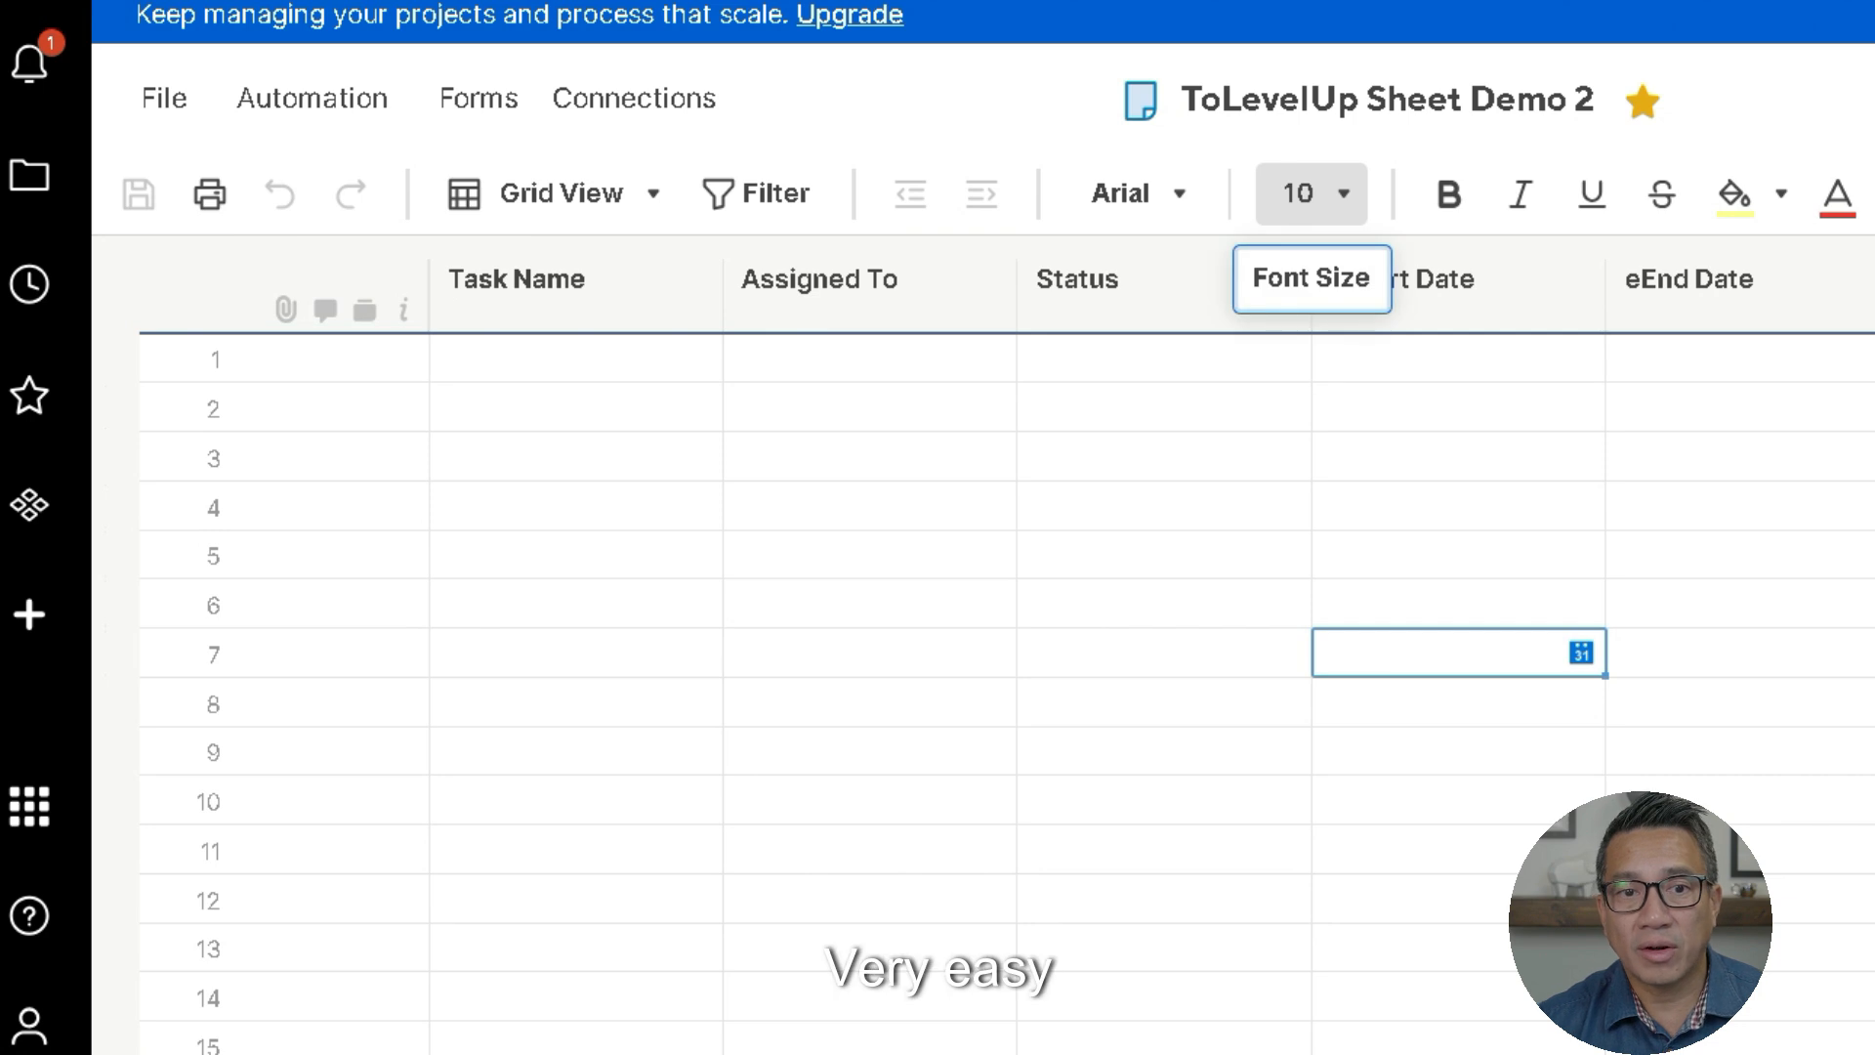
- Insert a Text/Number column named "% Complete" to the right of eEnd Date
{"action": "scroll", "coordinate": [976, 683], "scroll_direction": "down", "scroll_amount": 1}
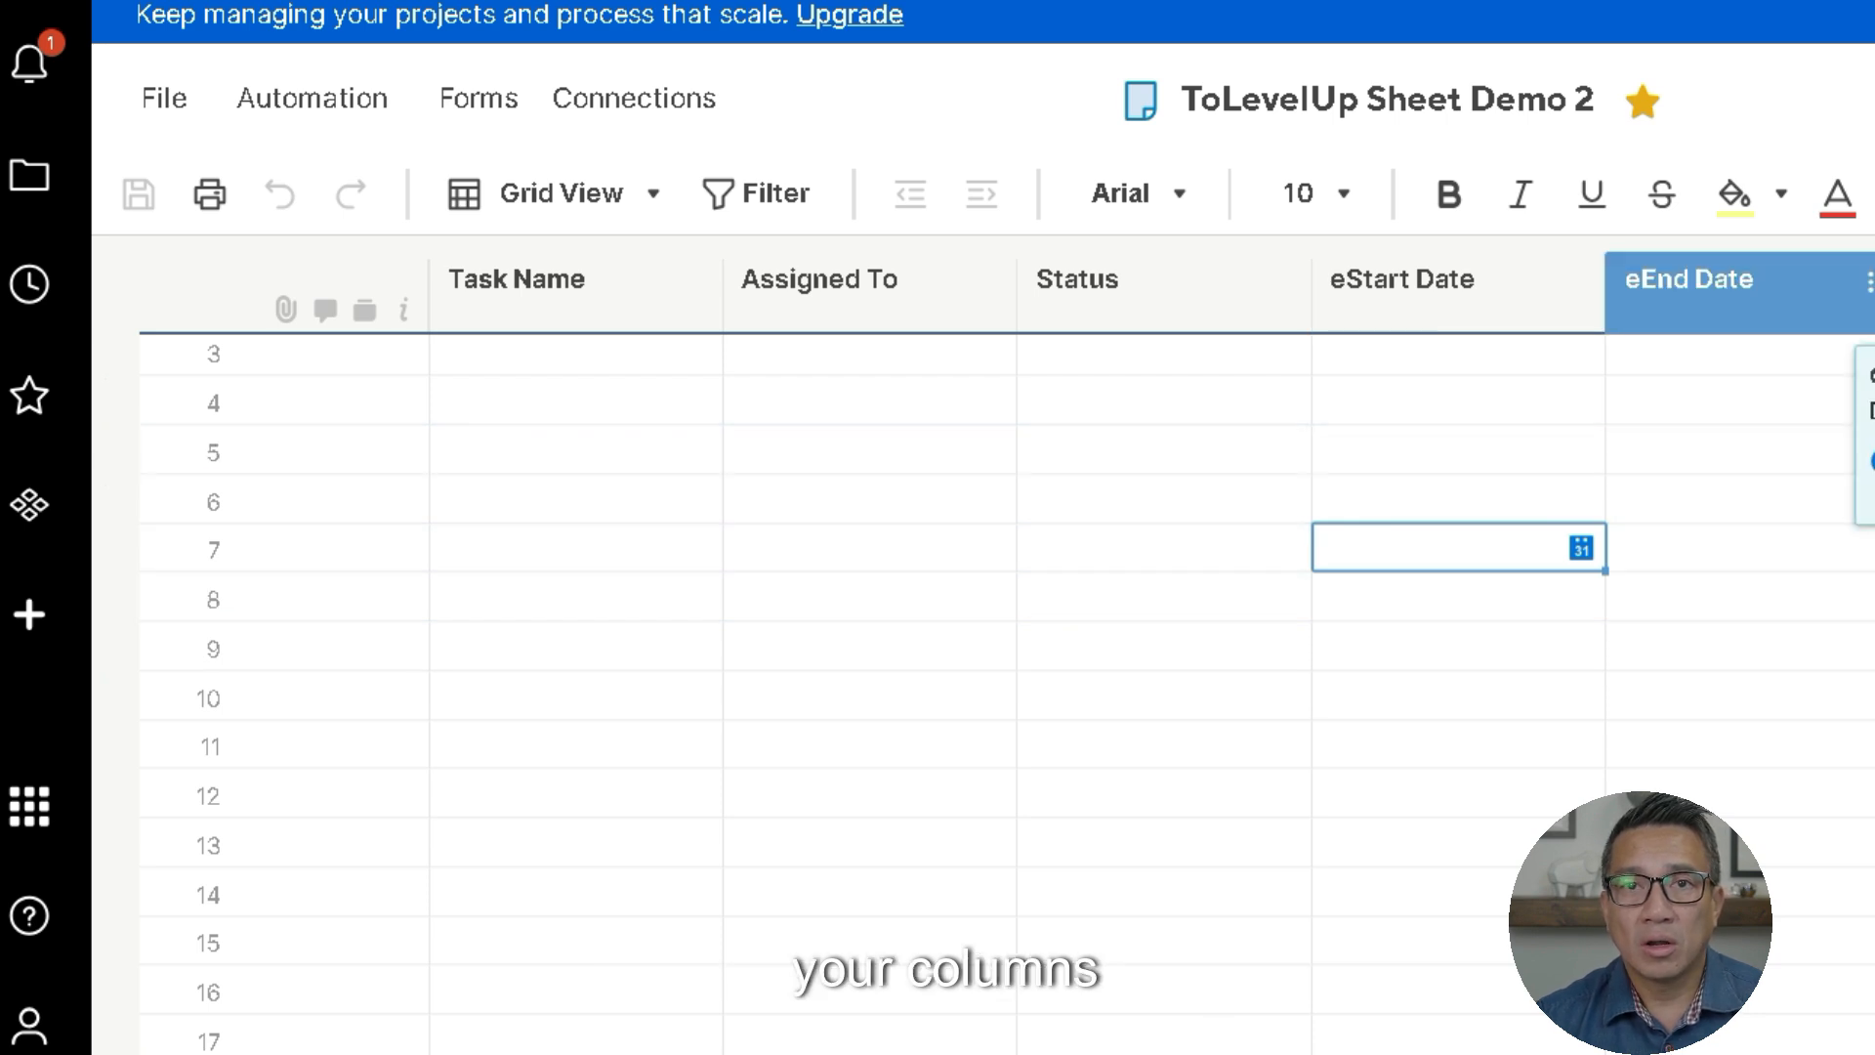
{"action": "right_click", "coordinate": [1802, 283]}
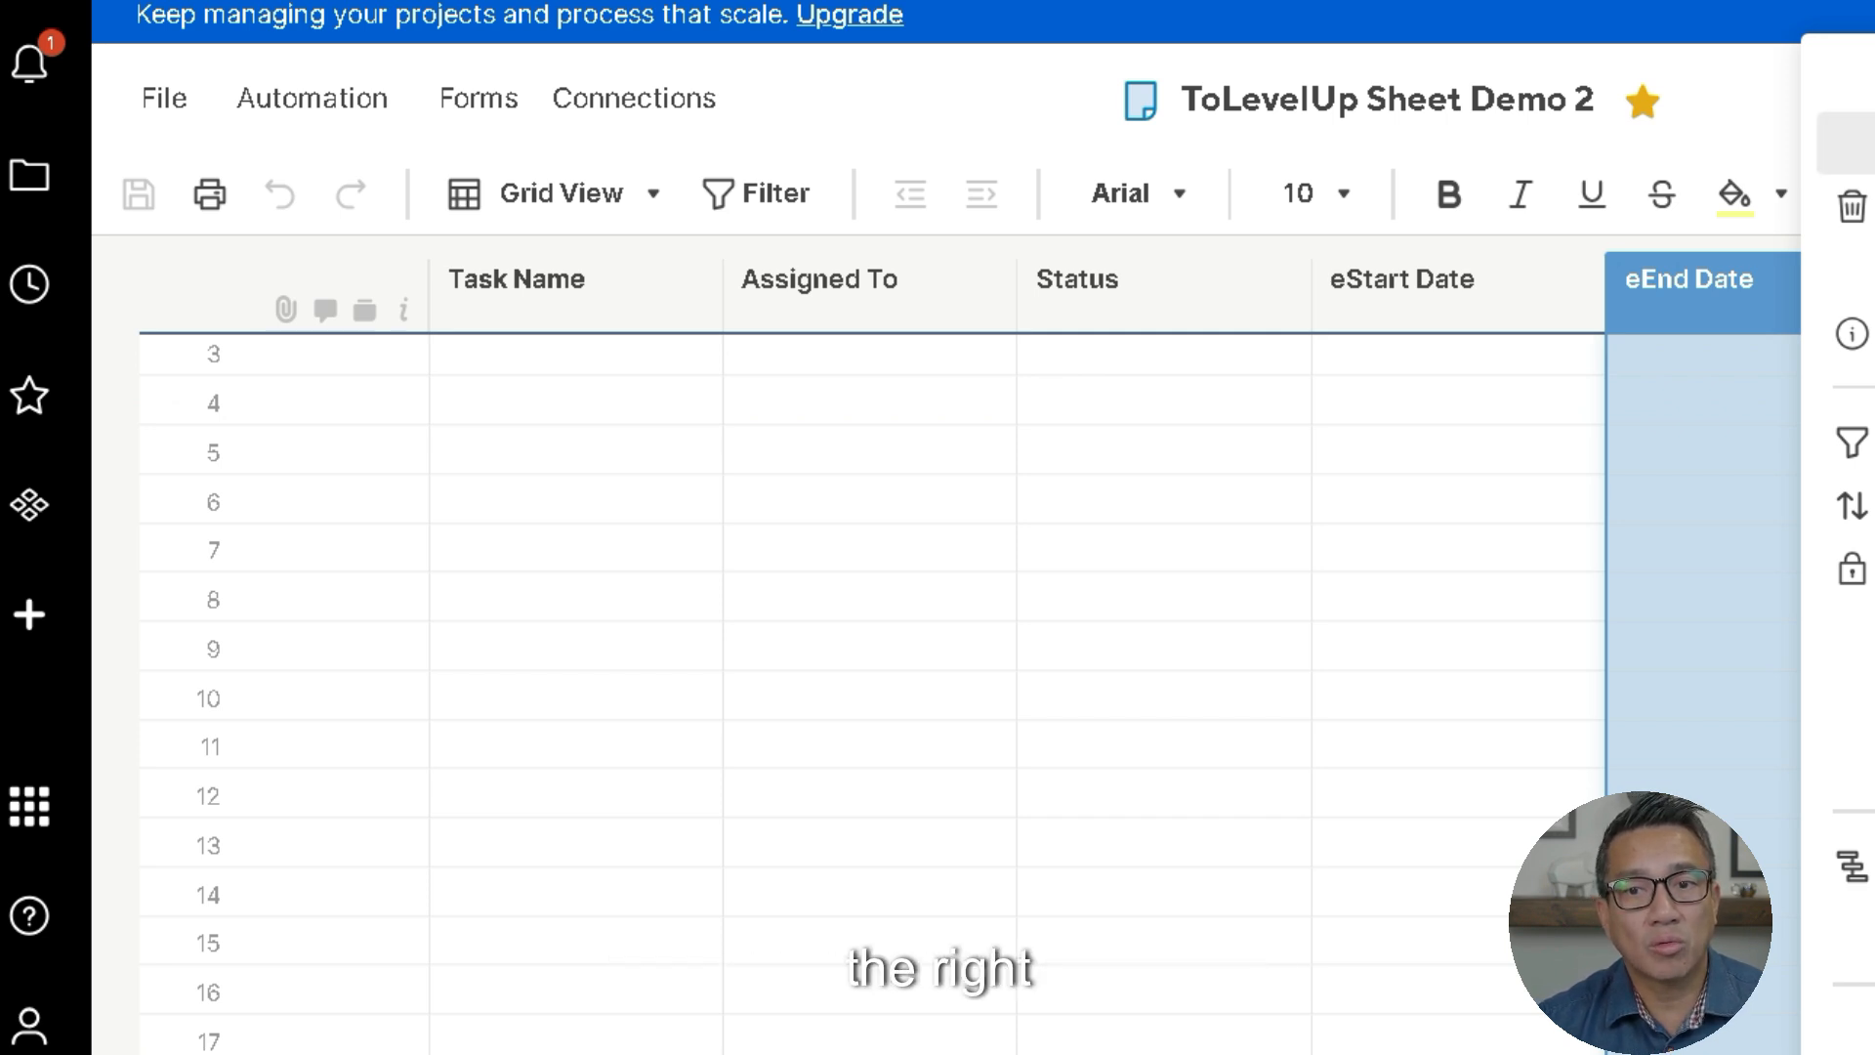
{"action": "left_click", "coordinate": [1855, 143]}
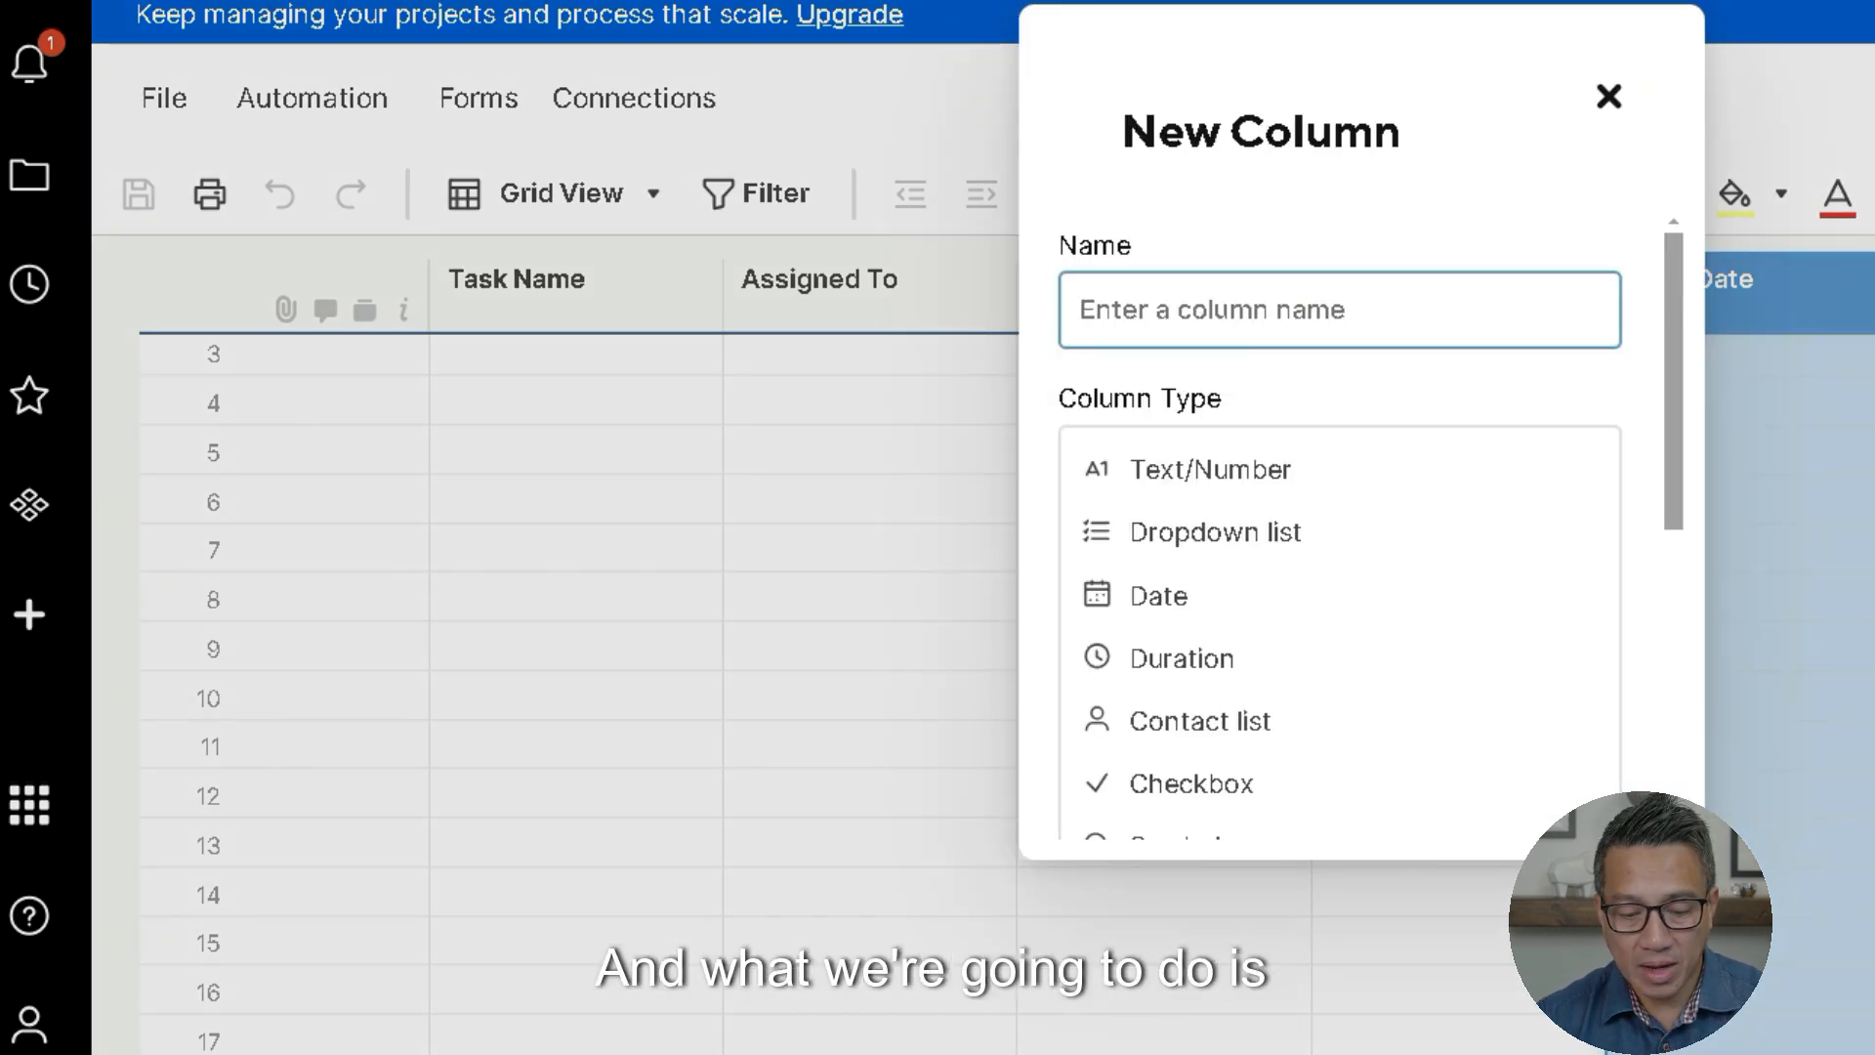
{"action": "type", "text": "% Complete"}
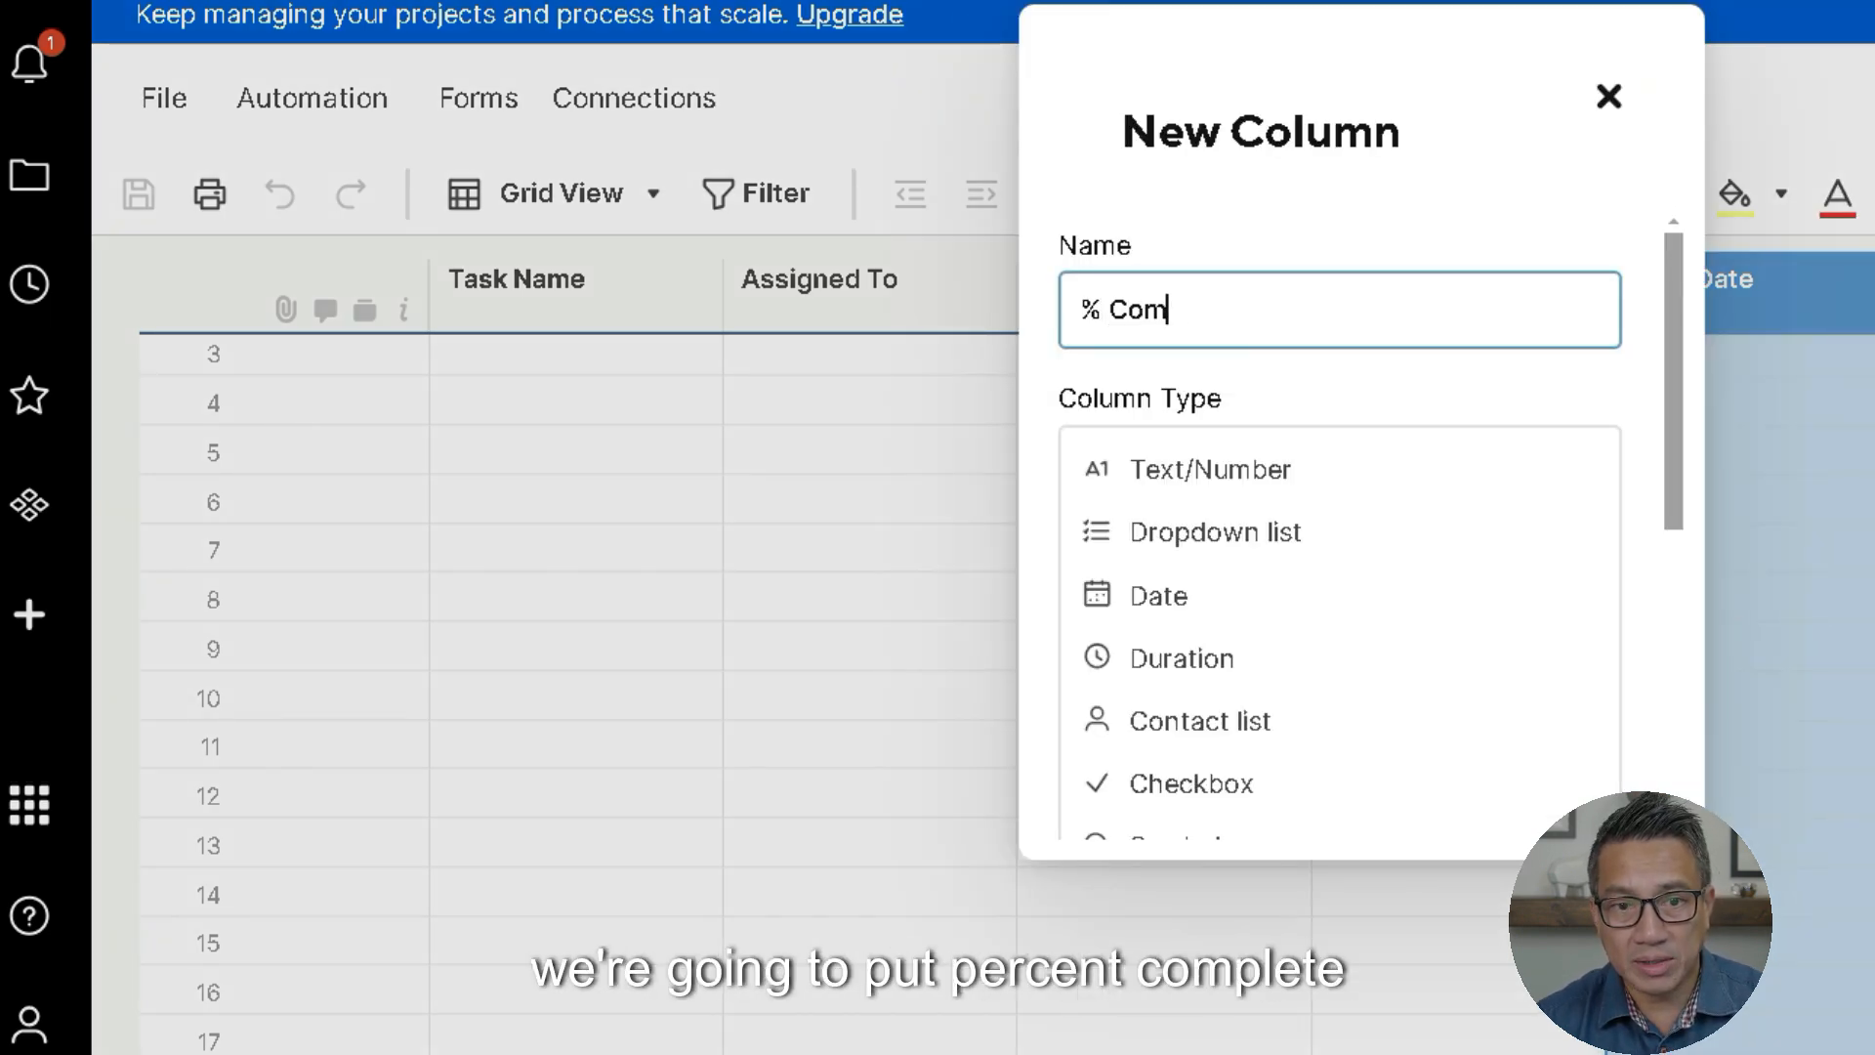
{"action": "scroll", "coordinate": [1338, 532], "scroll_direction": "down", "scroll_amount": 2}
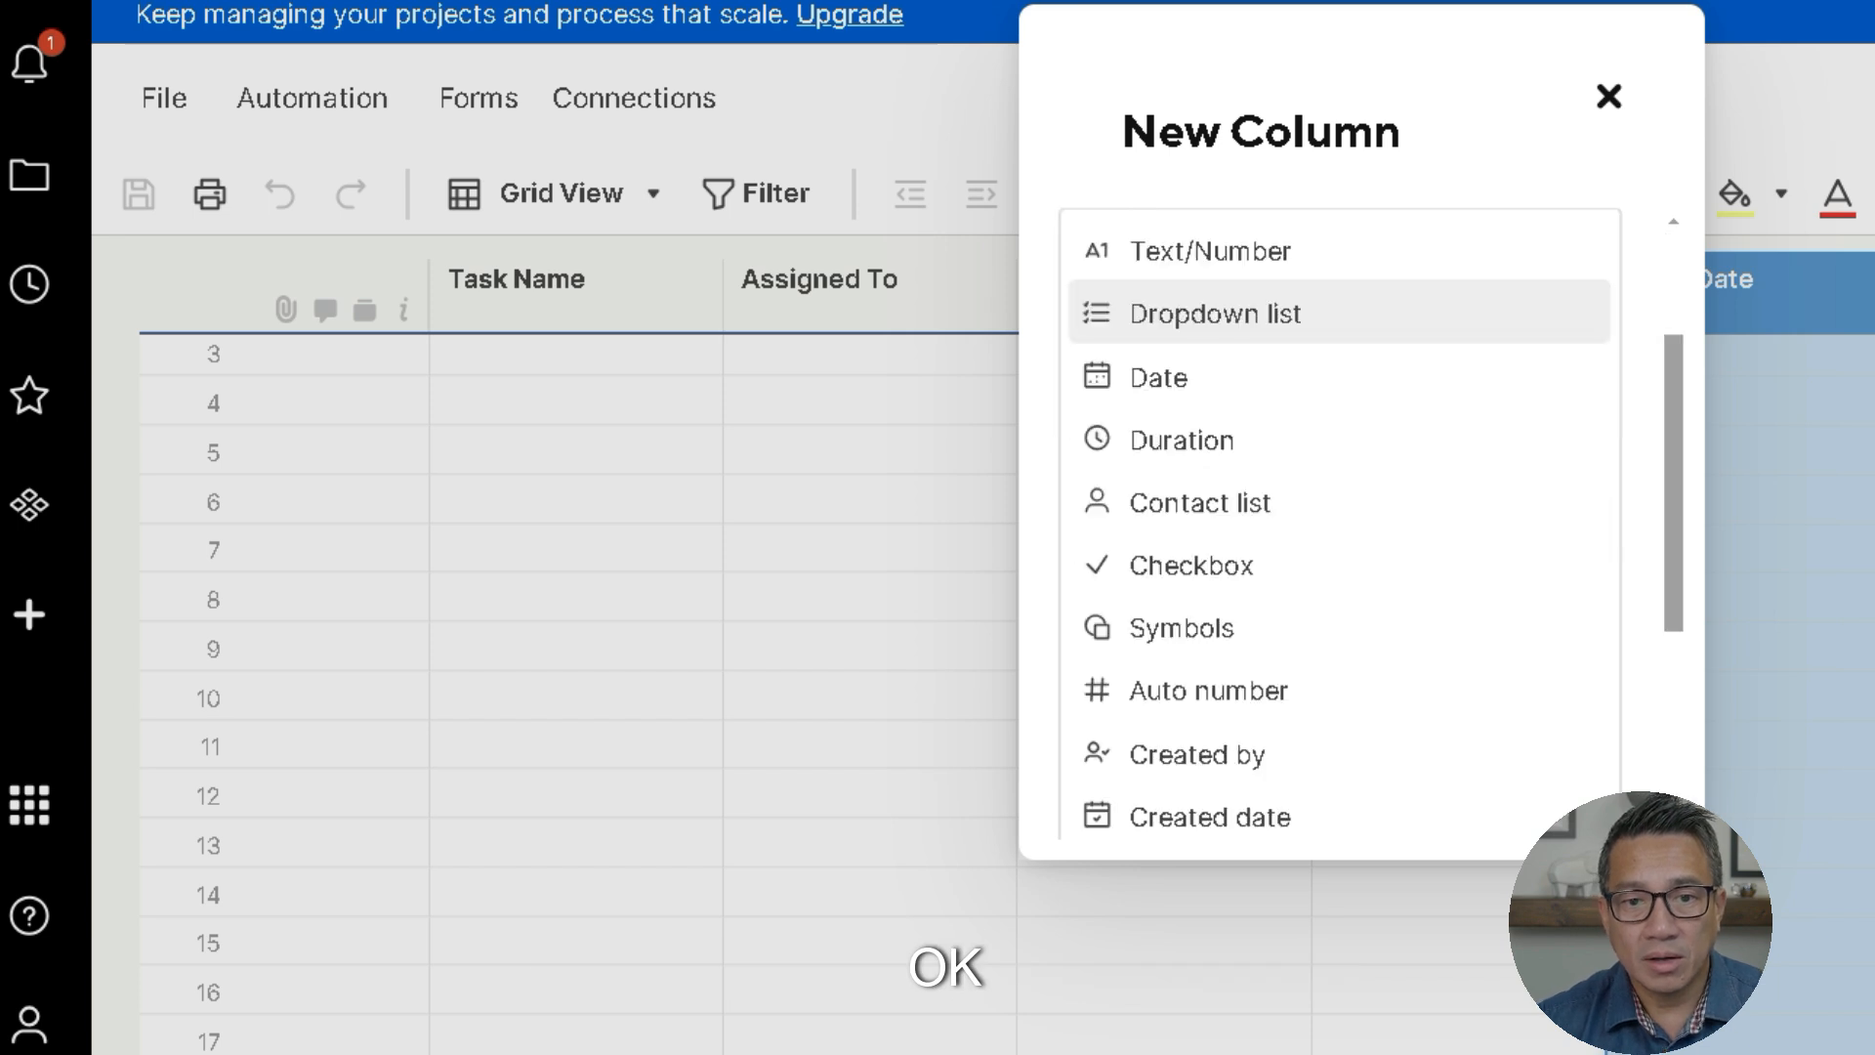
{"action": "scroll", "coordinate": [1338, 533], "scroll_direction": "up", "scroll_amount": 2}
{"action": "left_click", "coordinate": [1211, 469]}
{"action": "left_click", "coordinate": [1549, 628]}
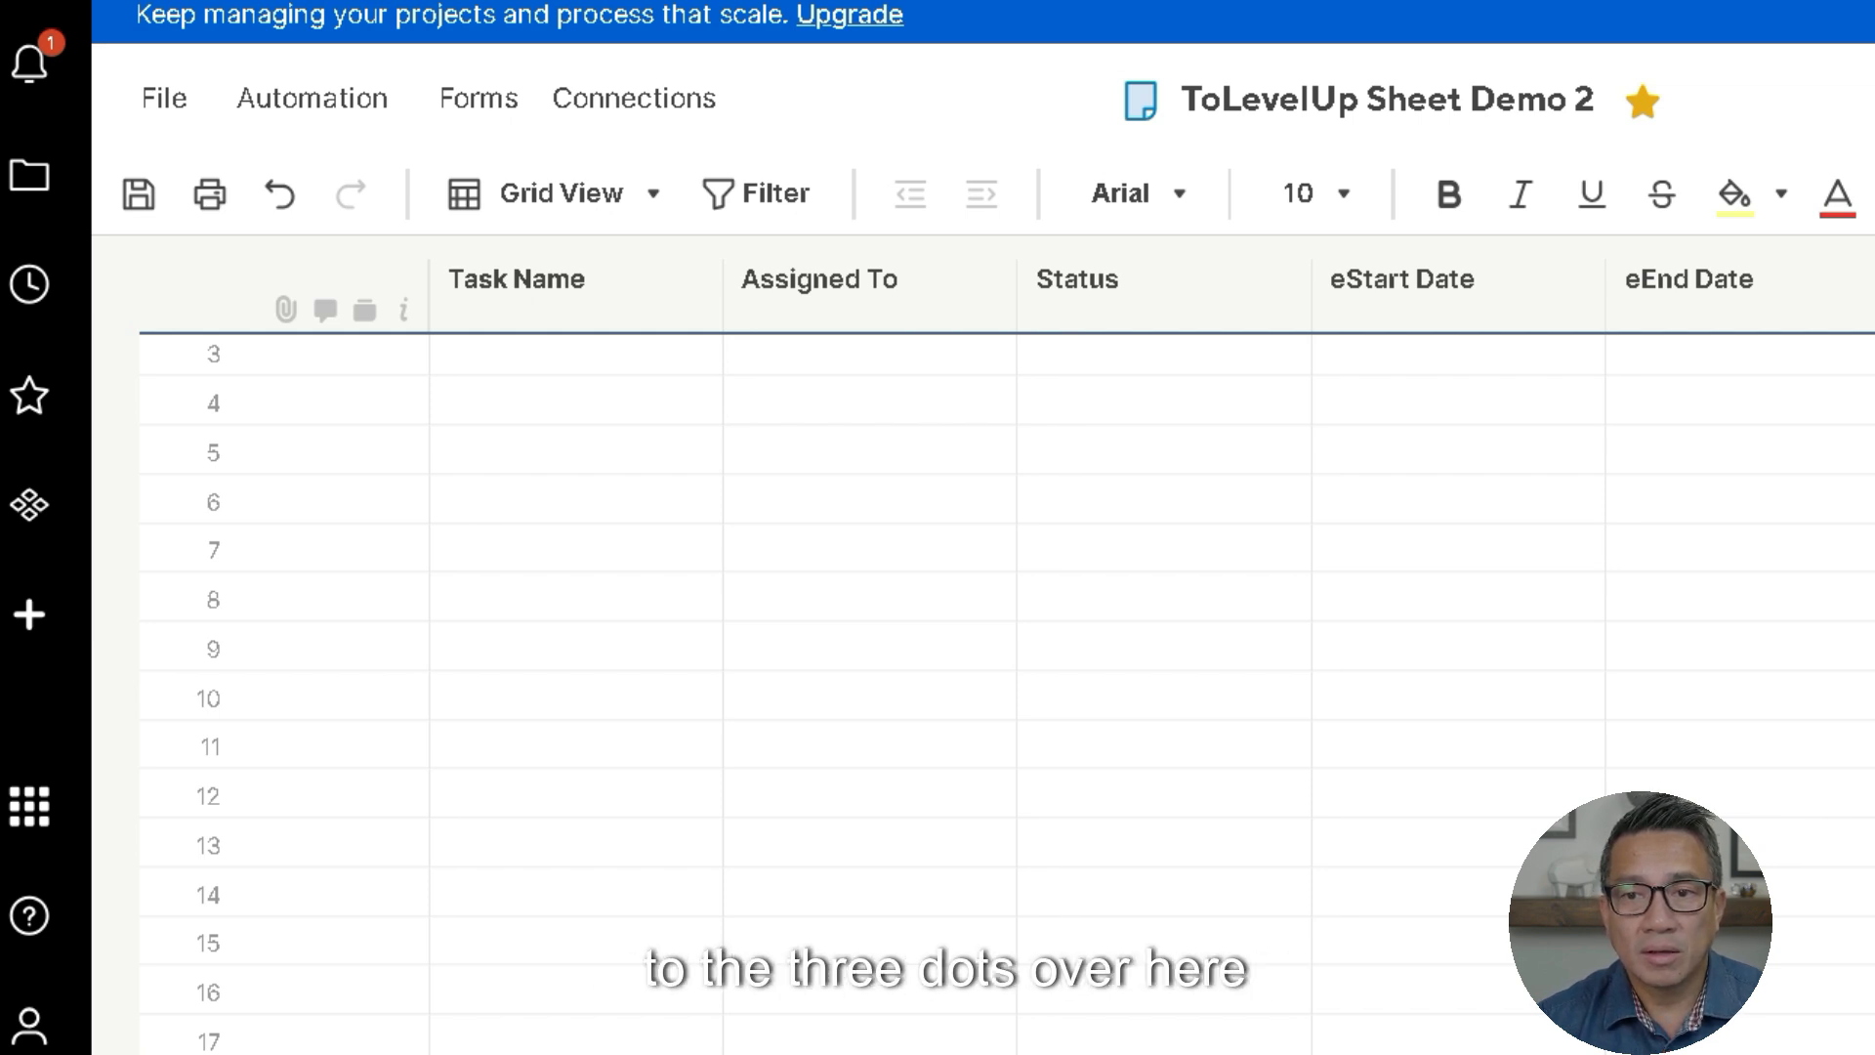
- Apply the percentage format to the % Complete column and save the sheet
{"action": "left_click", "coordinate": [1872, 195]}
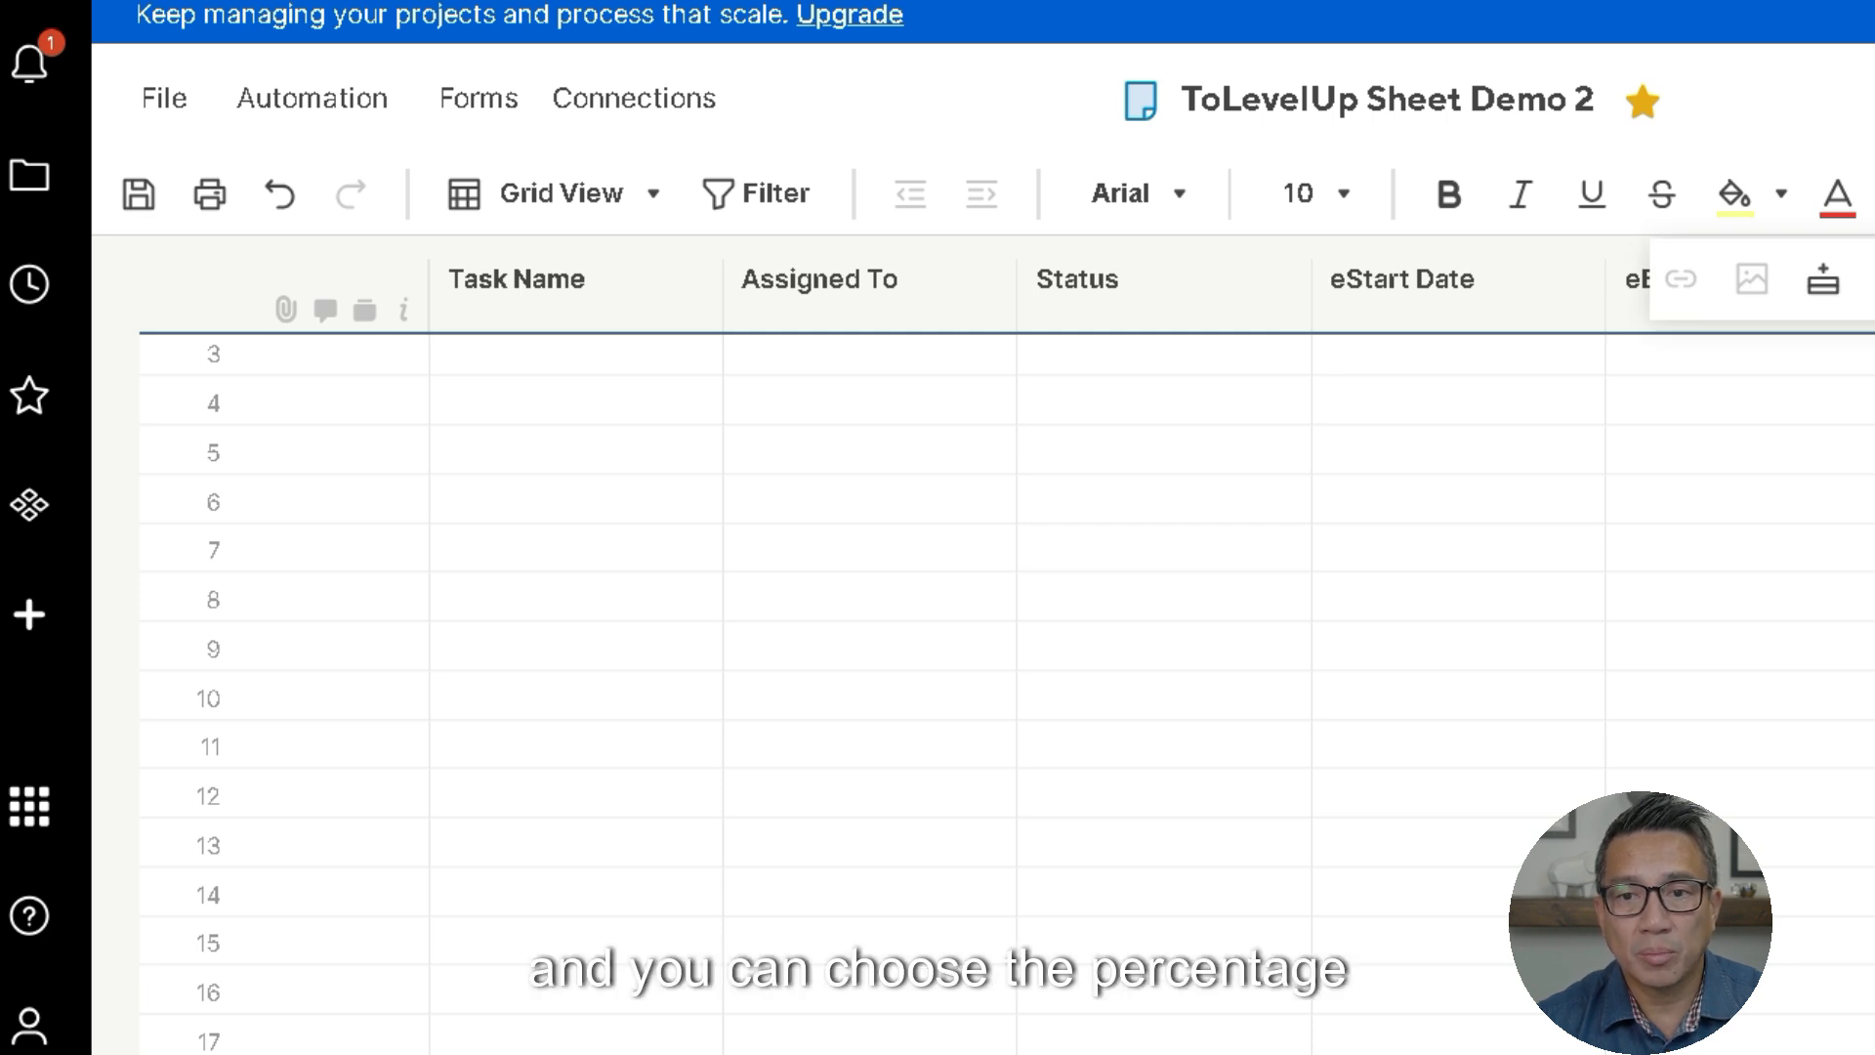
{"action": "left_click", "coordinate": [1873, 354]}
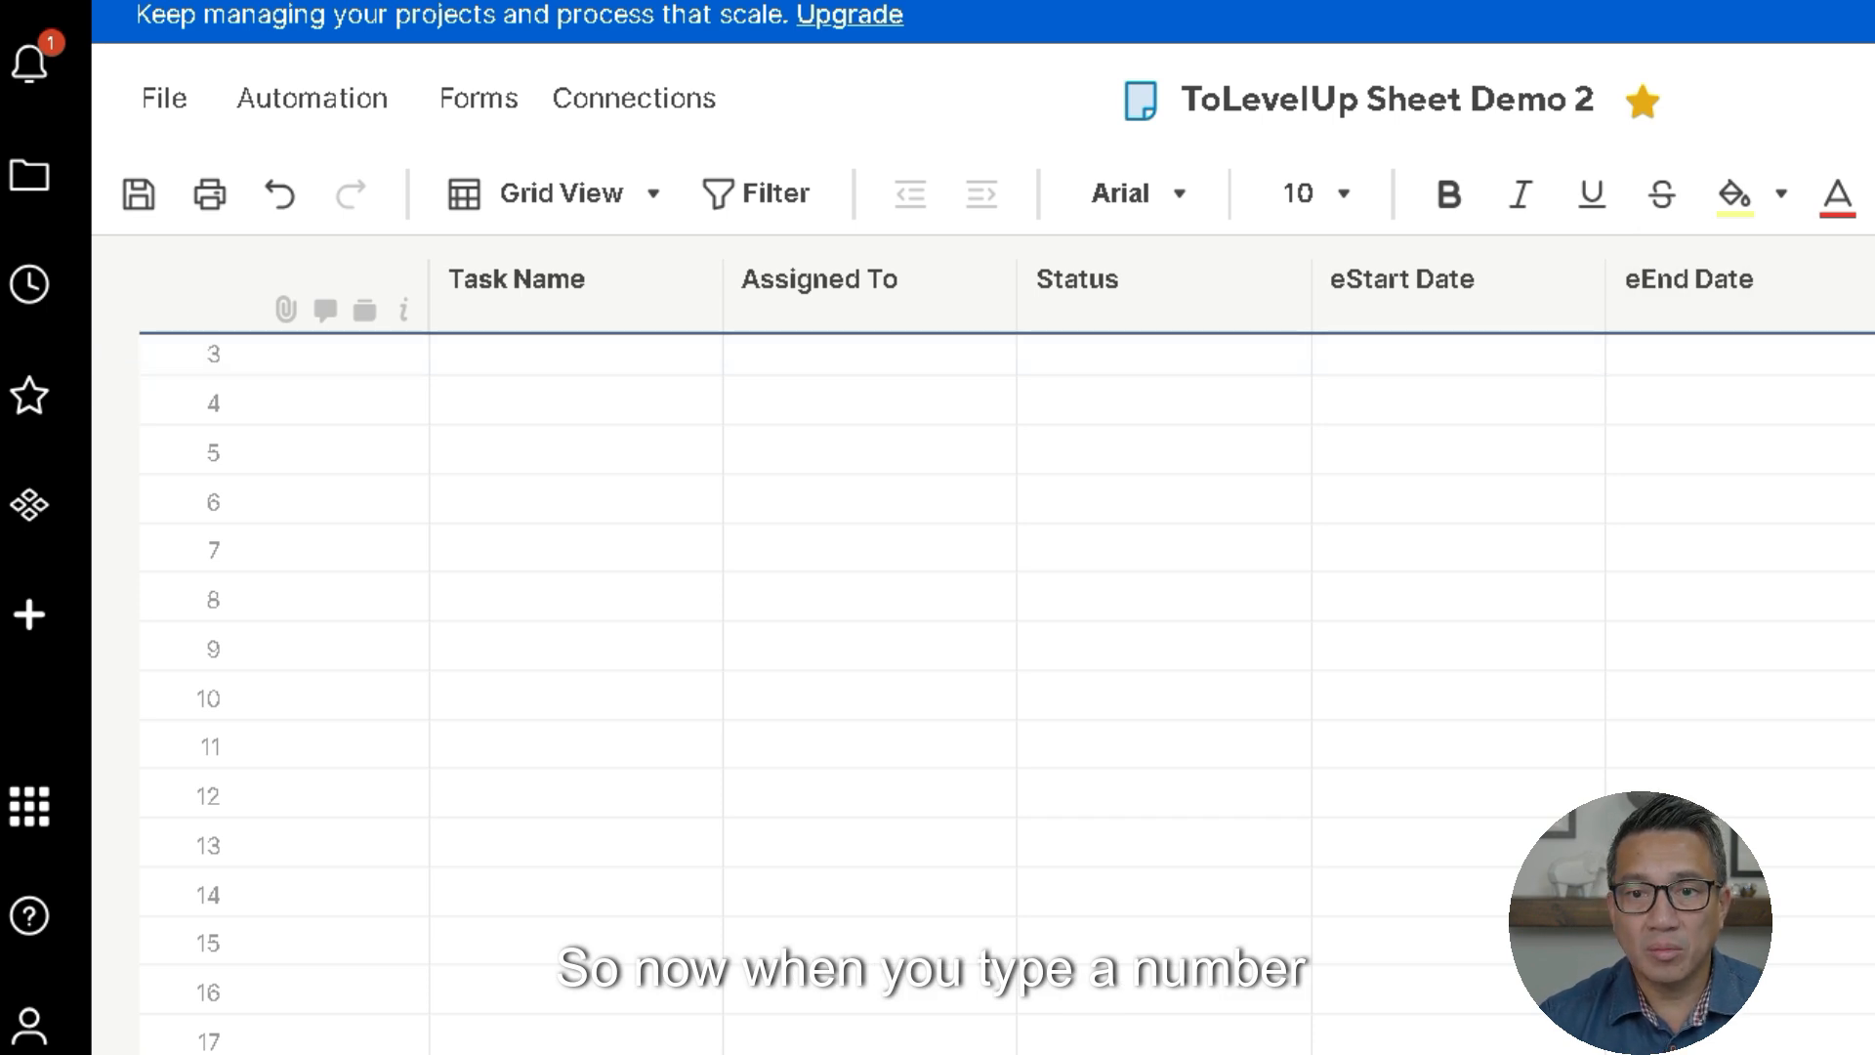
{"action": "left_click", "coordinate": [1873, 354]}
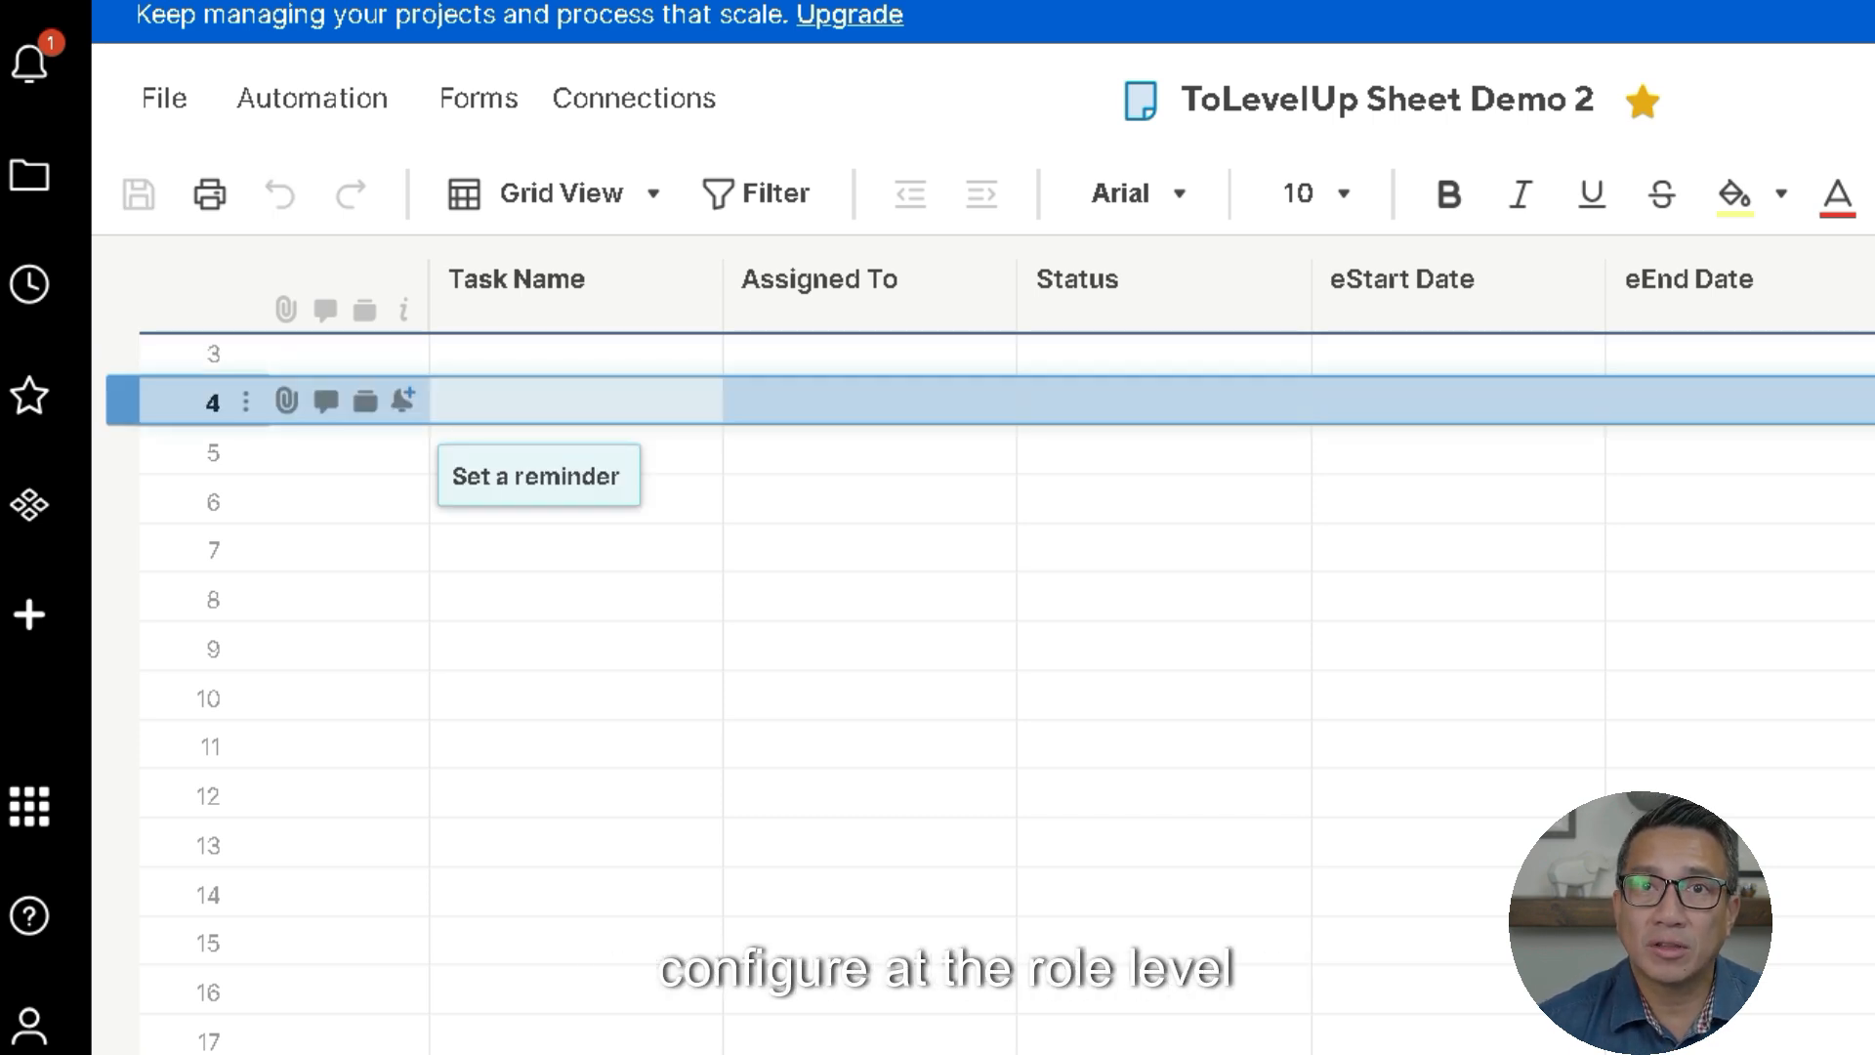
- Look at the attachment and reminder options for row 4
{"action": "left_click", "coordinate": [286, 400]}
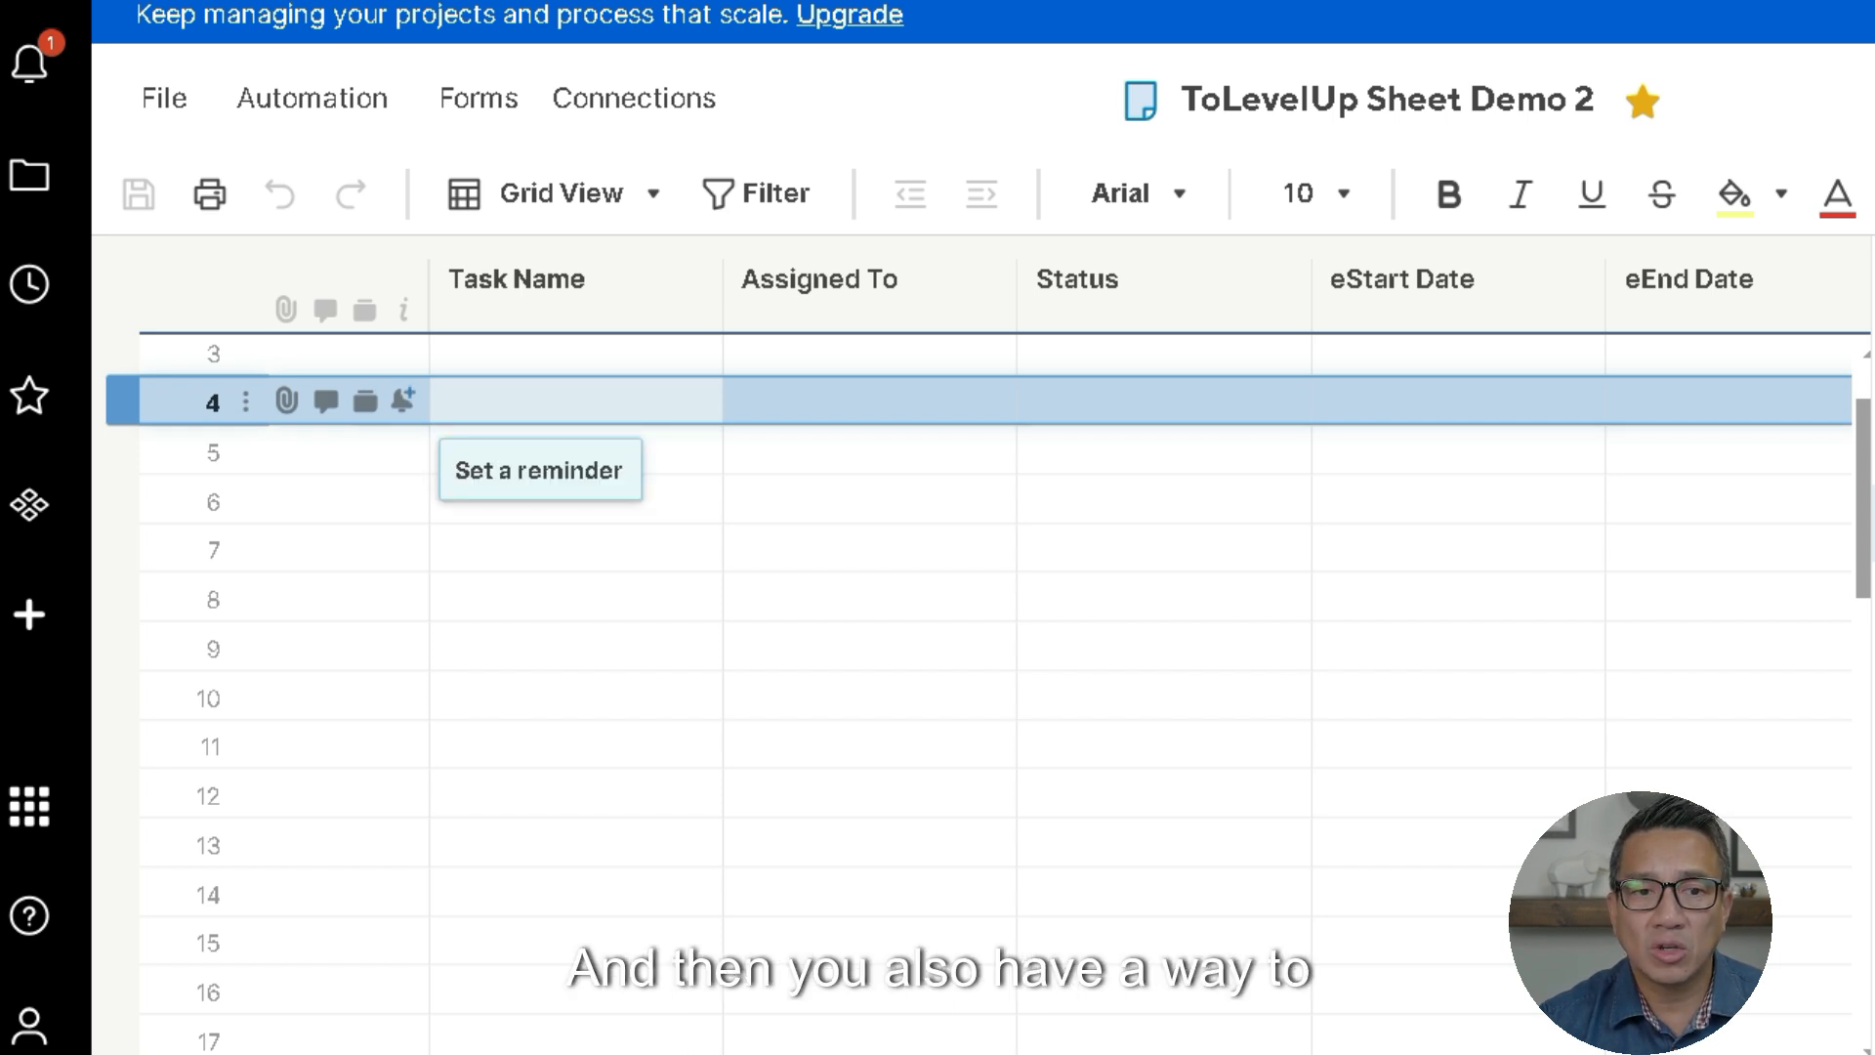
{"action": "left_click", "coordinate": [402, 399]}
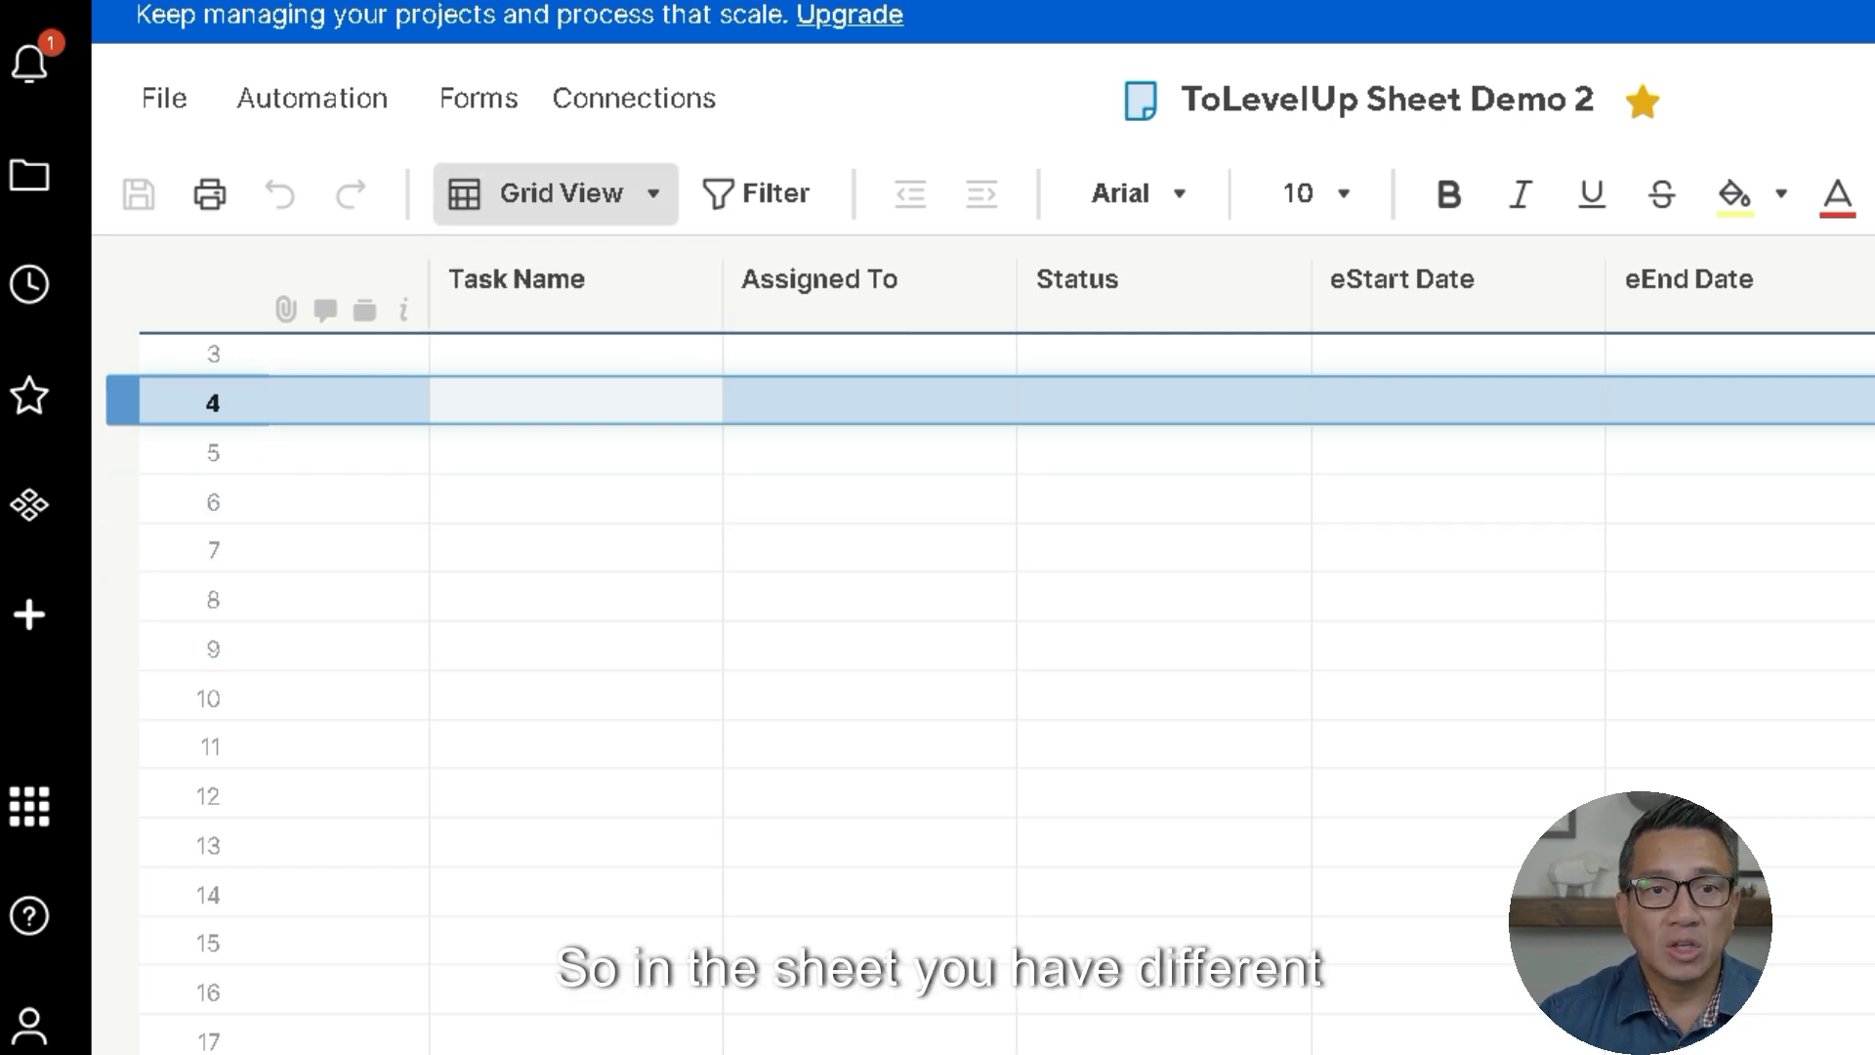
- Review the view types available for the sheet, keeping Grid View
{"action": "left_click", "coordinate": [562, 193]}
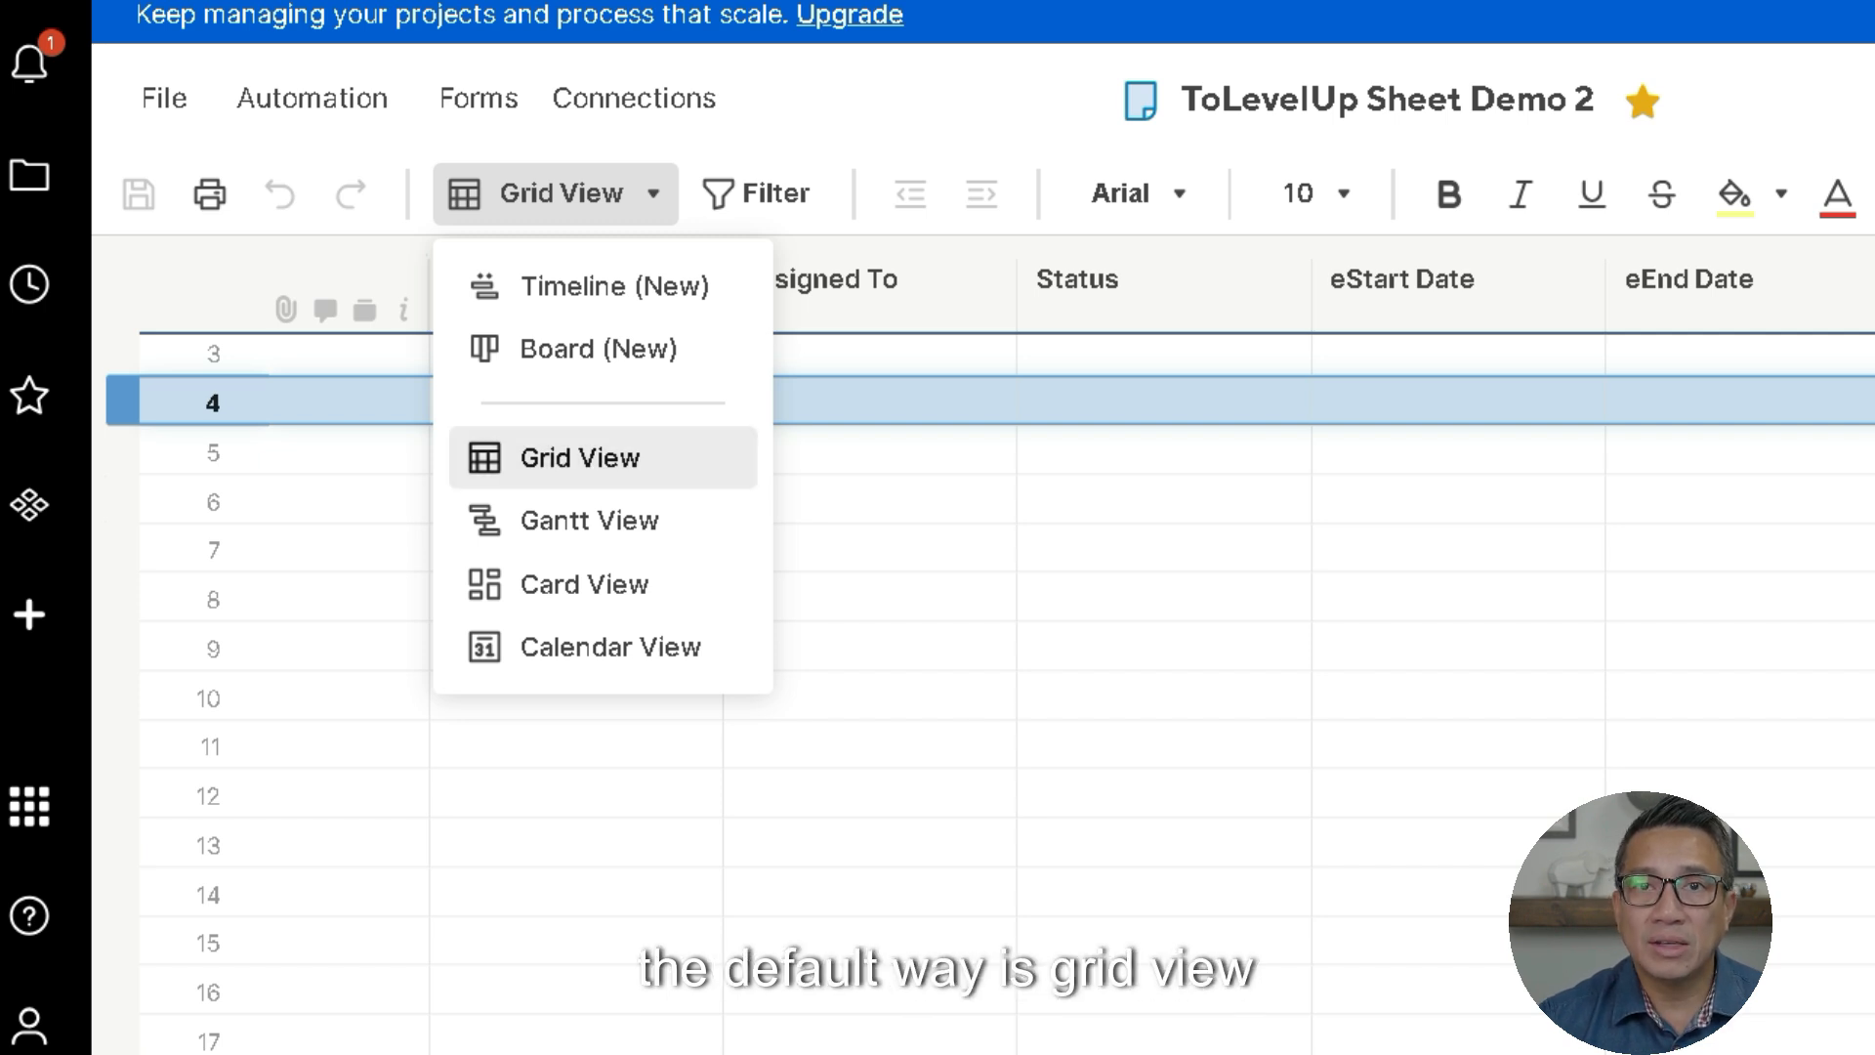
{"action": "left_click", "coordinate": [580, 457]}
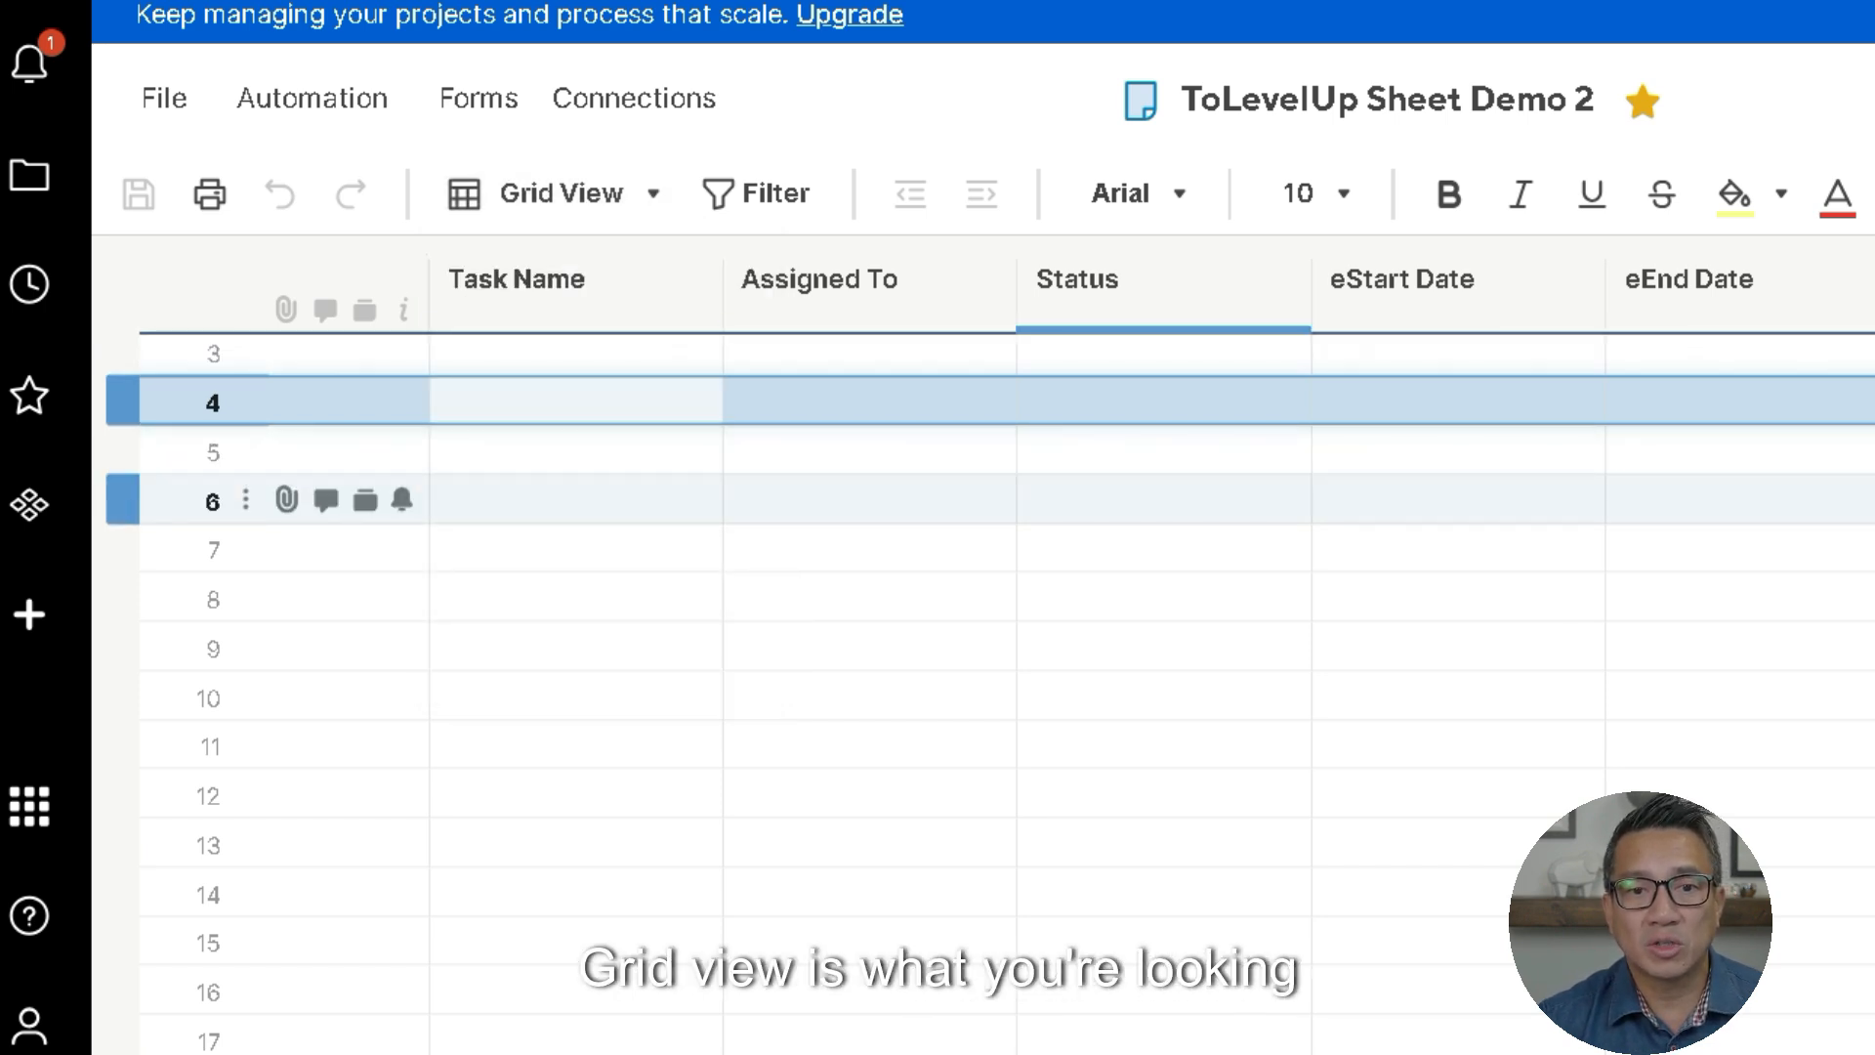
{"action": "left_click", "coordinate": [561, 192]}
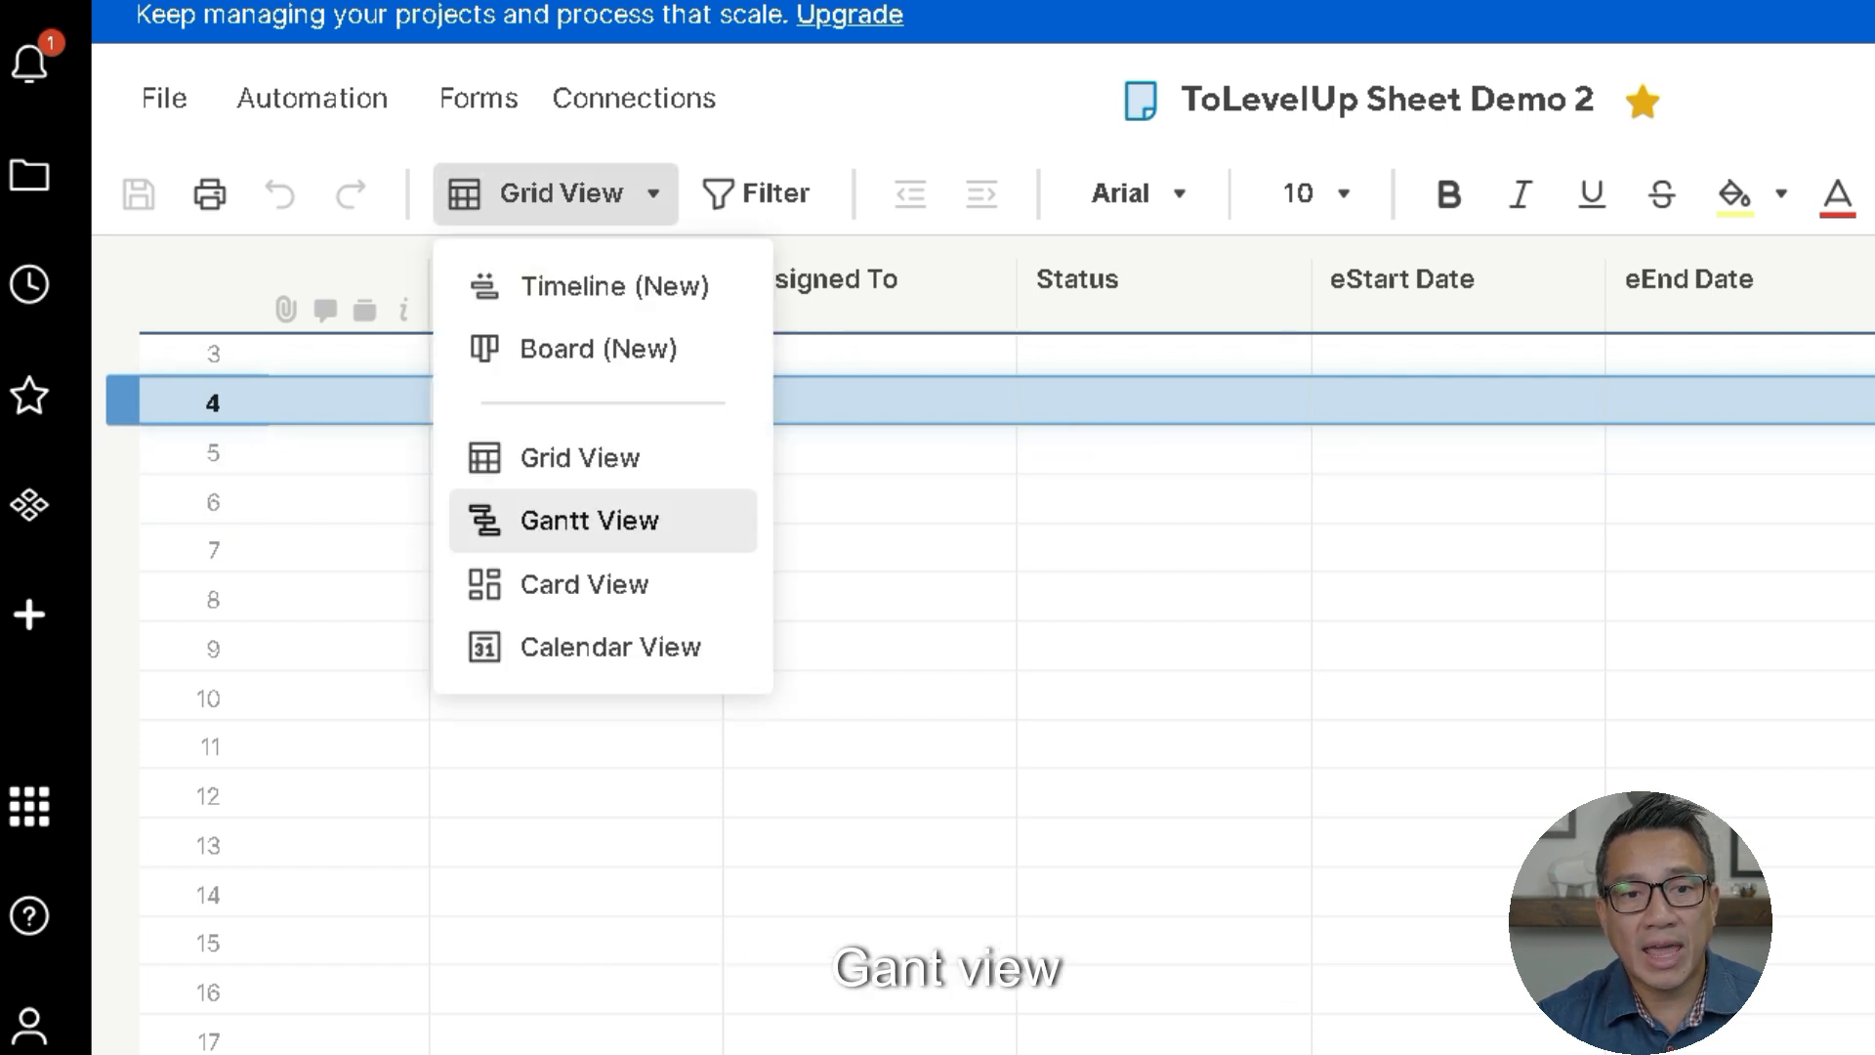
{"action": "left_click", "coordinate": [1163, 647]}
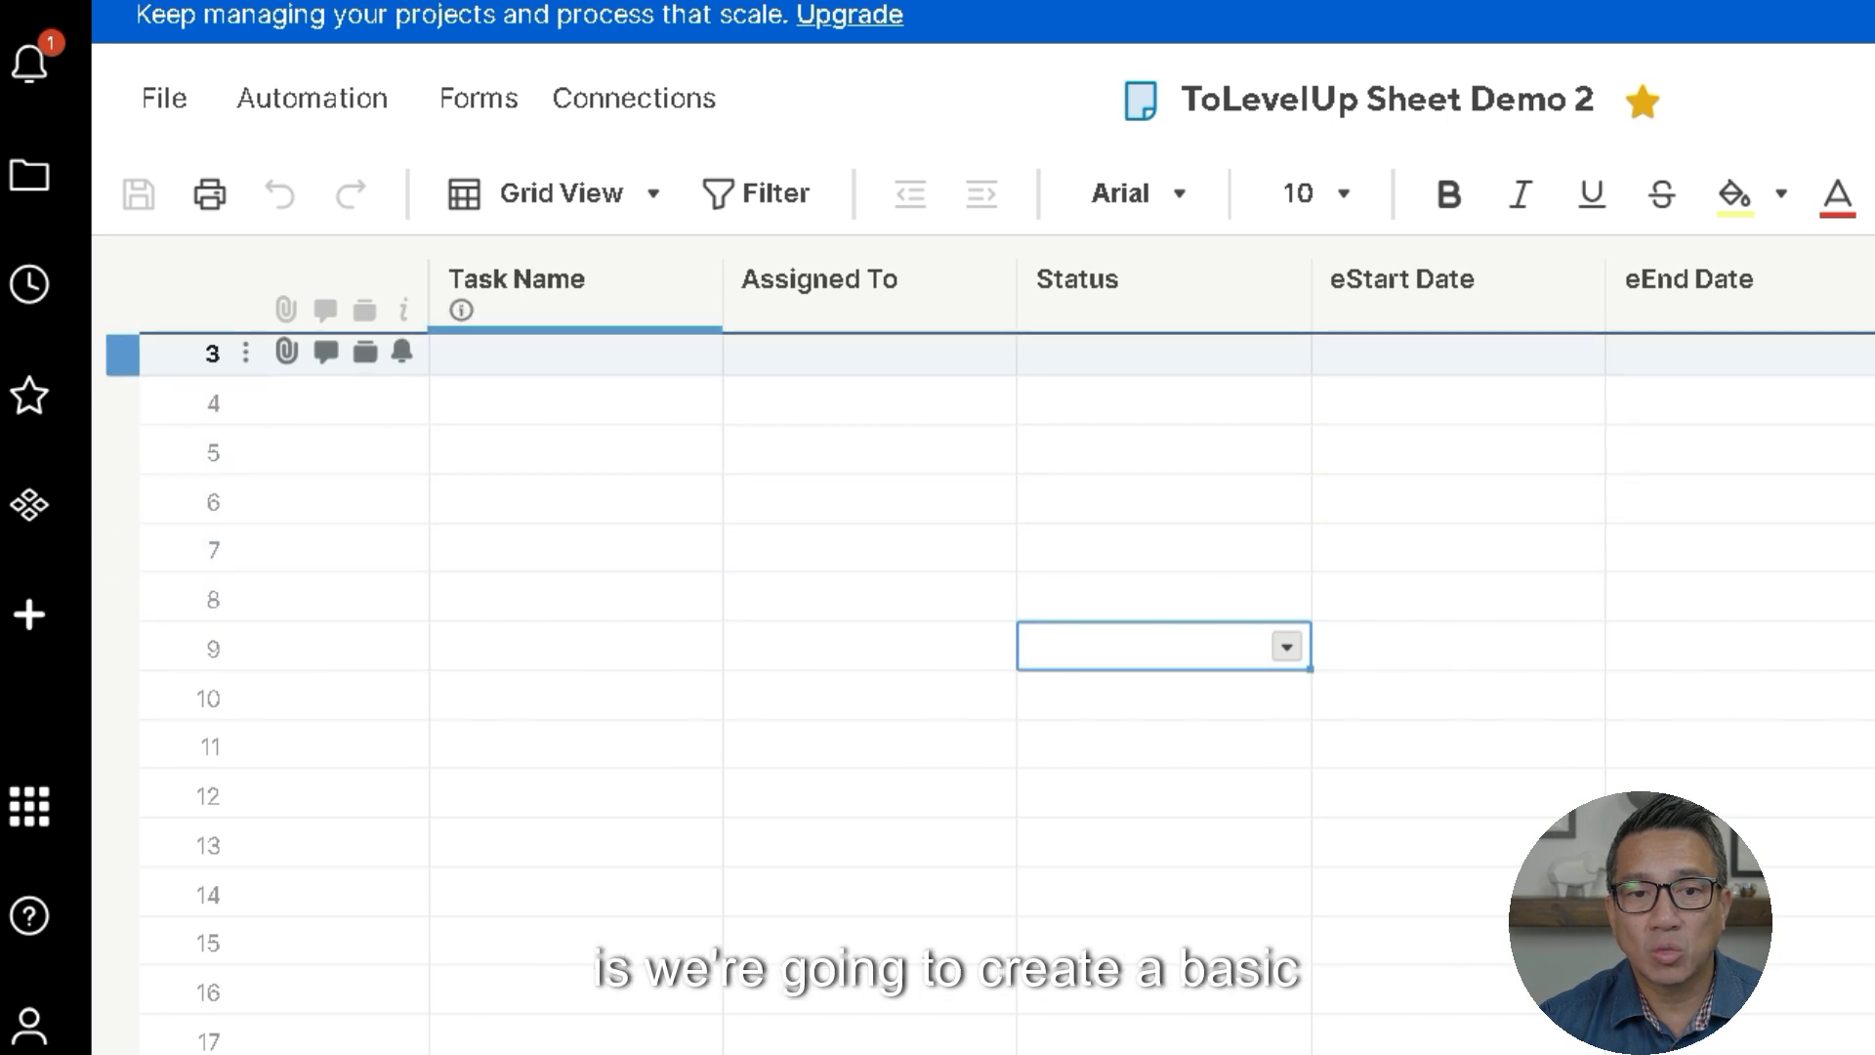
- Paste the project task list into the Task Name column and widen the column to fit the full task names
{"action": "left_click", "coordinate": [576, 354]}
{"action": "mouse_move", "coordinate": [625, 1054]}
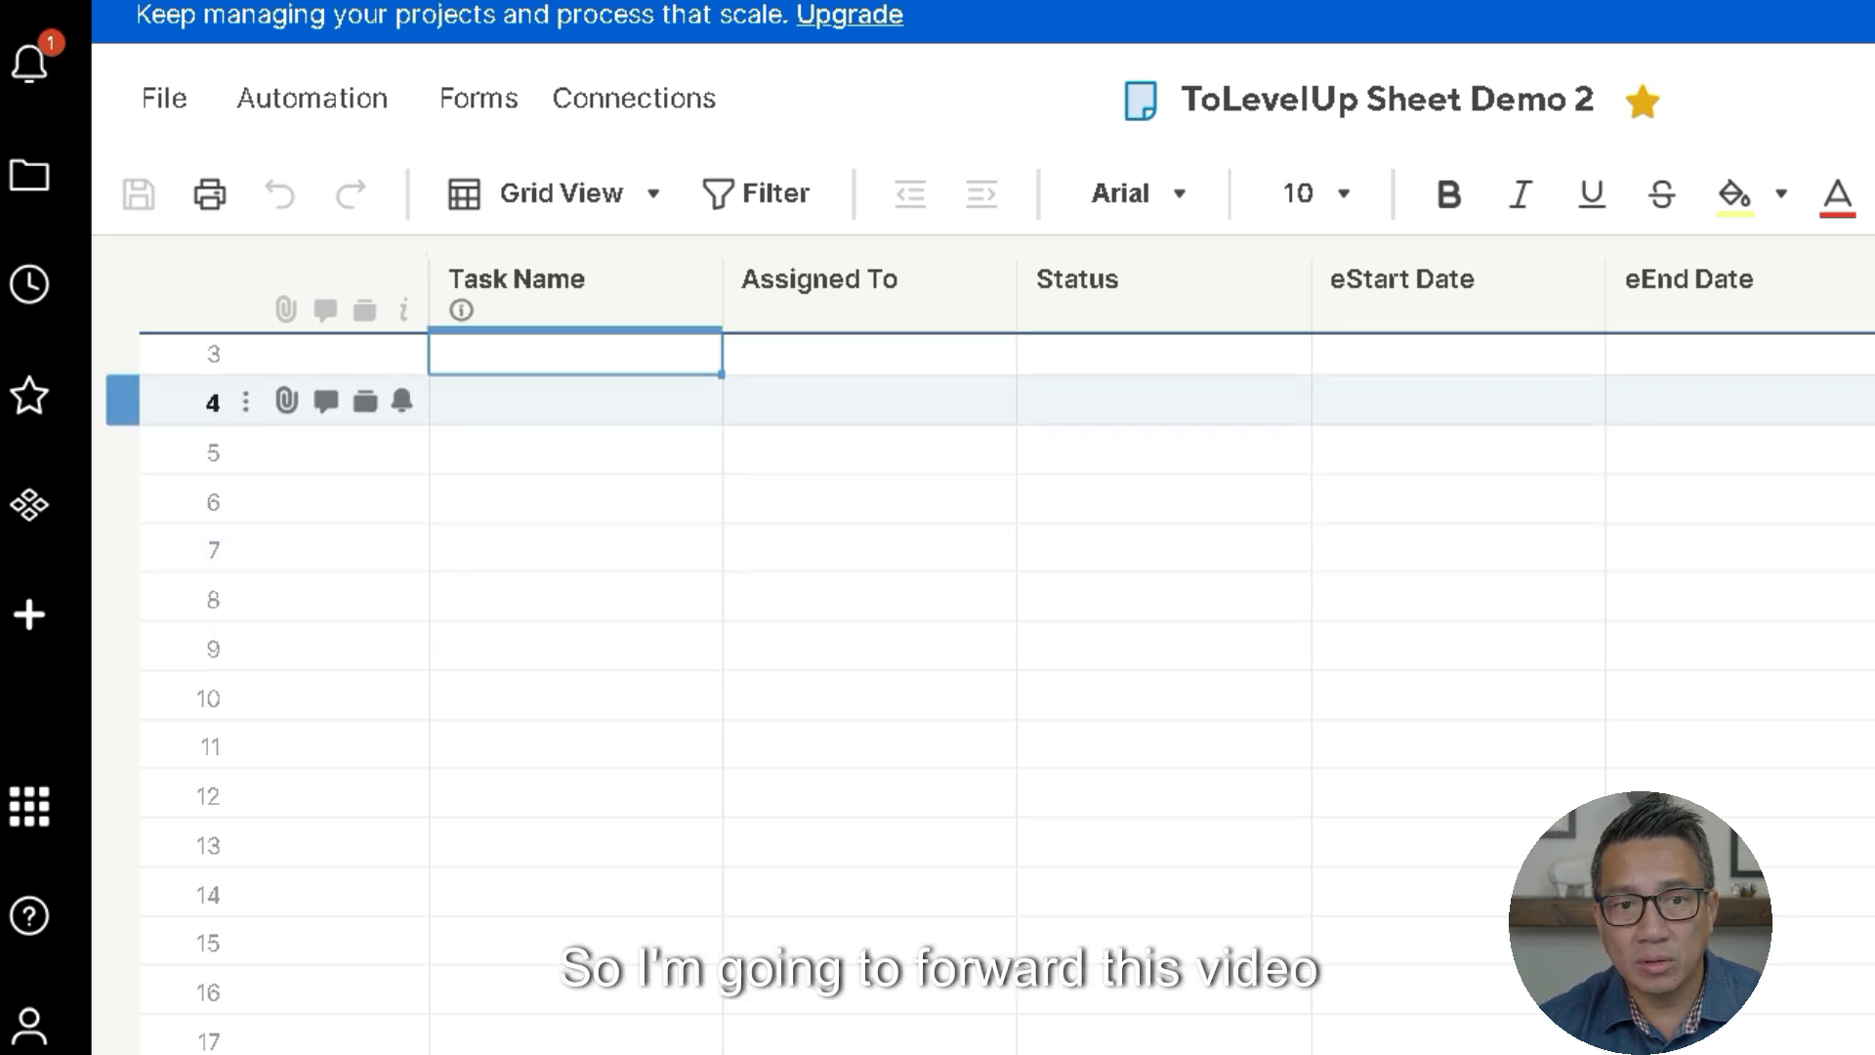
{"action": "key", "text": "ctrl+v"}
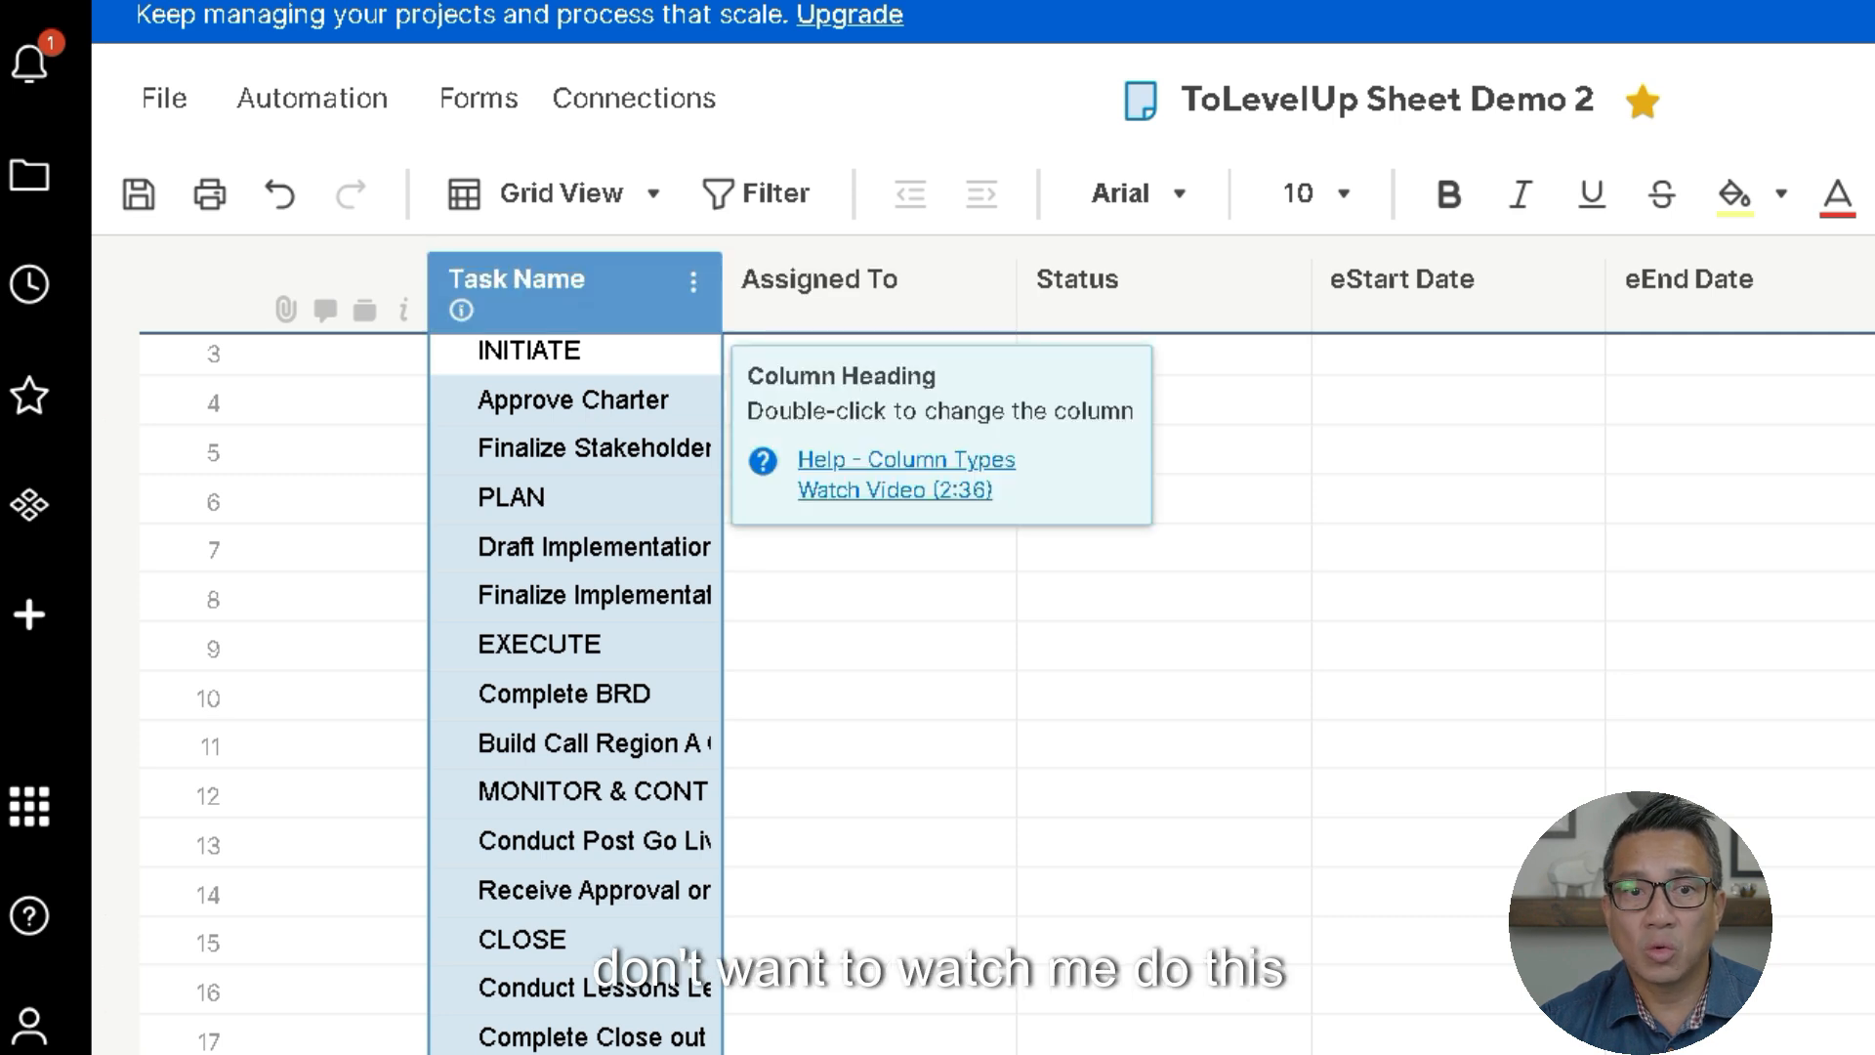
{"action": "left_click", "coordinate": [771, 287]}
{"action": "left_click_drag", "start_coordinate": [721, 293], "coordinate": [1008, 293]}
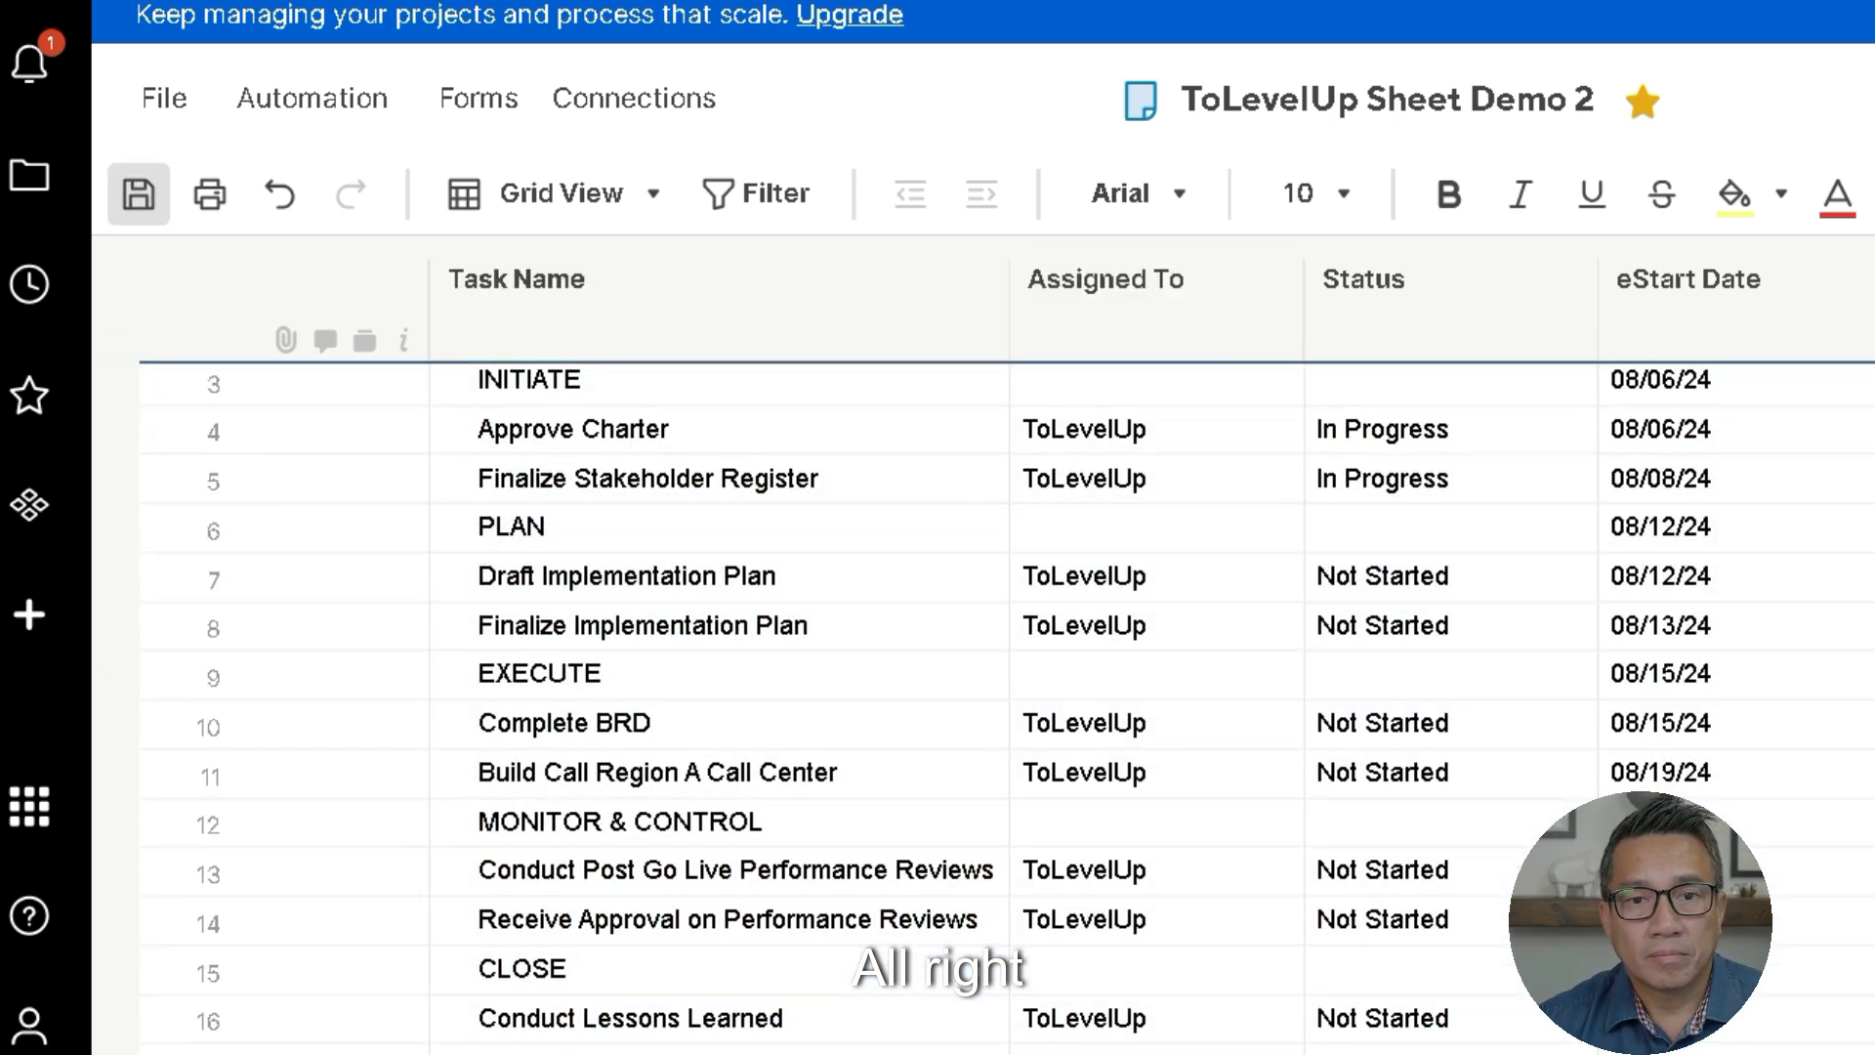
- Save the sheet and delete the two blank rows above INITIATE
{"action": "left_click", "coordinate": [139, 194]}
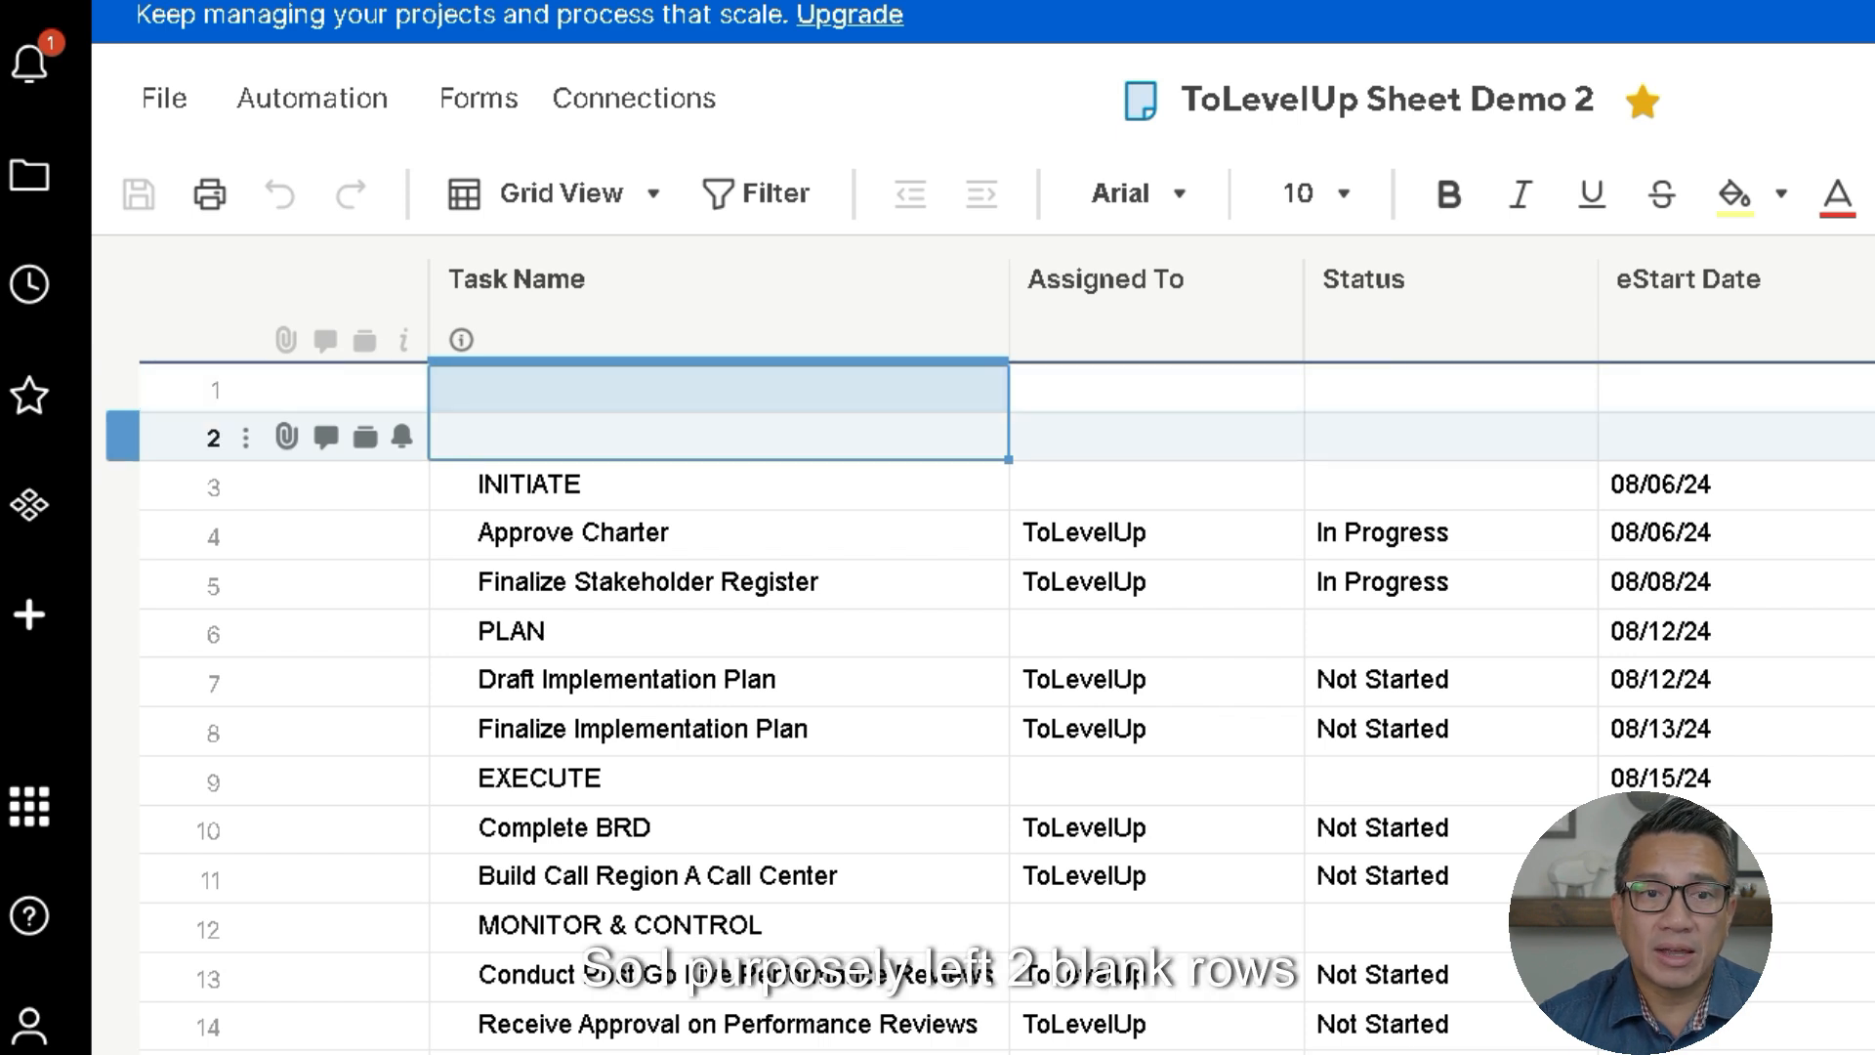
{"action": "left_click", "coordinate": [719, 437]}
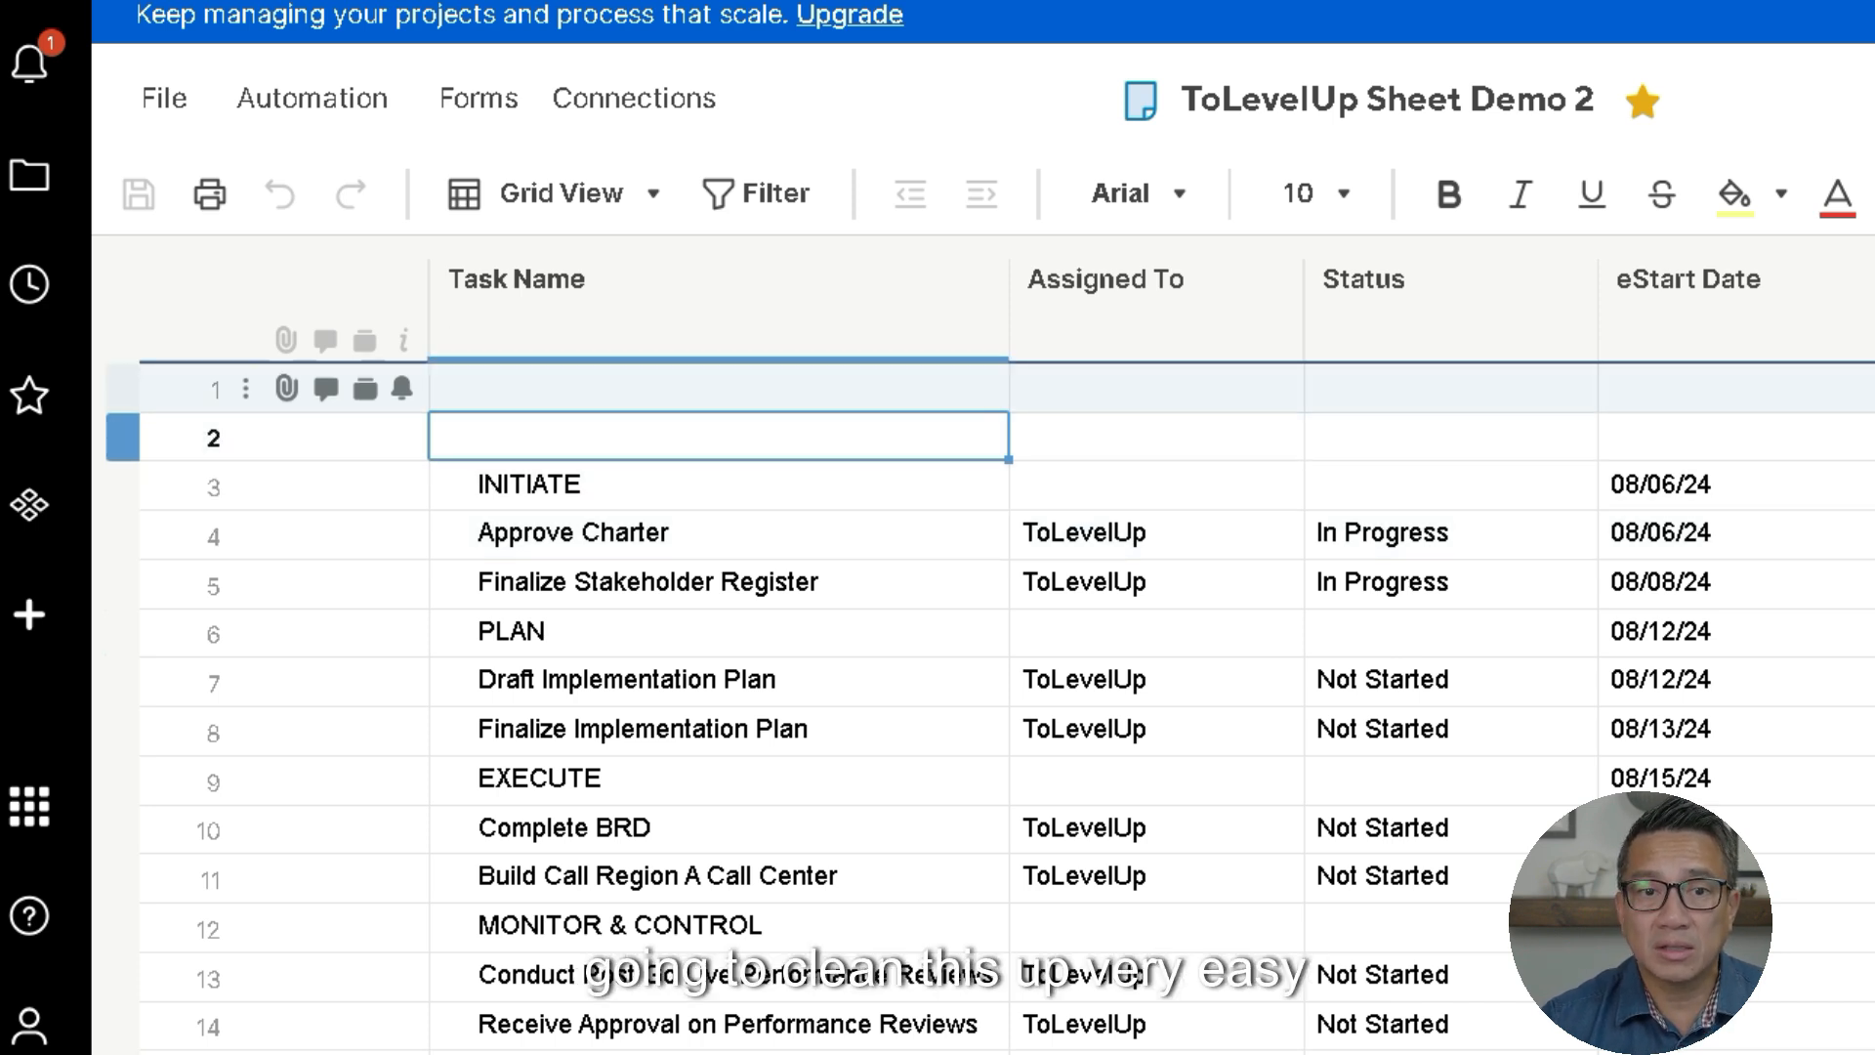
{"action": "left_click", "coordinate": [718, 388]}
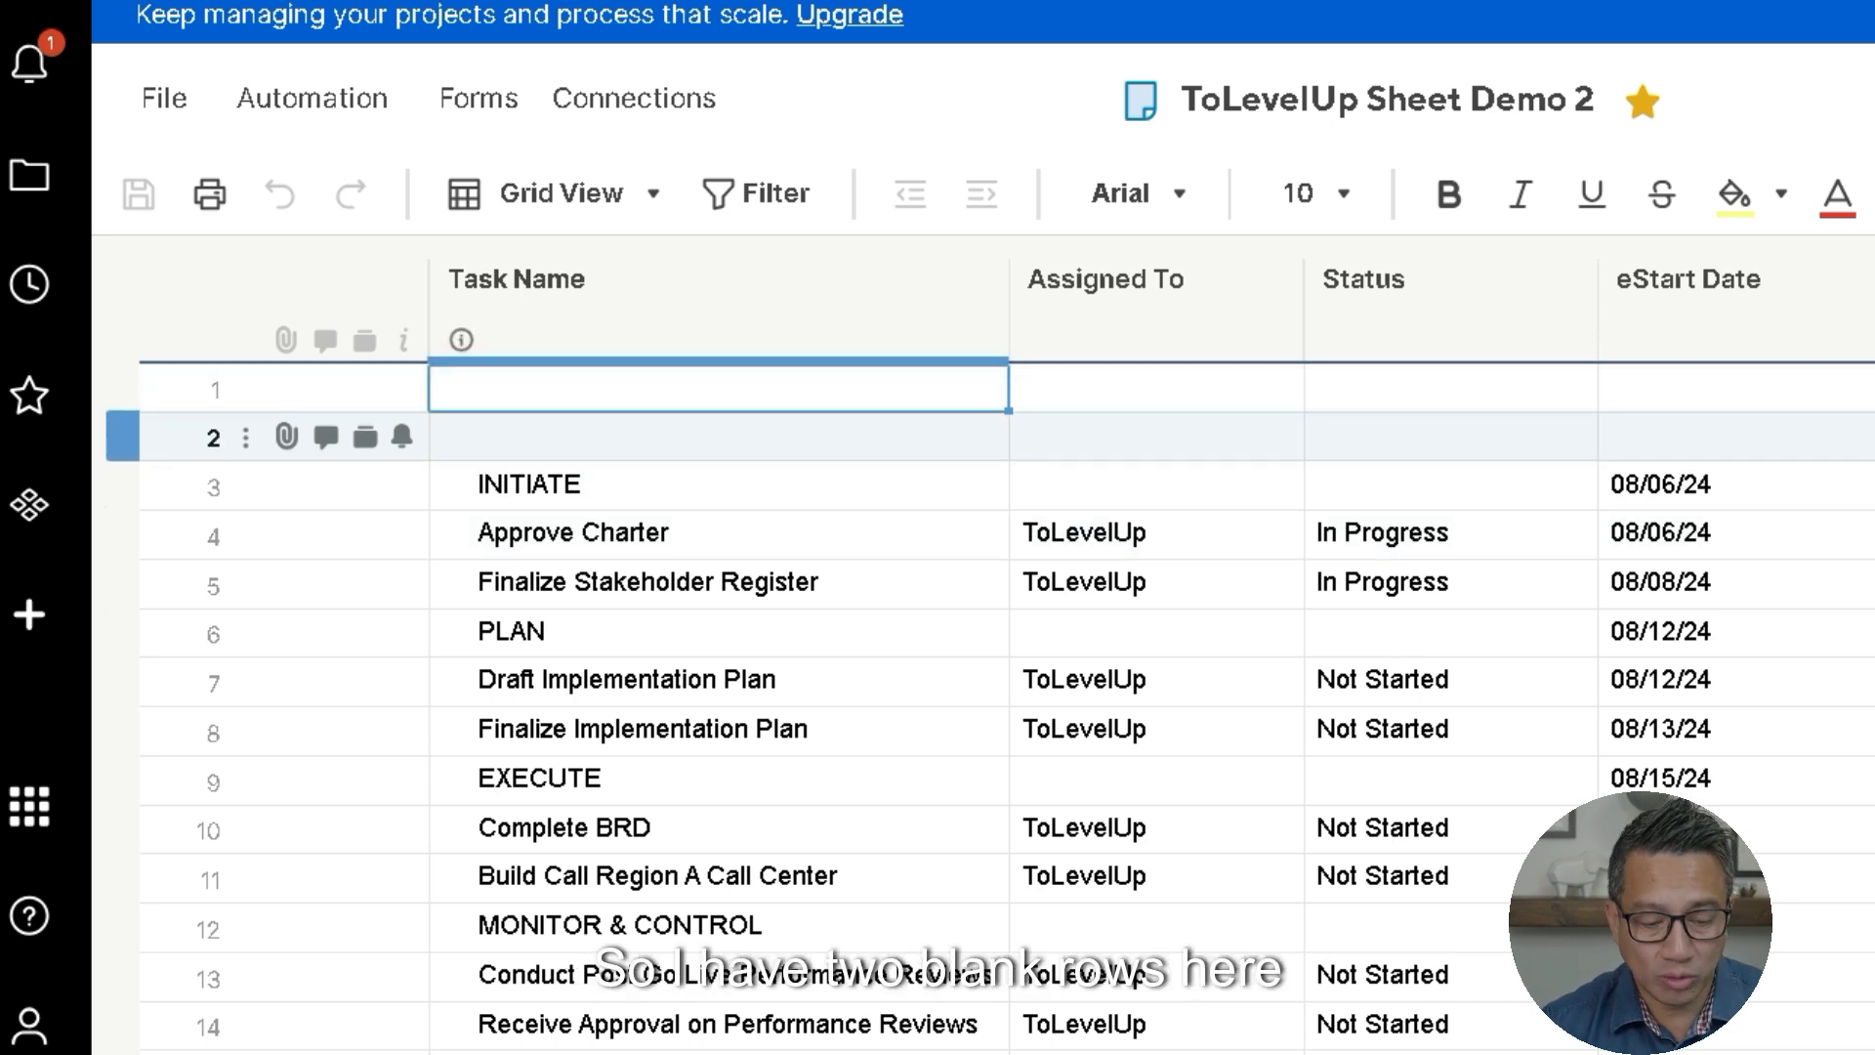
{"action": "left_click", "coordinate": [717, 436], "text": "shift"}
{"action": "left_click", "coordinate": [211, 390]}
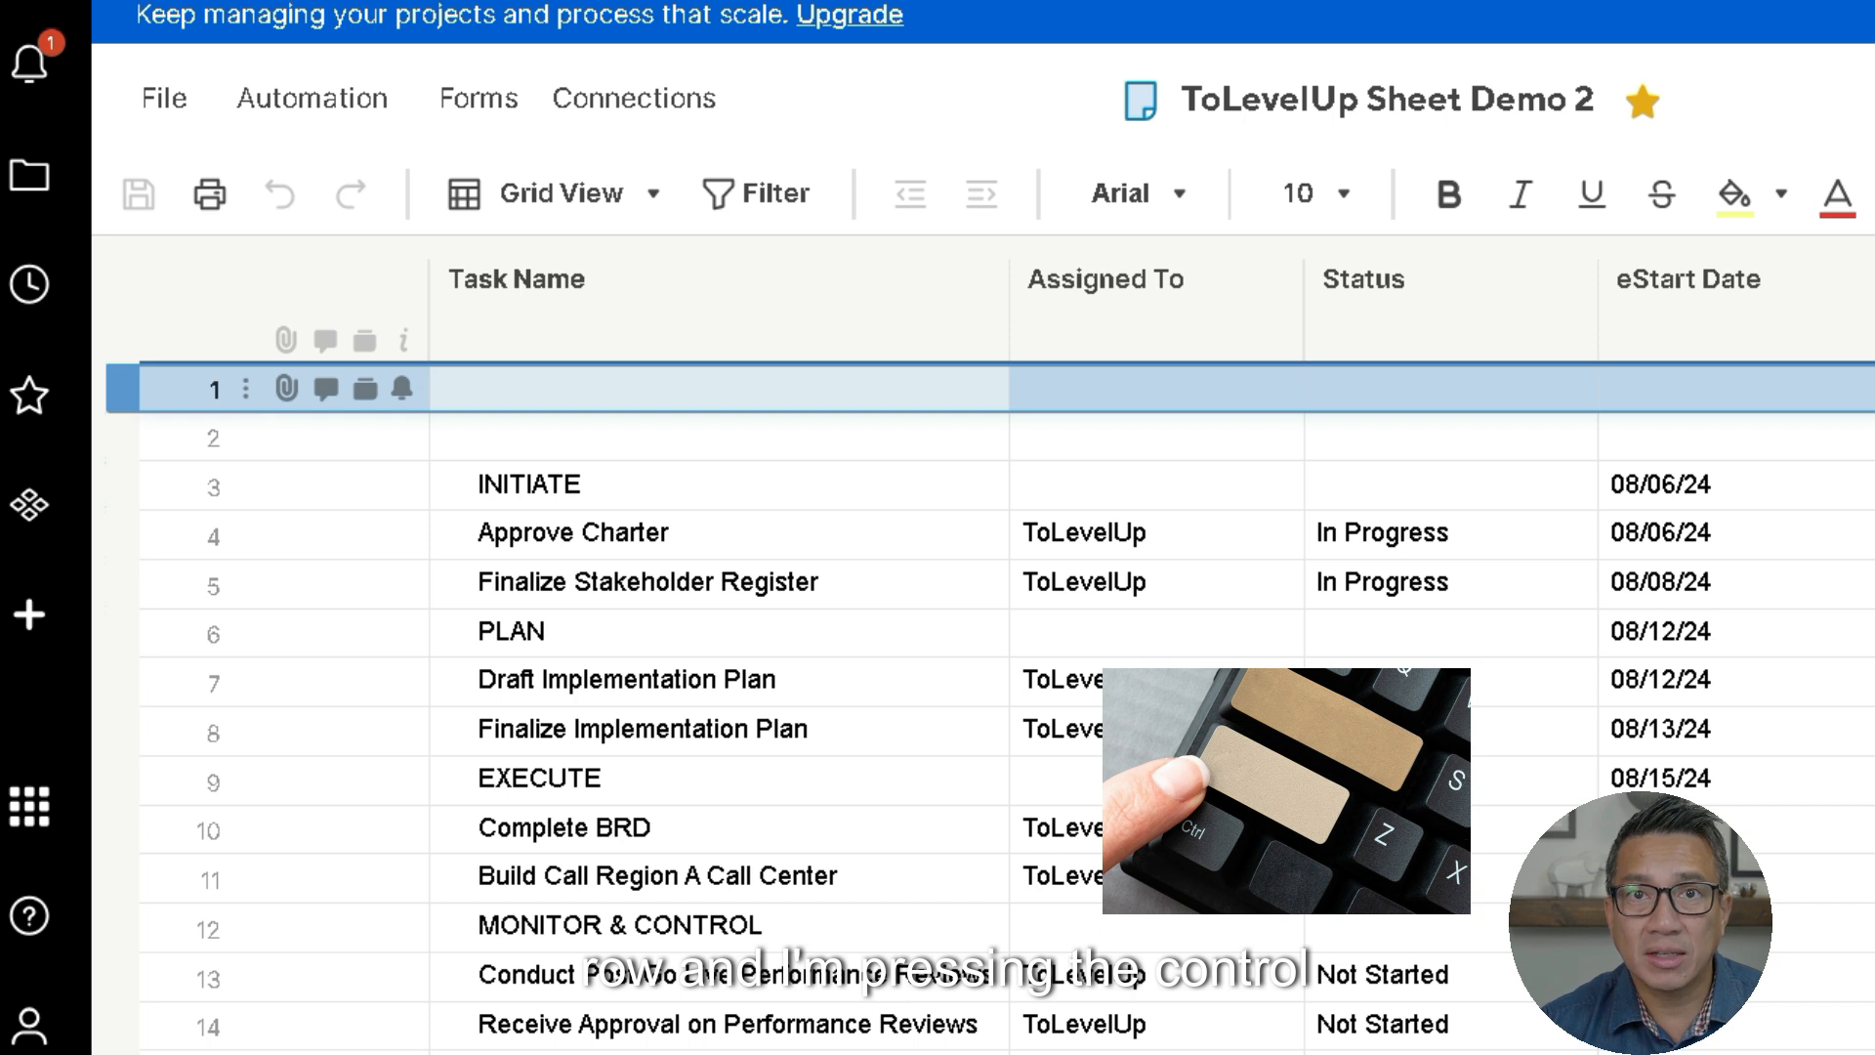
{"action": "left_click", "coordinate": [212, 438], "text": "ctrl"}
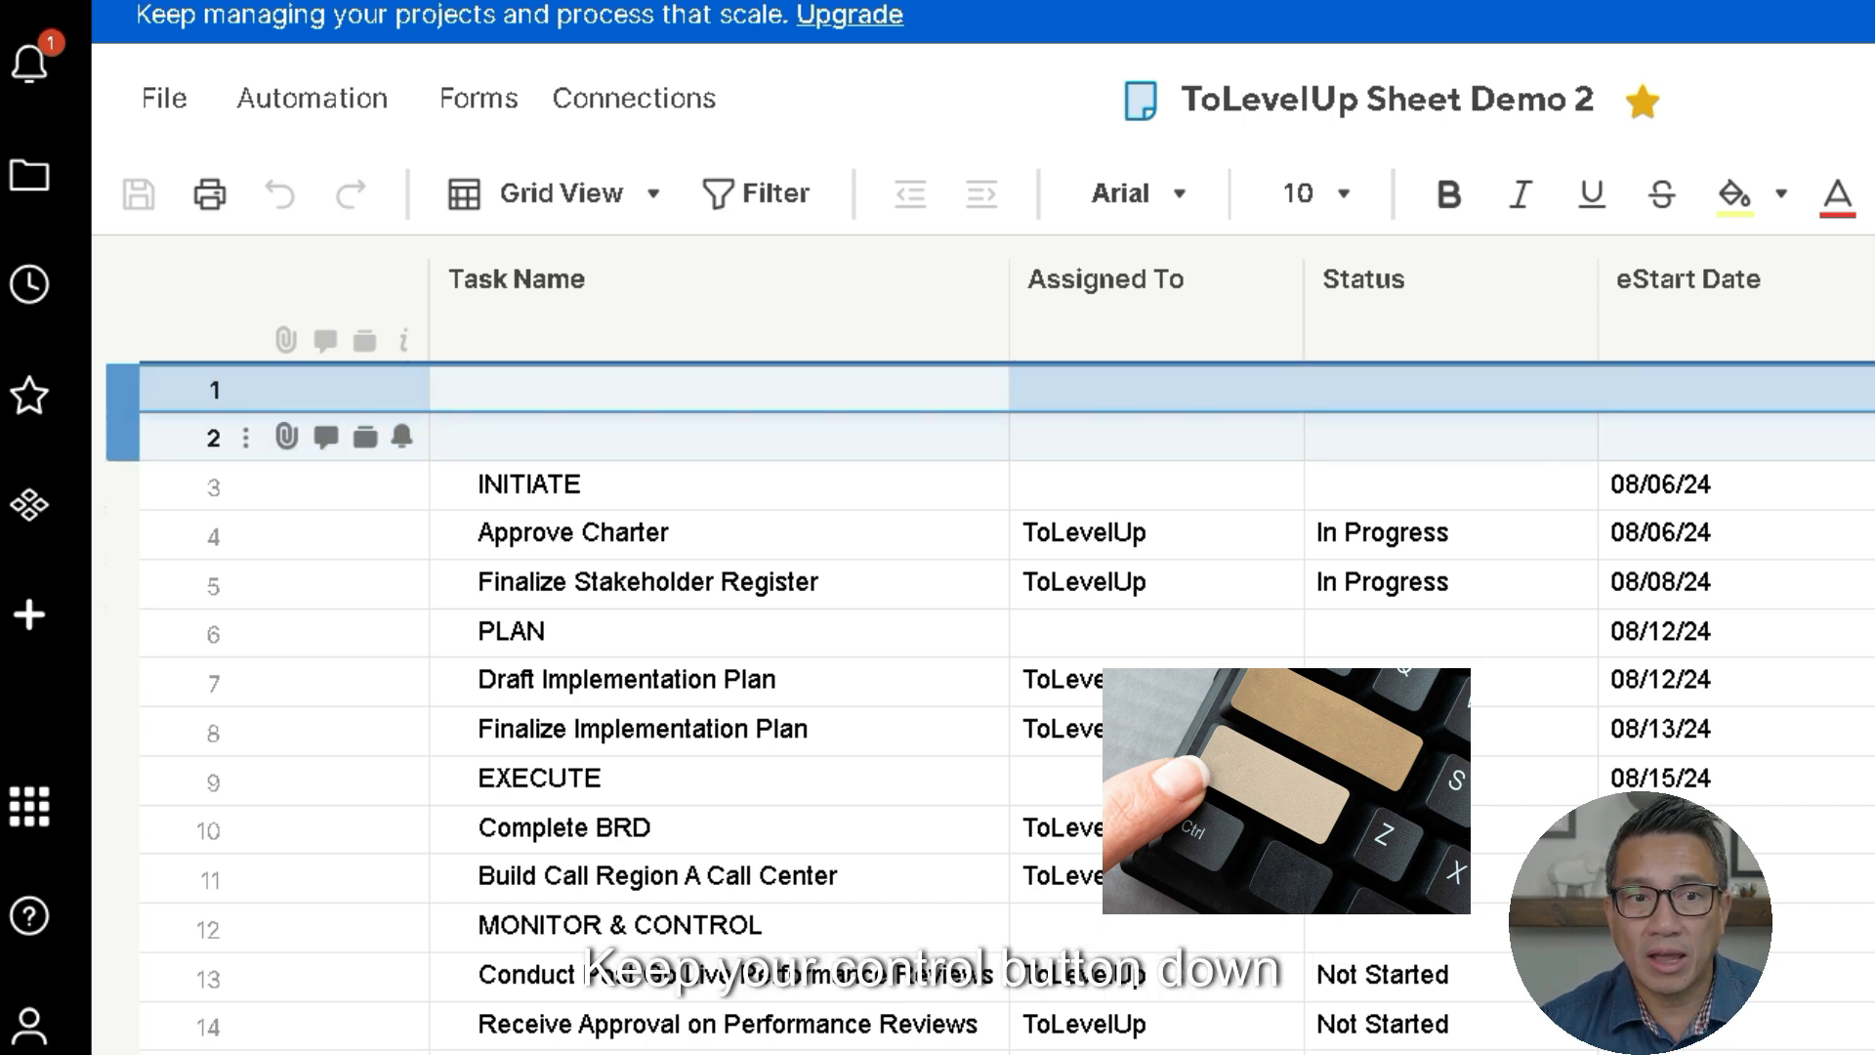
{"action": "left_click", "coordinate": [212, 439], "text": "ctrl"}
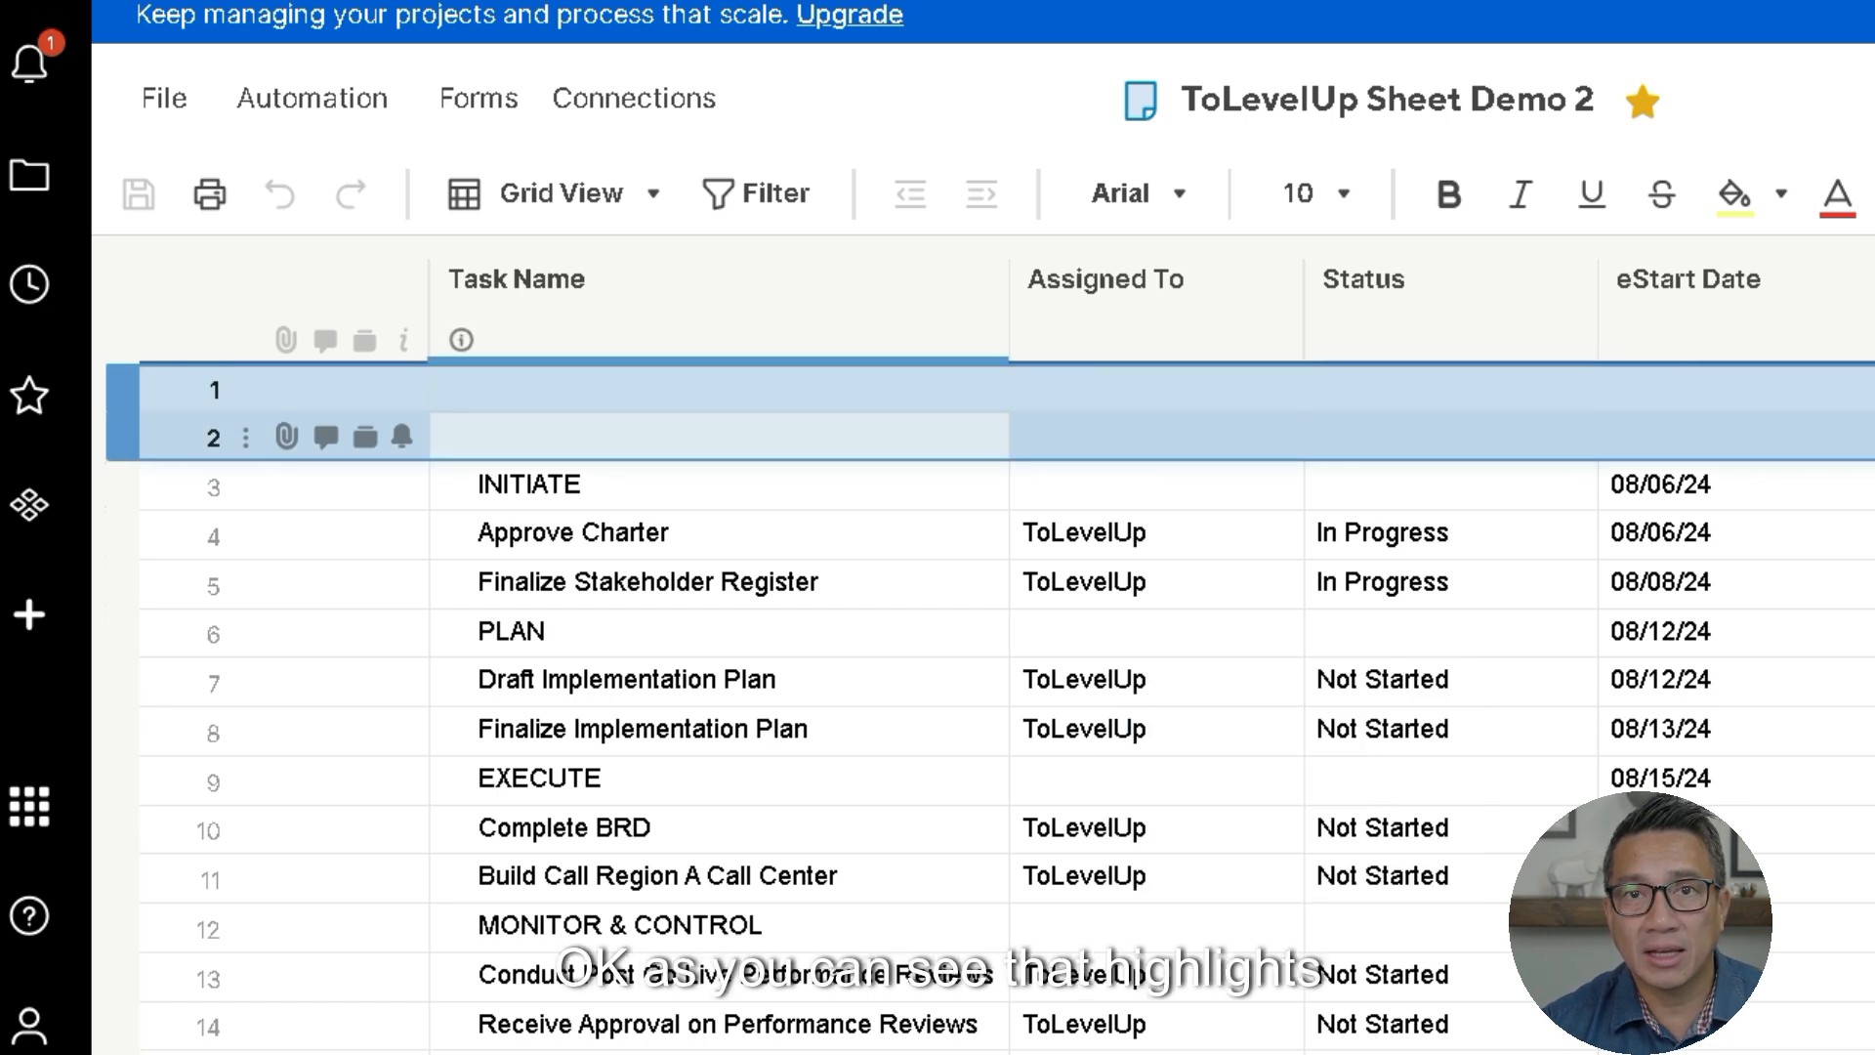
{"action": "right_click", "coordinate": [781, 437]}
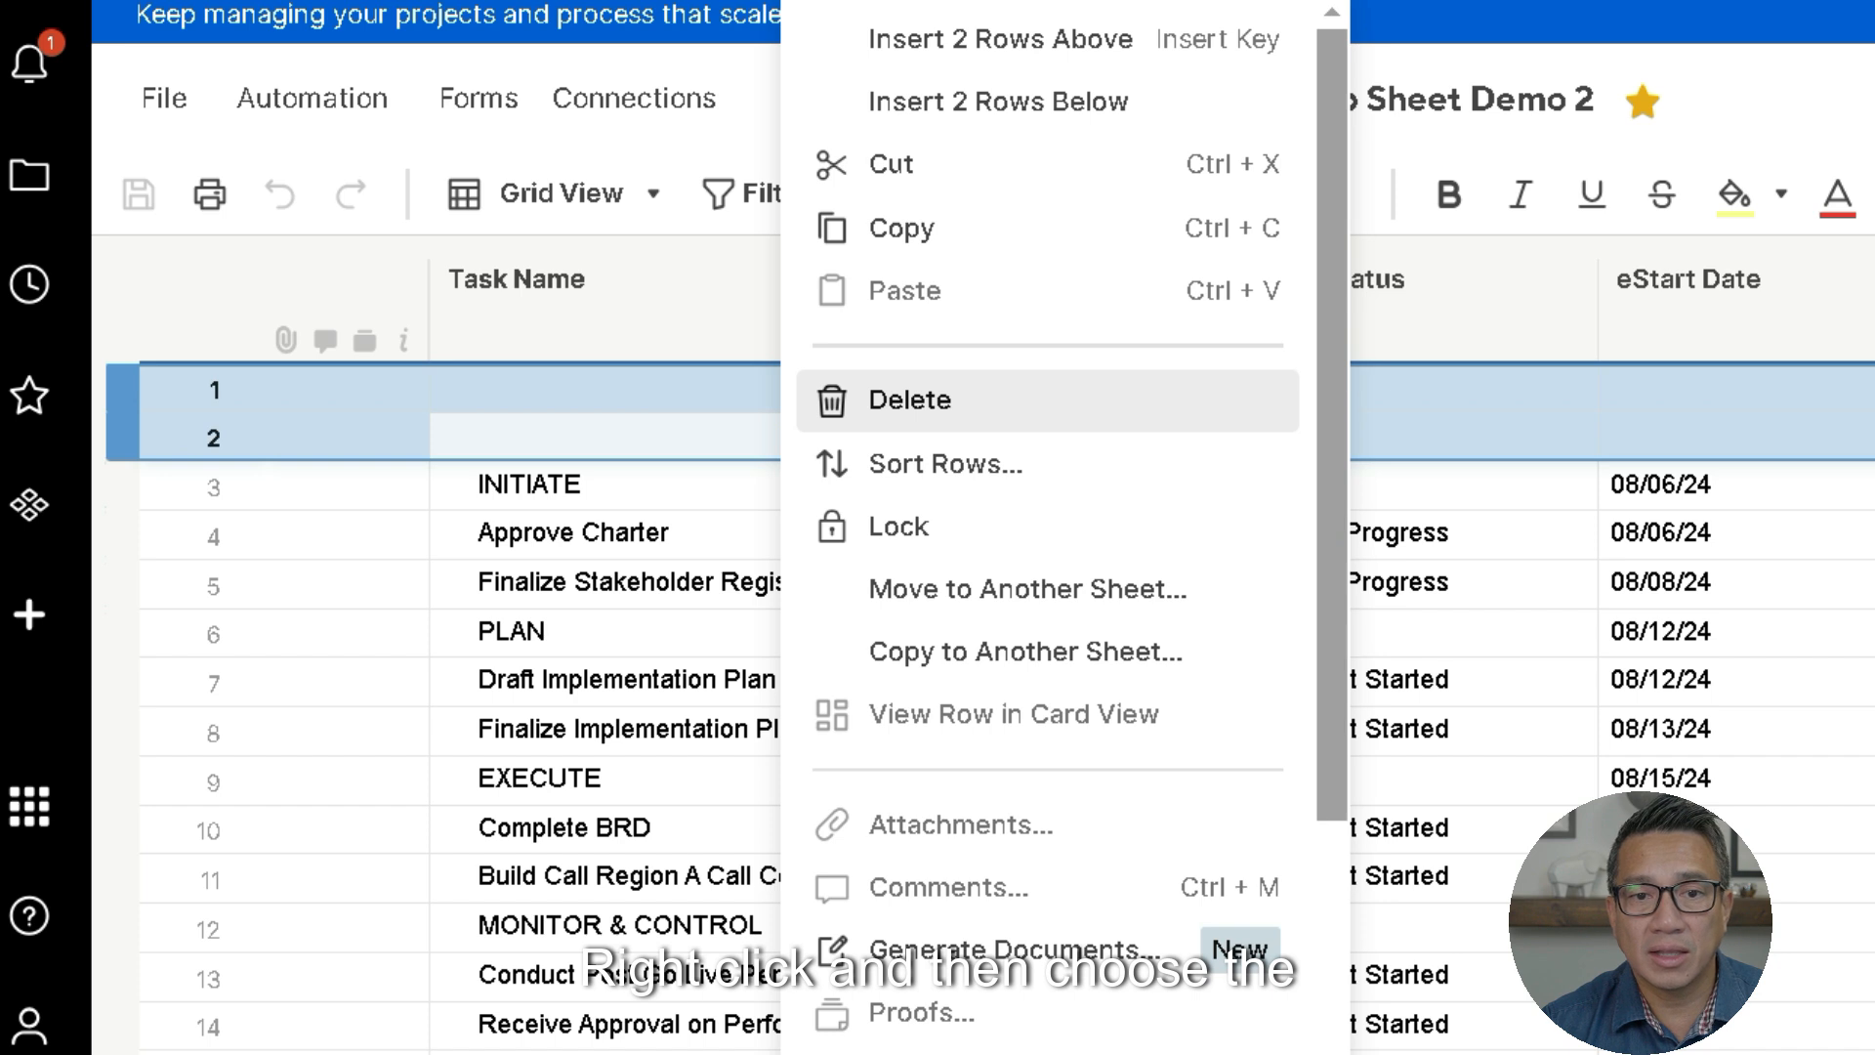
{"action": "left_click", "coordinate": [910, 400]}
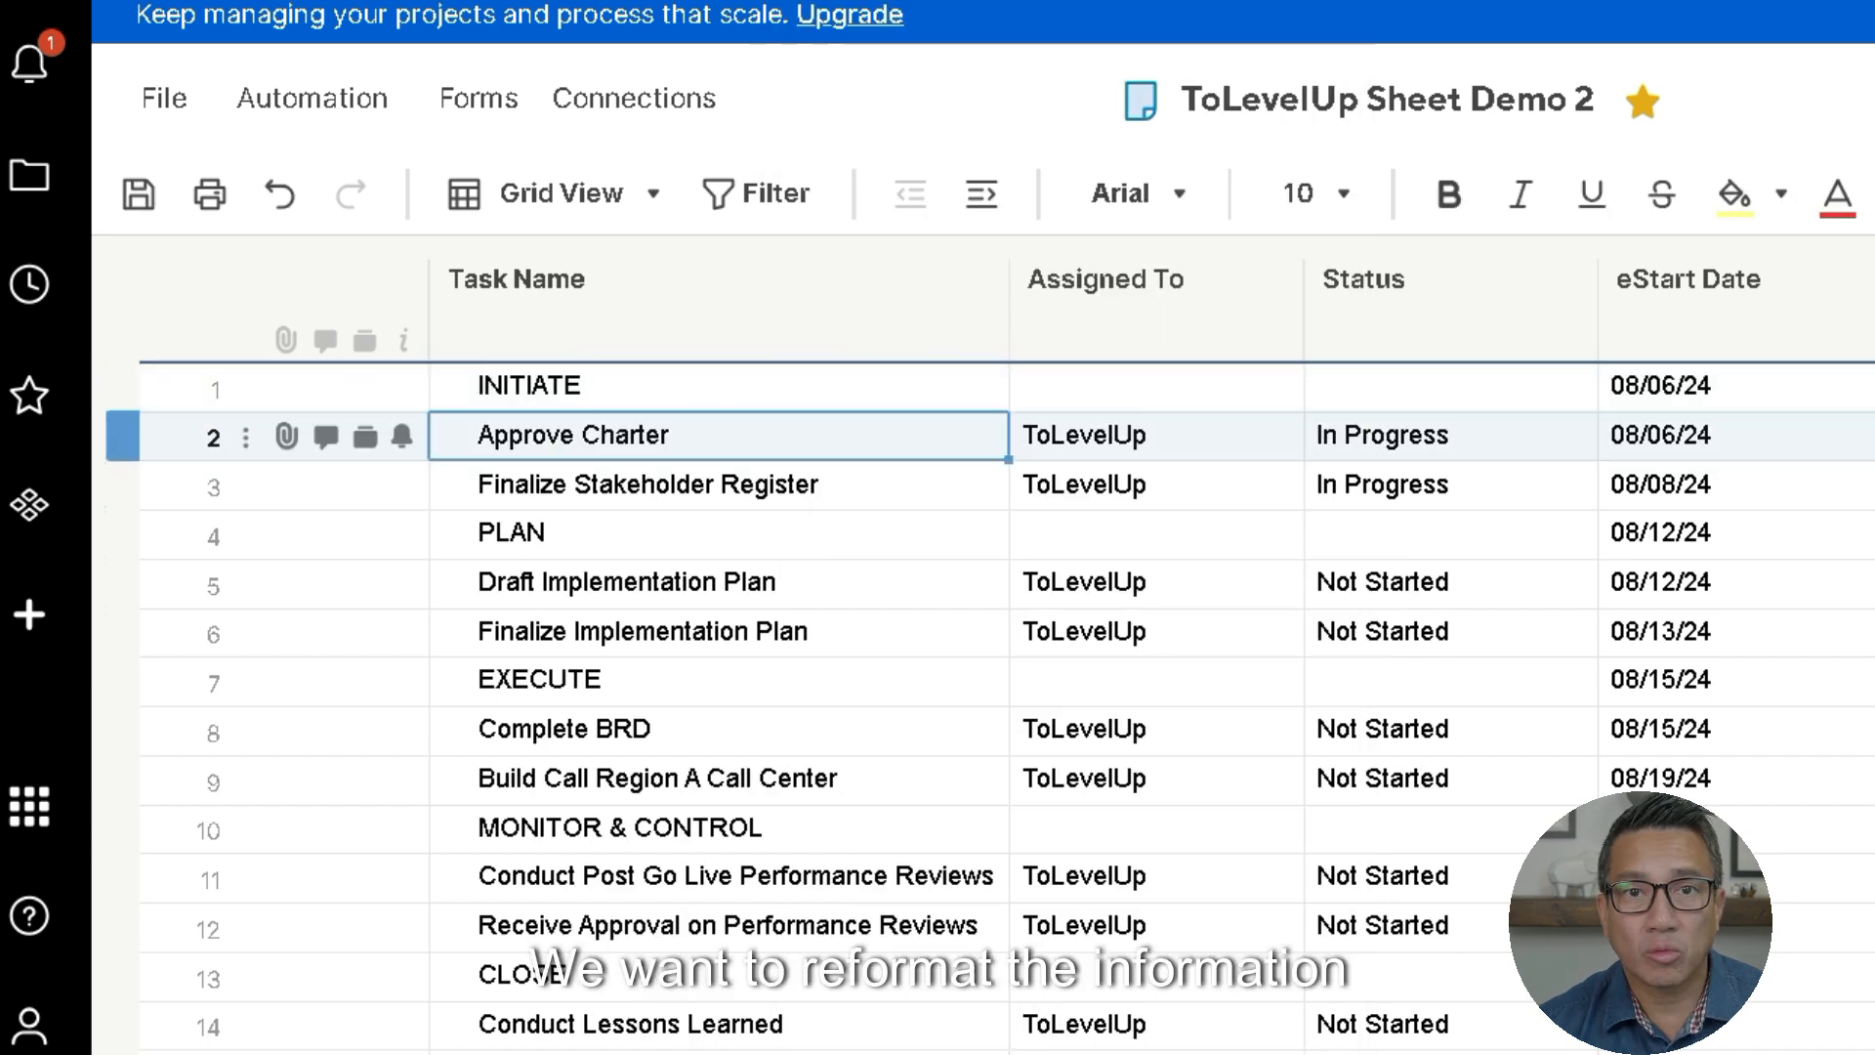
- Indent the two tasks under INITIATE and the two tasks under PLAN as child rows
{"action": "left_click", "coordinate": [722, 485], "text": "shift"}
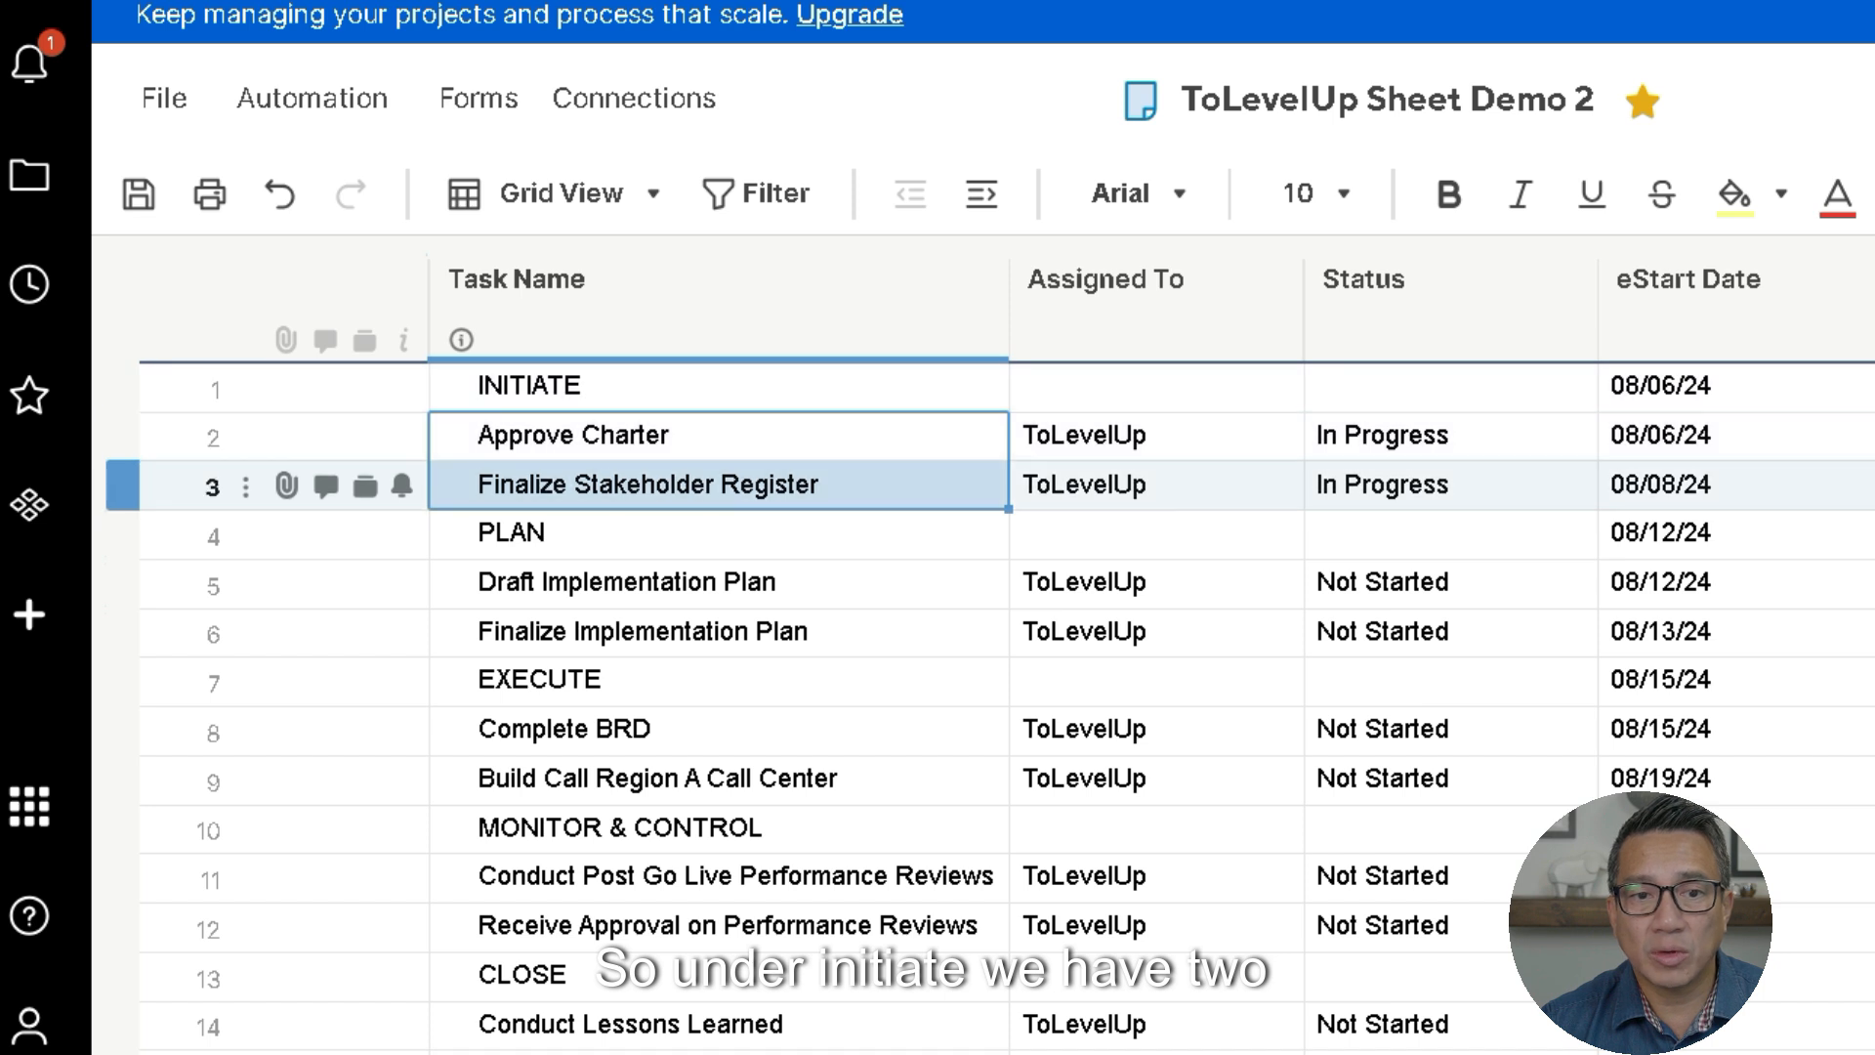
{"action": "left_click", "coordinate": [981, 193]}
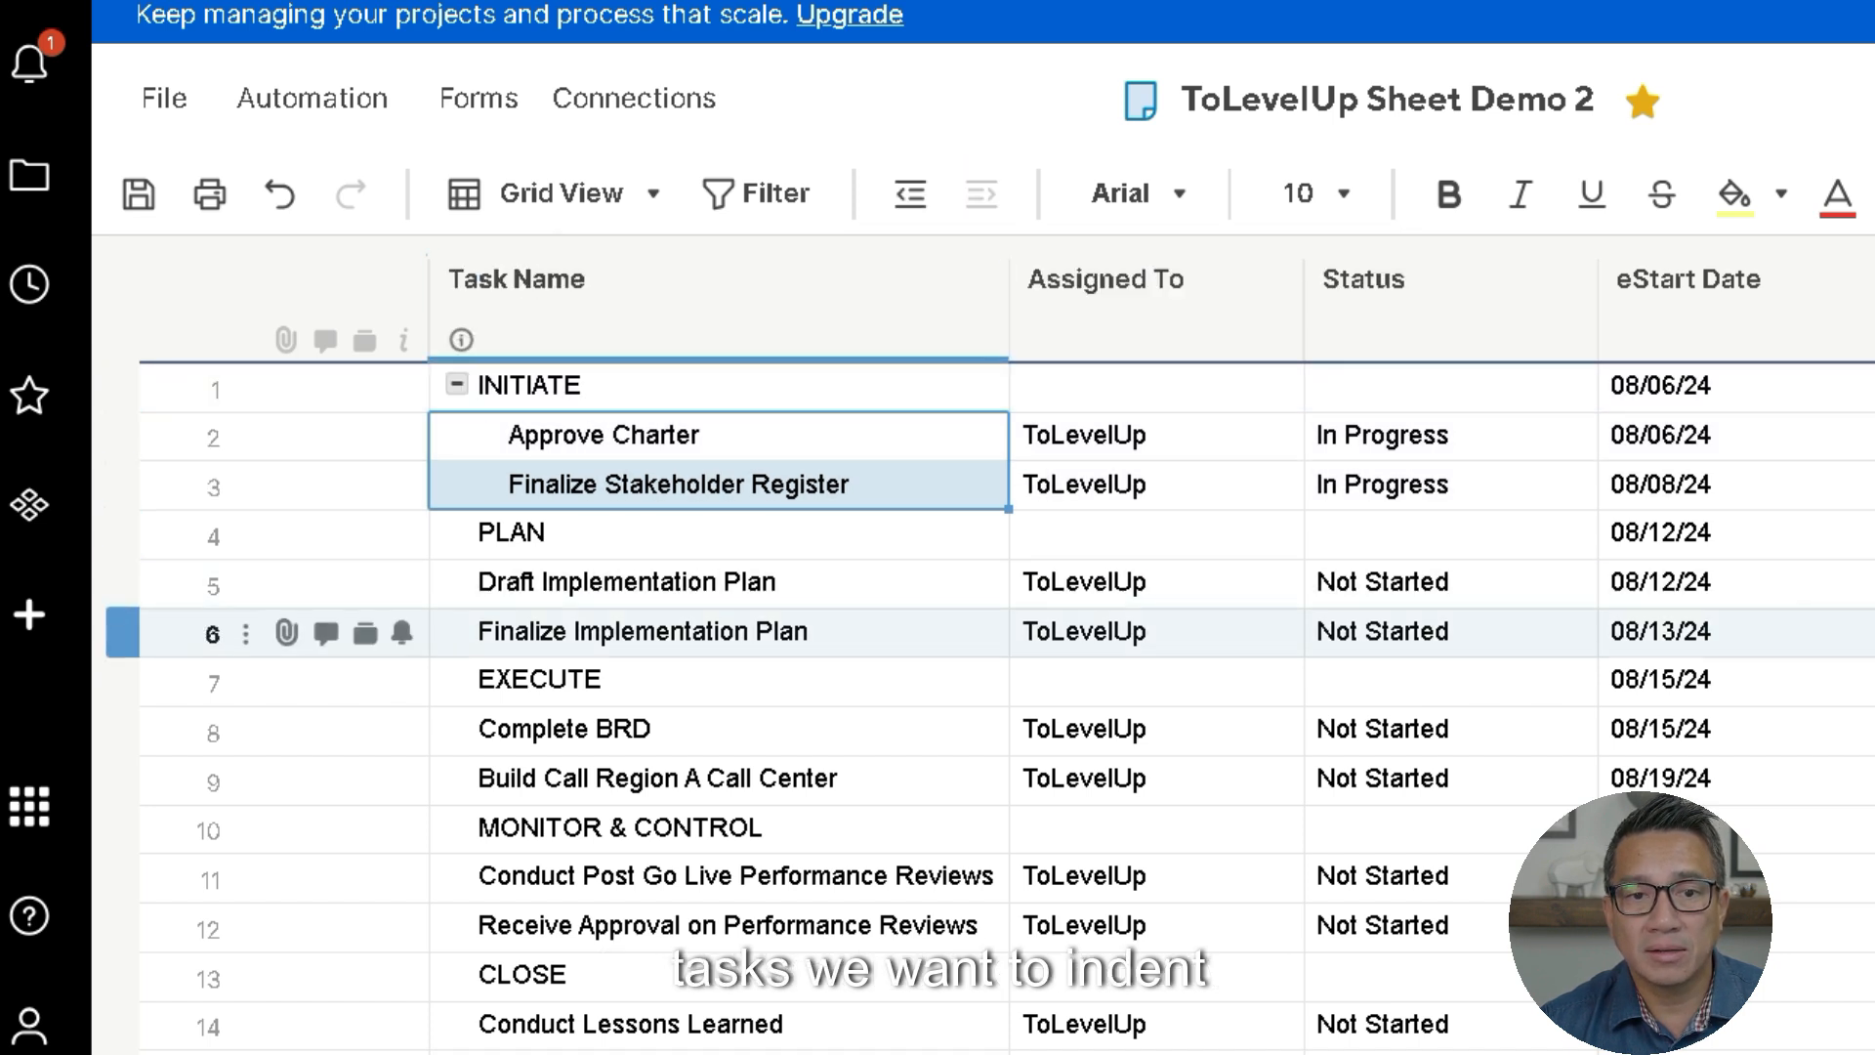
{"action": "left_click", "coordinate": [719, 584]}
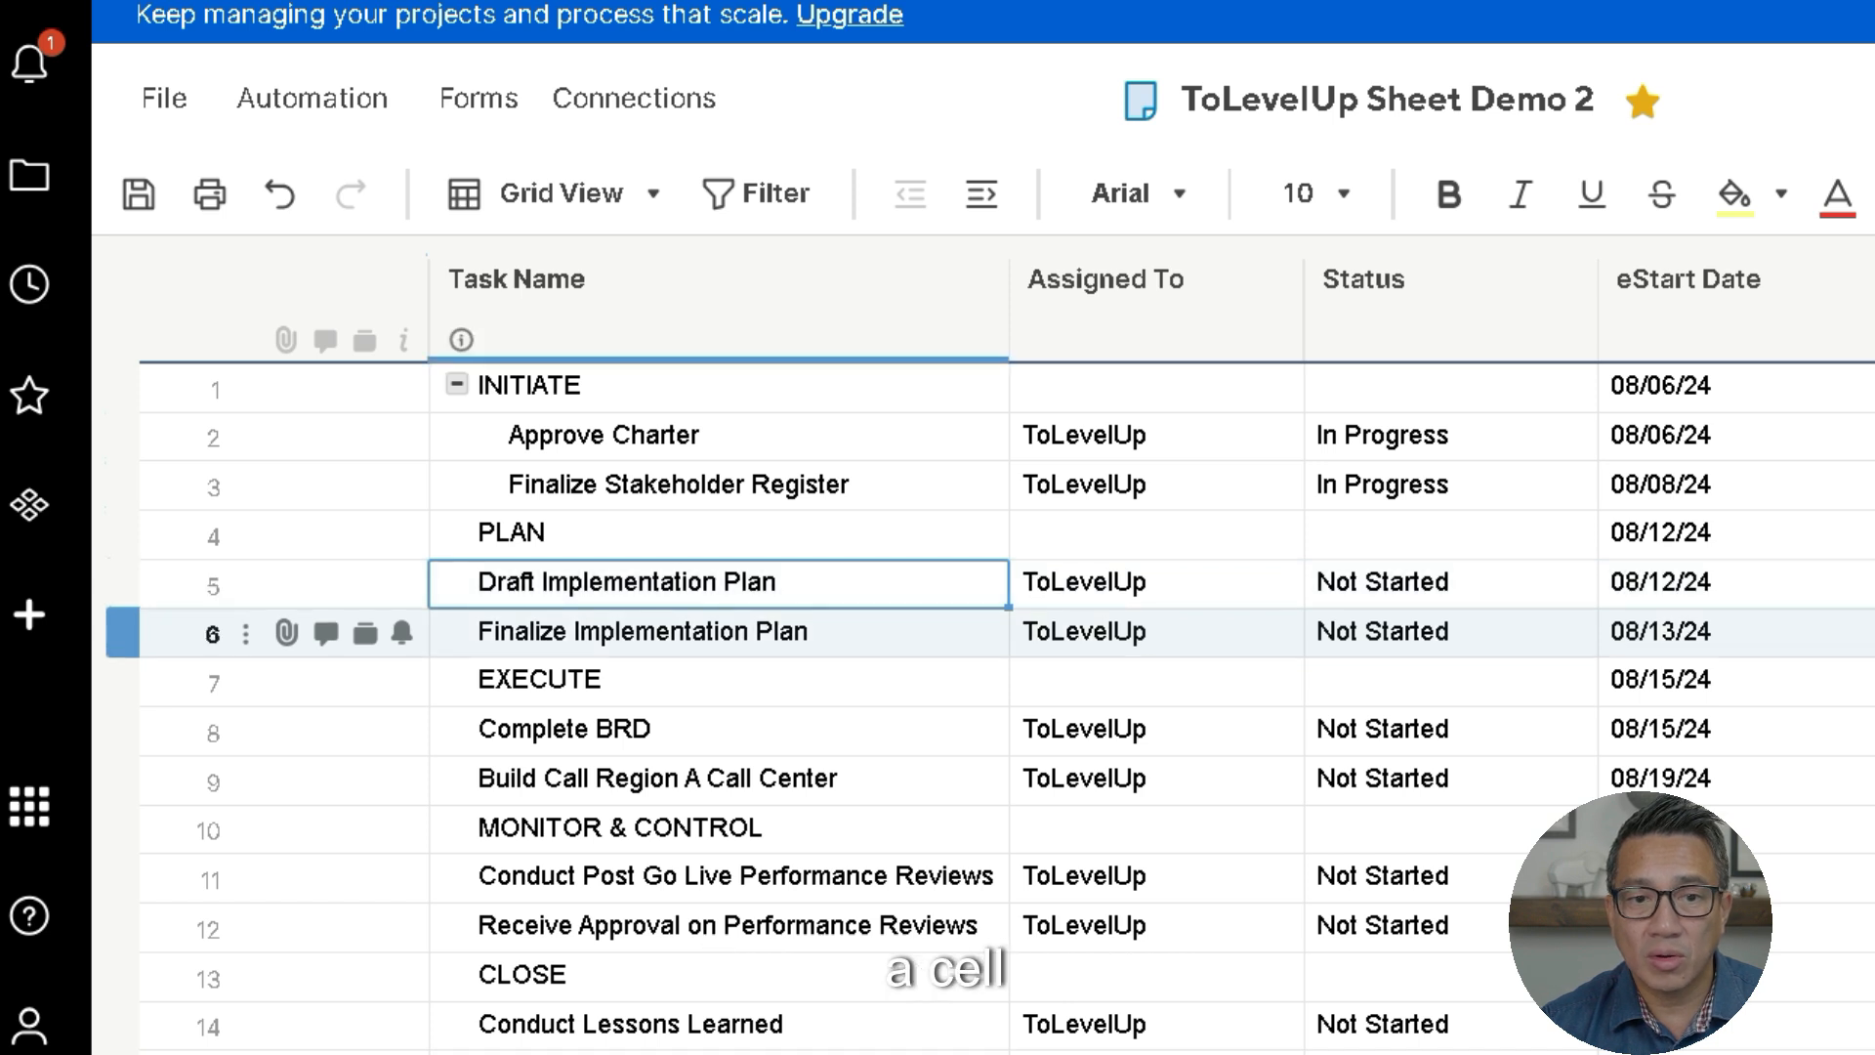
{"action": "key", "text": "shift+Down"}
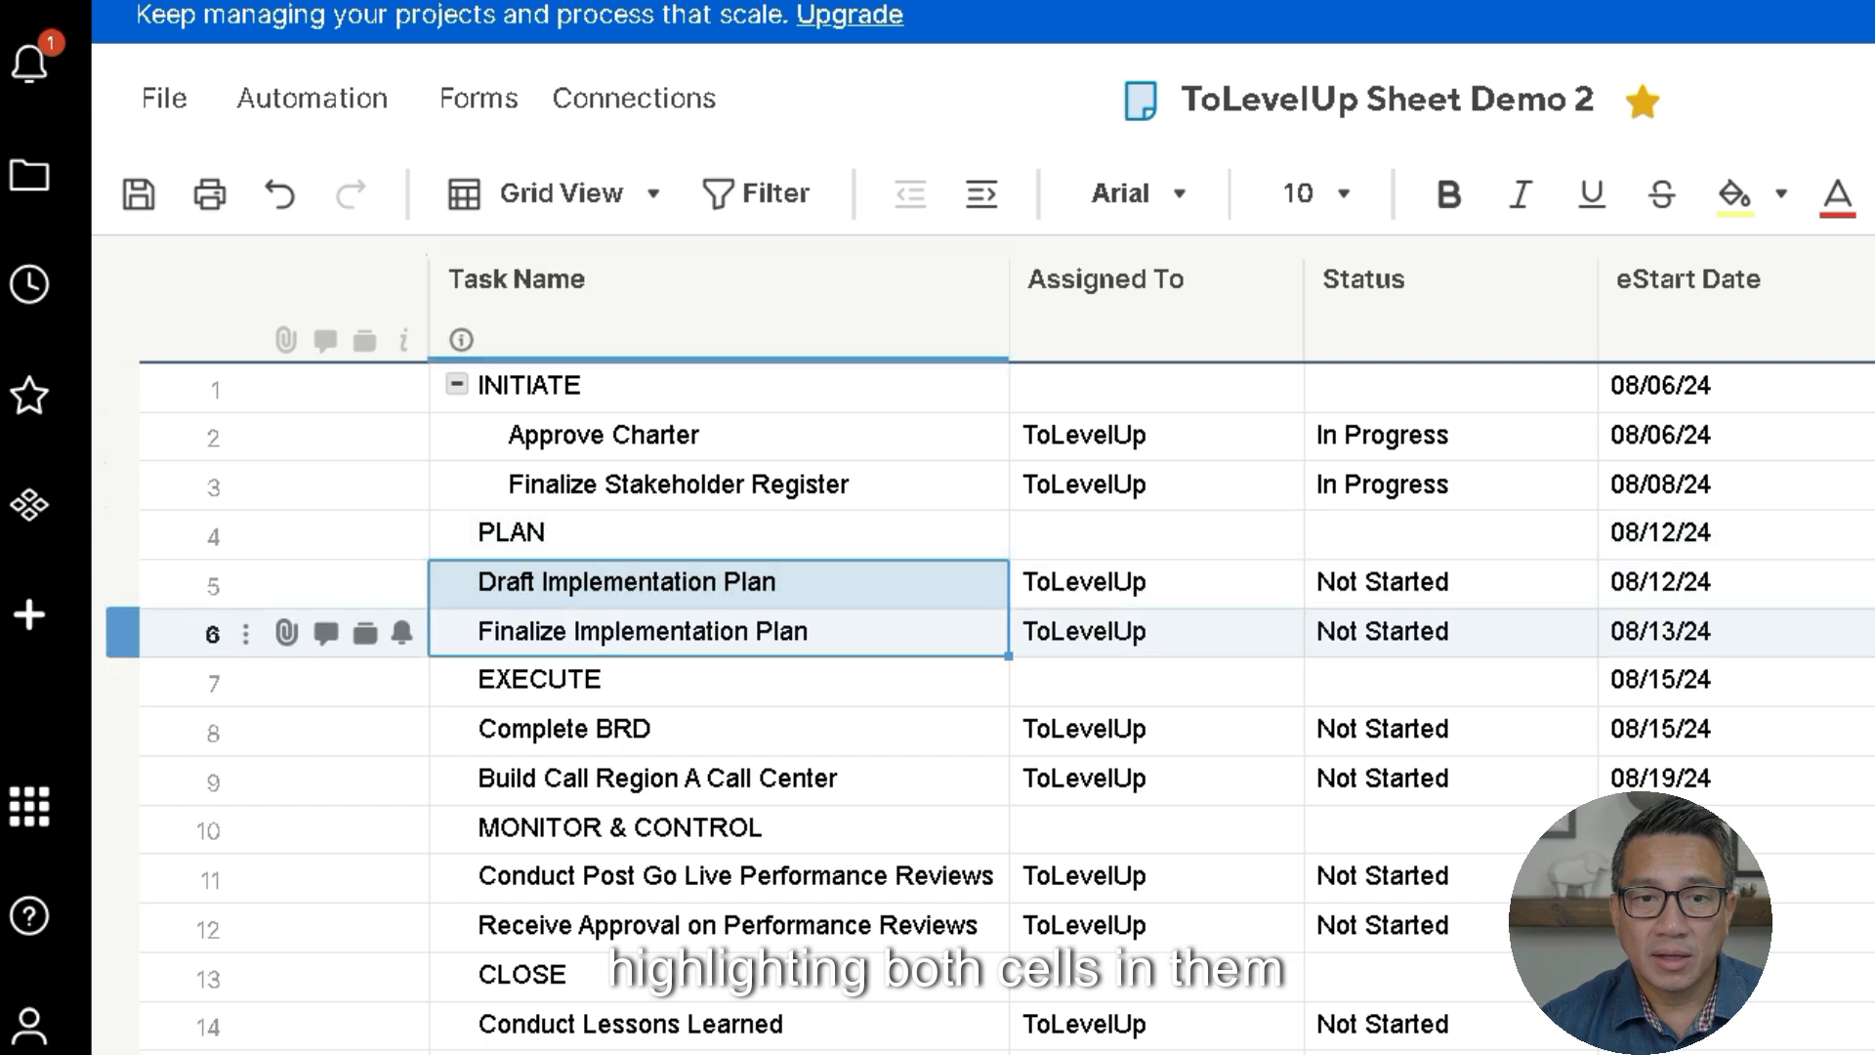
{"action": "left_click", "coordinate": [981, 195]}
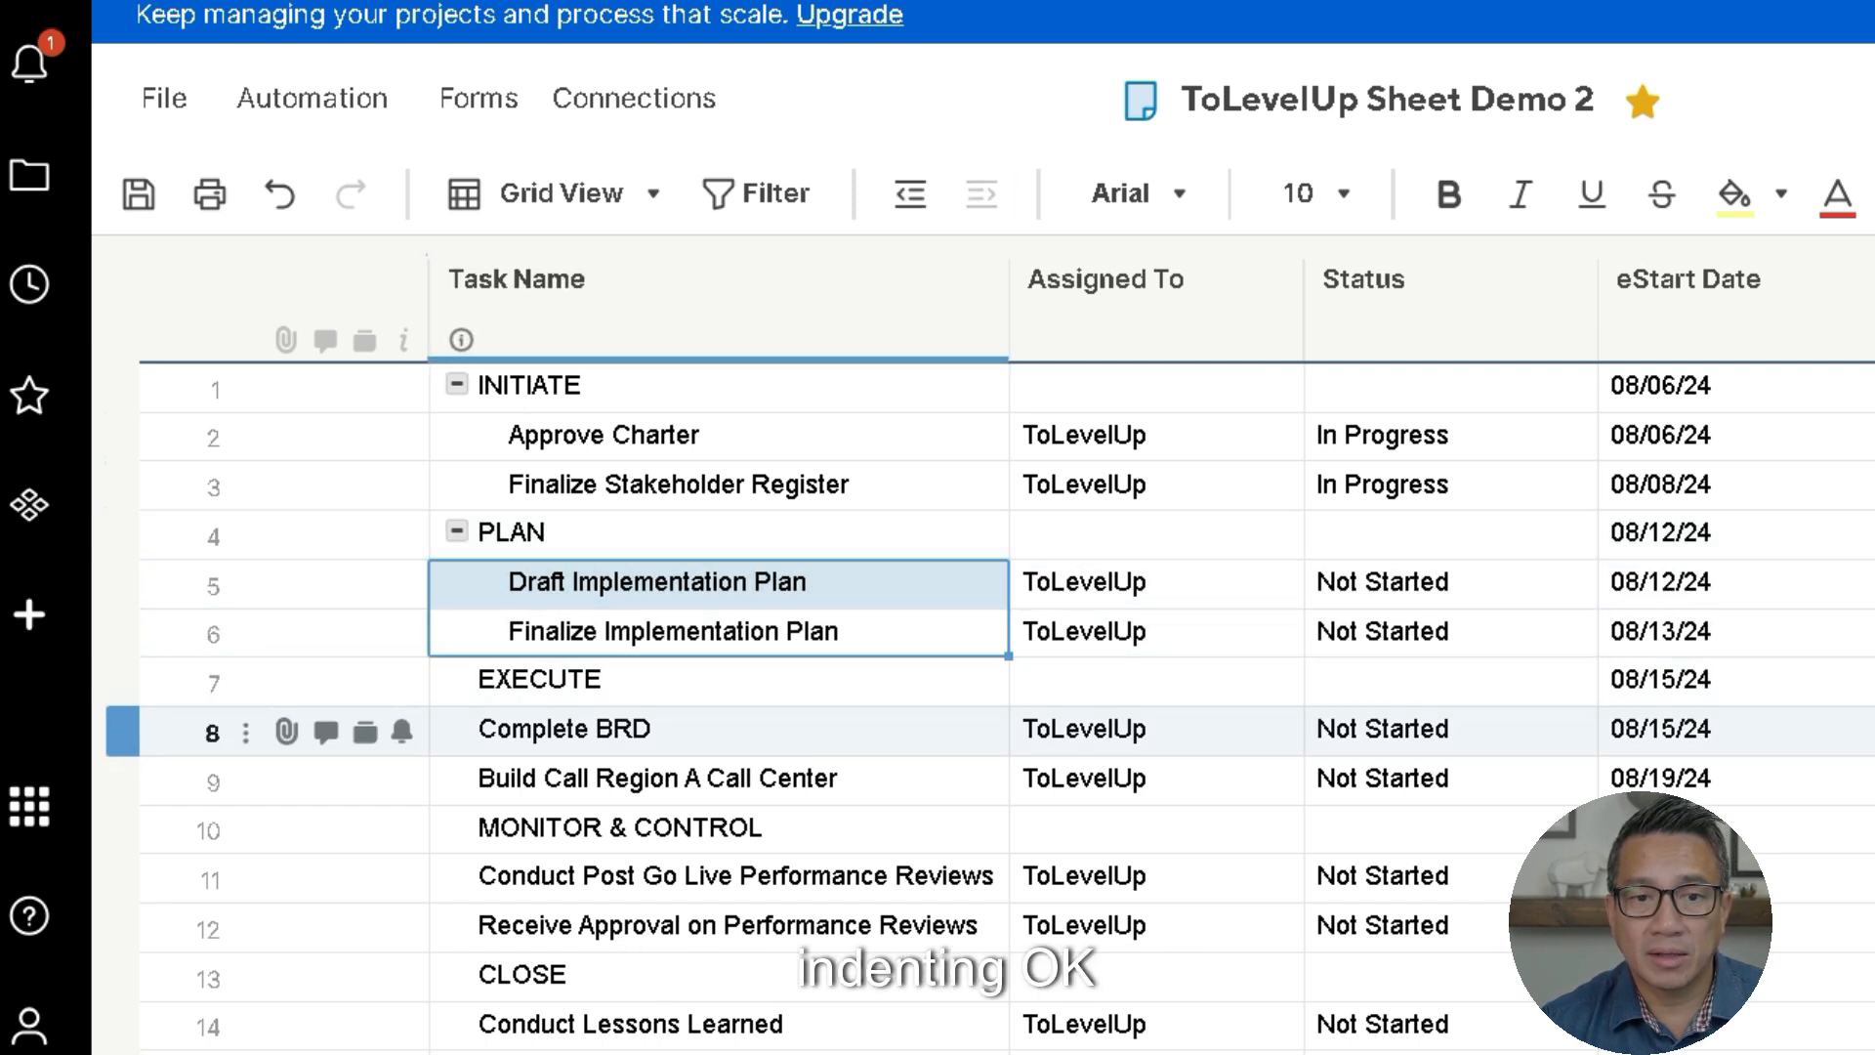
- Indent the two tasks under EXECUTE and the two tasks under MONITOR & CONTROL as child rows
{"action": "left_click", "coordinate": [719, 731]}
{"action": "left_click_drag", "start_coordinate": [718, 778], "coordinate": [719, 734]}
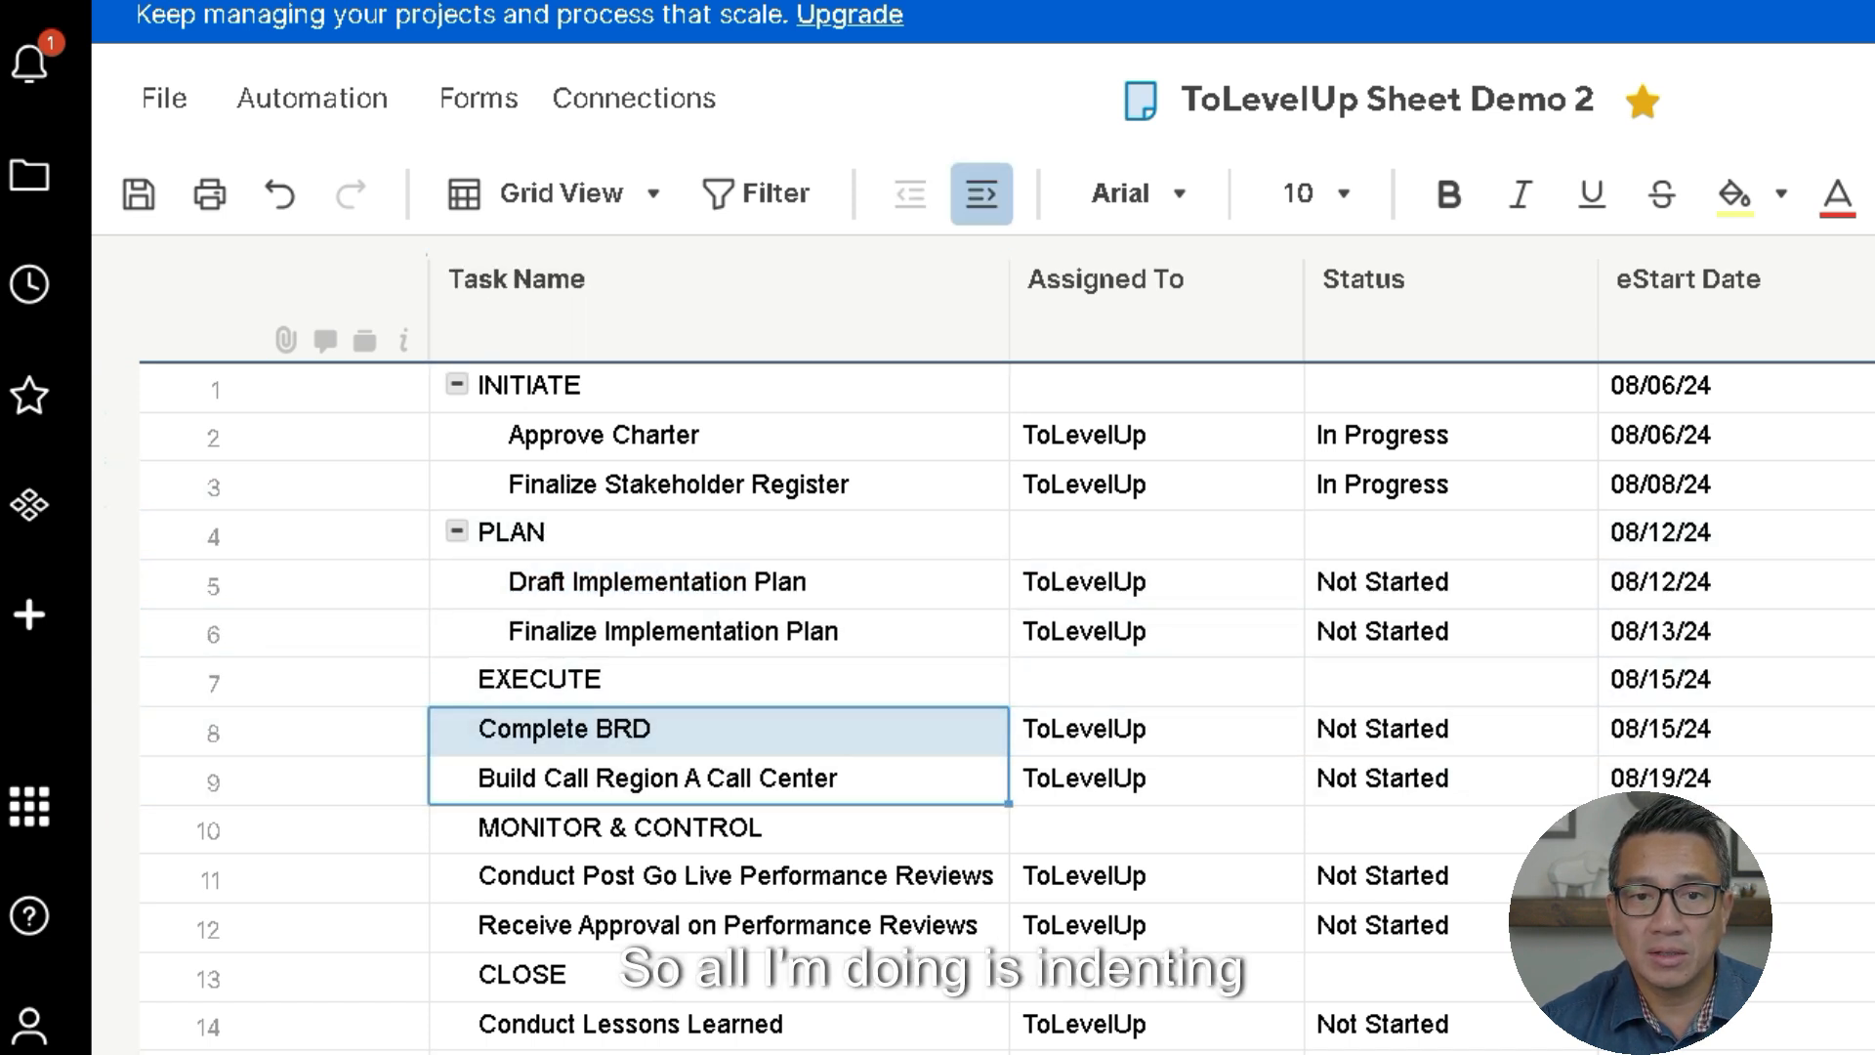
{"action": "left_click", "coordinate": [981, 195]}
{"action": "scroll", "coordinate": [719, 586], "scroll_direction": "down", "scroll_amount": 1}
{"action": "left_click", "coordinate": [719, 773]}
{"action": "left_click", "coordinate": [719, 822], "text": "shift"}
{"action": "left_click", "coordinate": [982, 194]}
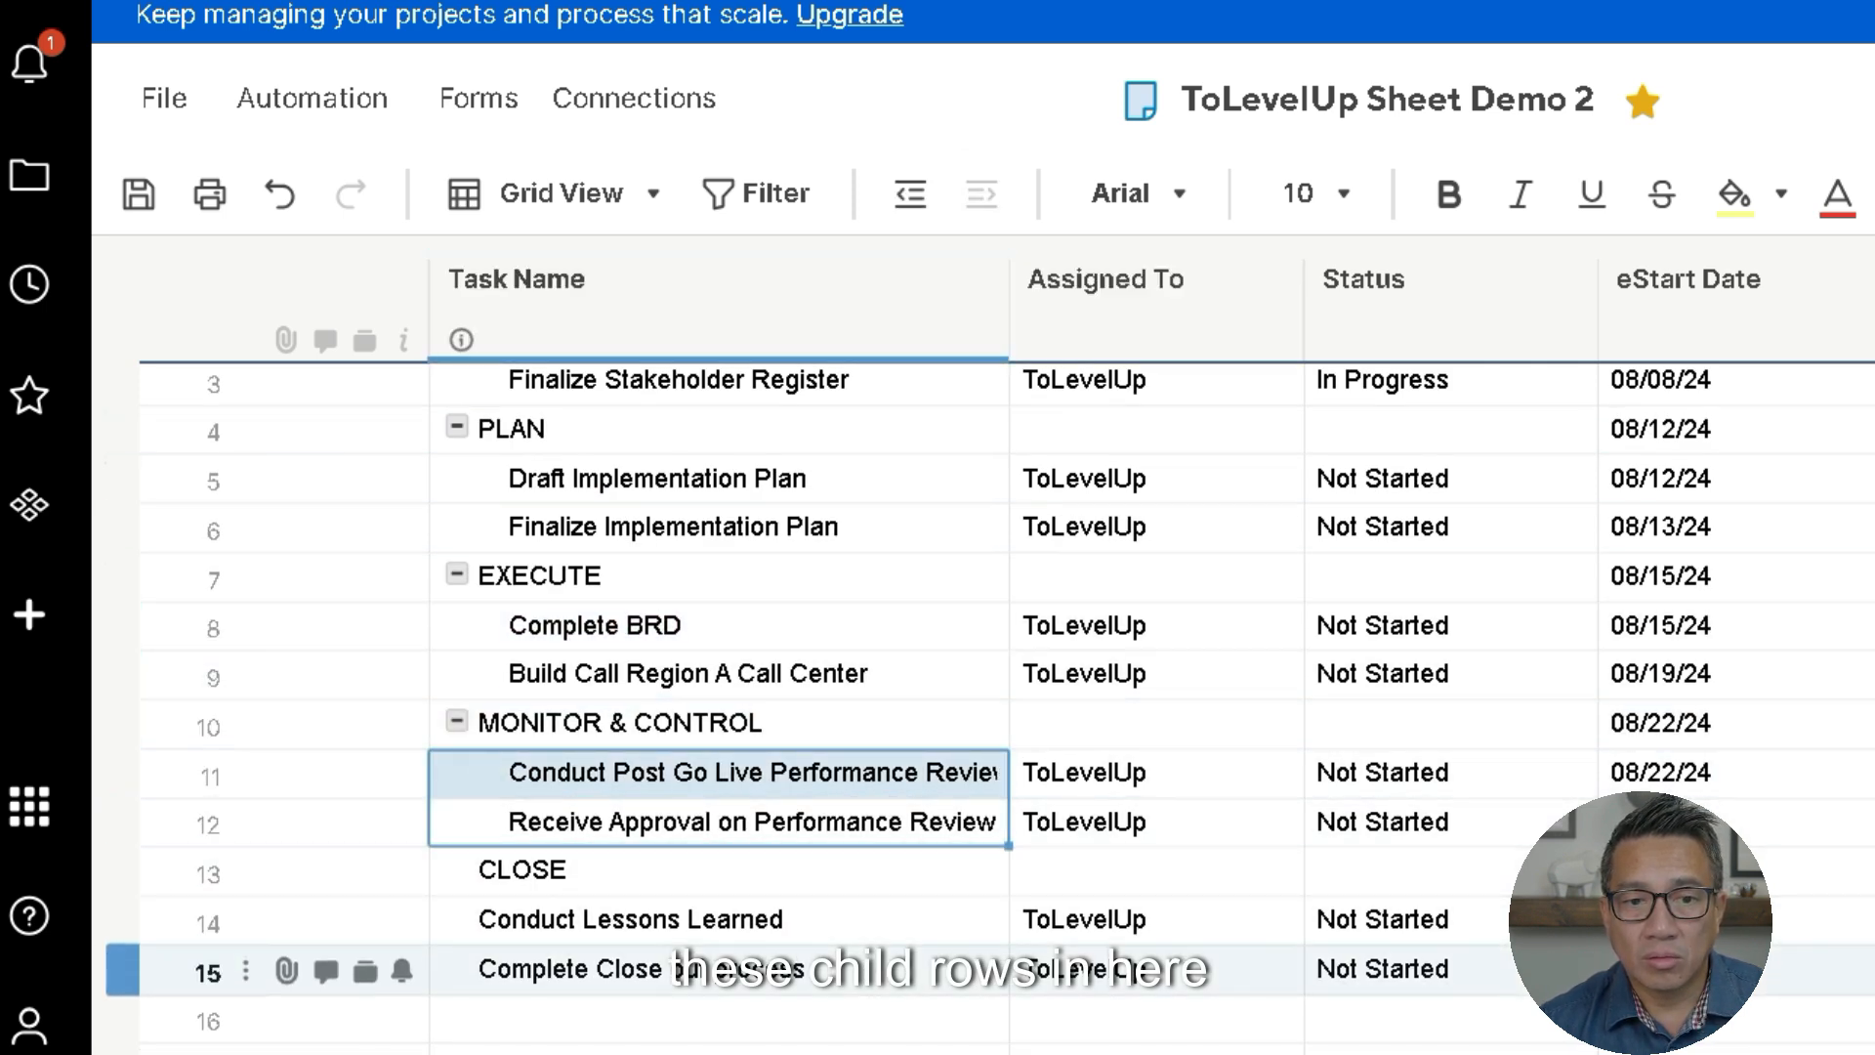
- Indent Conduct Lessons Learned and Complete Close out process as child rows of CLOSE
{"action": "left_click", "coordinate": [719, 920]}
{"action": "left_click", "coordinate": [719, 969], "text": "shift"}
{"action": "left_click", "coordinate": [982, 195]}
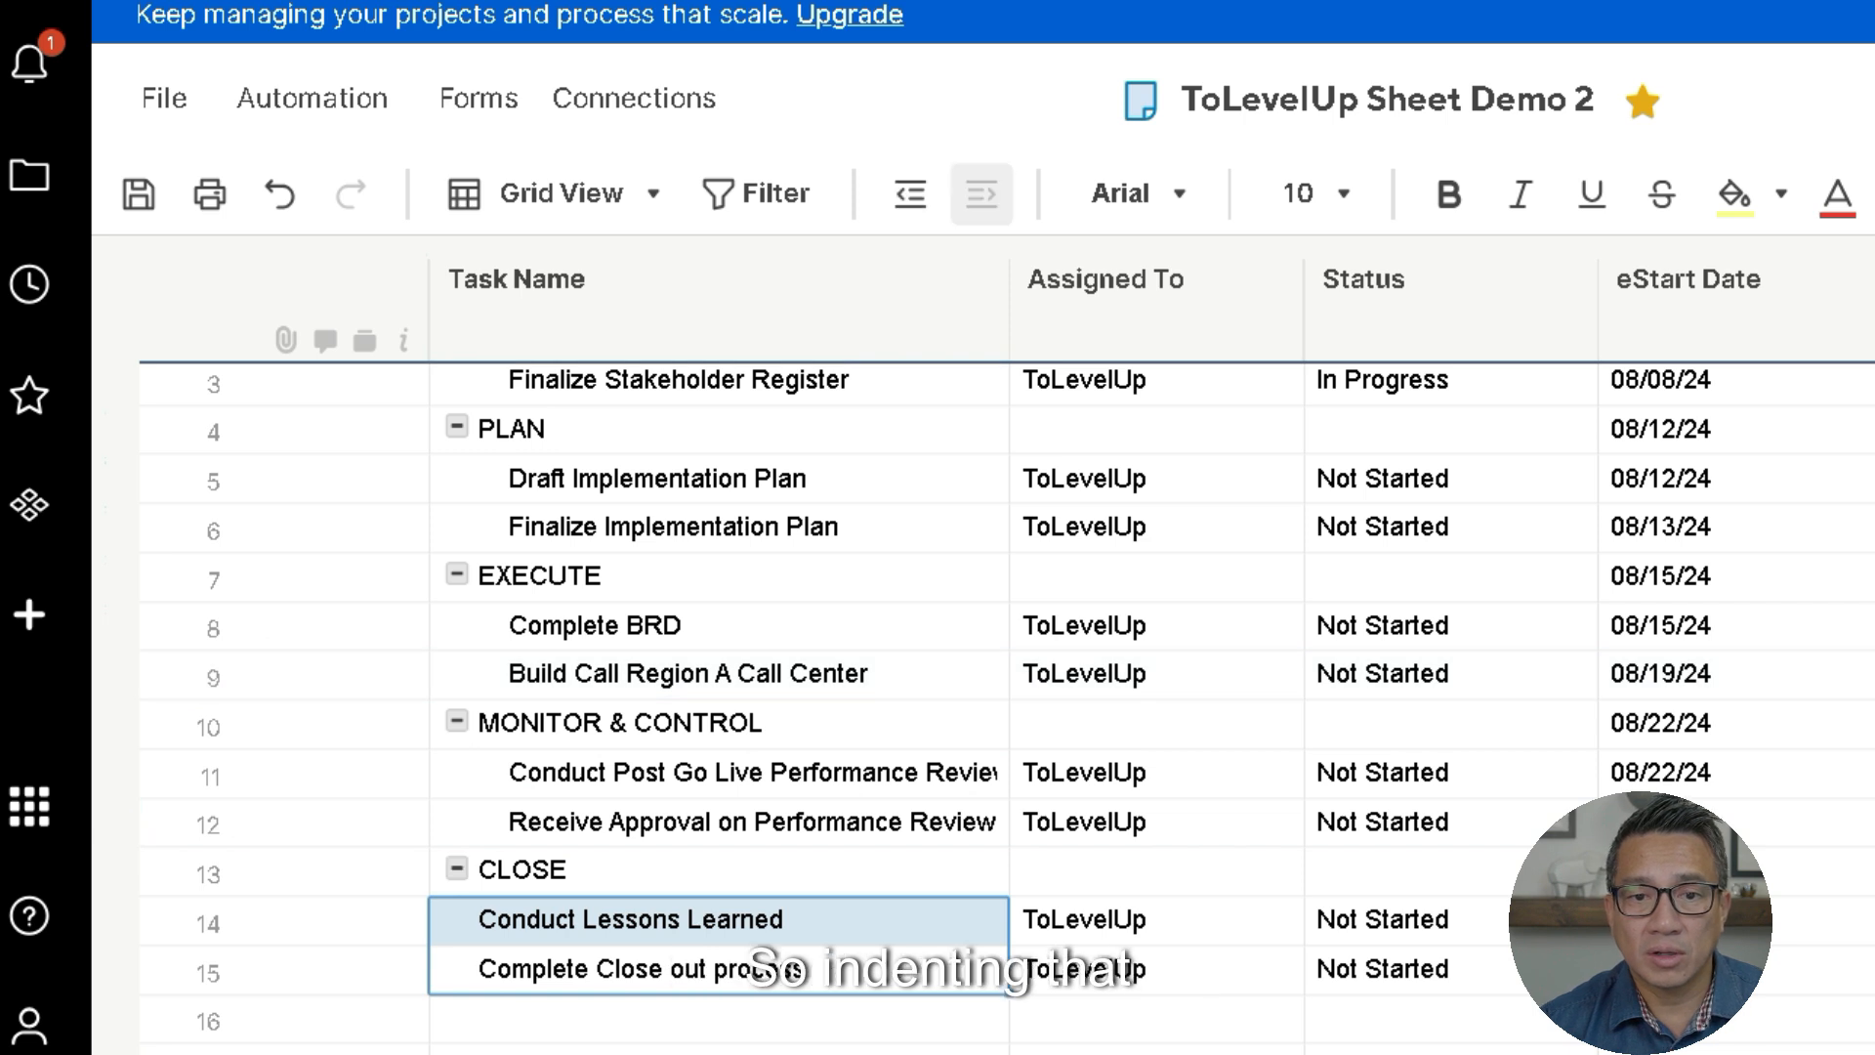
- Make the INITIATE and PLAN parent task names bold
{"action": "scroll", "coordinate": [718, 724], "scroll_direction": "up", "scroll_amount": 1}
{"action": "left_click", "coordinate": [718, 386]}
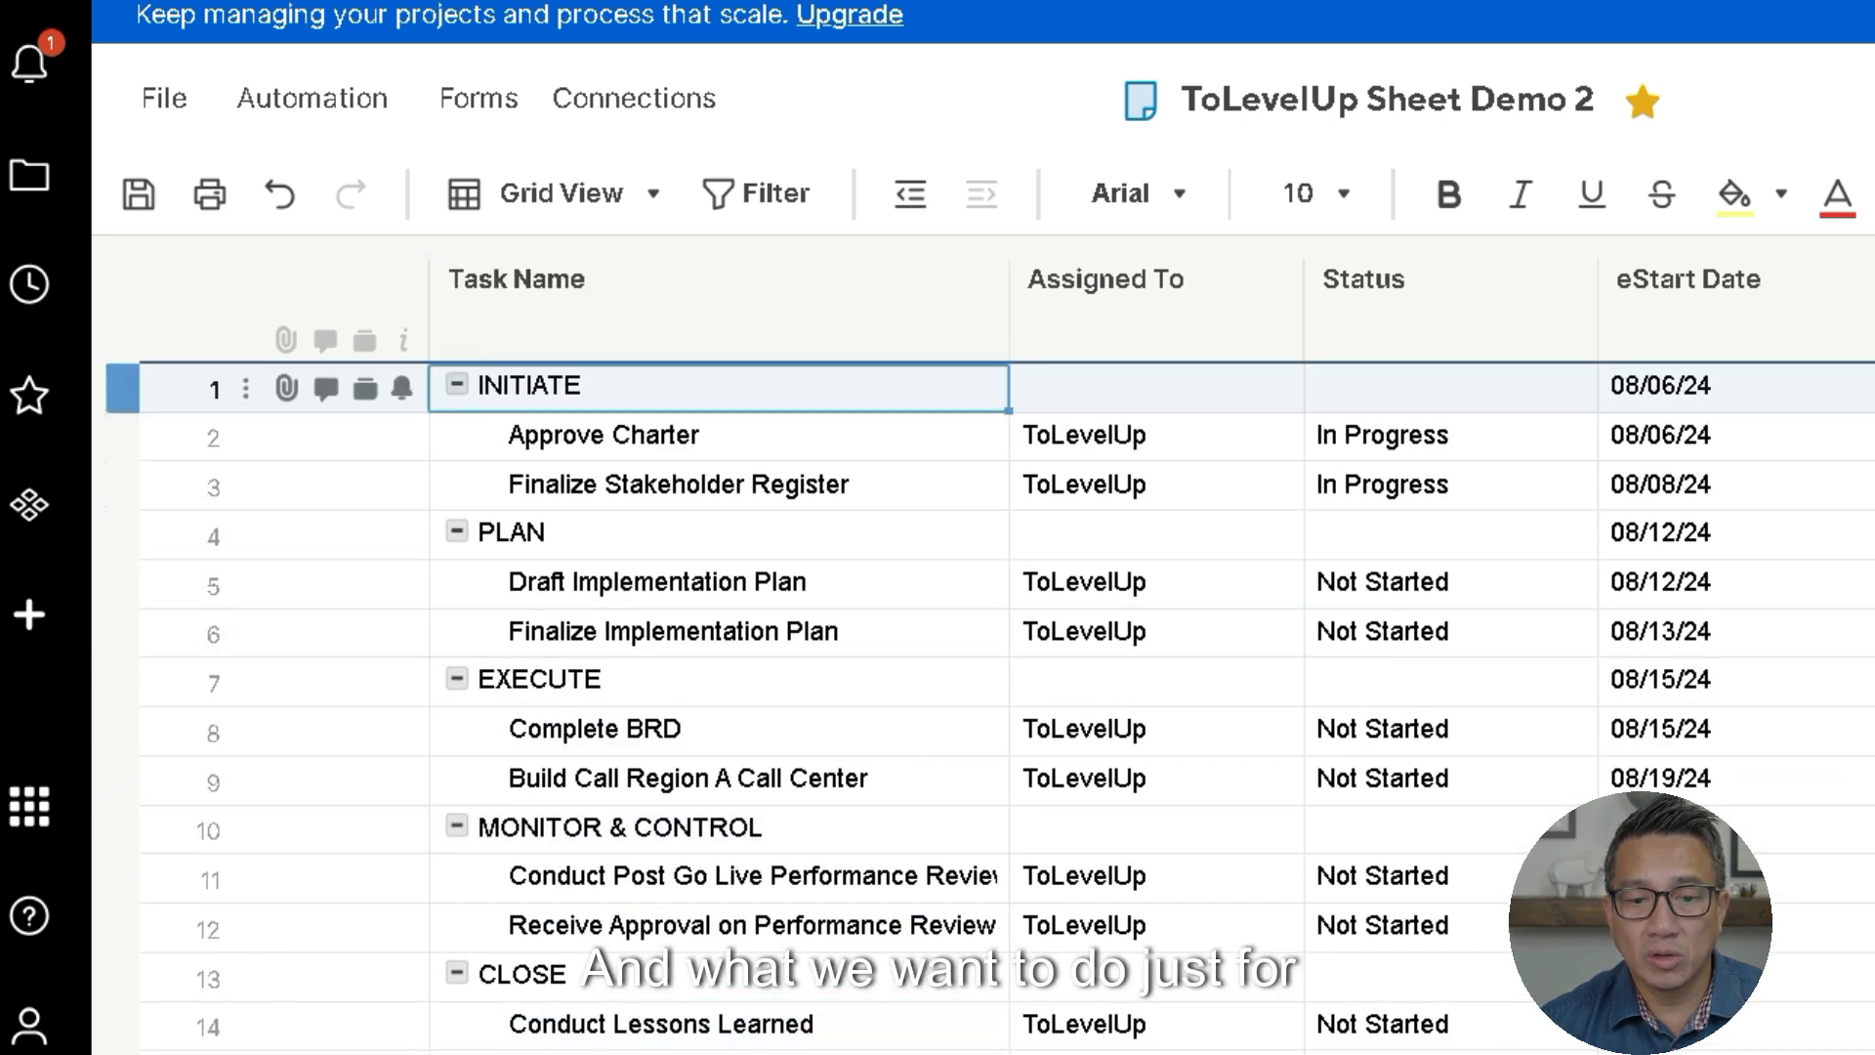
{"action": "left_click", "coordinate": [1449, 194]}
{"action": "key", "text": "Down"}
{"action": "key", "text": "Down"}
{"action": "key", "text": "Down"}
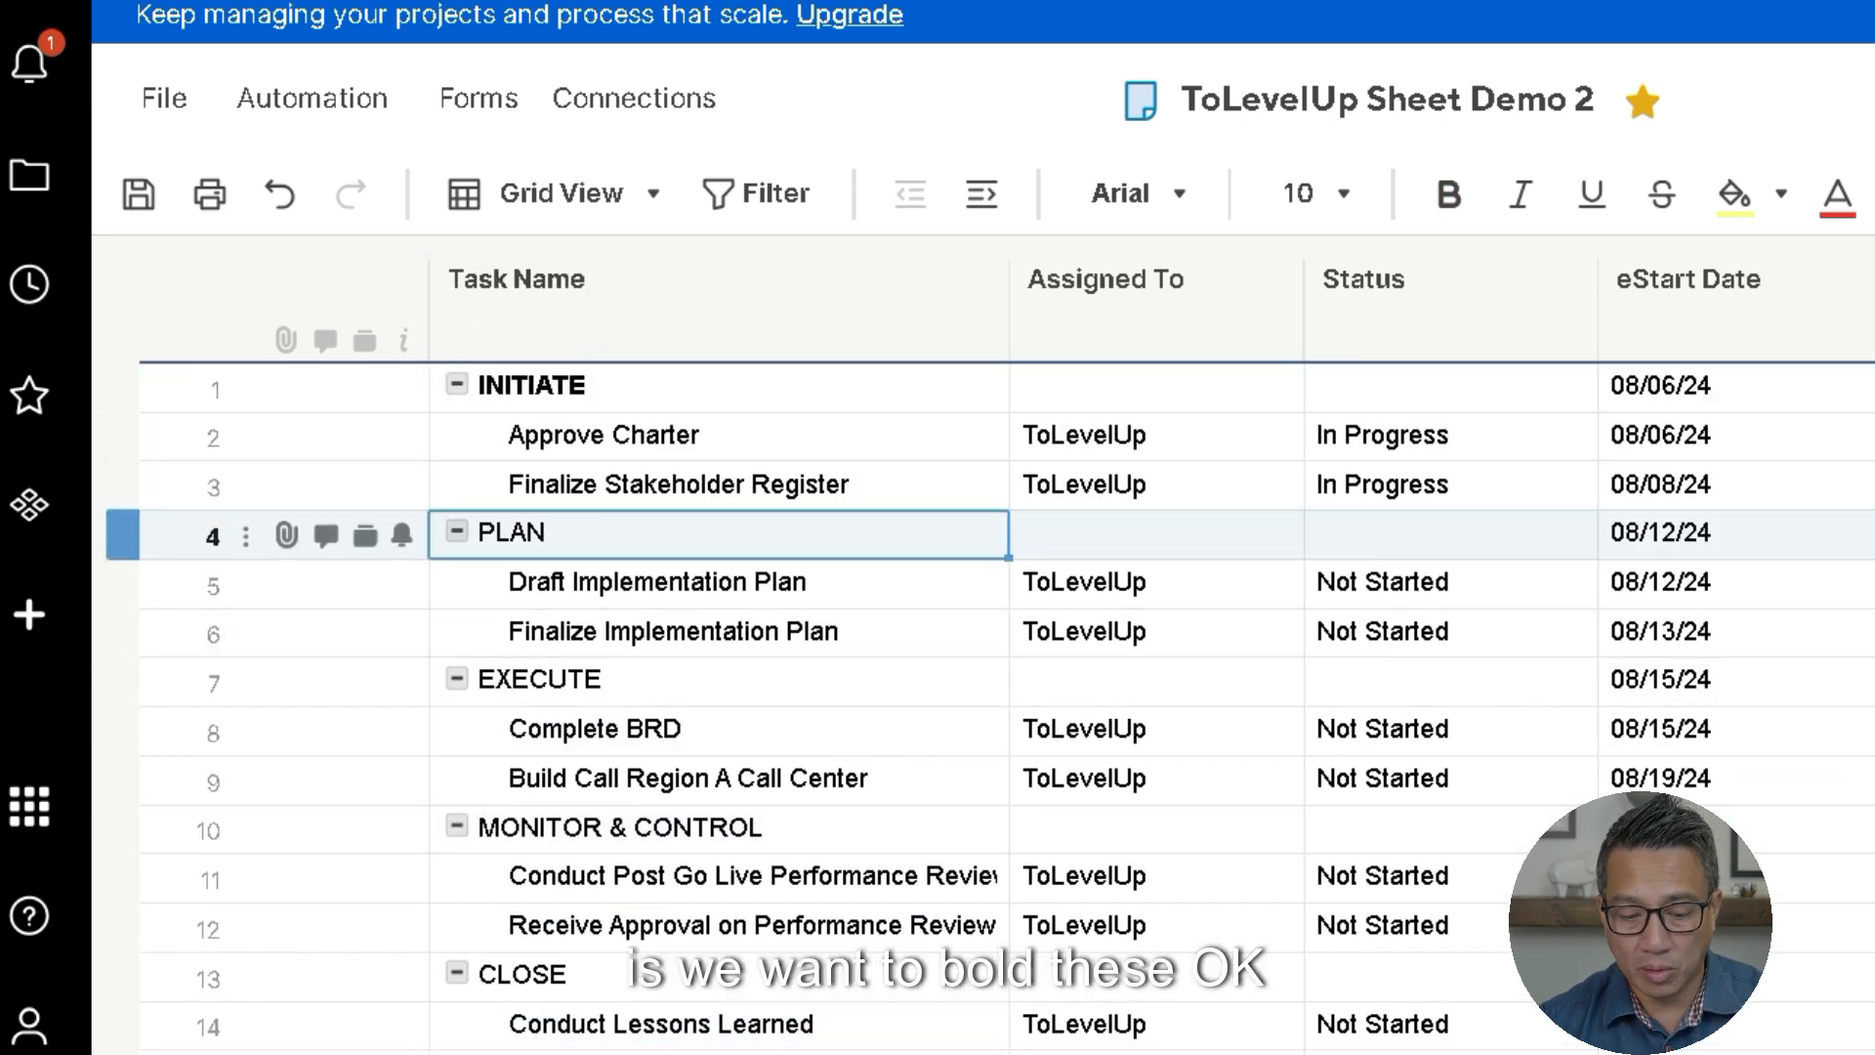
{"action": "key", "text": "ctrl+b"}
- Make the EXECUTE, MONITOR & CONTROL and CLOSE parent task names bold
{"action": "left_click", "coordinate": [719, 681]}
{"action": "key", "text": "ctrl+b"}
{"action": "left_click", "coordinate": [719, 828]}
{"action": "key", "text": "ctrl+b"}
{"action": "left_click", "coordinate": [719, 976]}
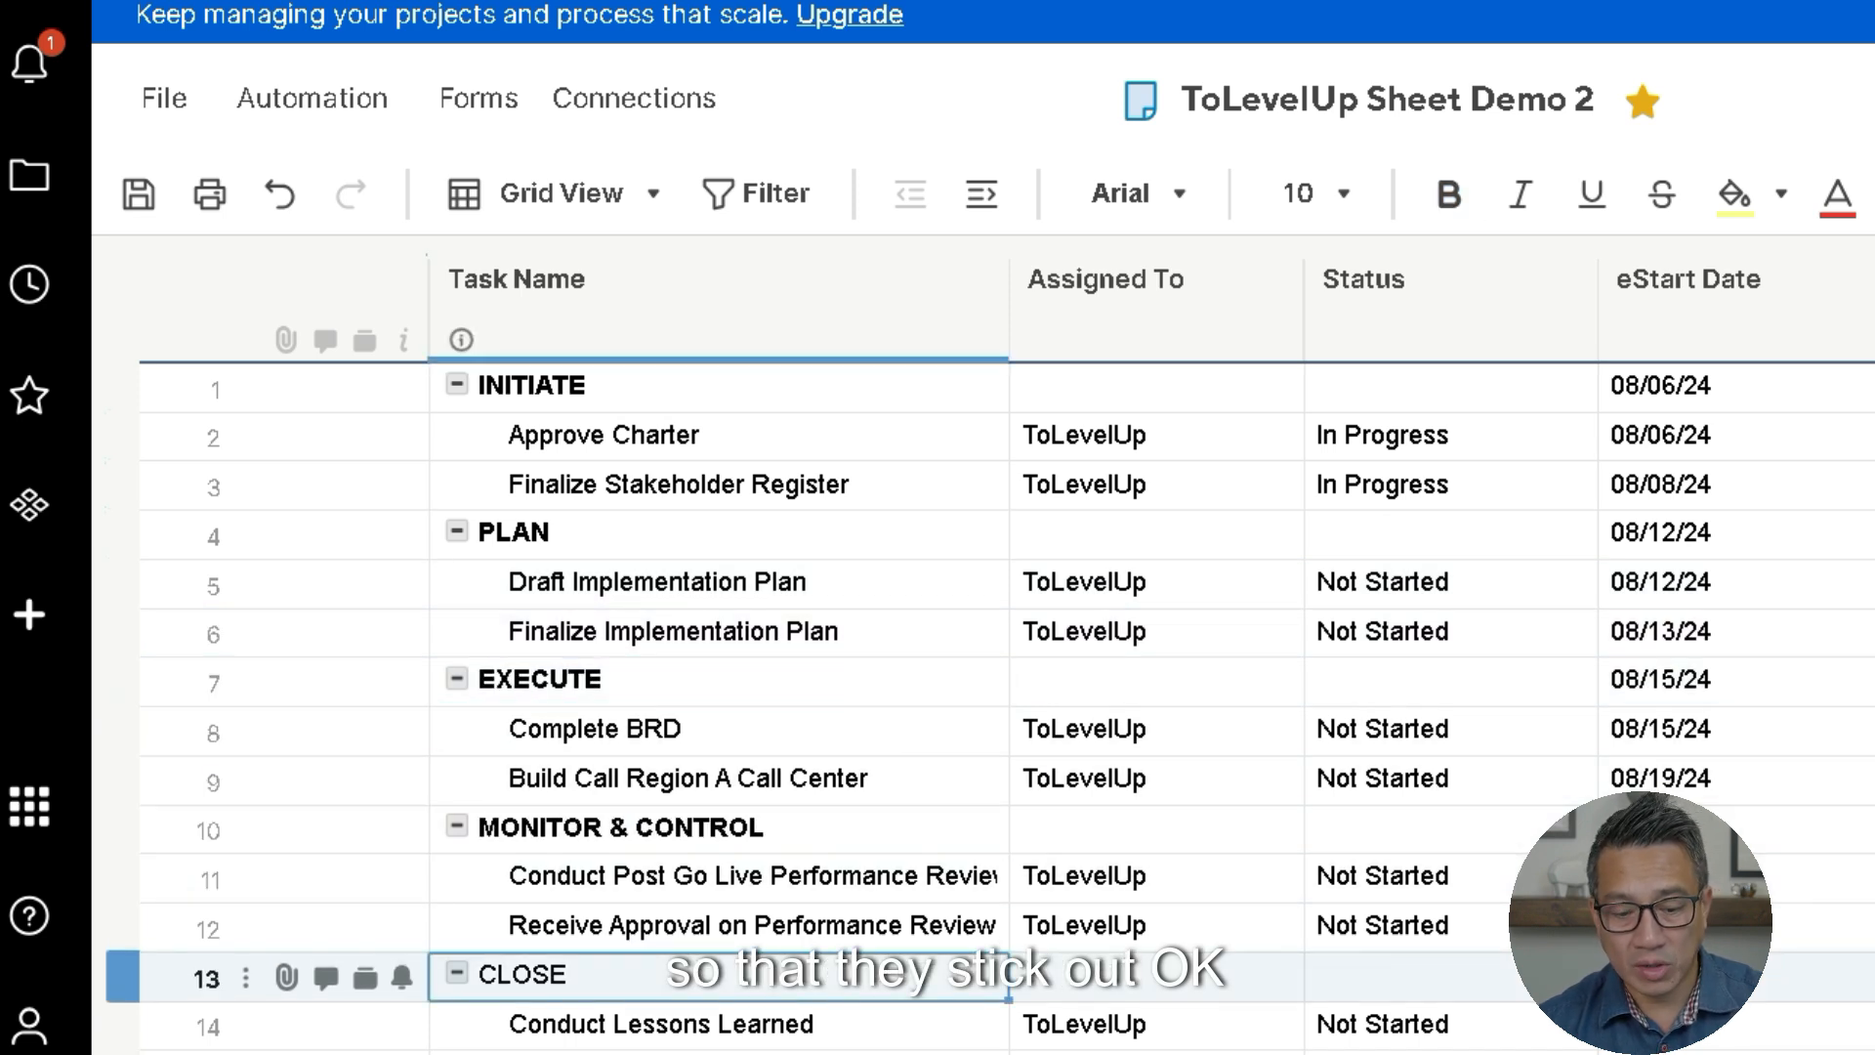
{"action": "key", "text": "ctrl+b"}
{"action": "scroll", "coordinate": [718, 976], "scroll_direction": "down", "scroll_amount": 3}
{"action": "scroll", "coordinate": [719, 879], "scroll_direction": "up", "scroll_amount": 3}
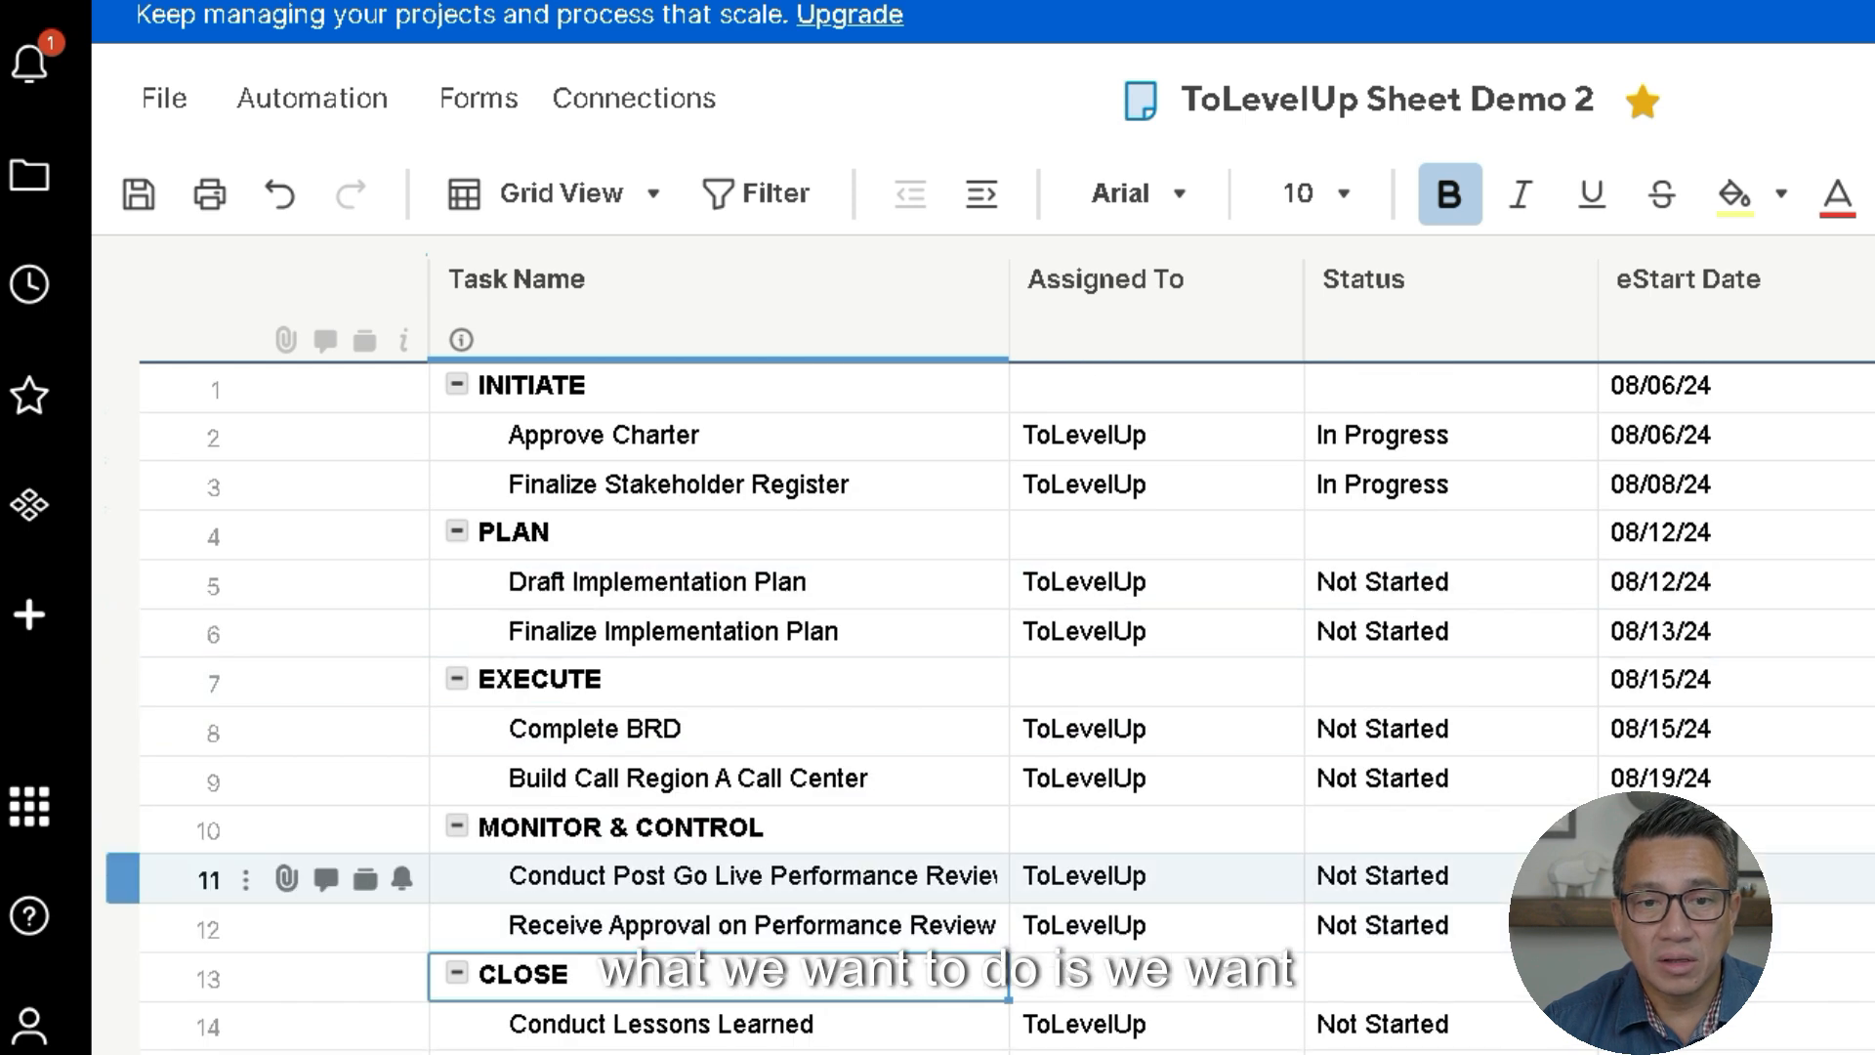
- Auto-fit the Task Name column width so the indented task names show in full
{"action": "left_click", "coordinate": [938, 876]}
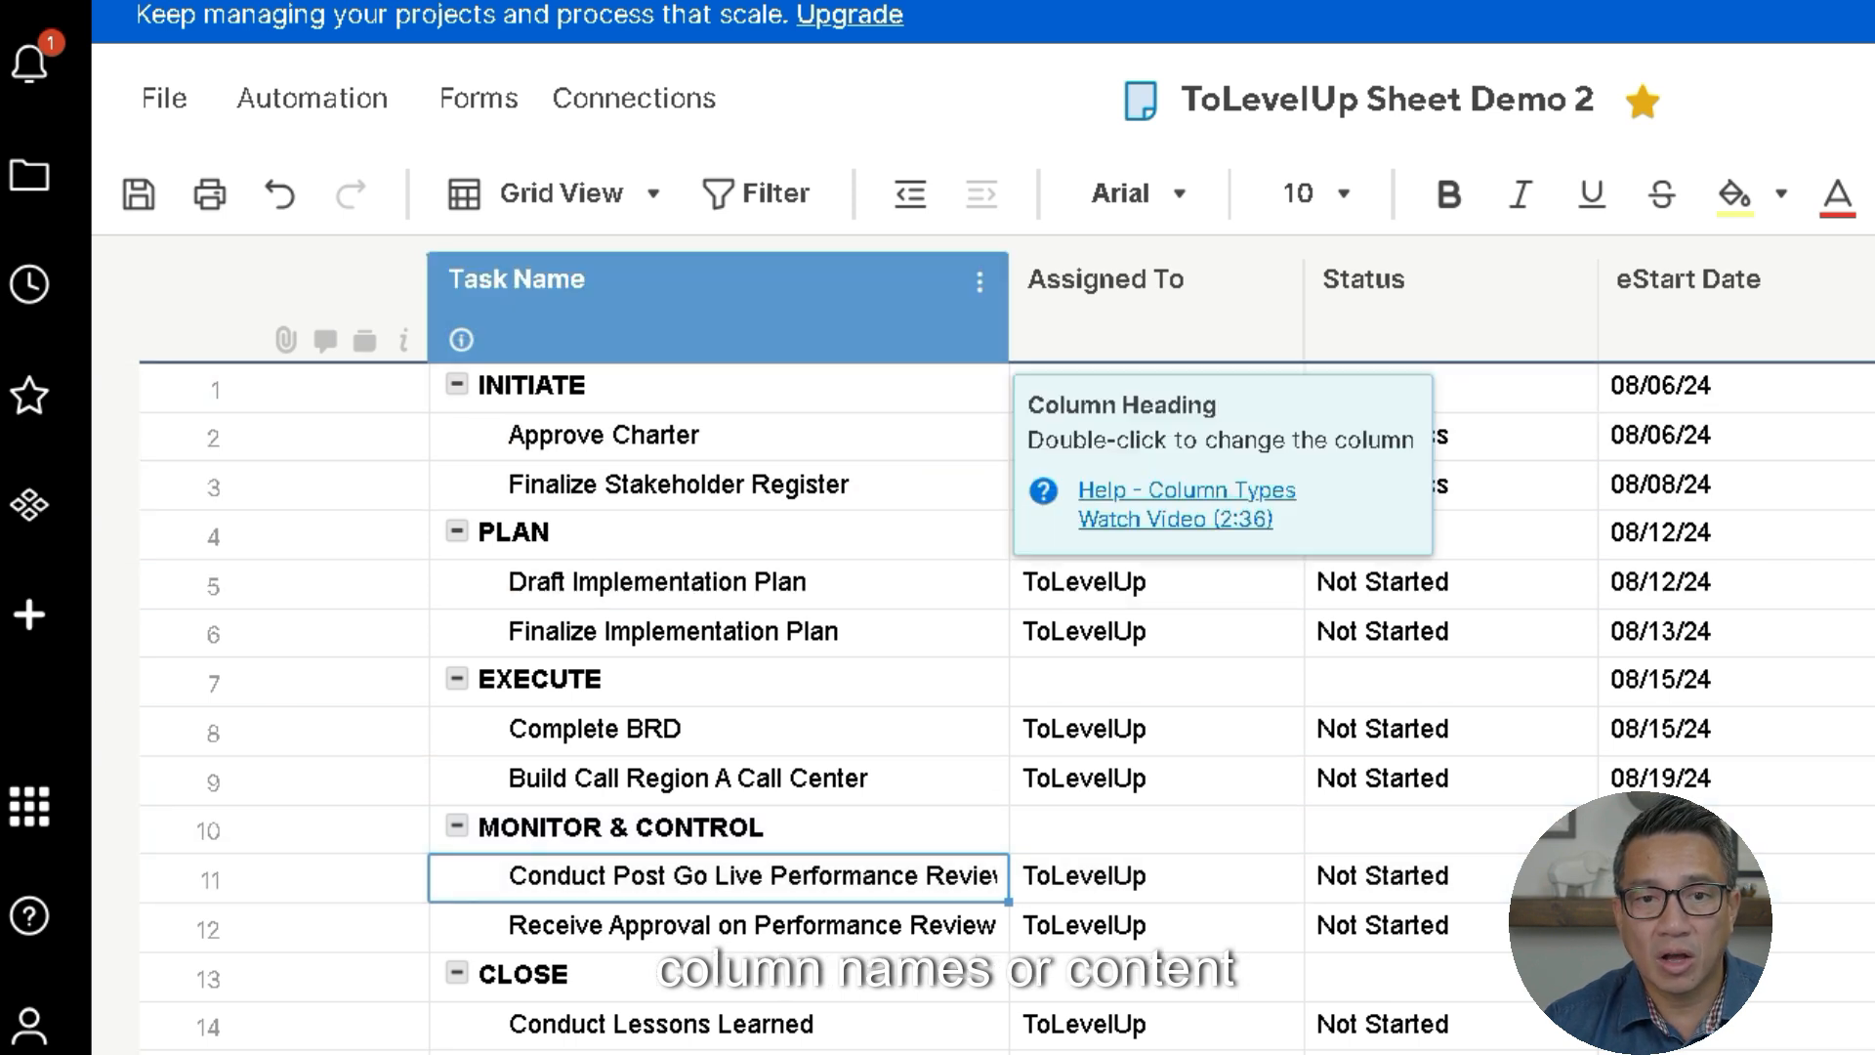
{"action": "double_click", "coordinate": [1009, 305]}
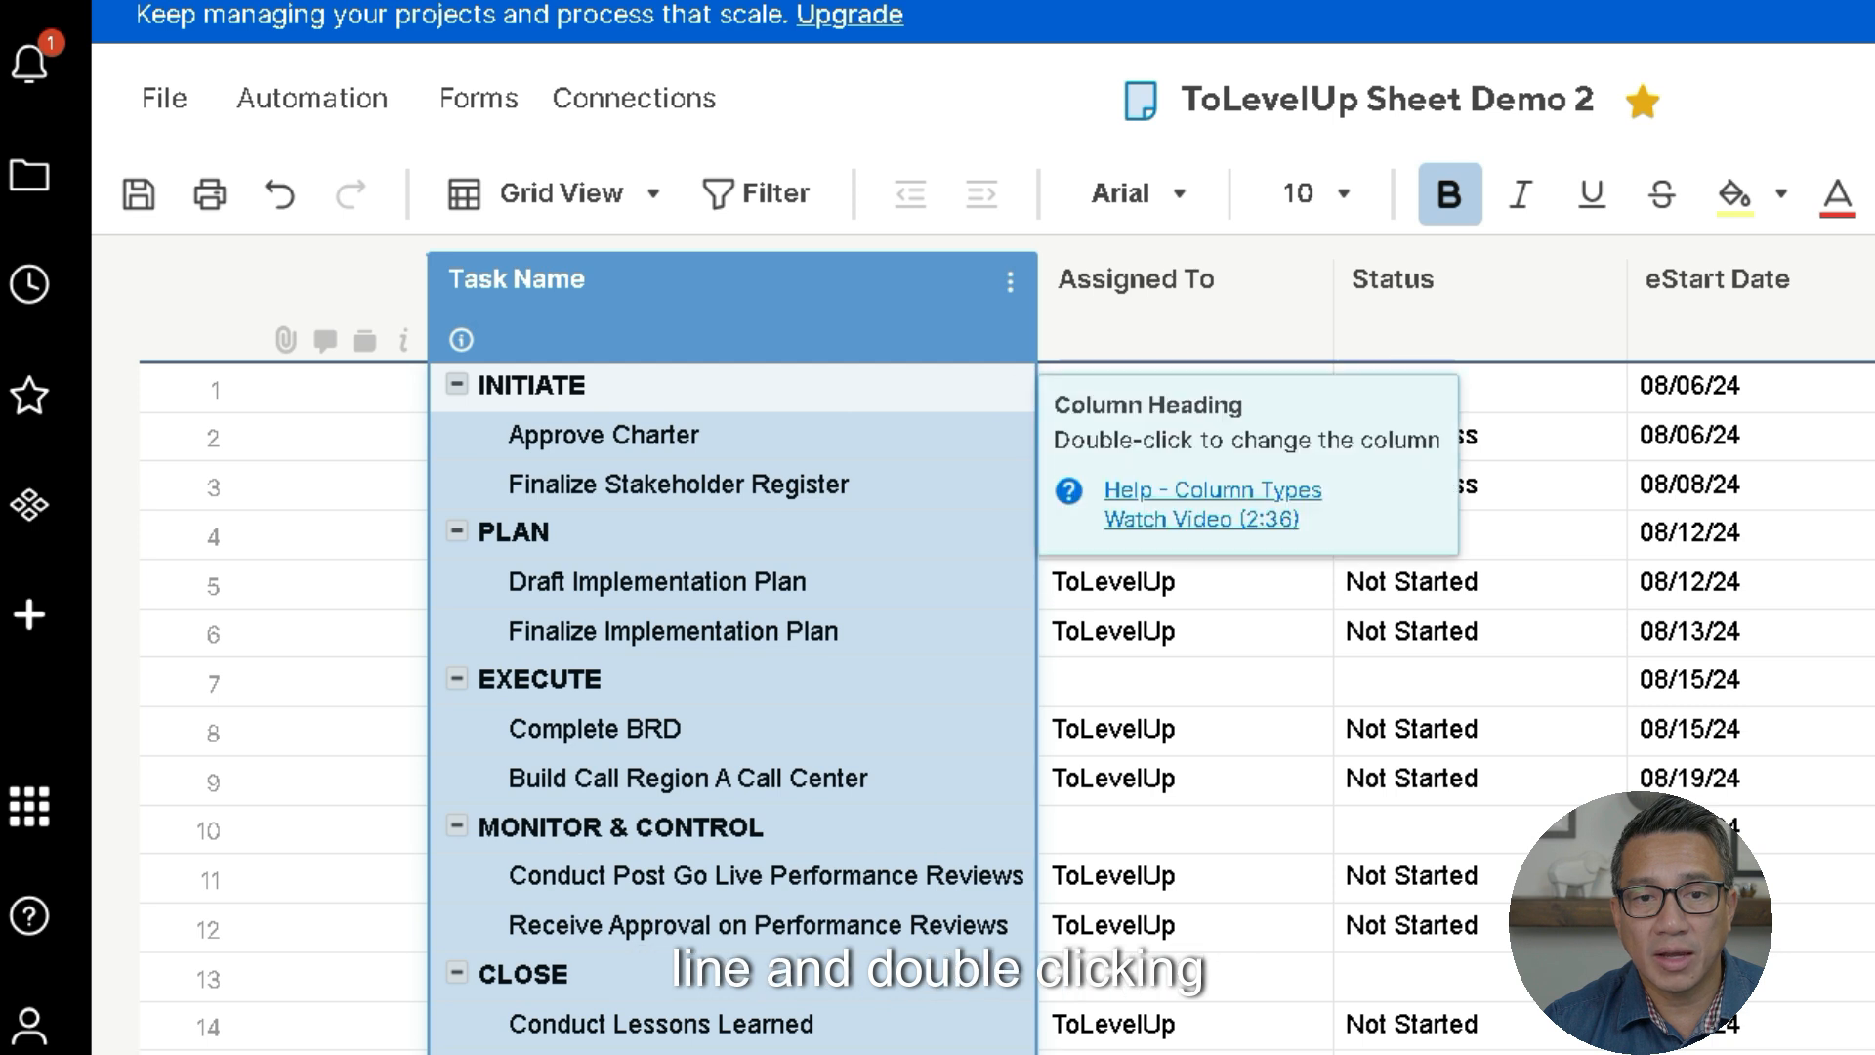
{"action": "left_click", "coordinate": [781, 877]}
{"action": "scroll", "coordinate": [782, 926], "scroll_direction": "down", "scroll_amount": 1}
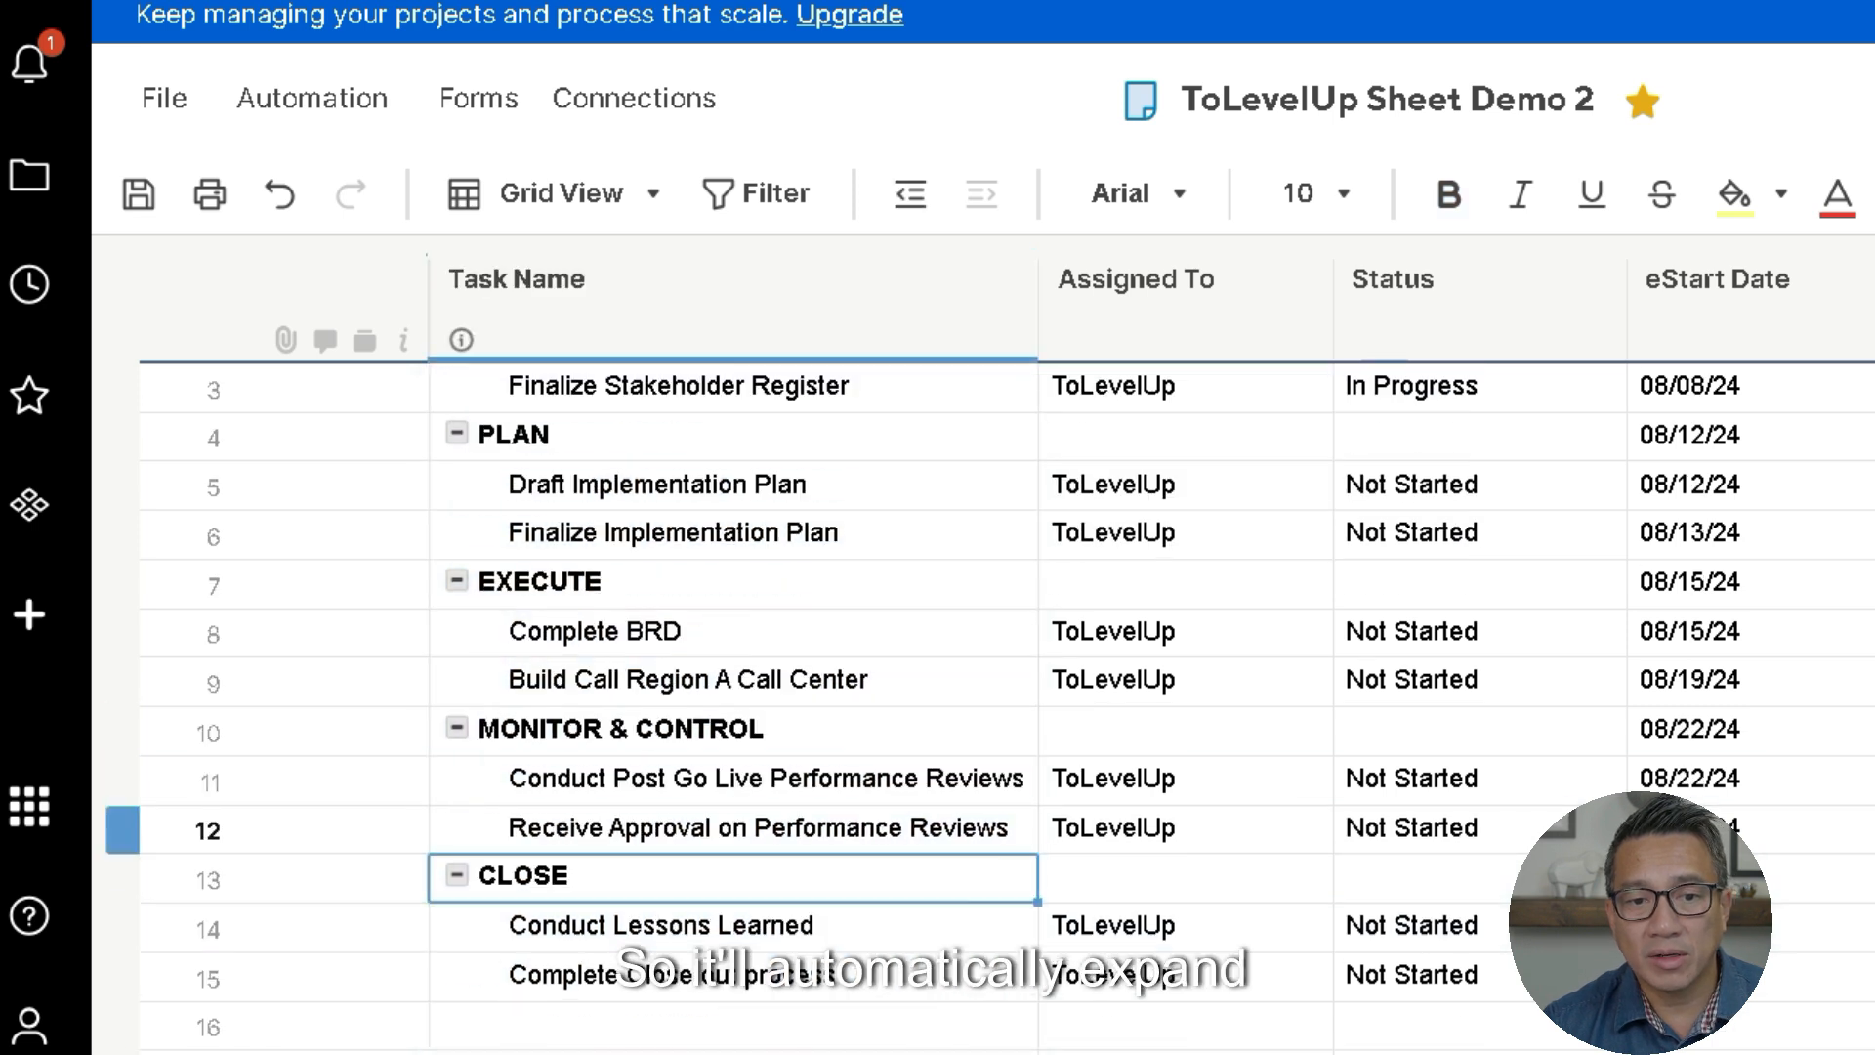
{"action": "scroll", "coordinate": [781, 926], "scroll_direction": "up", "scroll_amount": 1}
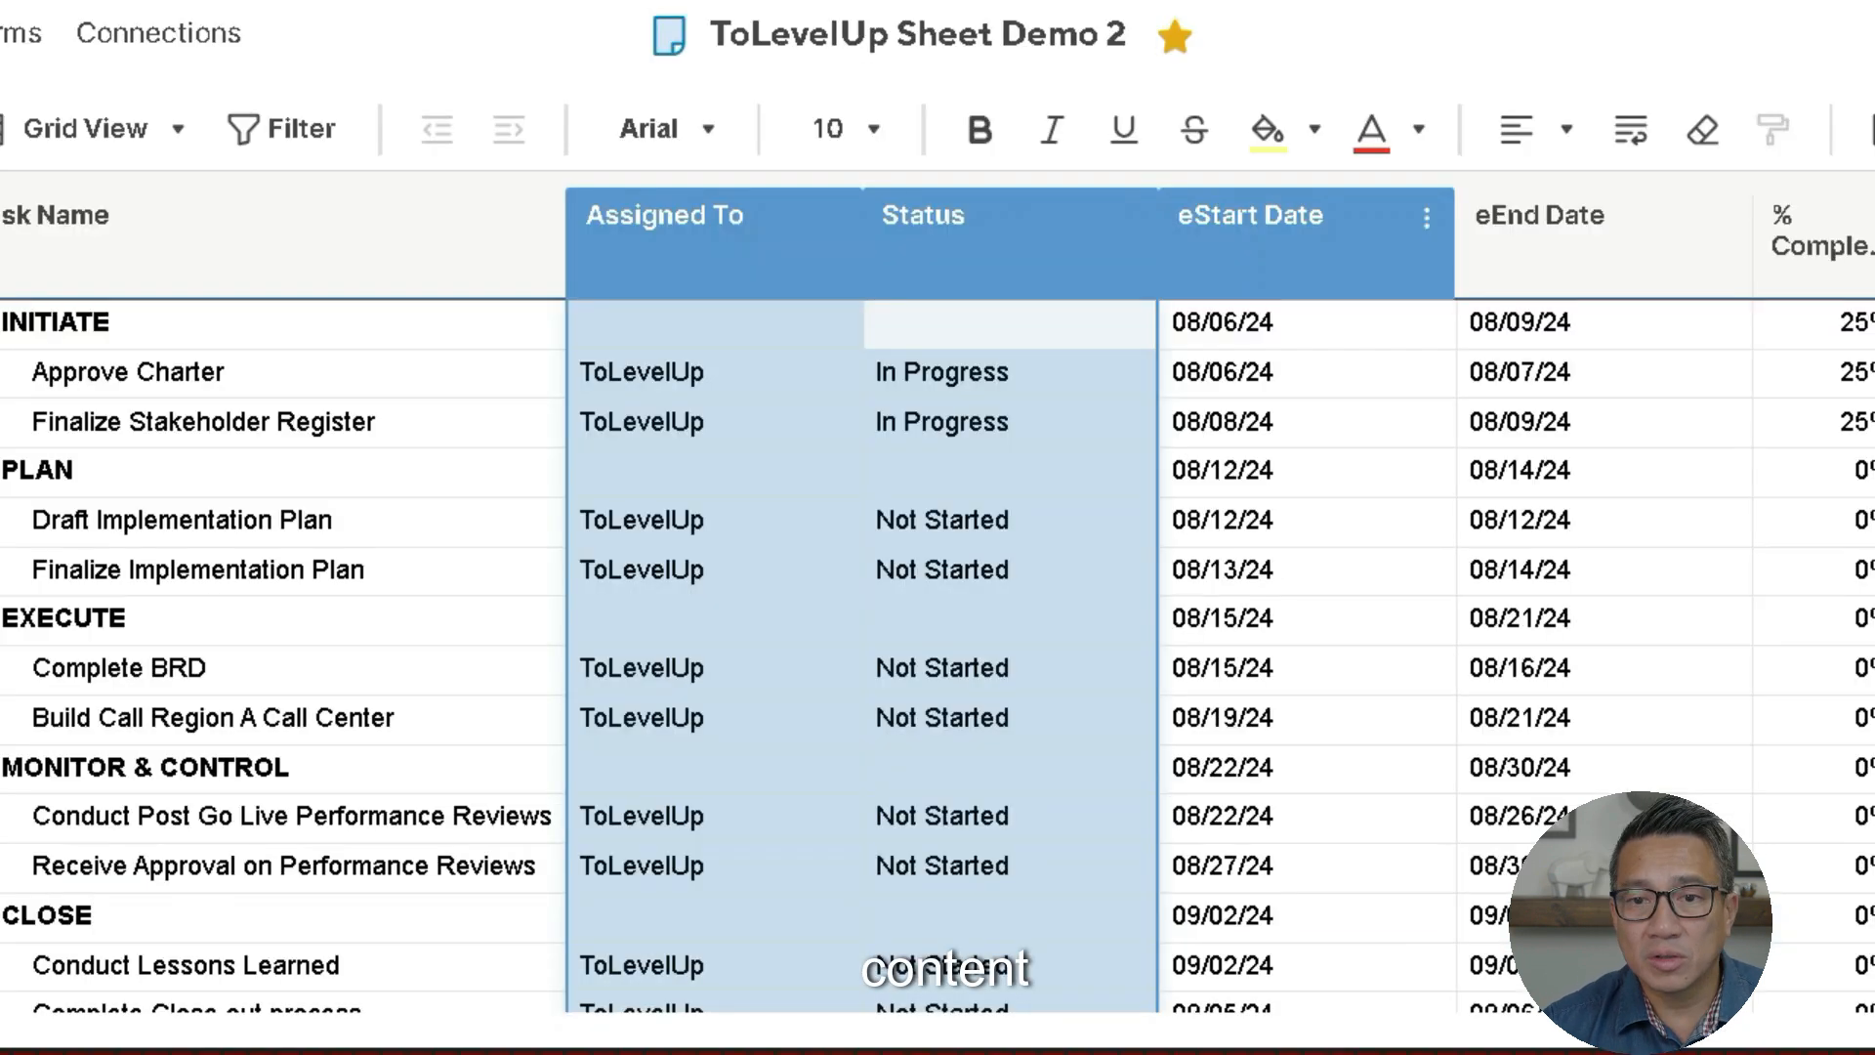
- Center the contents of the Assigned To, Status, eStart Date, eEnd Date and % Complete columns horizontally
{"action": "left_click", "coordinate": [1299, 217], "text": "shift"}
{"action": "left_click", "coordinate": [1592, 217], "text": "shift"}
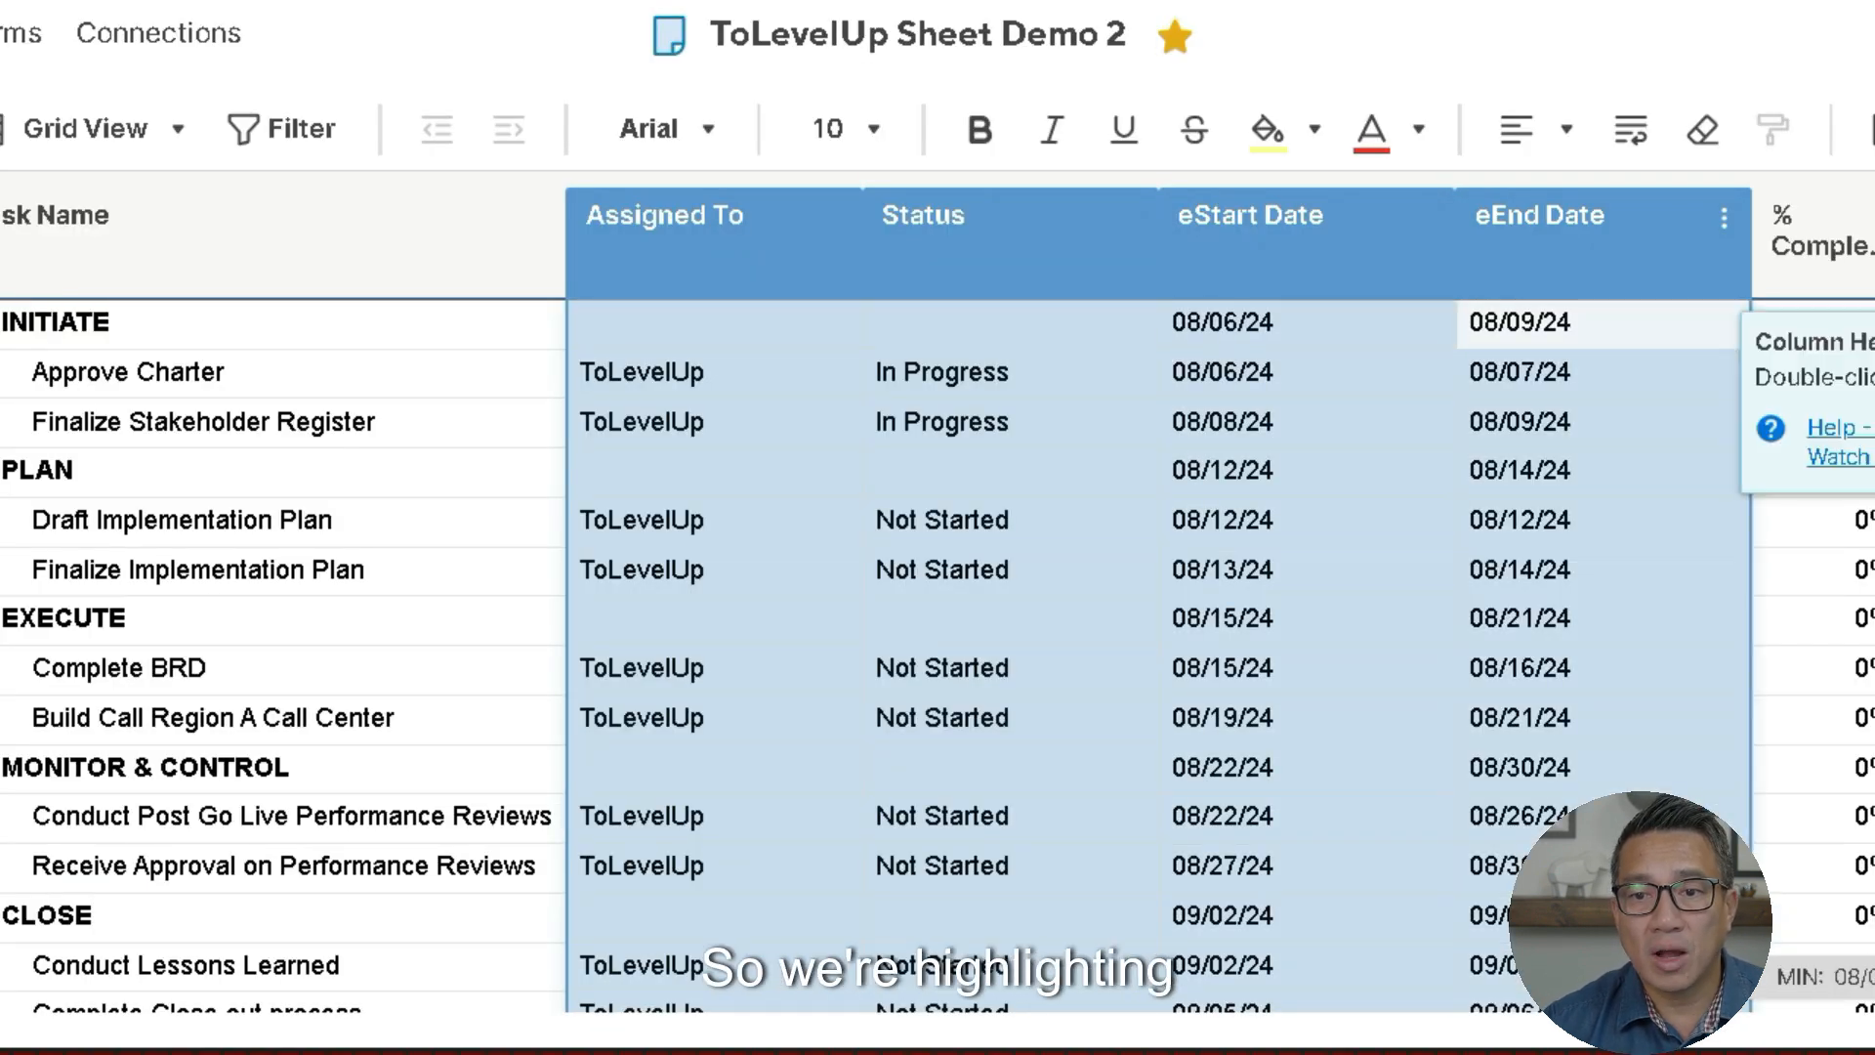
{"action": "left_click", "coordinate": [742, 230]}
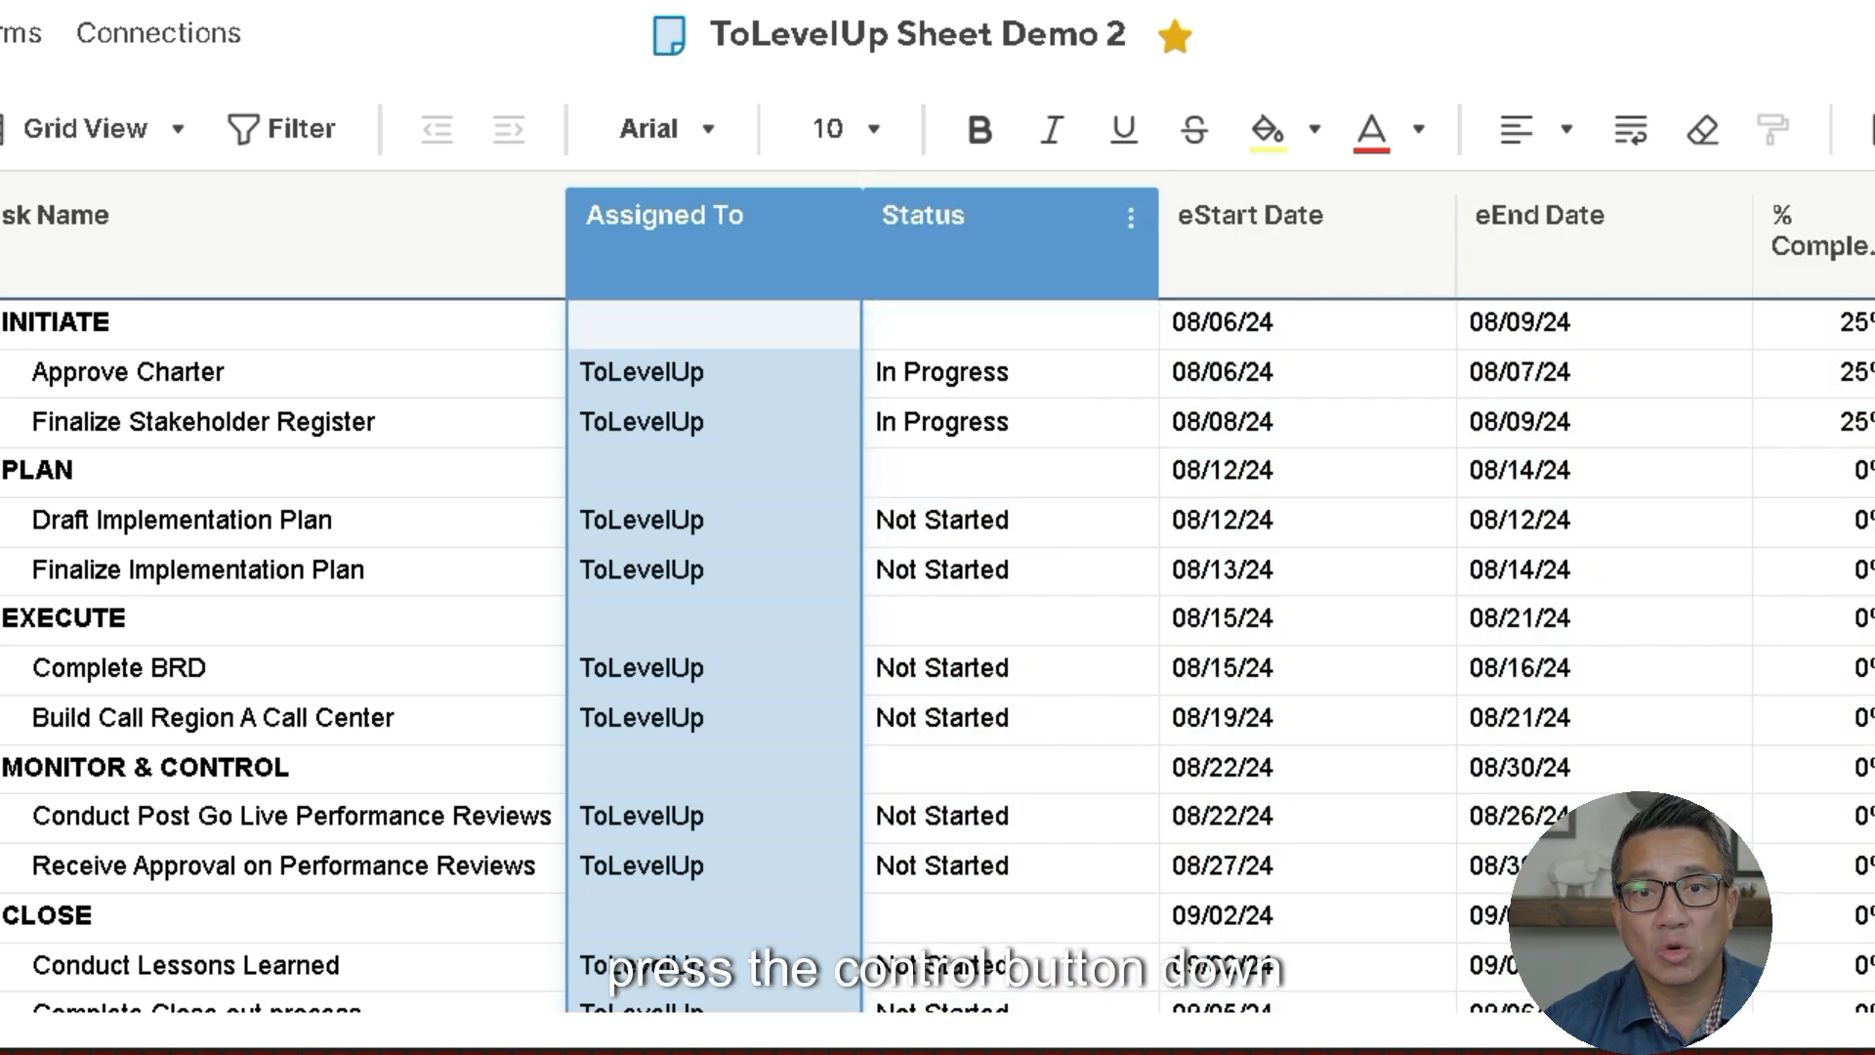
{"action": "left_click", "coordinate": [976, 235], "text": "ctrl"}
{"action": "left_click", "coordinate": [1269, 234], "text": "ctrl"}
{"action": "left_click", "coordinate": [1562, 235], "text": "ctrl"}
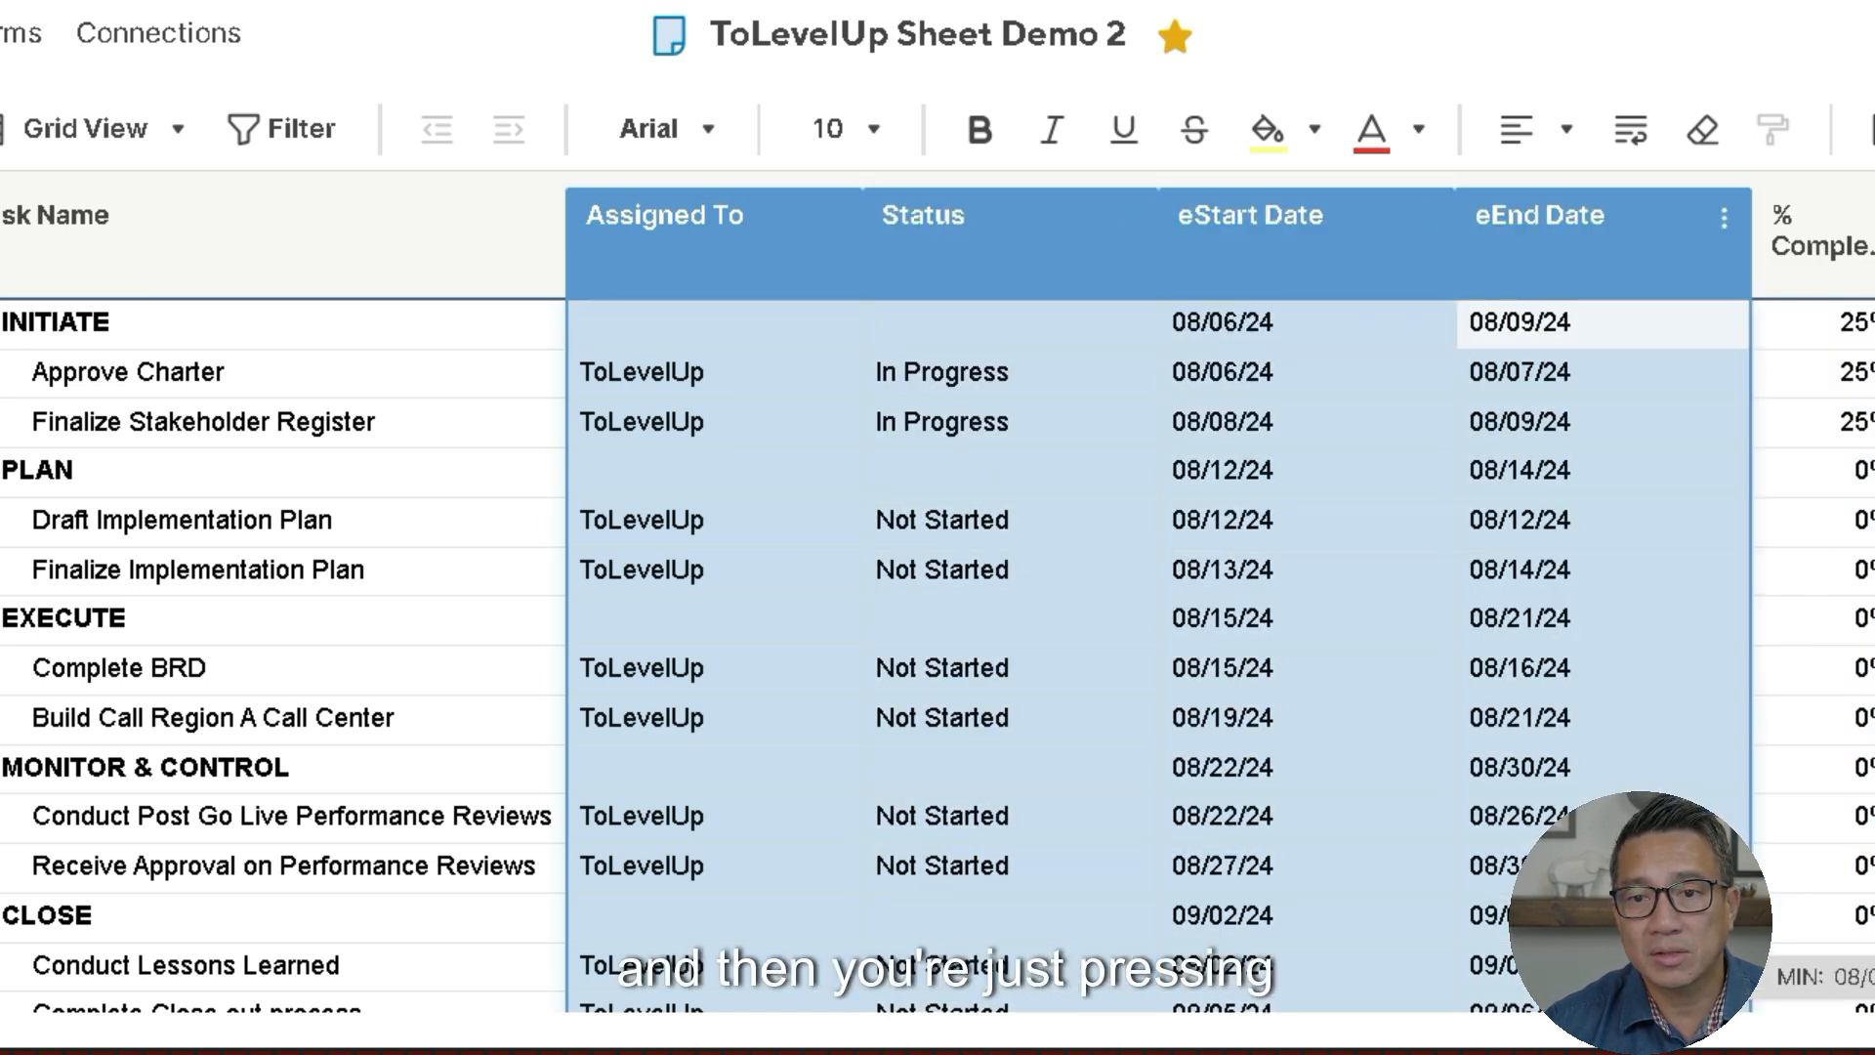
{"action": "left_click", "coordinate": [1811, 235], "text": "ctrl"}
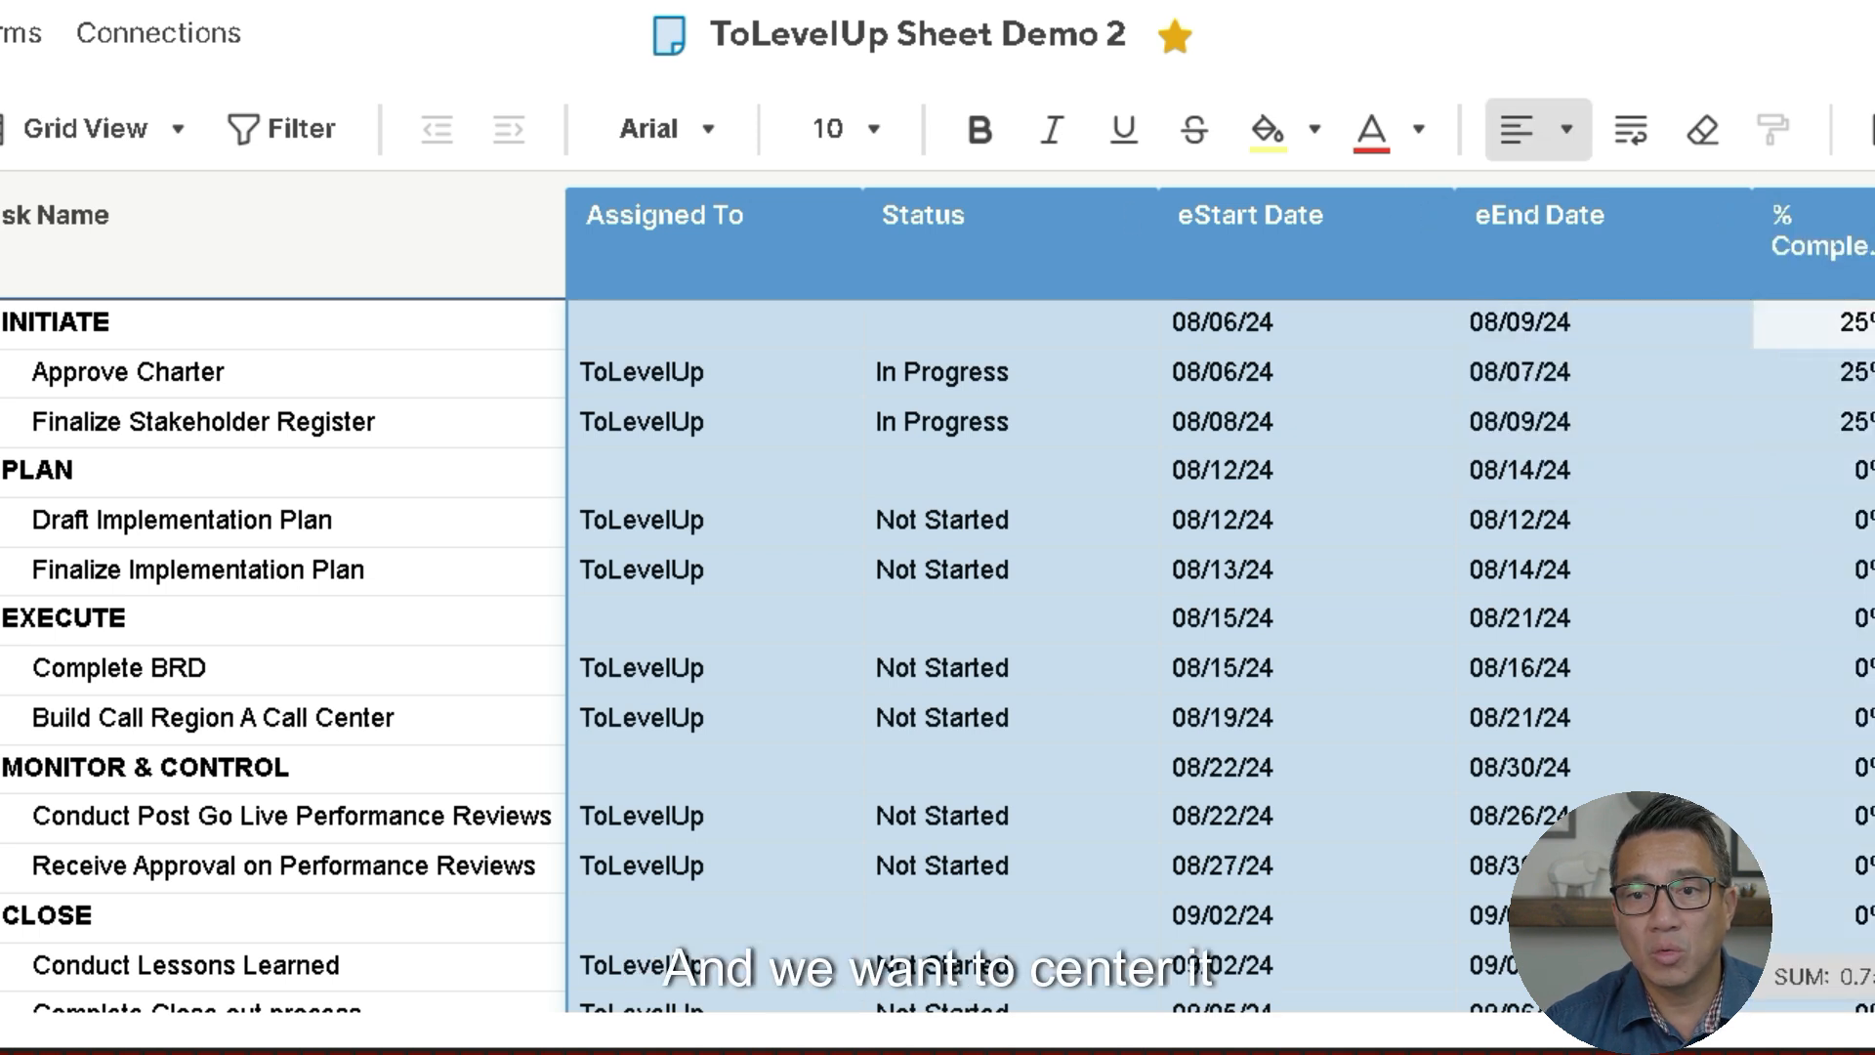
{"action": "left_click", "coordinate": [1539, 129]}
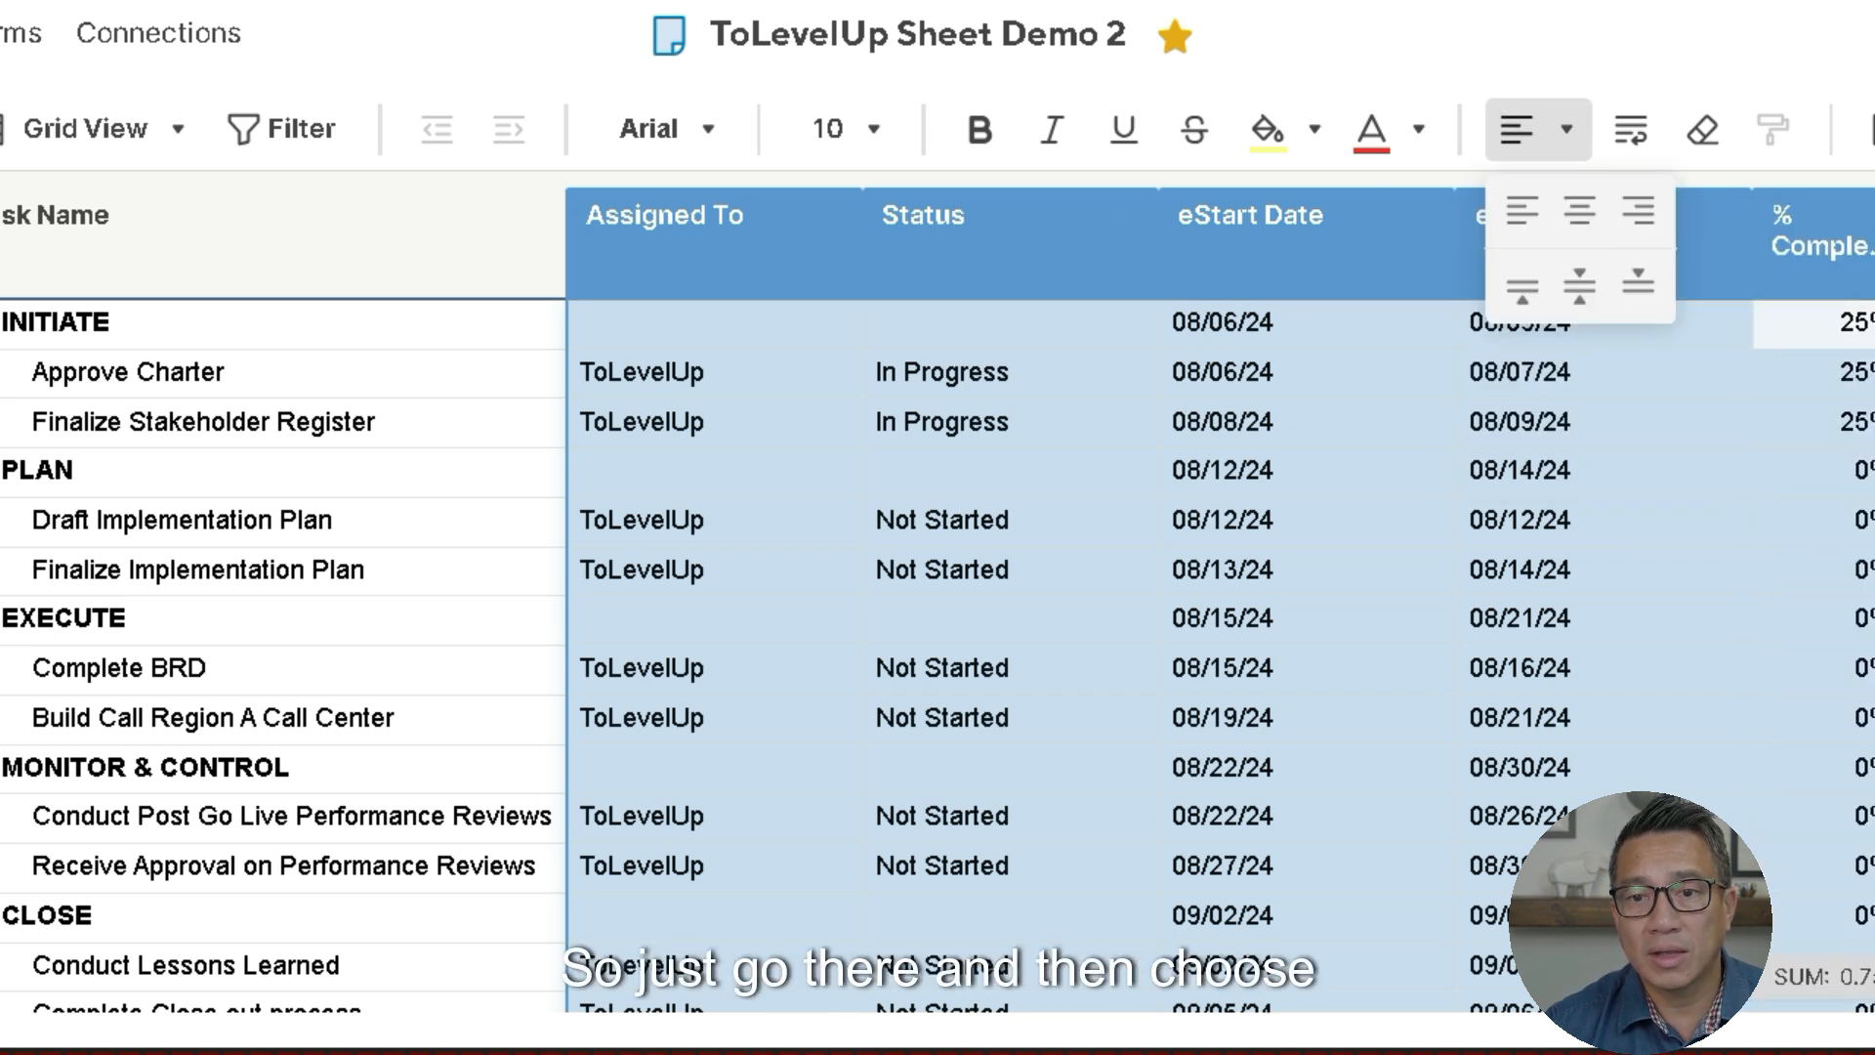
{"action": "left_click", "coordinate": [1580, 211]}
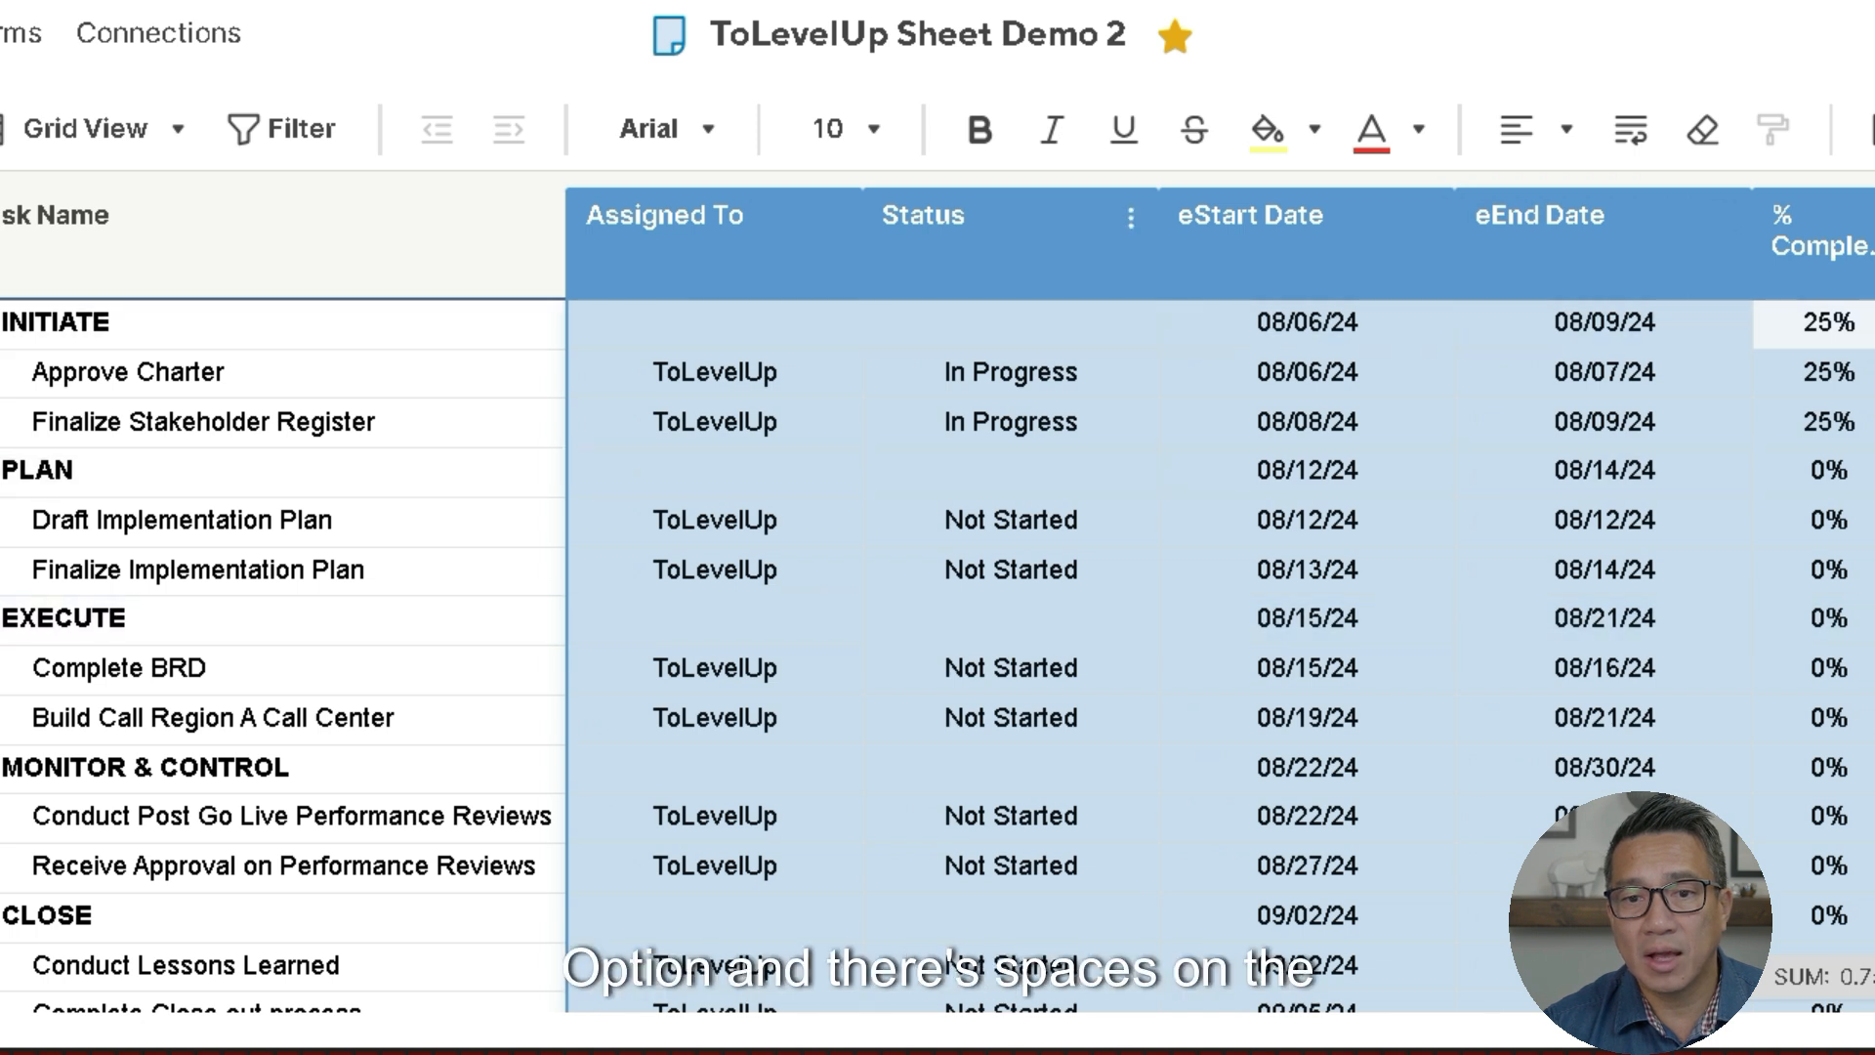
- Fit the widths of the Assigned To, Status, eStart Date, eEnd Date and % Complete columns to their contents
{"action": "left_click", "coordinate": [1010, 239]}
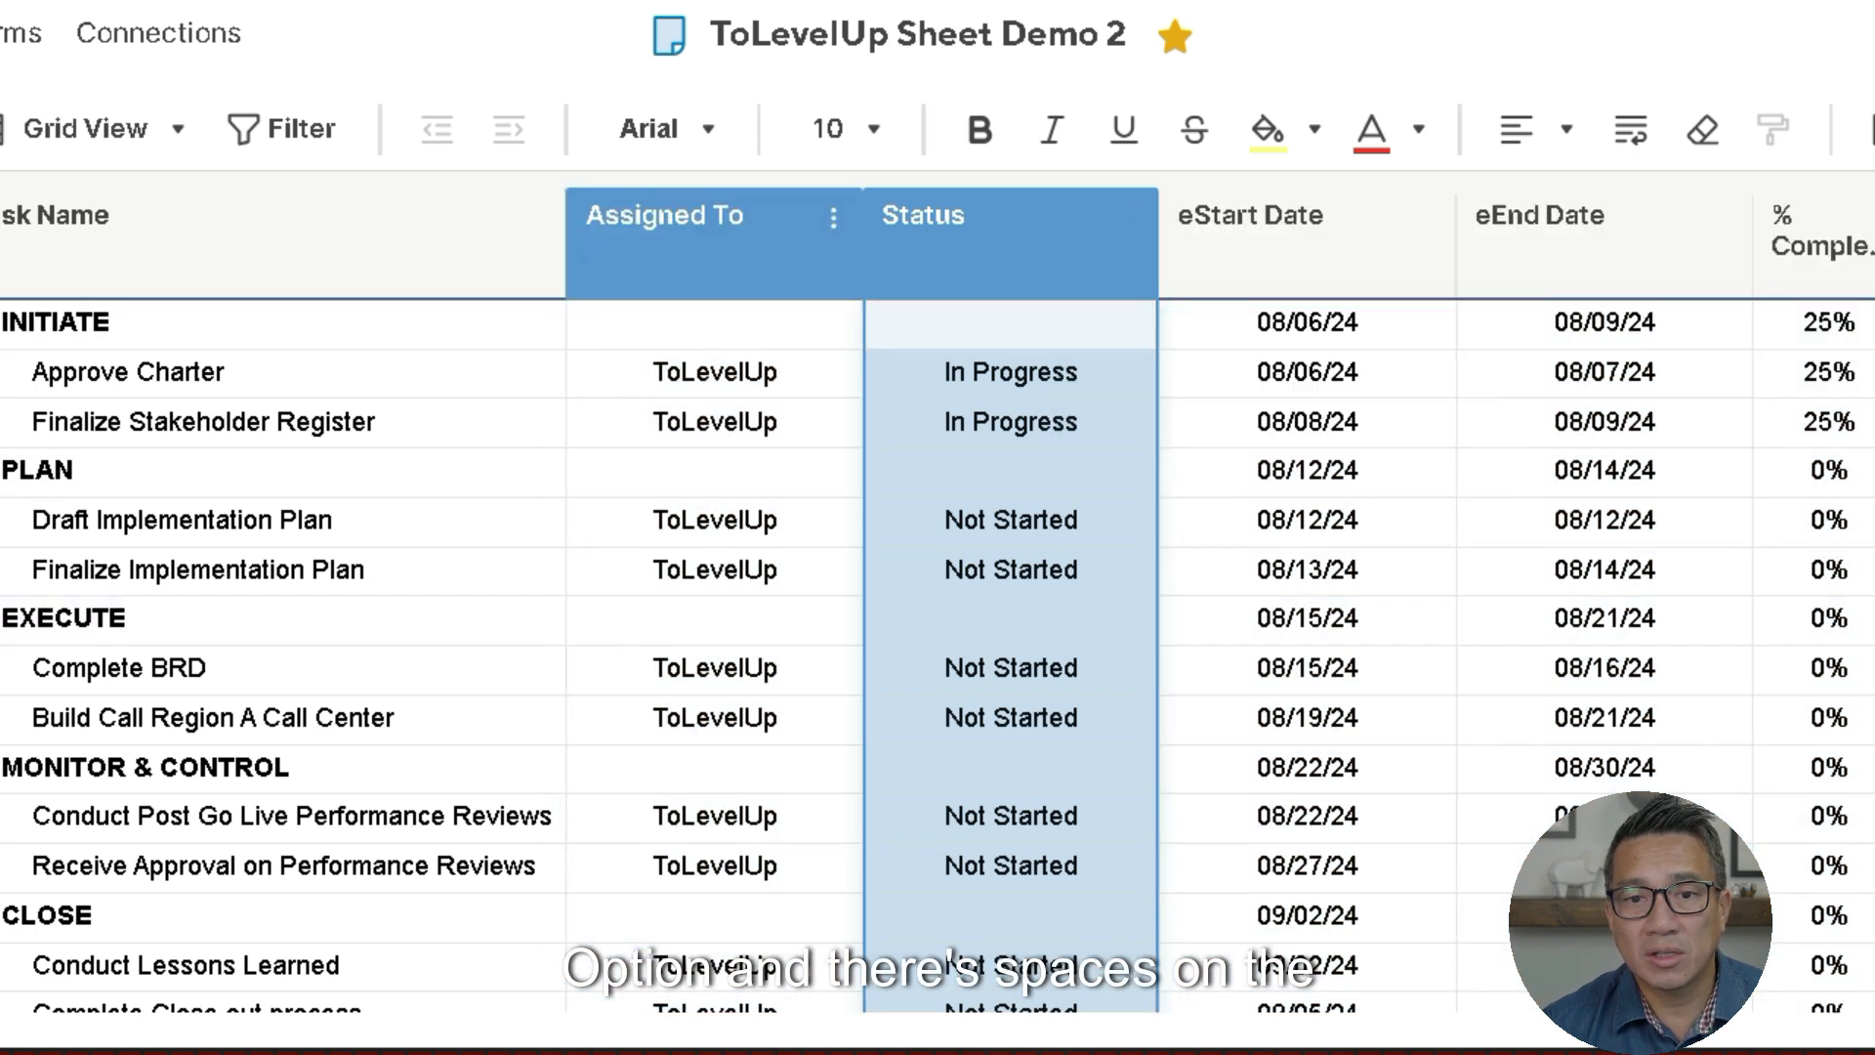
{"action": "left_click_drag", "start_coordinate": [861, 244], "coordinate": [763, 244]}
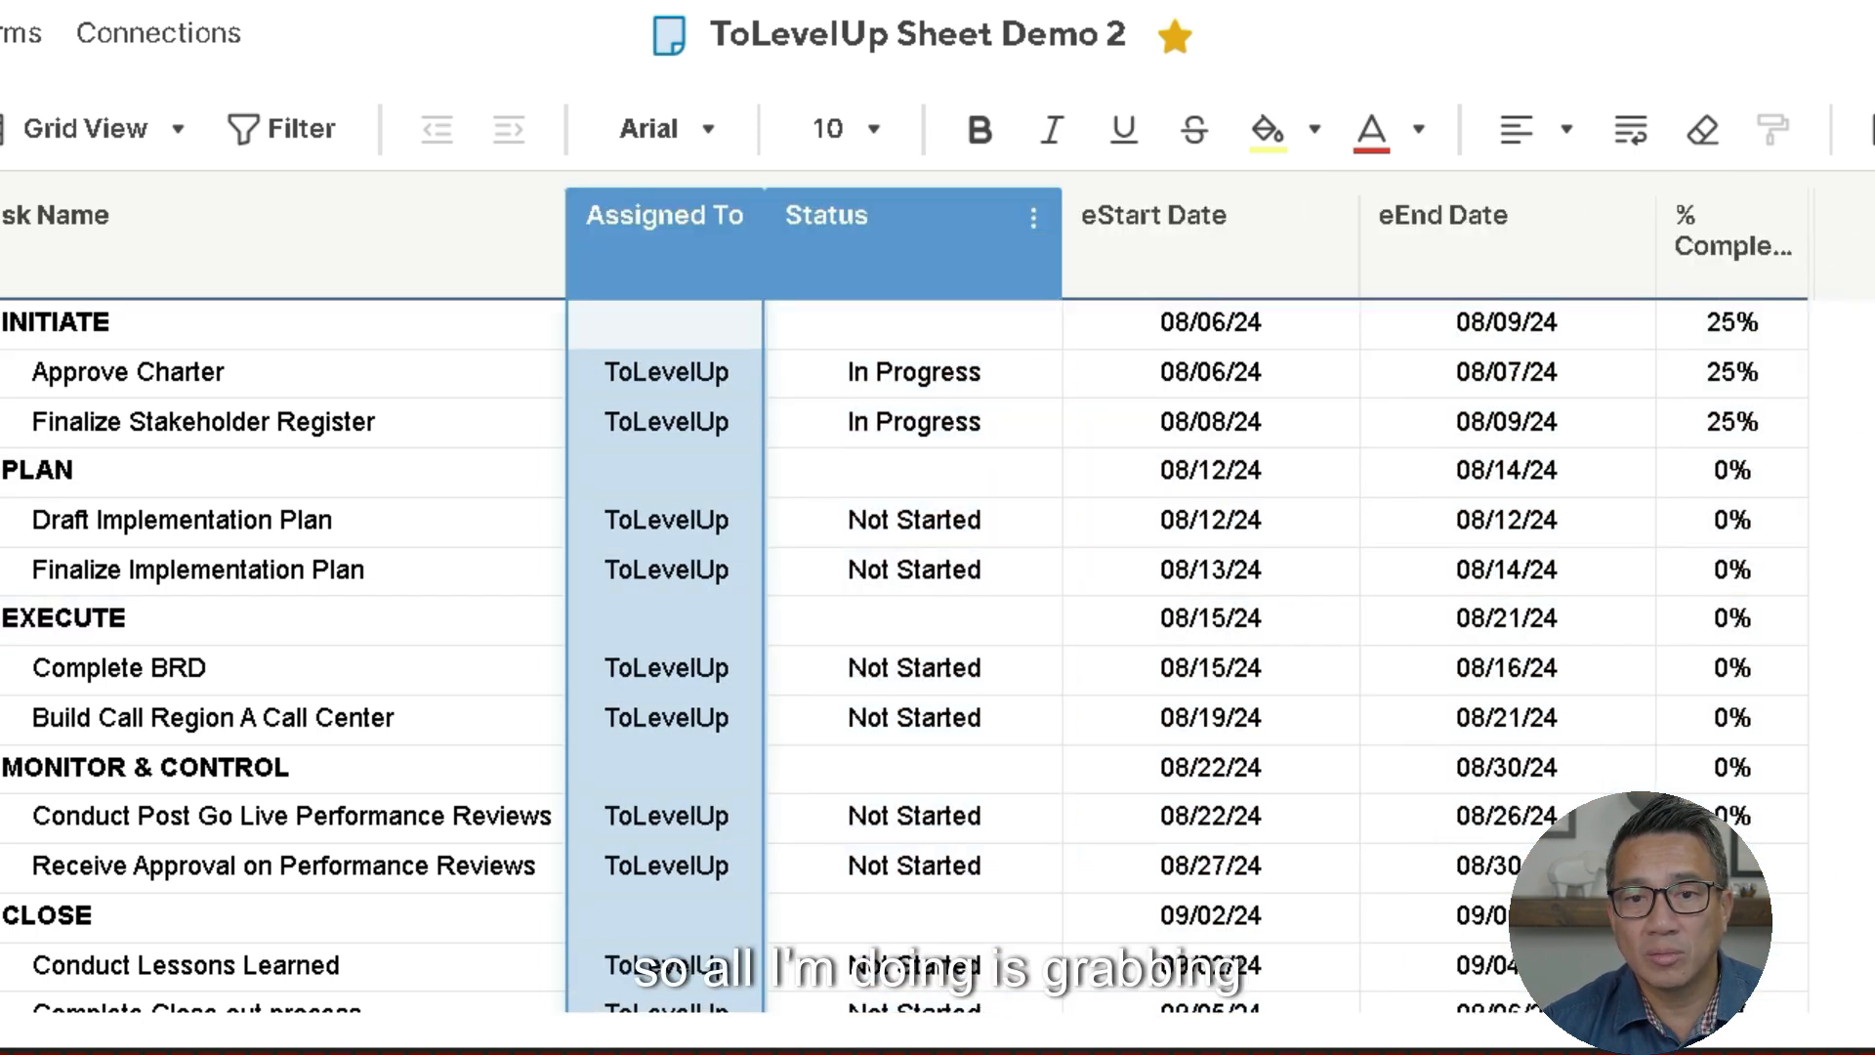
{"action": "double_click", "coordinate": [1062, 244]}
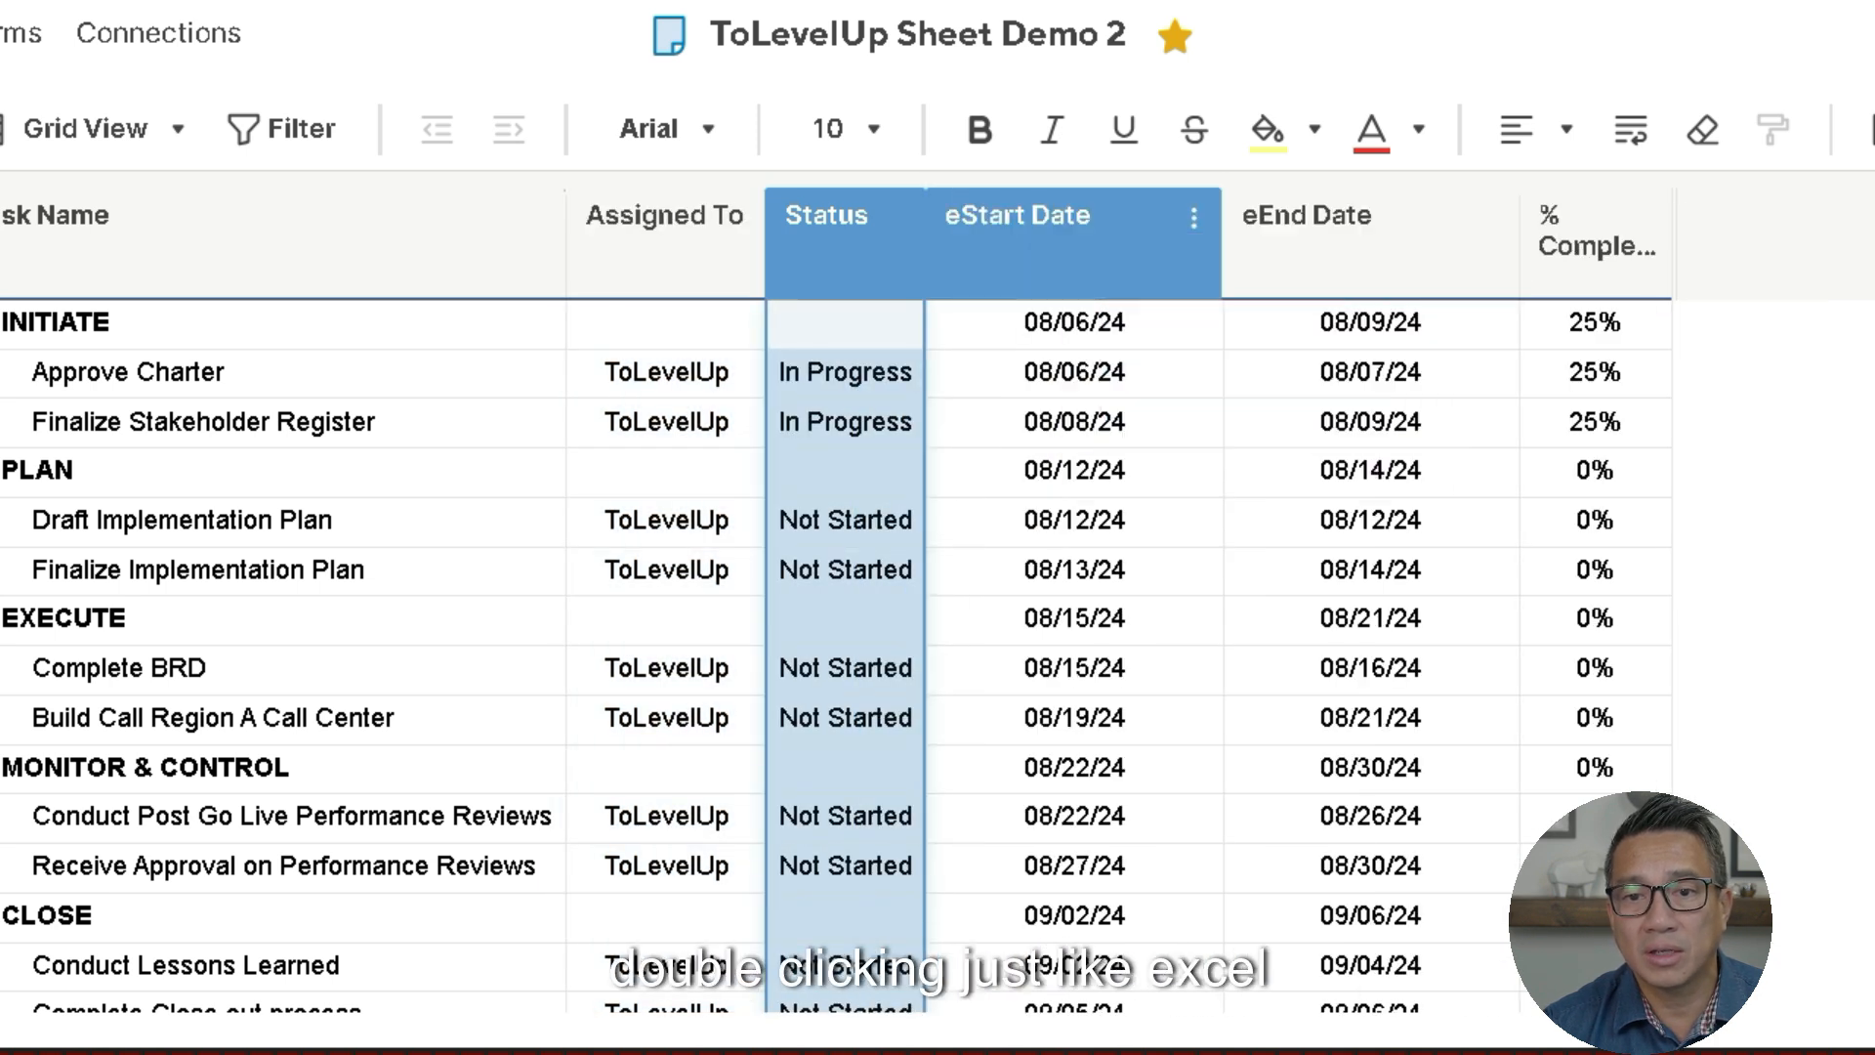
{"action": "double_click", "coordinate": [1221, 244]}
{"action": "double_click", "coordinate": [1411, 244]}
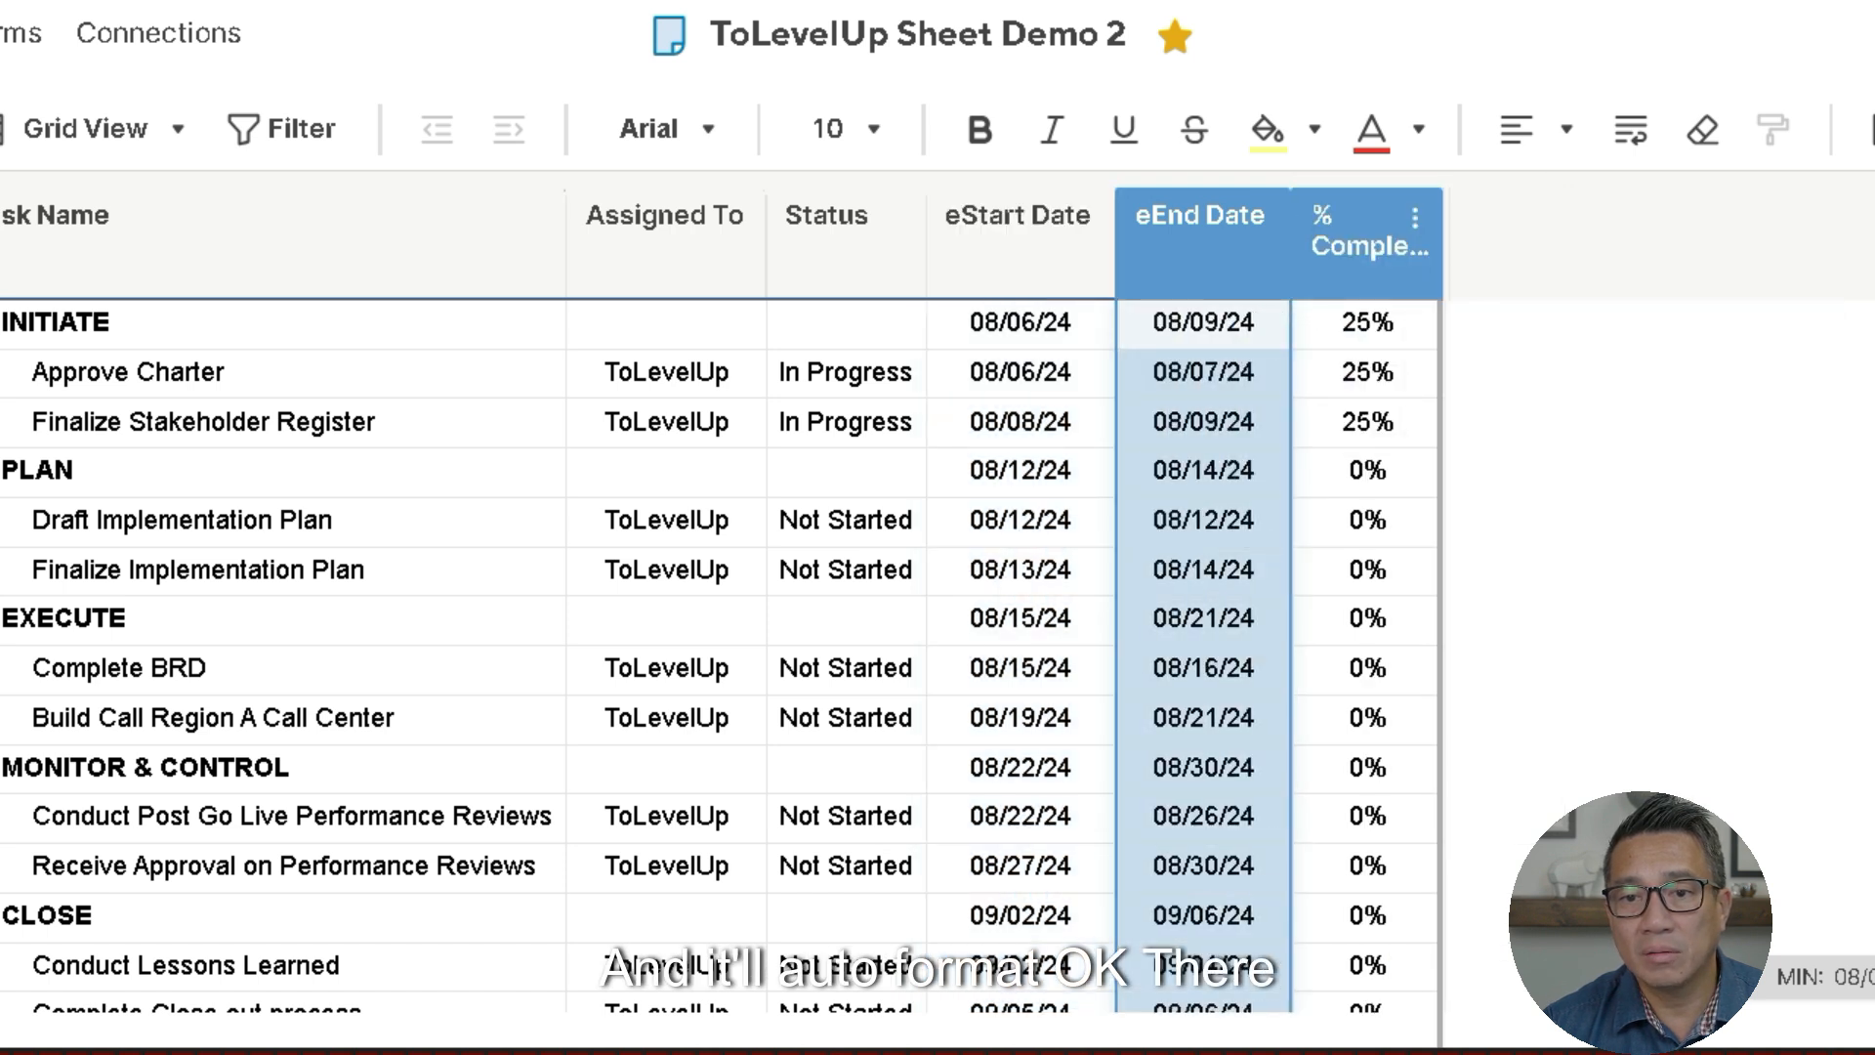
{"action": "double_click", "coordinate": [1444, 244]}
{"action": "left_click", "coordinate": [666, 738]}
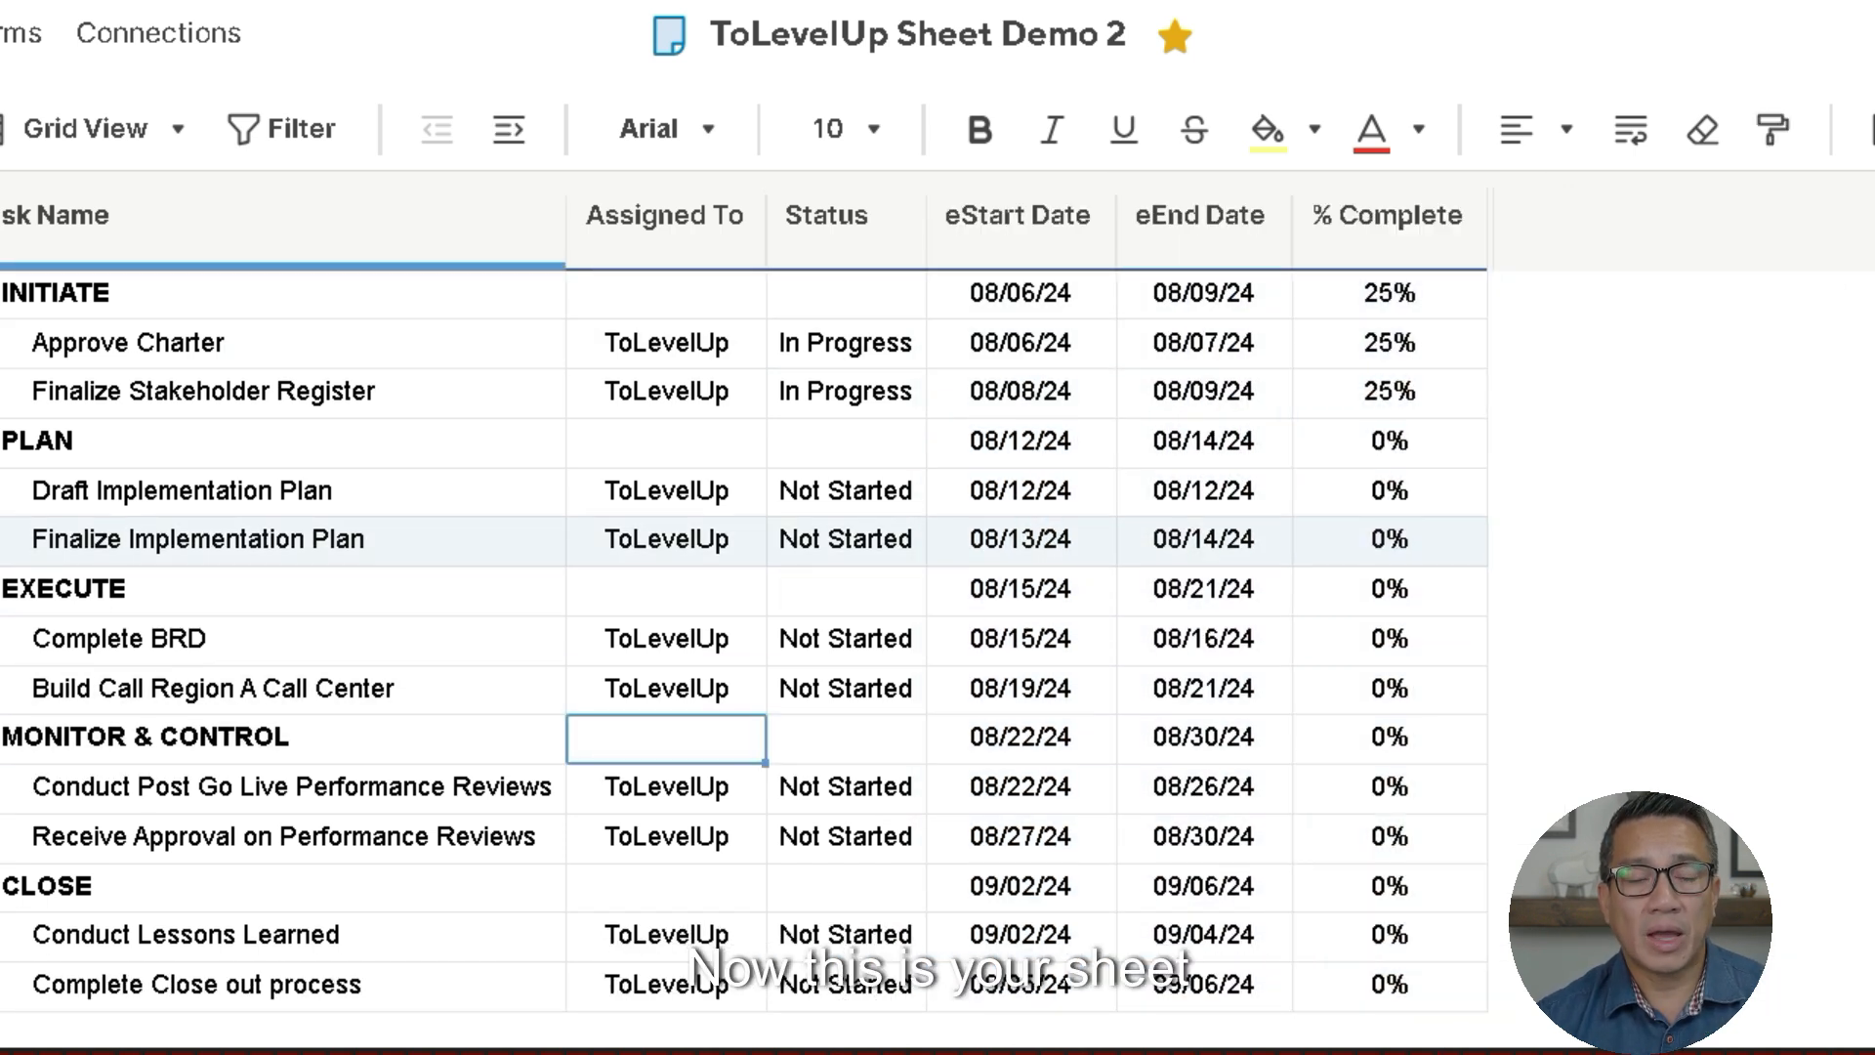
- Save the formatted project plan sheet
{"action": "scroll", "coordinate": [469, 539], "scroll_direction": "down", "scroll_amount": 2}
{"action": "key", "text": "ctrl+s"}
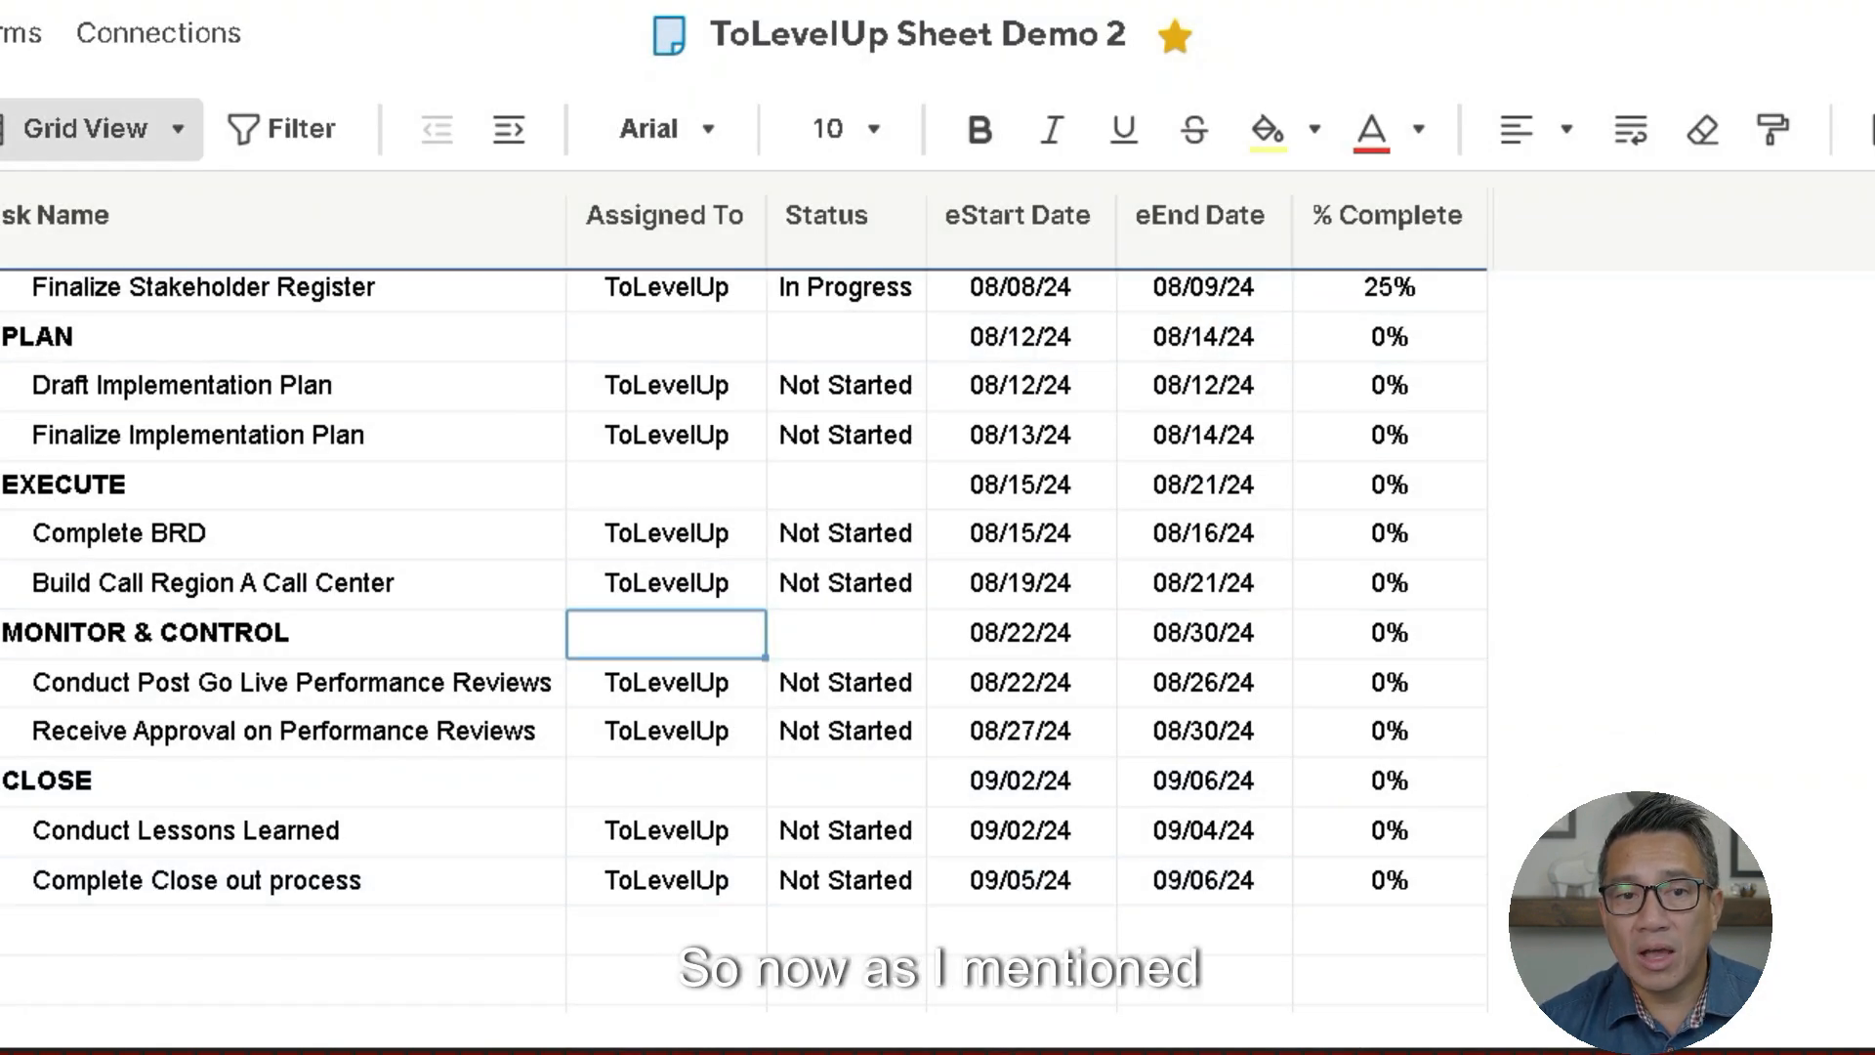
{"action": "scroll", "coordinate": [293, 879], "scroll_direction": "up", "scroll_amount": 2}
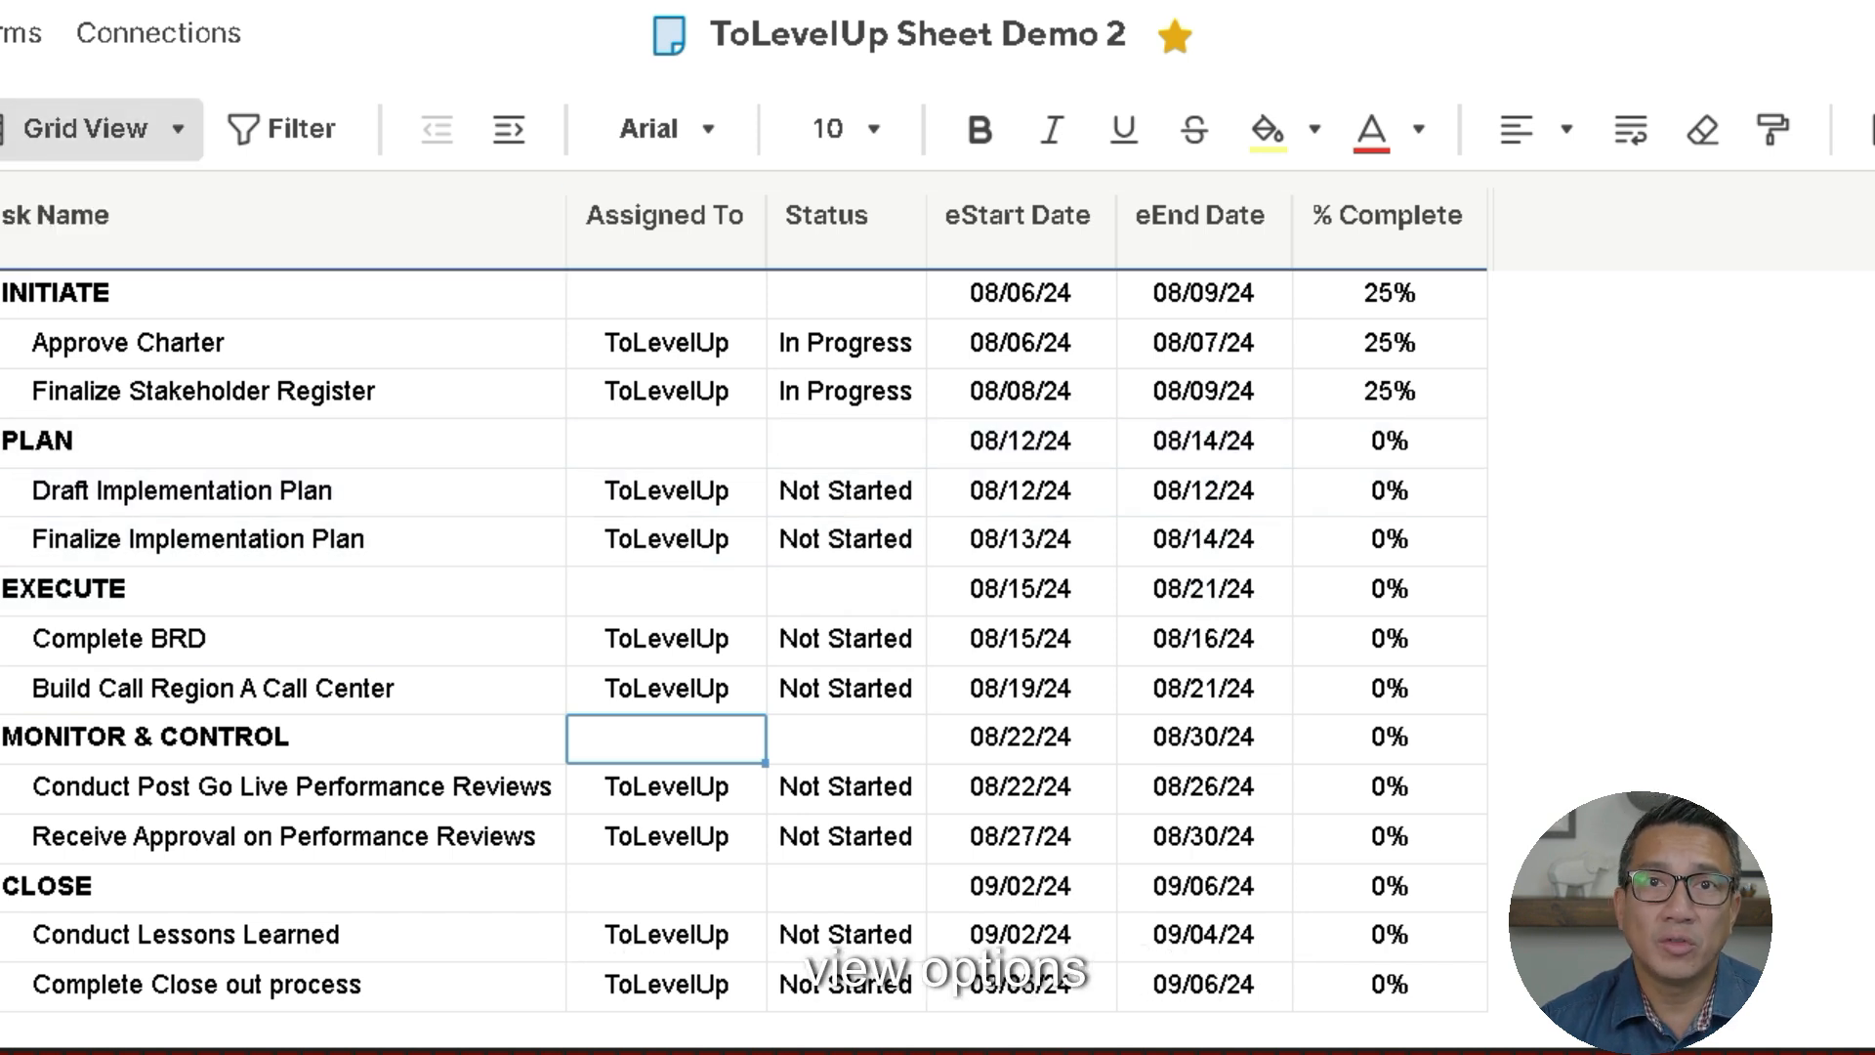
- Switch the sheet to Gantt View and widen the chart area until it reaches the eStart Date column
{"action": "left_click", "coordinate": [101, 129]}
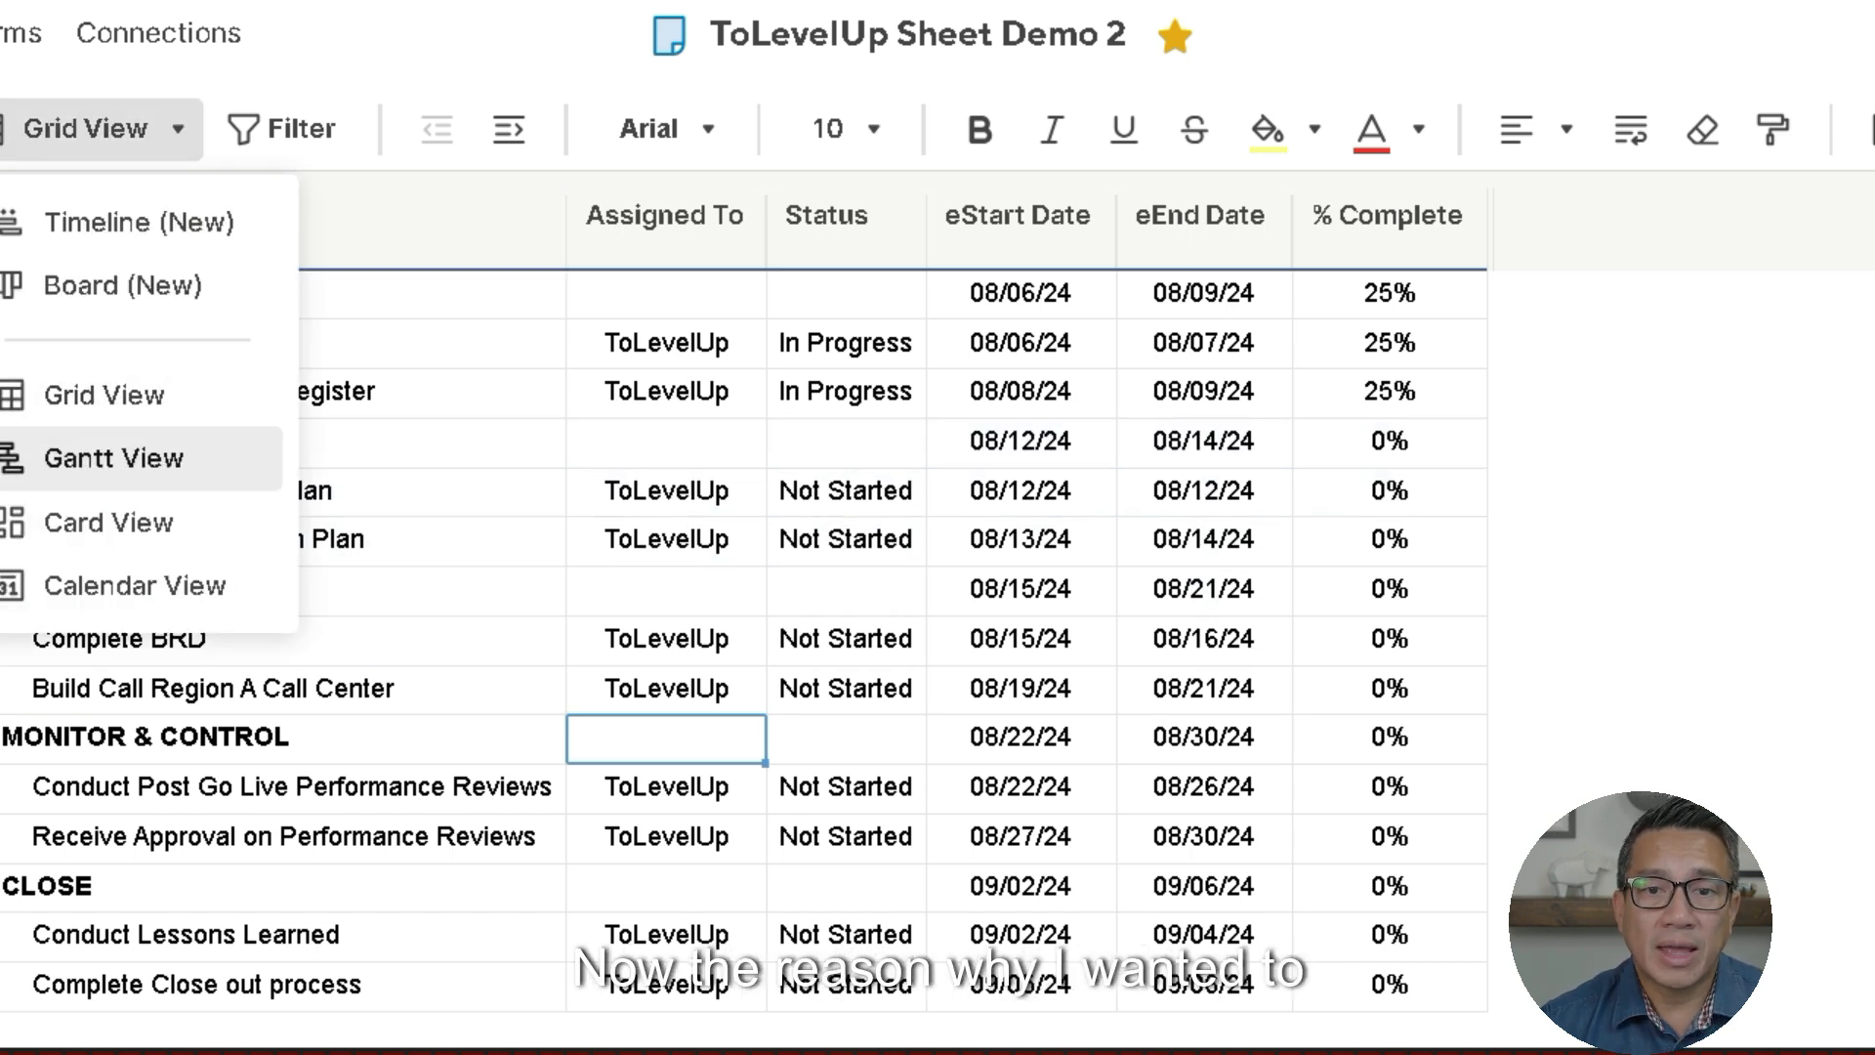
{"action": "left_click", "coordinate": [845, 492]}
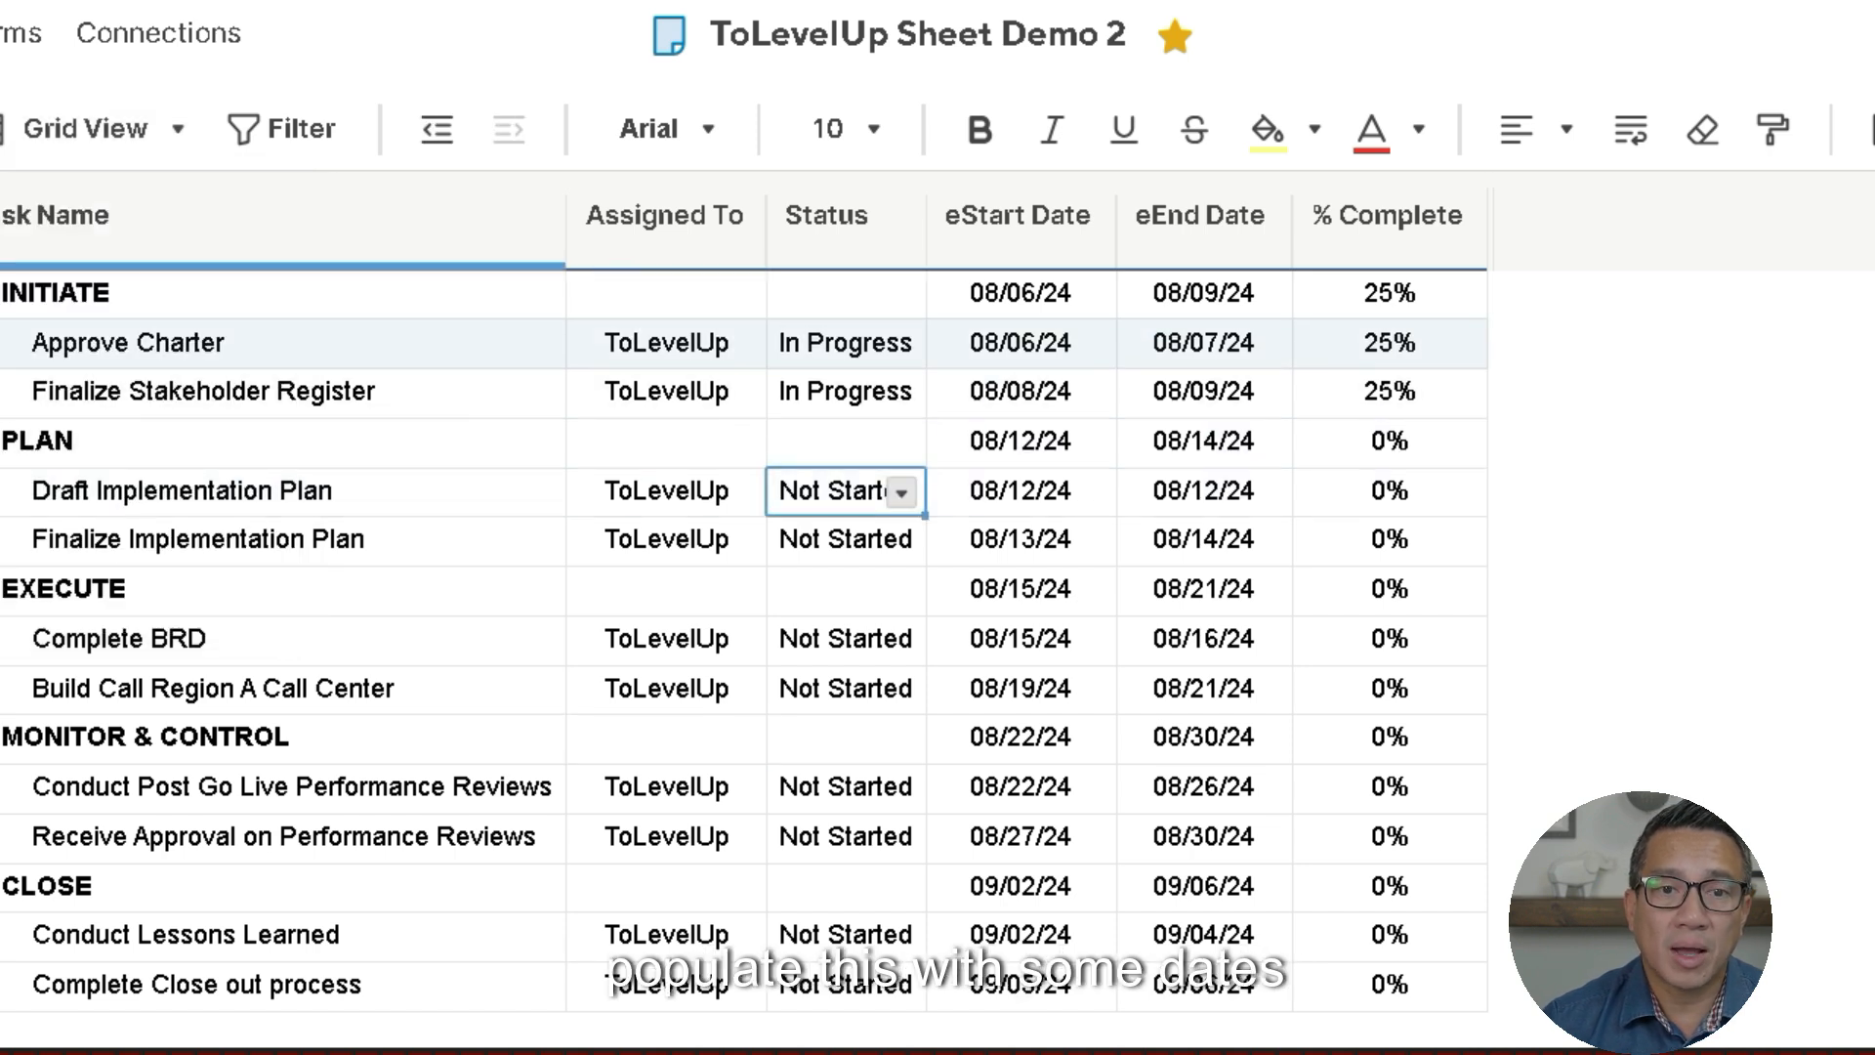
{"action": "left_click", "coordinate": [101, 129]}
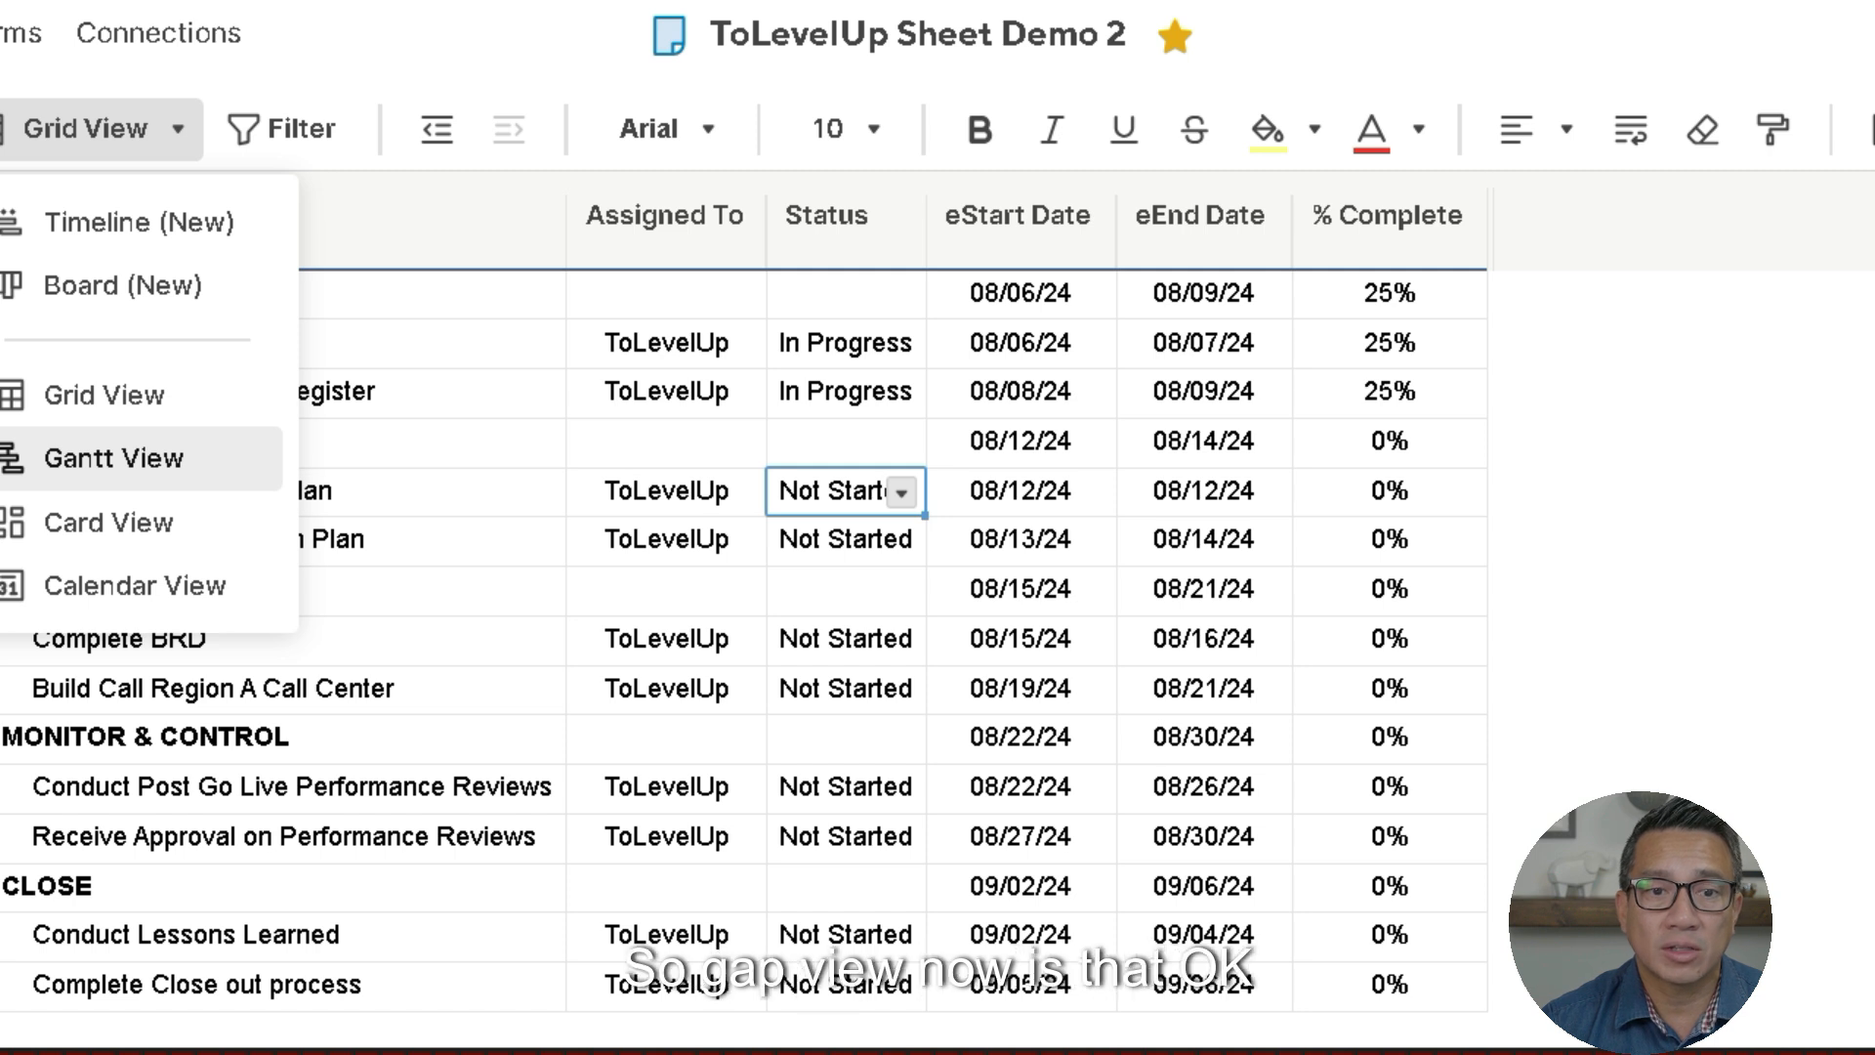
{"action": "left_click", "coordinate": [114, 458]}
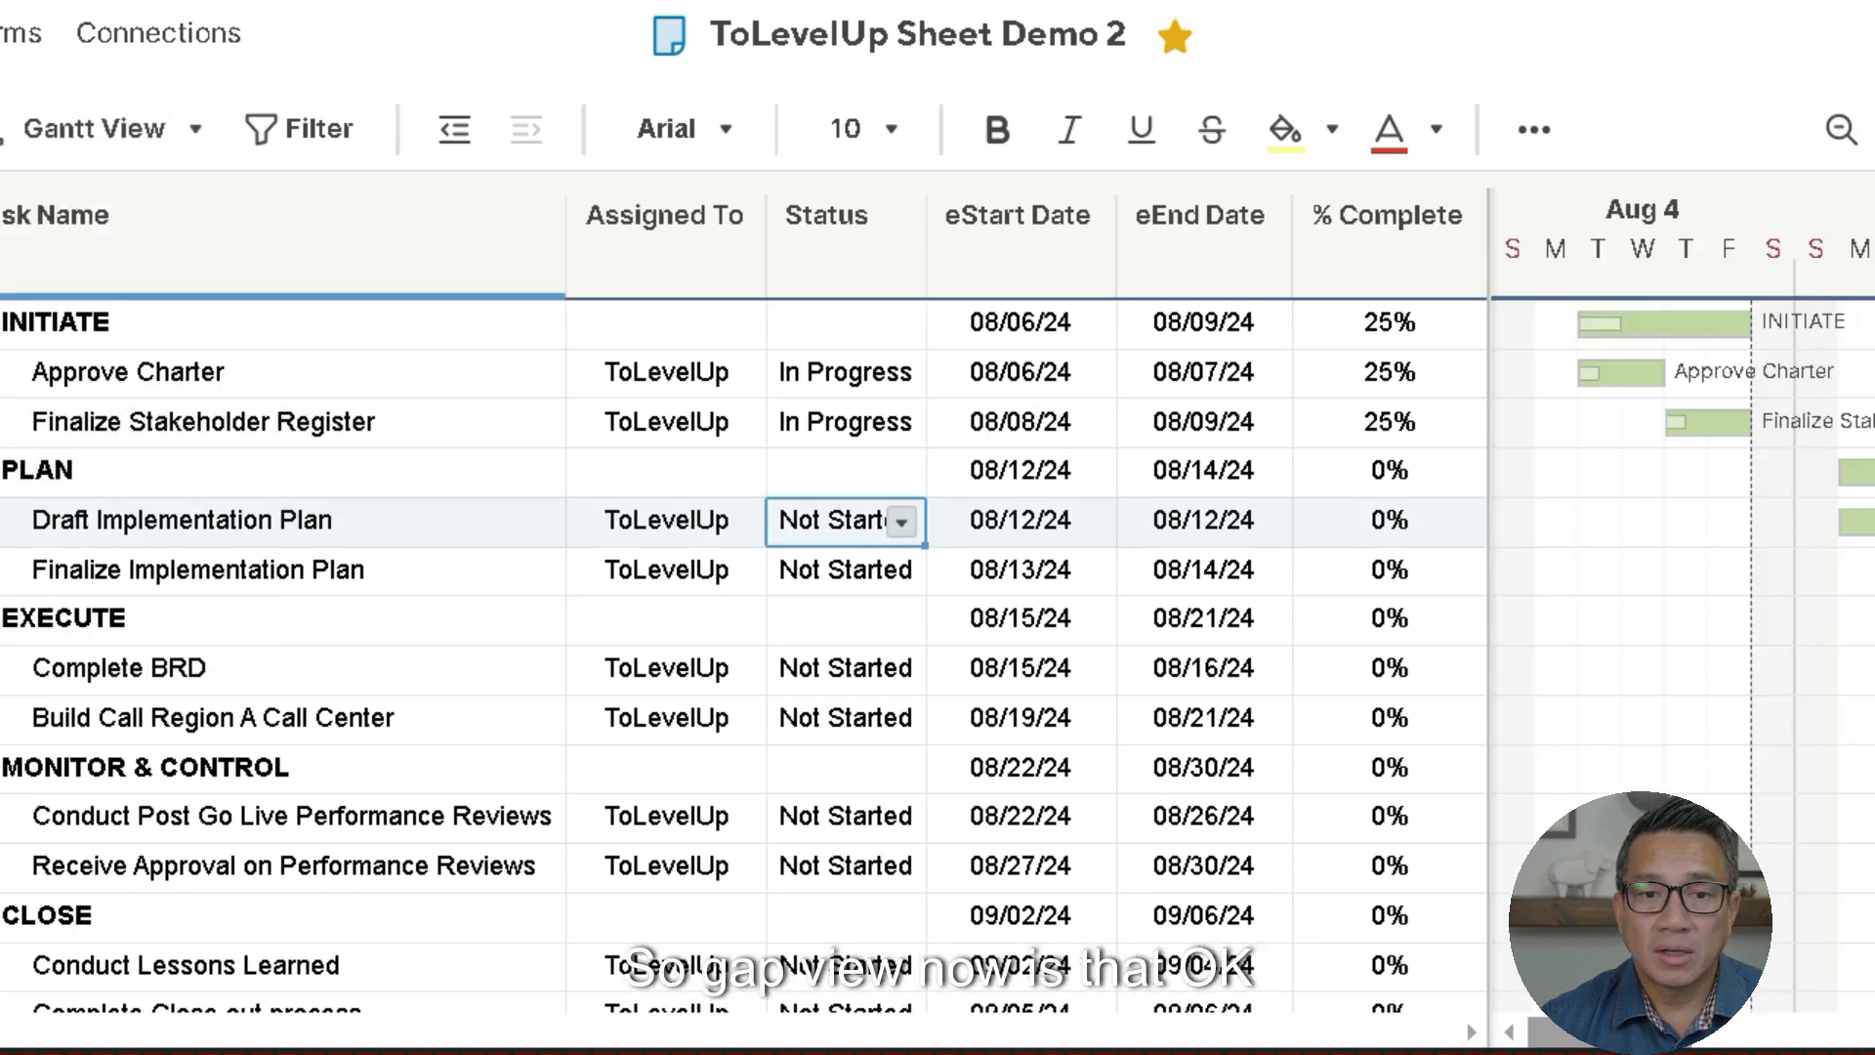
{"action": "left_click_drag", "start_coordinate": [1611, 1032], "coordinate": [1709, 1032]}
{"action": "left_click_drag", "start_coordinate": [1488, 625], "coordinate": [1023, 625]}
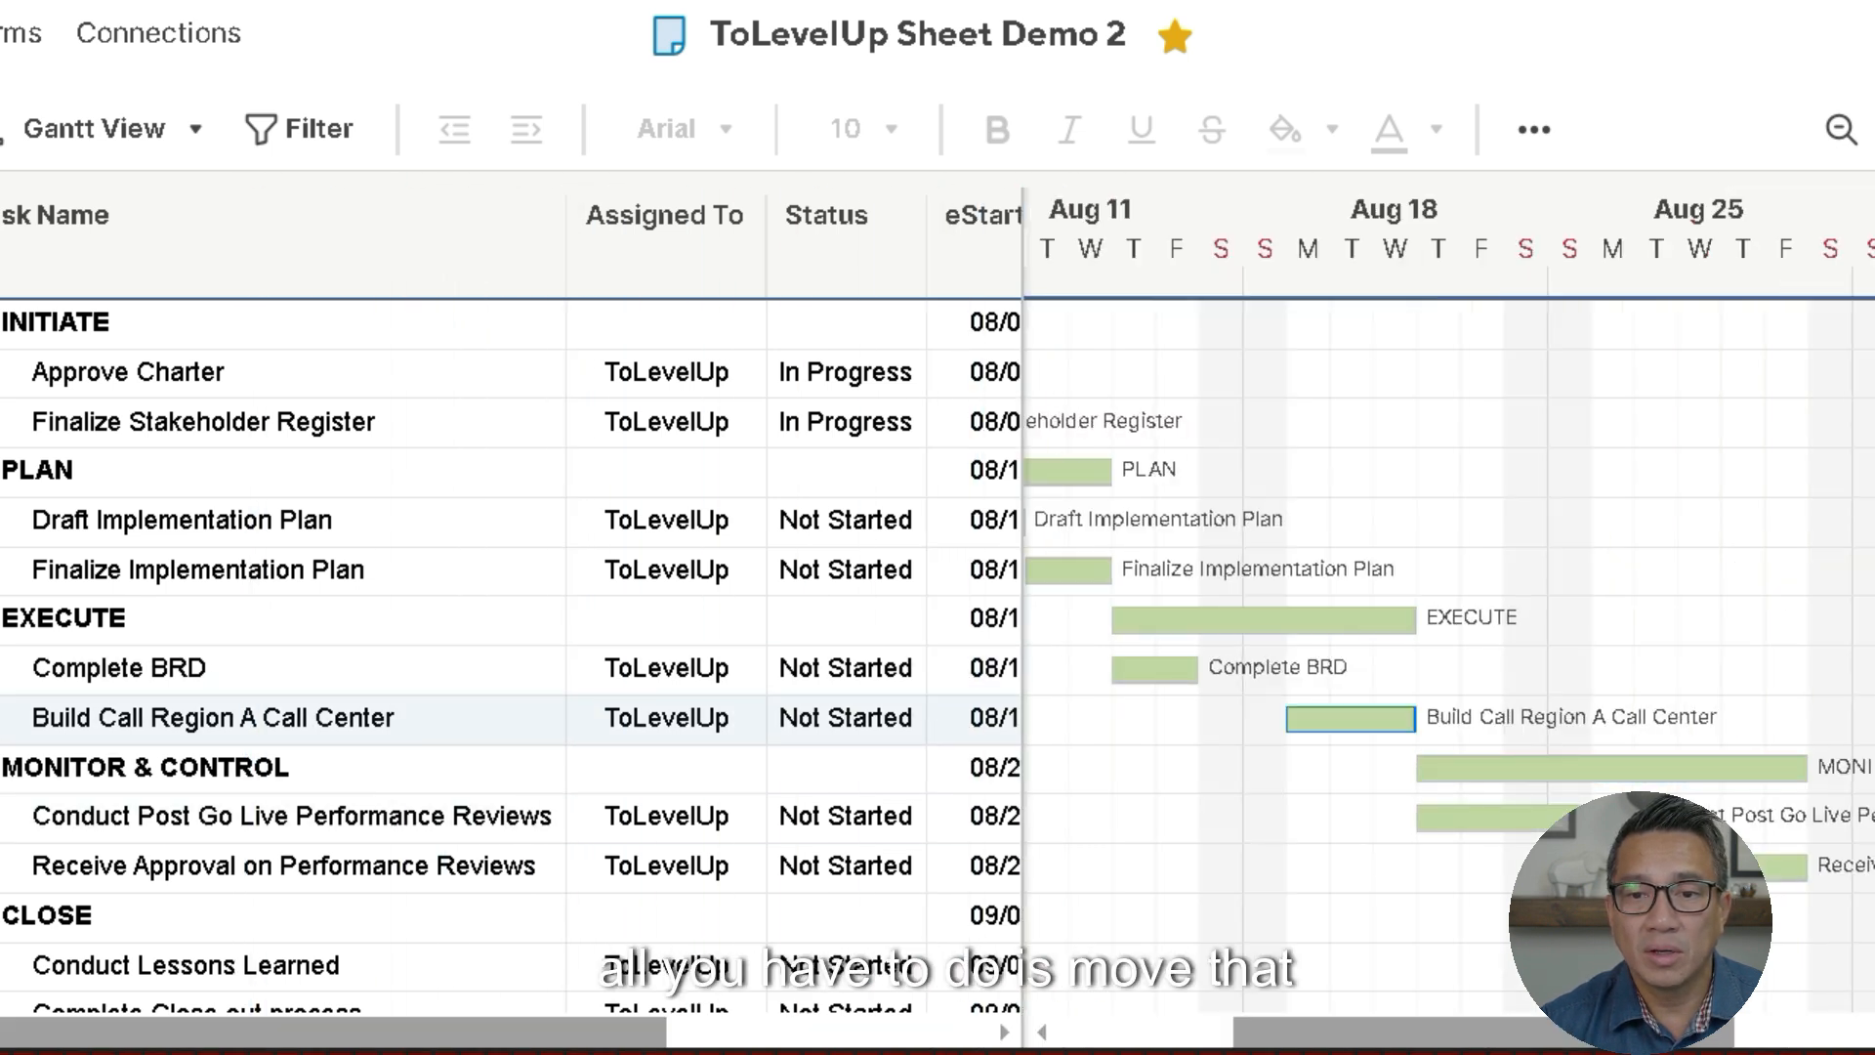
- Examine the Gantt chart's task bars from early August into September and the project plan columns beside them
{"action": "left_click", "coordinate": [1042, 1032]}
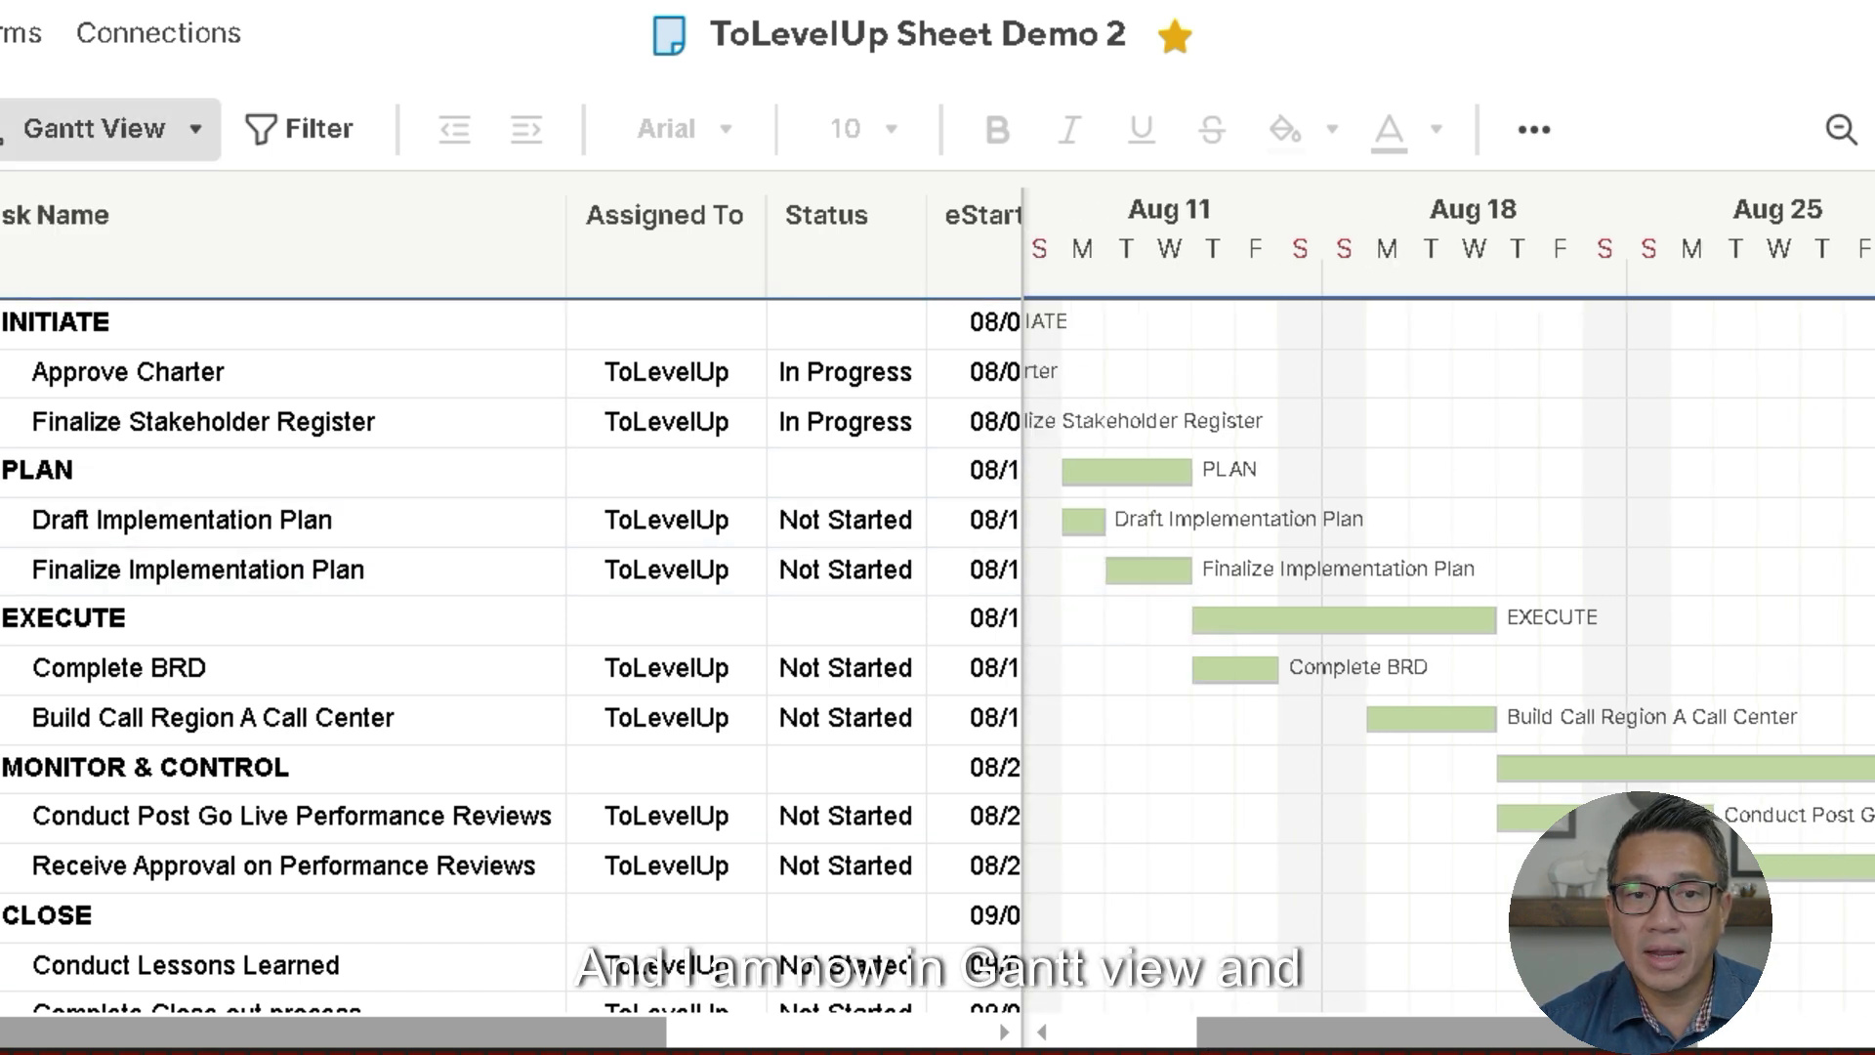
{"action": "scroll", "coordinate": [1448, 655], "scroll_direction": "right", "scroll_amount": 10}
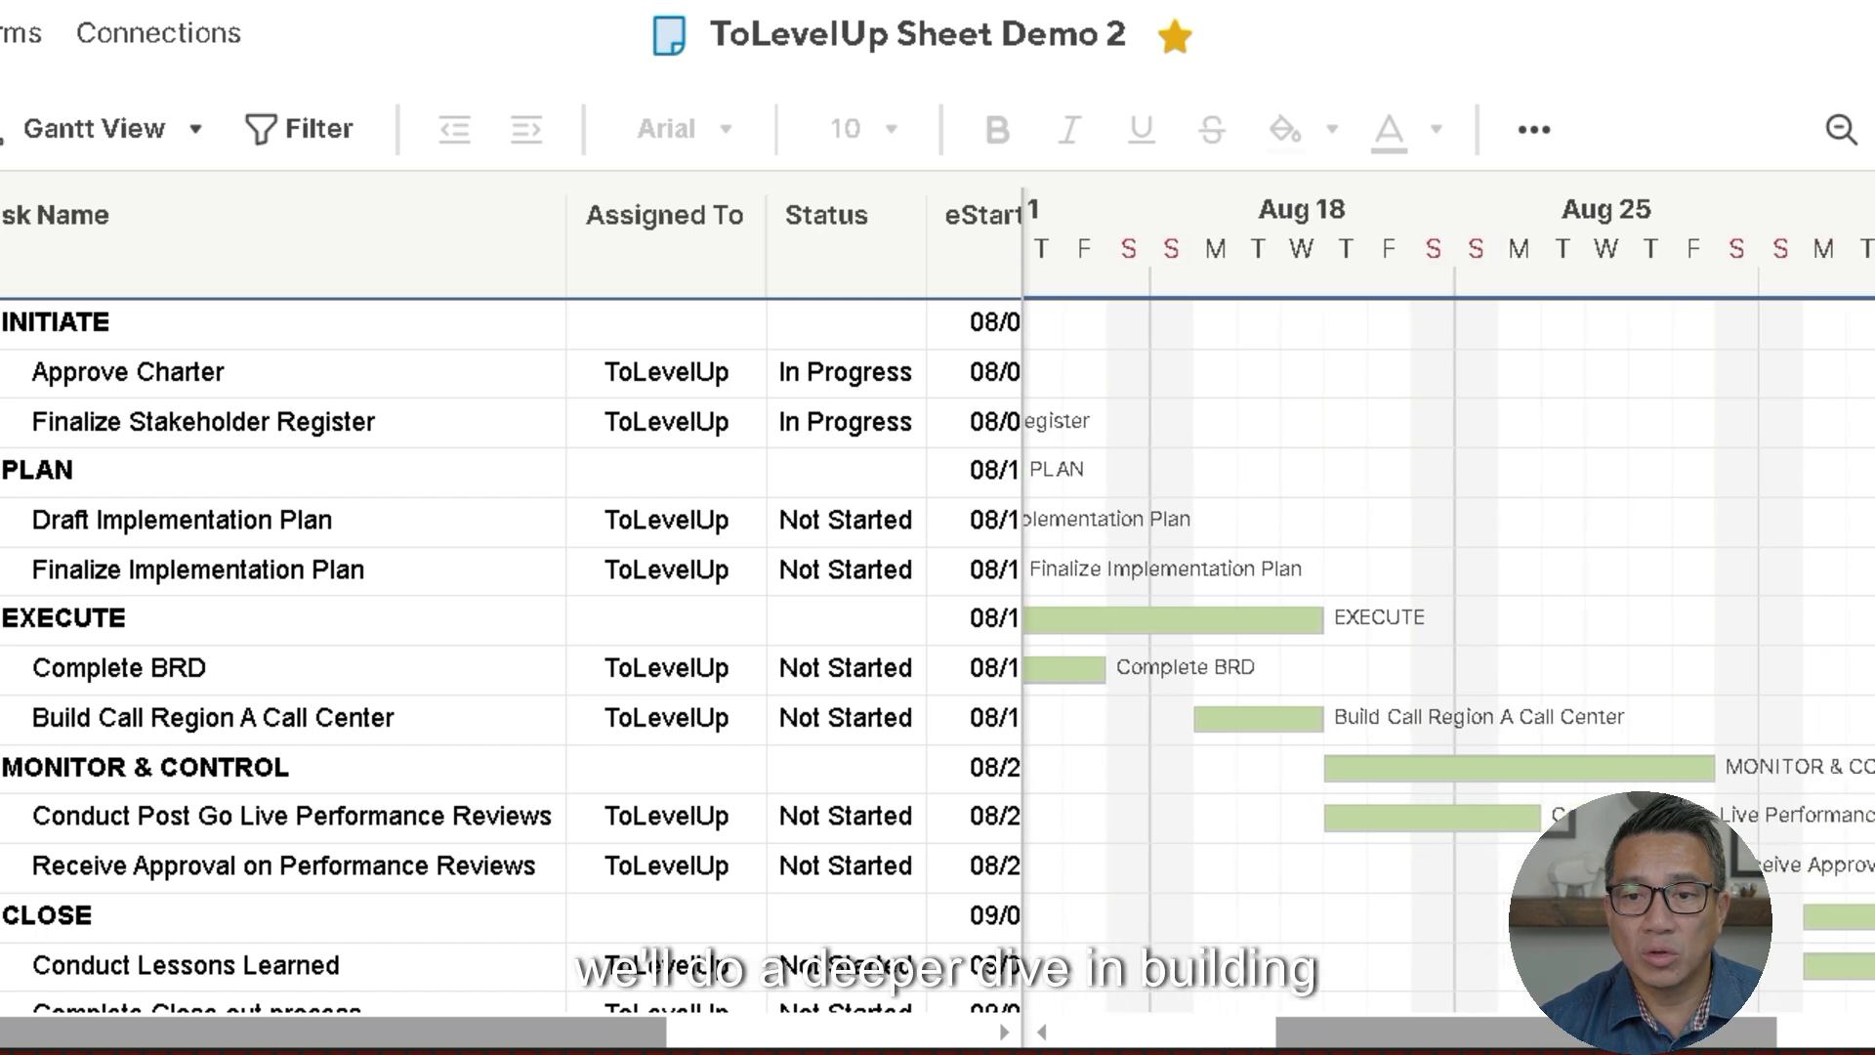
{"action": "scroll", "coordinate": [1448, 654], "scroll_direction": "right", "scroll_amount": 3}
{"action": "scroll", "coordinate": [1449, 654], "scroll_direction": "left", "scroll_amount": 8}
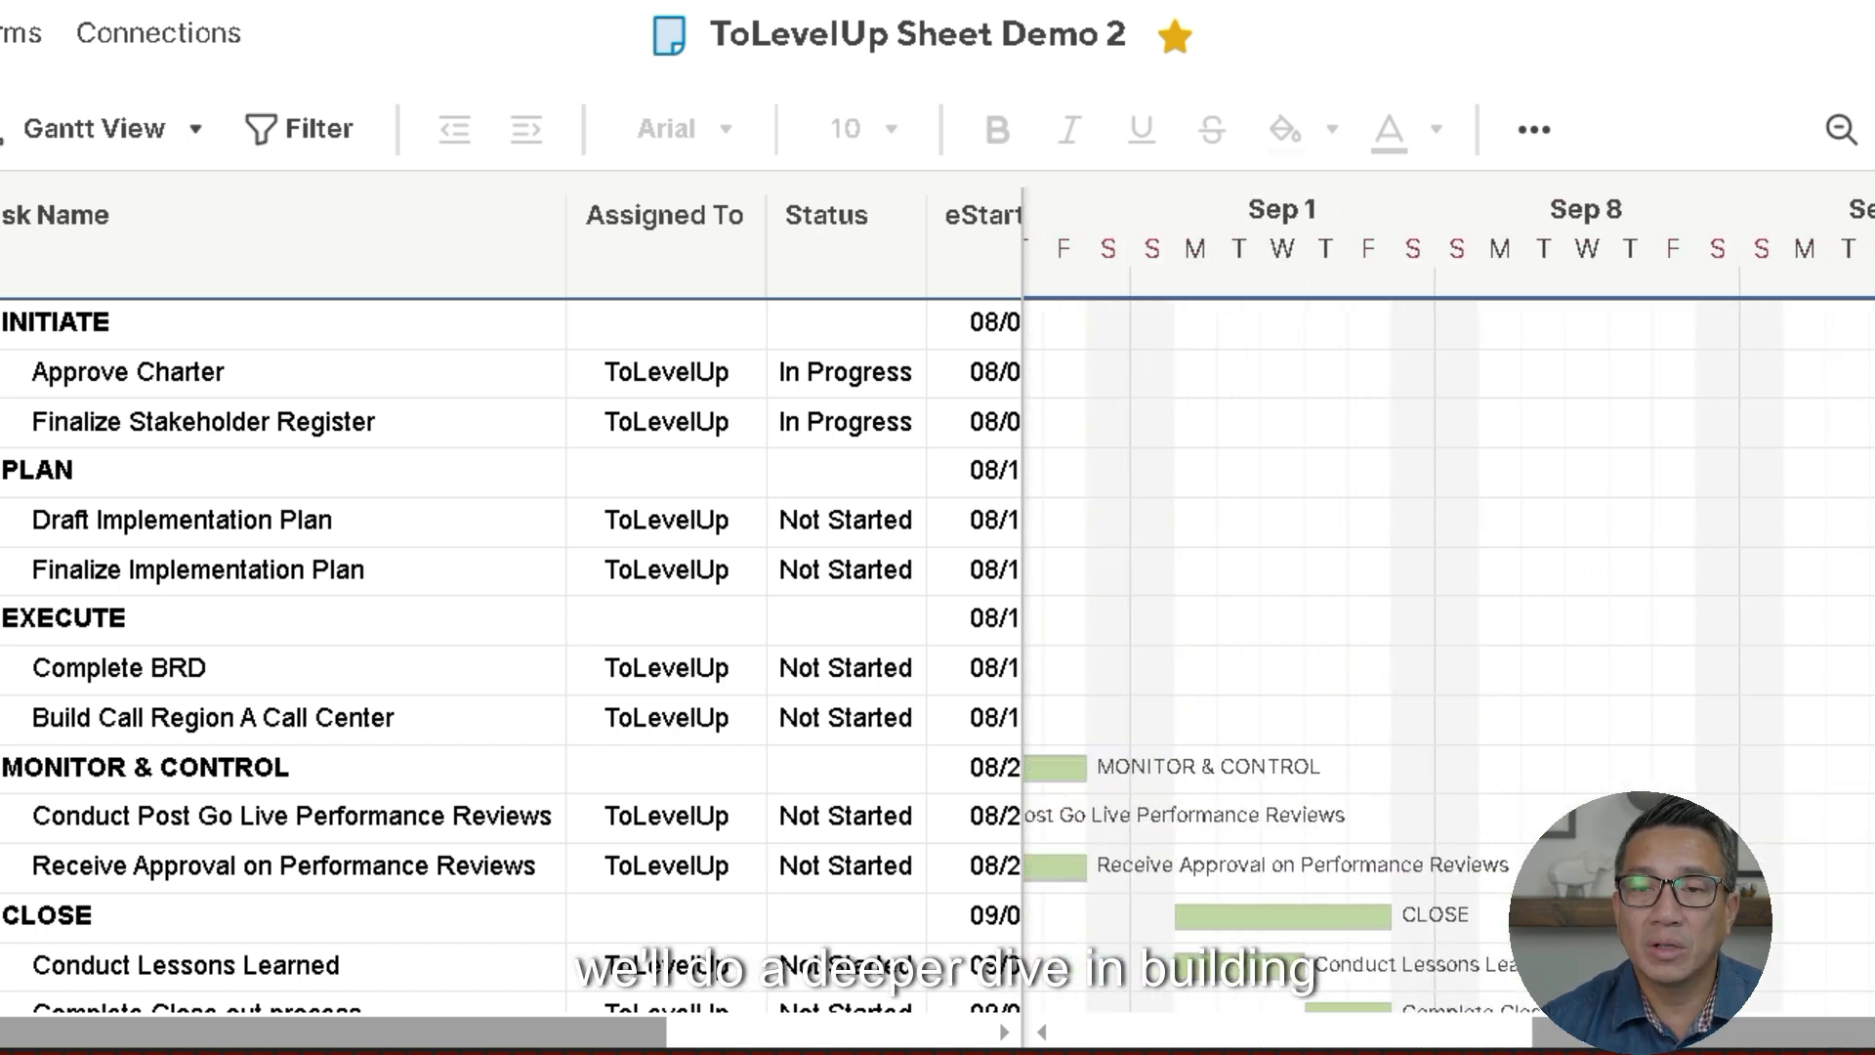
{"action": "scroll", "coordinate": [1448, 655], "scroll_direction": "left", "scroll_amount": 10}
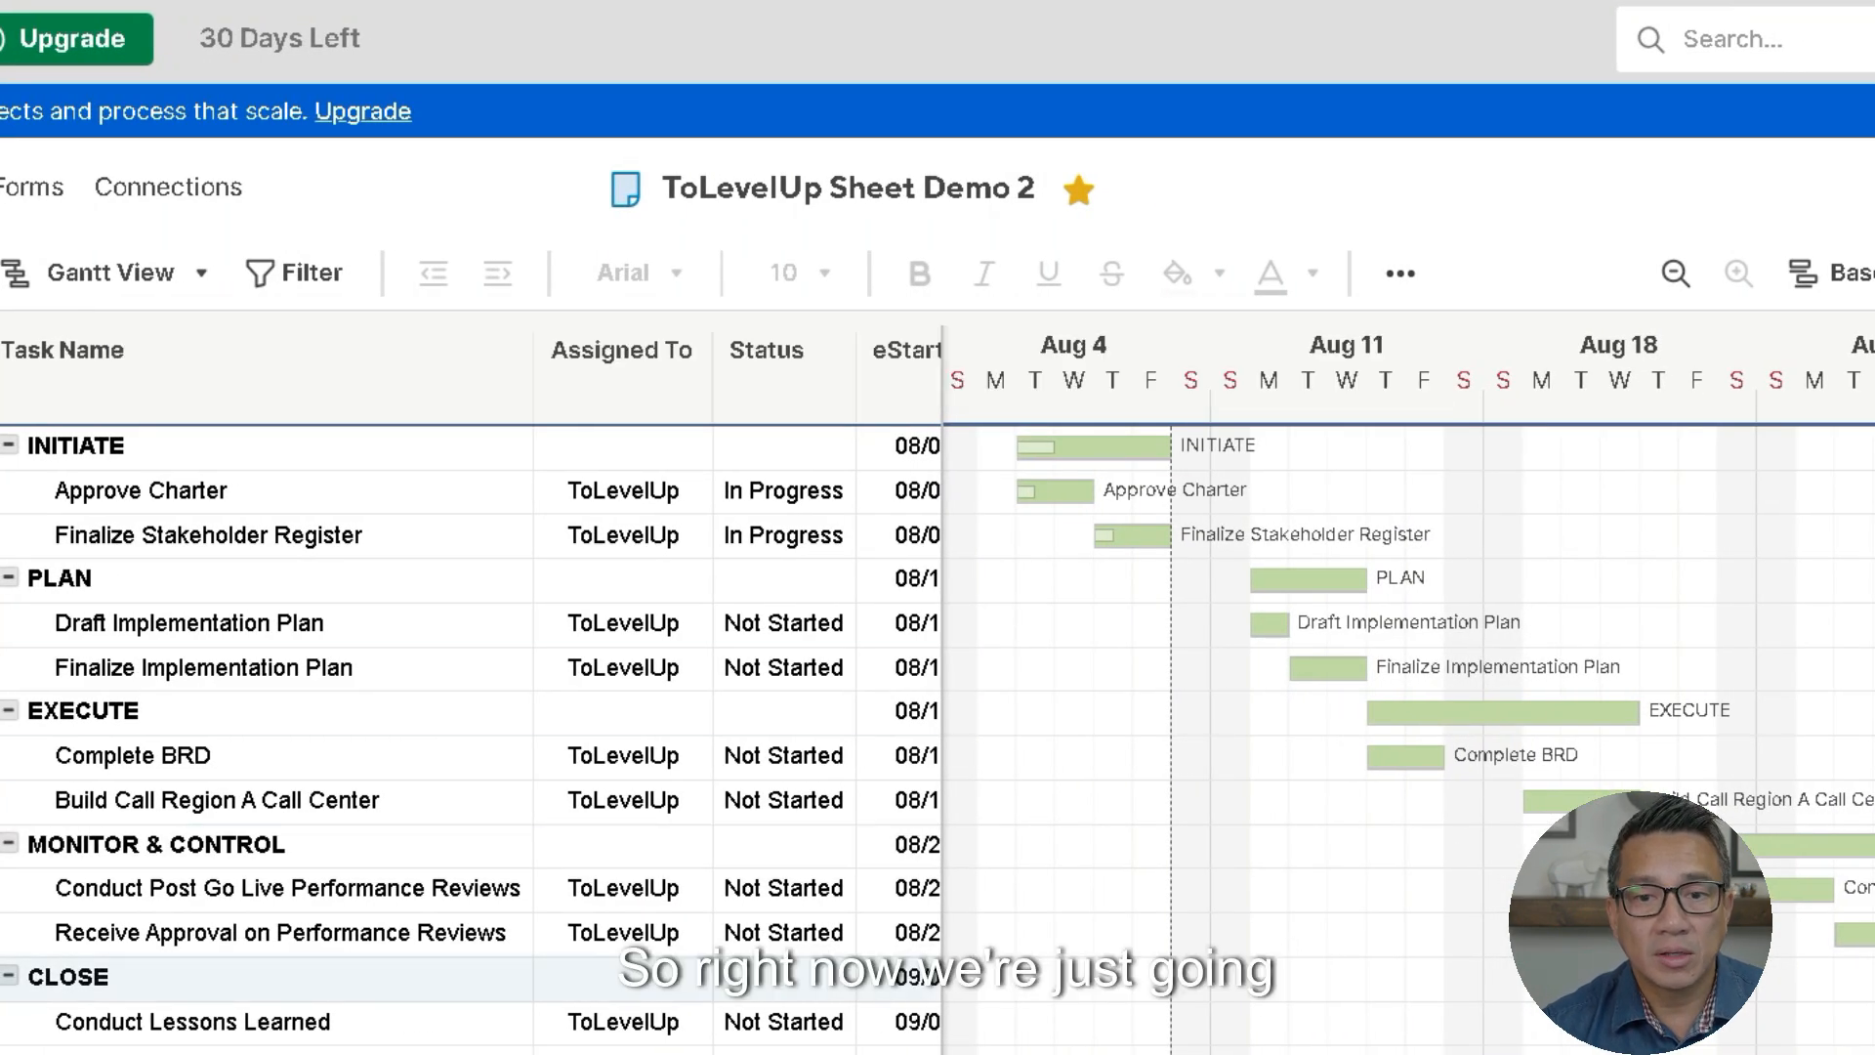
{"action": "scroll", "coordinate": [1406, 684], "scroll_direction": "right", "scroll_amount": 2}
{"action": "scroll", "coordinate": [1407, 684], "scroll_direction": "right", "scroll_amount": 5}
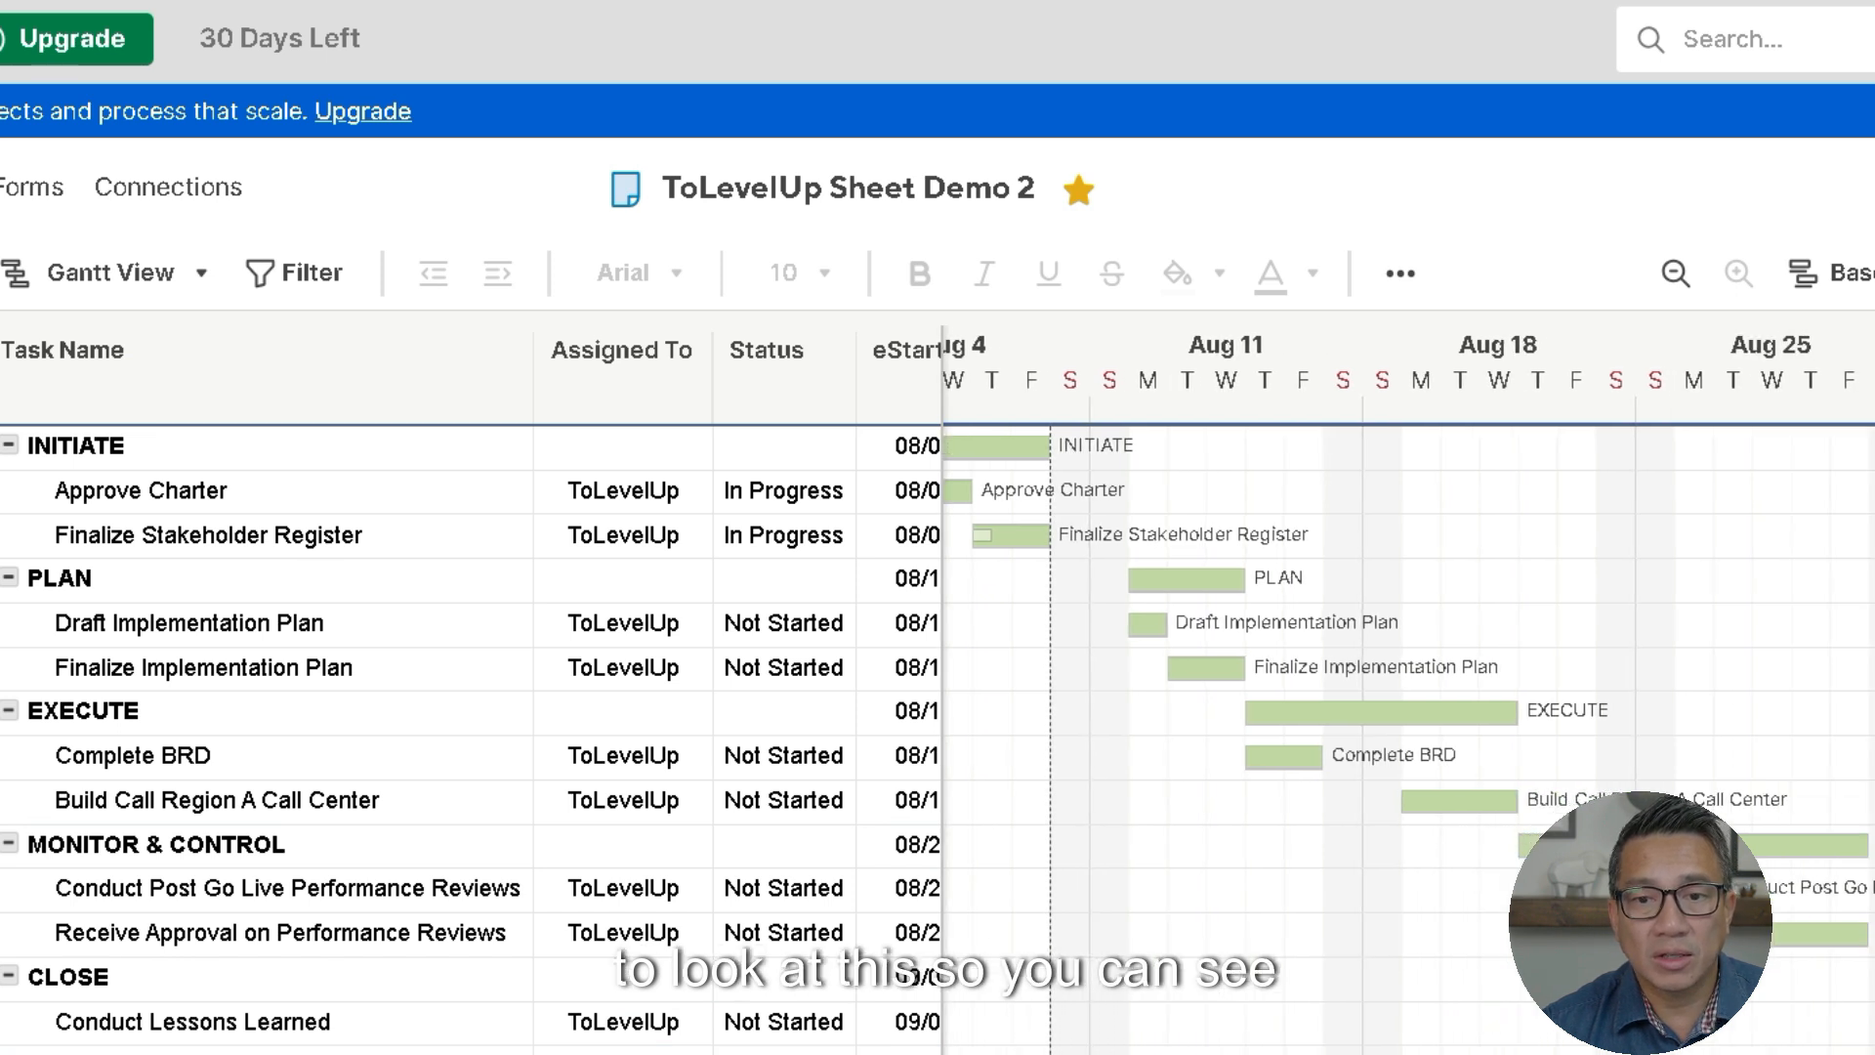
{"action": "scroll", "coordinate": [1406, 684], "scroll_direction": "right", "scroll_amount": 4}
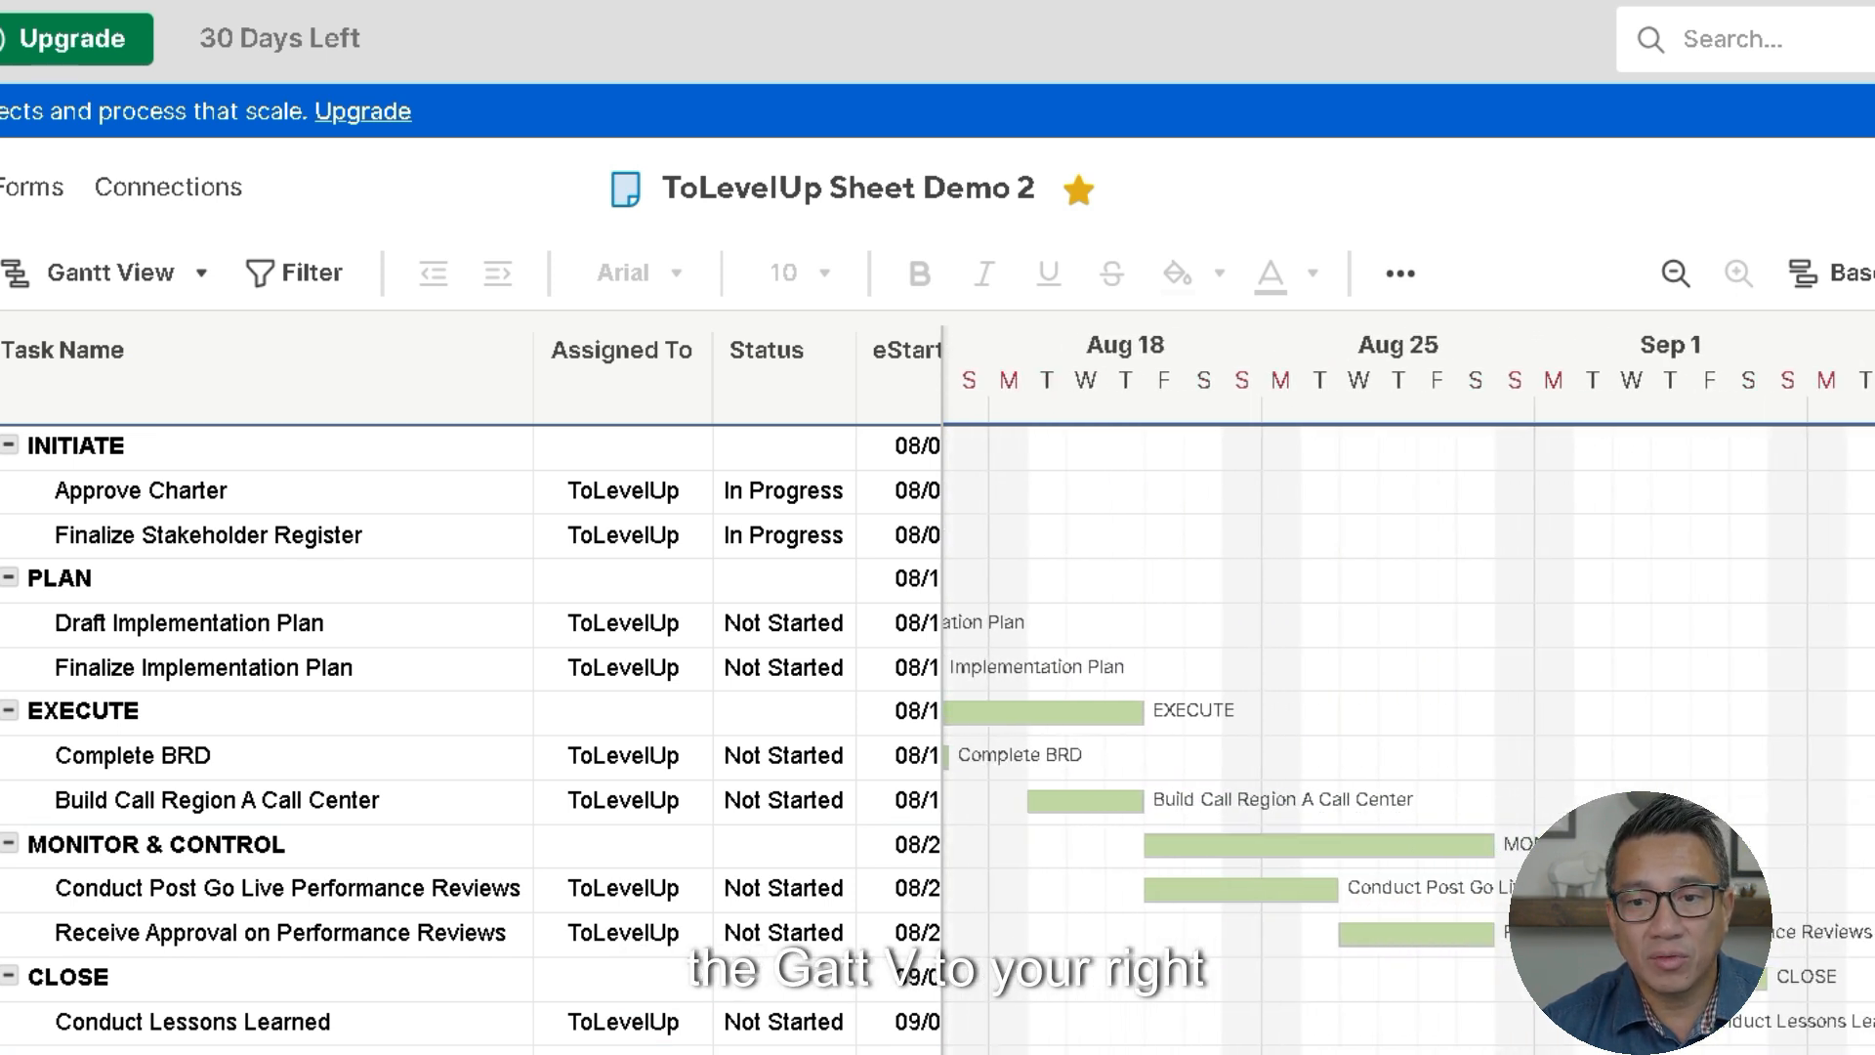
{"action": "scroll", "coordinate": [1407, 683], "scroll_direction": "left", "scroll_amount": 2}
{"action": "scroll", "coordinate": [1406, 684], "scroll_direction": "left", "scroll_amount": 5}
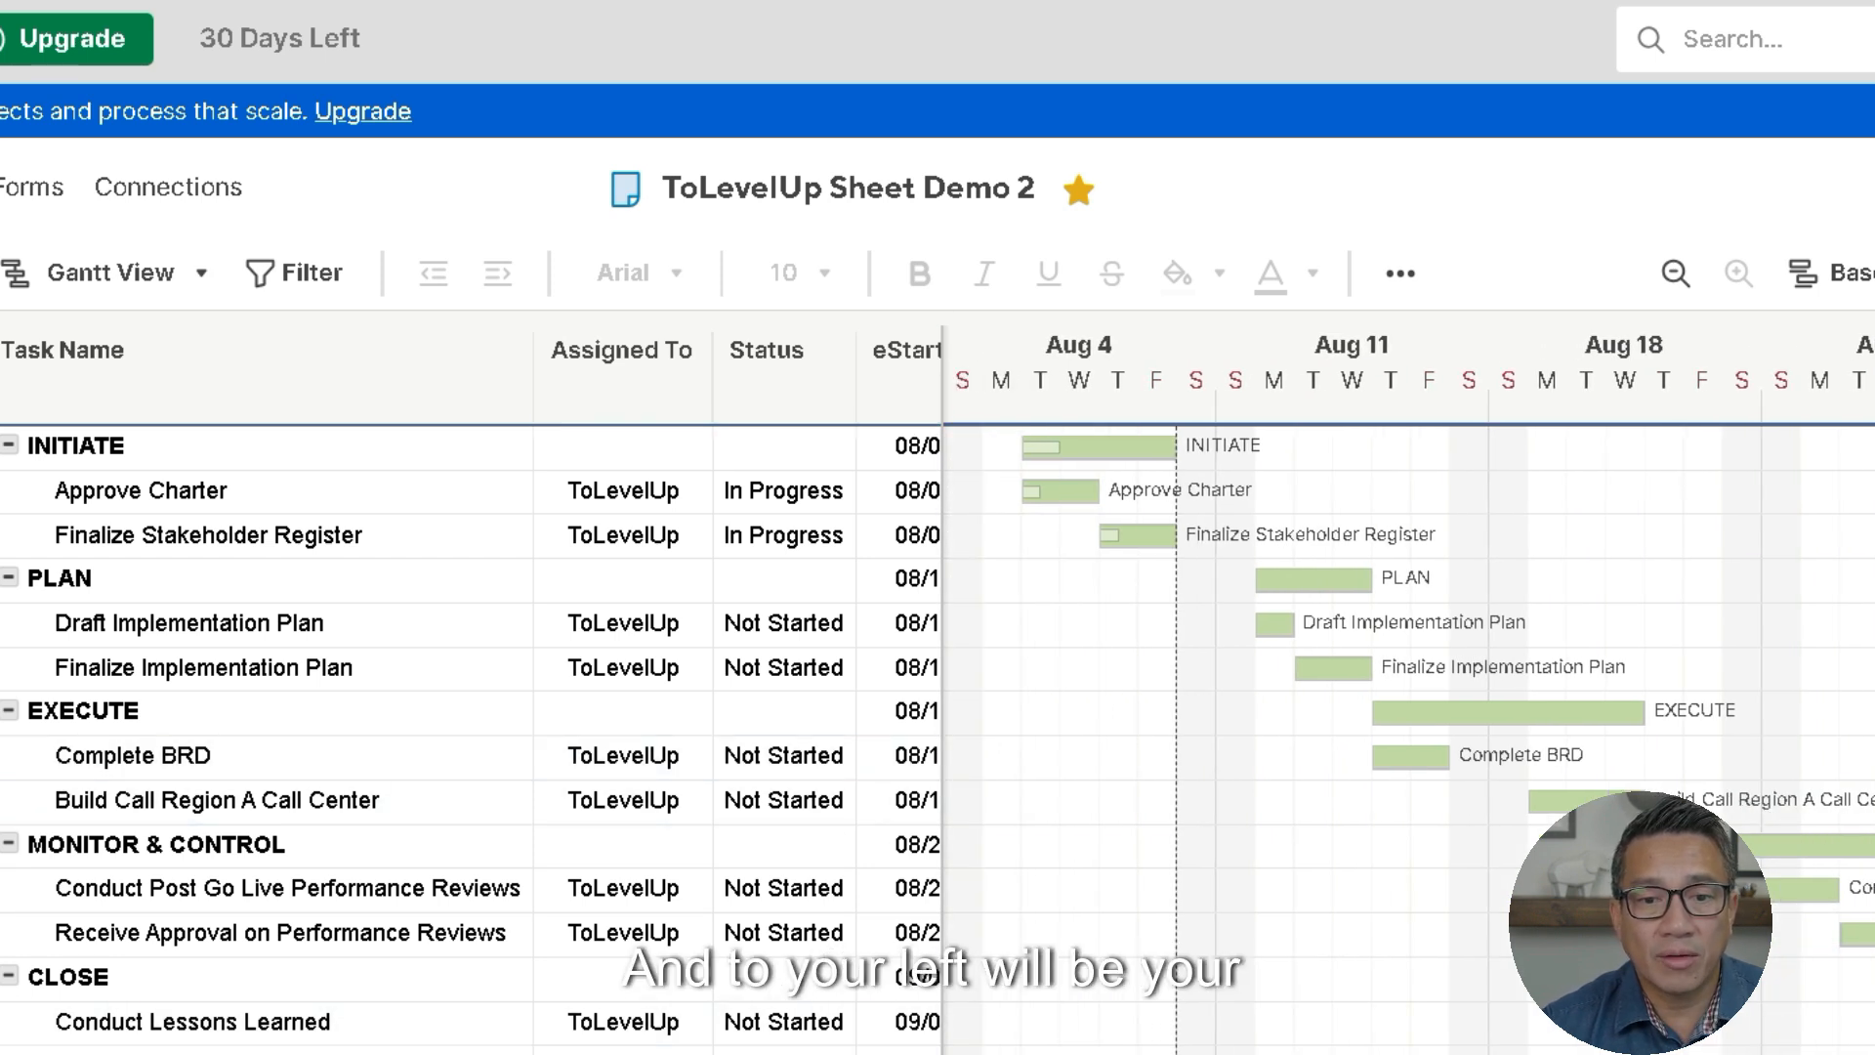
{"action": "scroll", "coordinate": [468, 684], "scroll_direction": "right", "scroll_amount": 5}
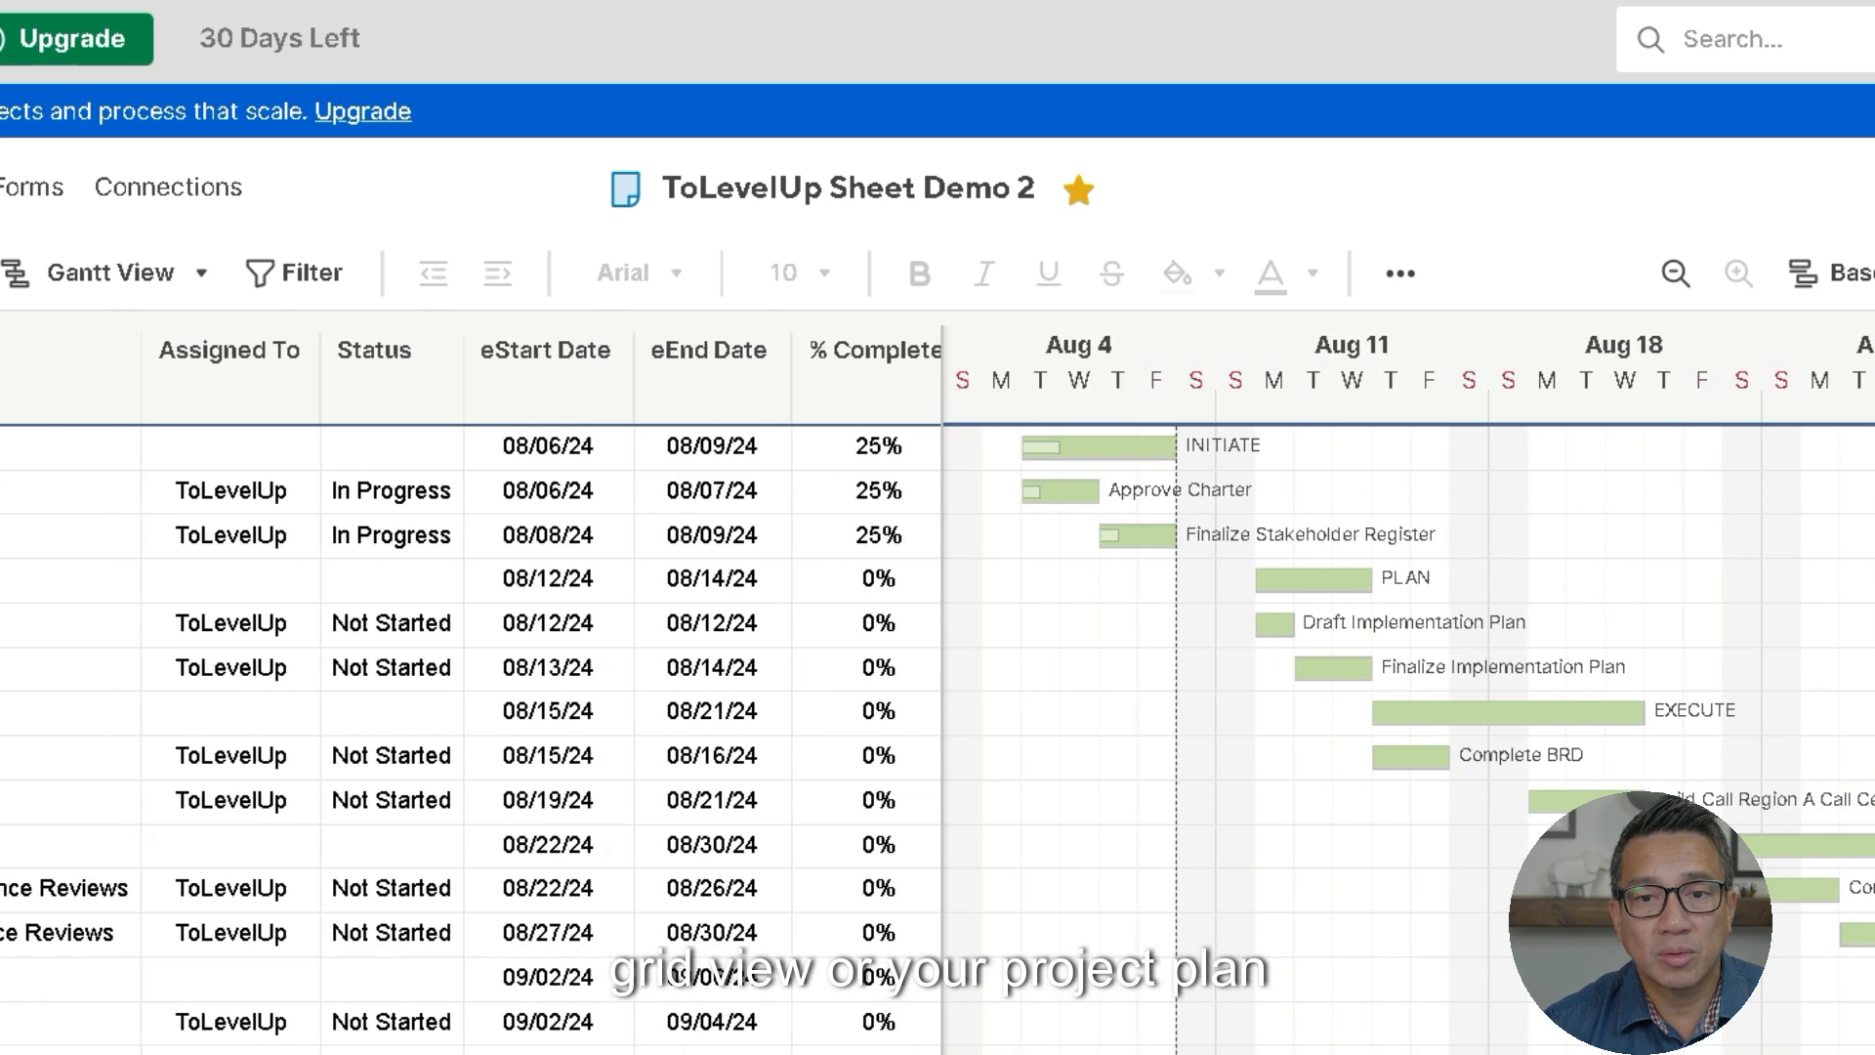
{"action": "scroll", "coordinate": [245, 535], "scroll_direction": "left", "scroll_amount": 5}
- Show the tasks as cards grouped by status and move the Draft Implementation Plan card to In Progress and on to Complete
{"action": "left_click", "coordinate": [110, 273]}
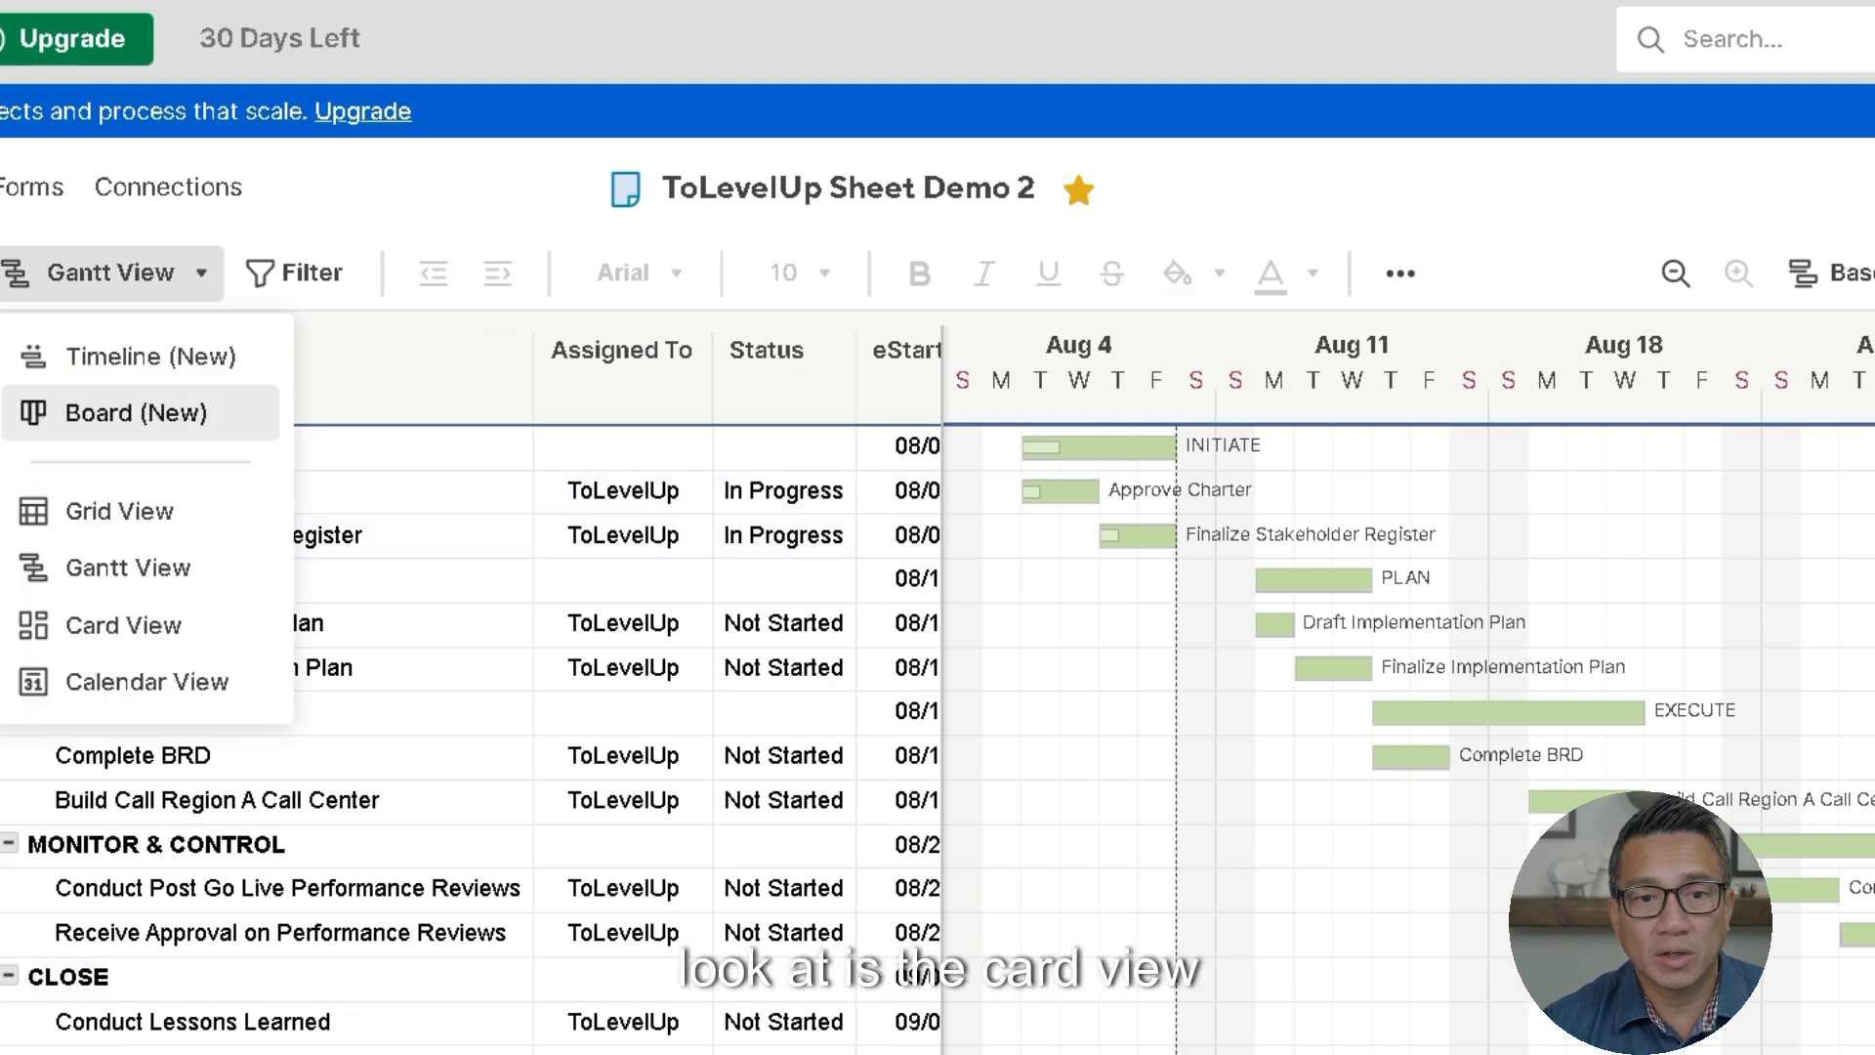
{"action": "left_click", "coordinate": [124, 625]}
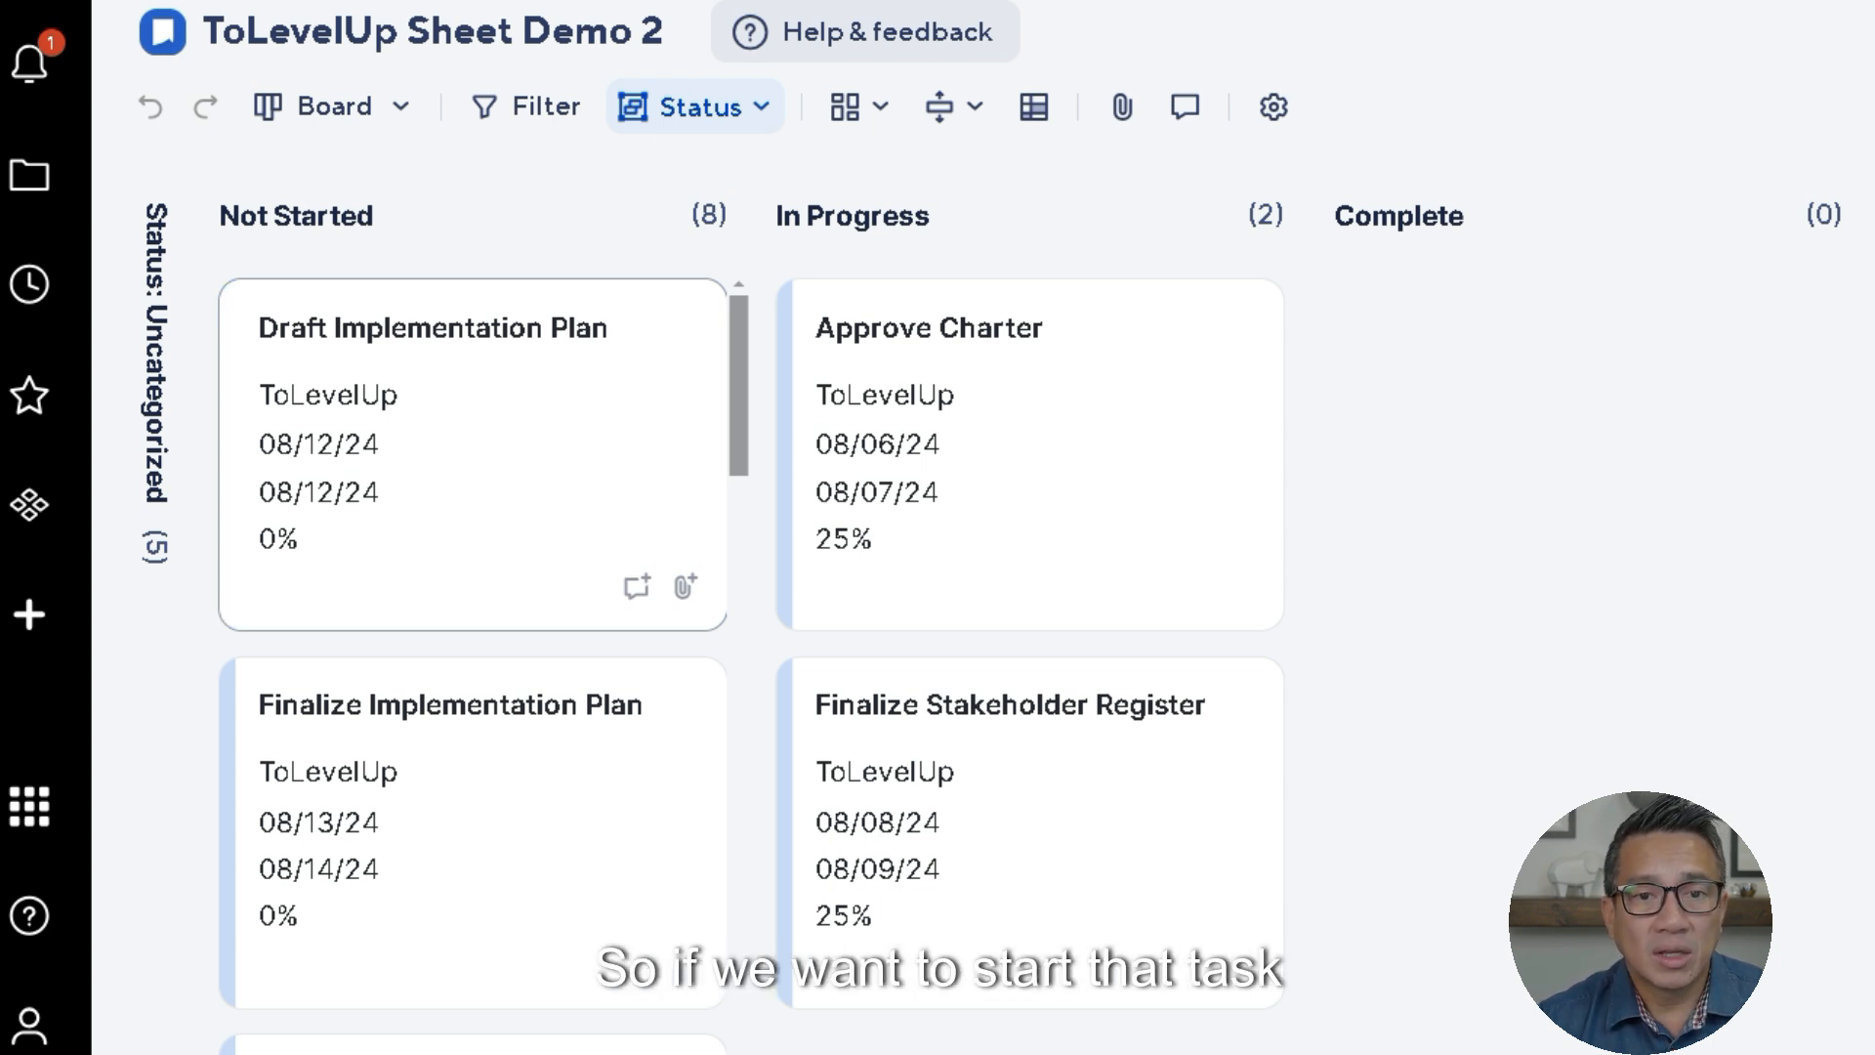
{"action": "left_click_drag", "start_coordinate": [469, 371], "coordinate": [1035, 337]}
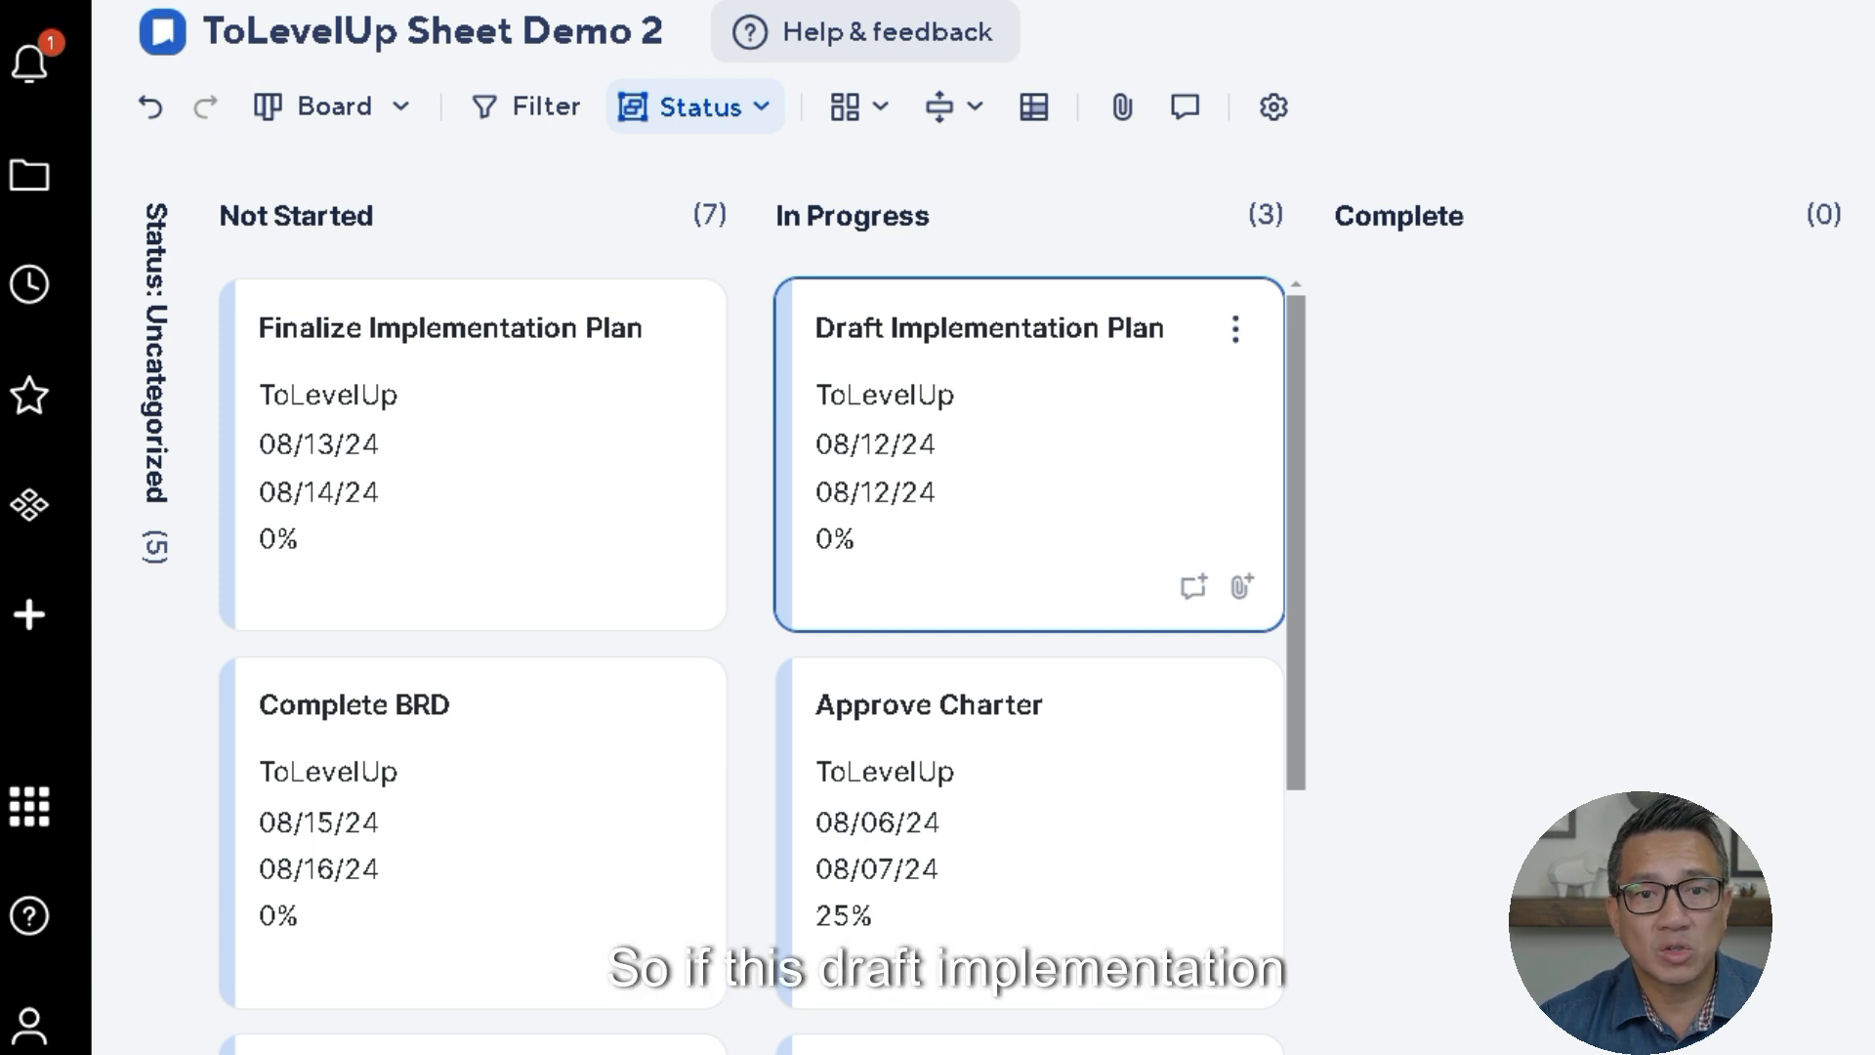
{"action": "left_click_drag", "start_coordinate": [1029, 454], "coordinate": [1582, 412]}
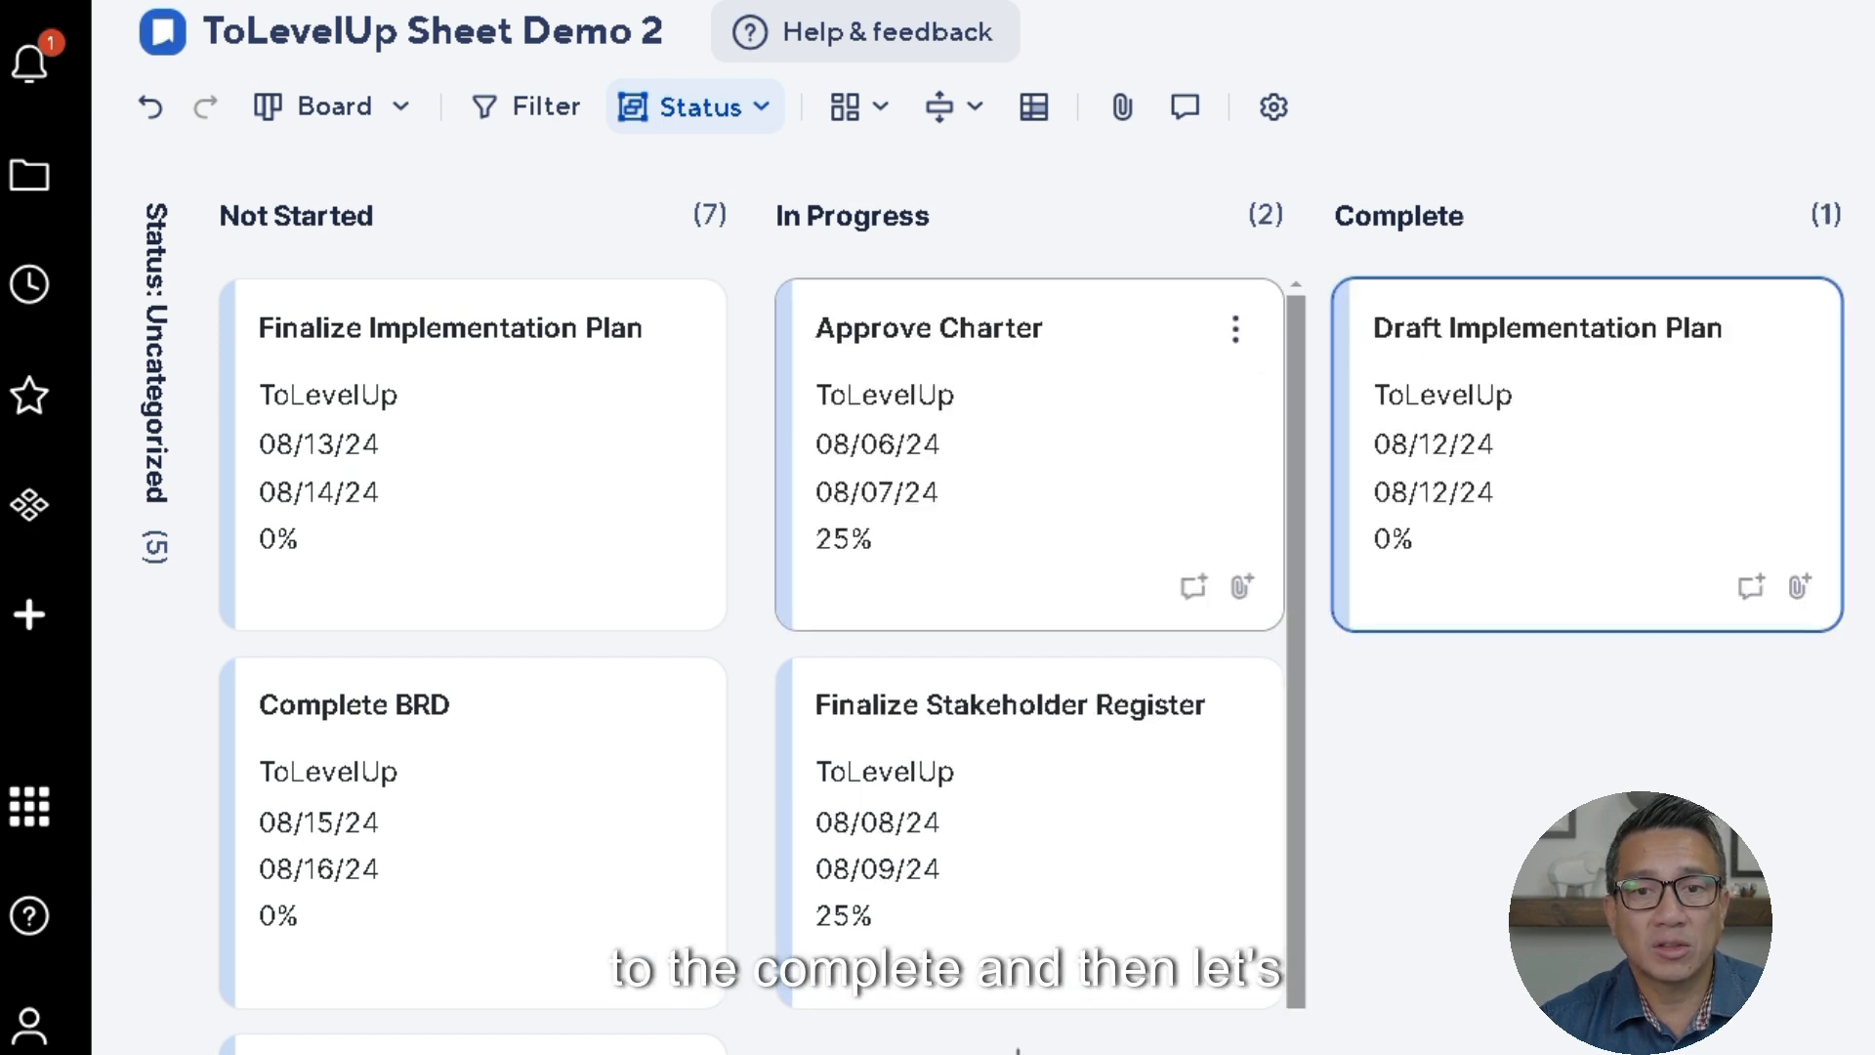
- Return to Grid View and check the status of the Draft Implementation Plan task
{"action": "left_click", "coordinate": [332, 105]}
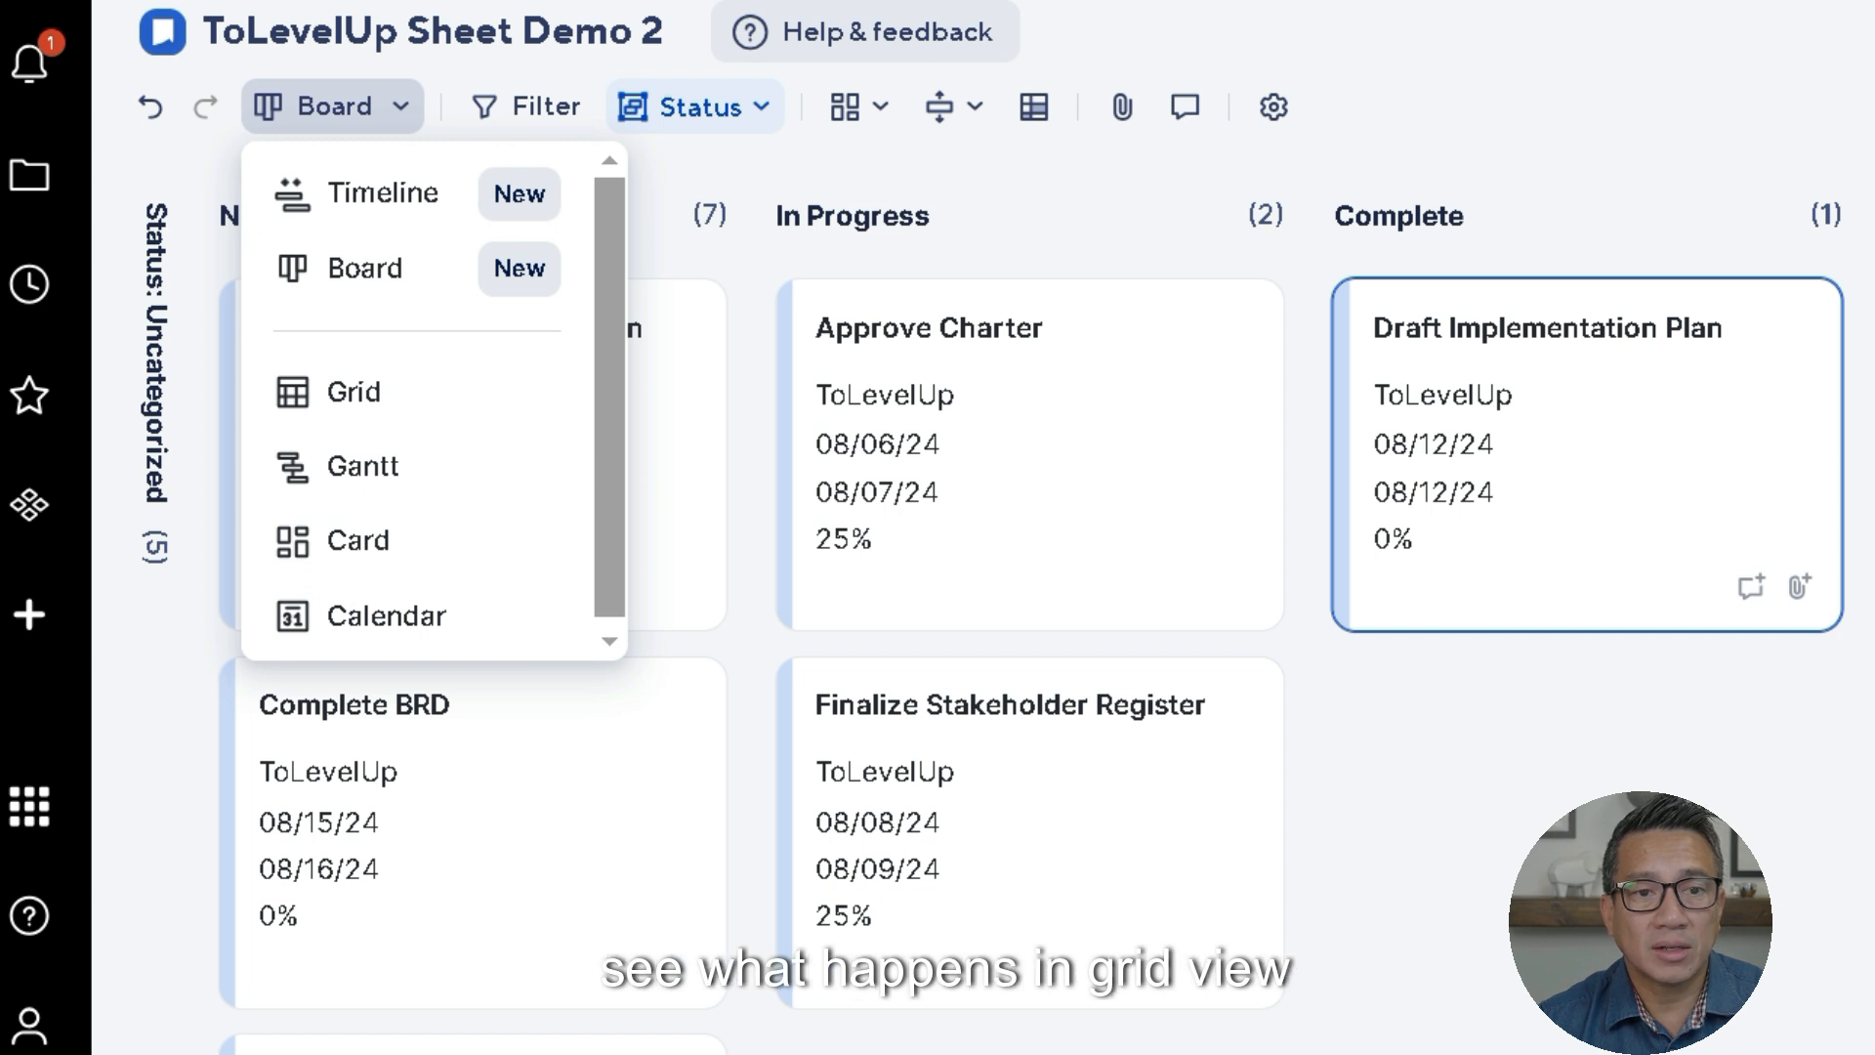
{"action": "left_click", "coordinate": [354, 391]}
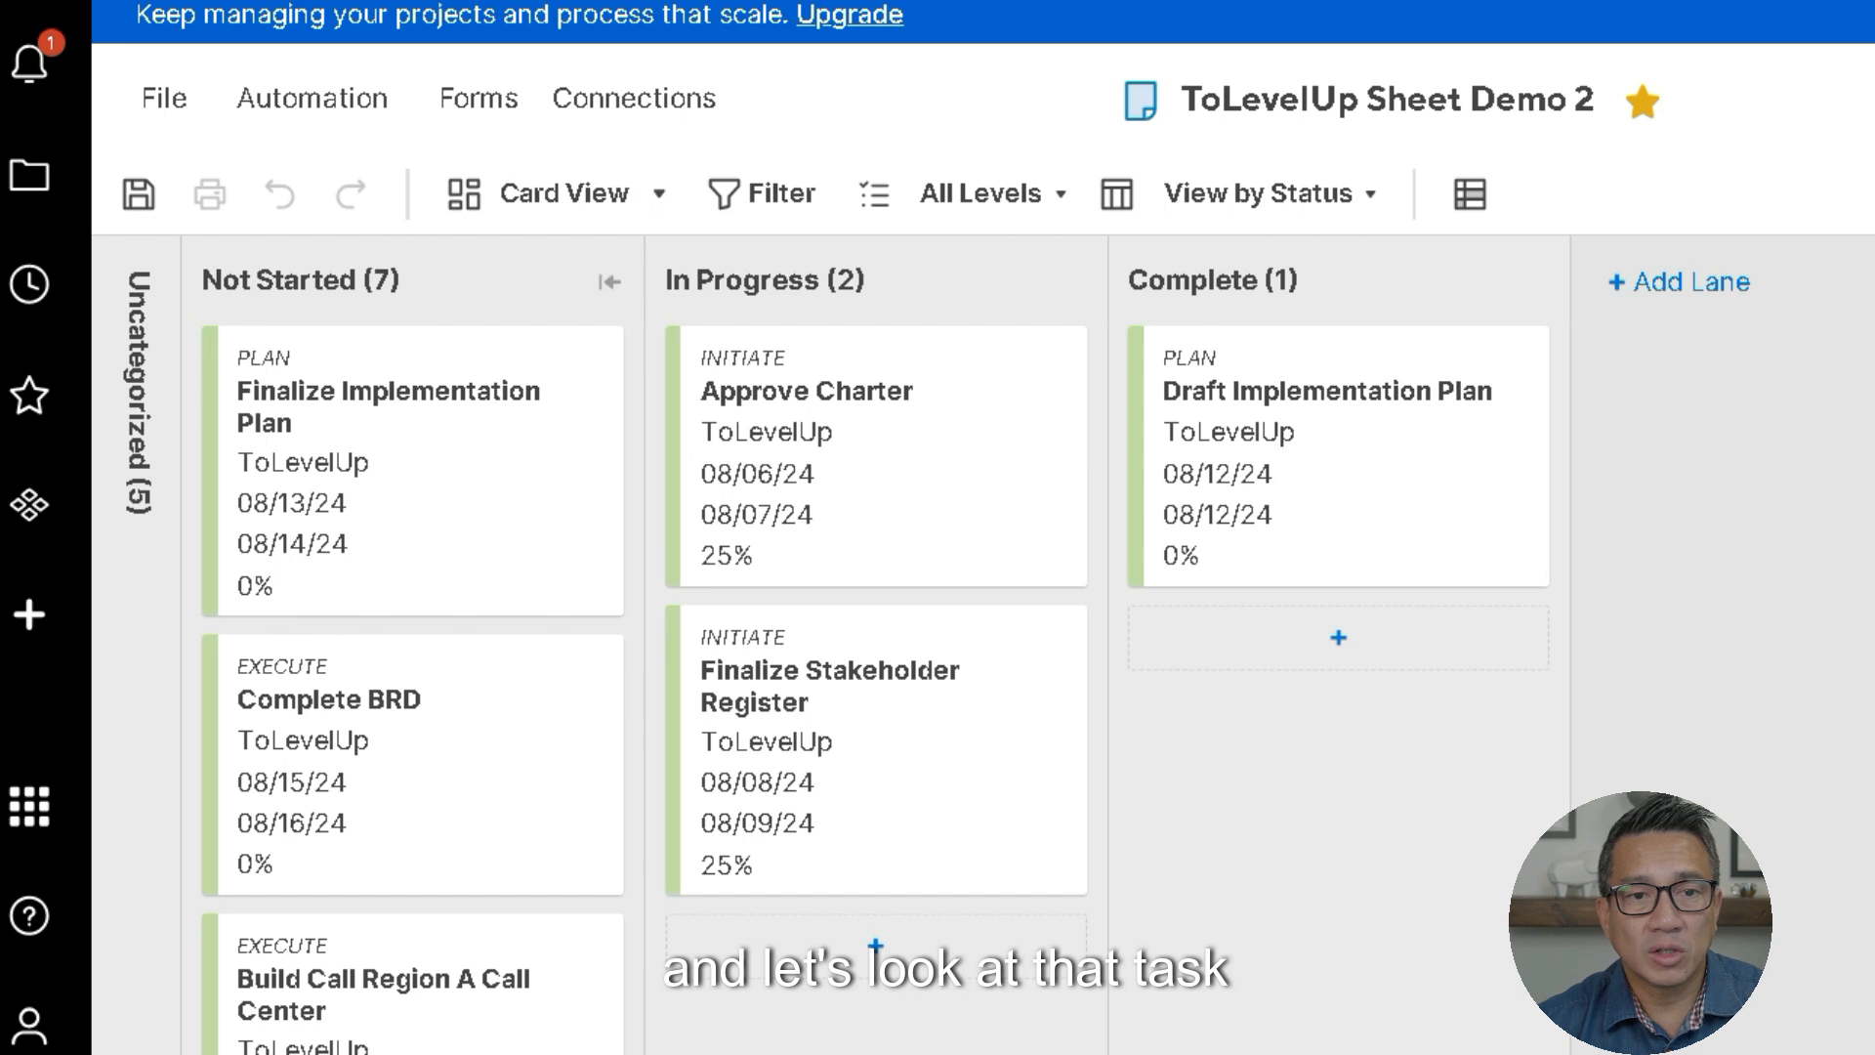
{"action": "left_click", "coordinate": [565, 193]}
{"action": "left_click", "coordinate": [576, 450]}
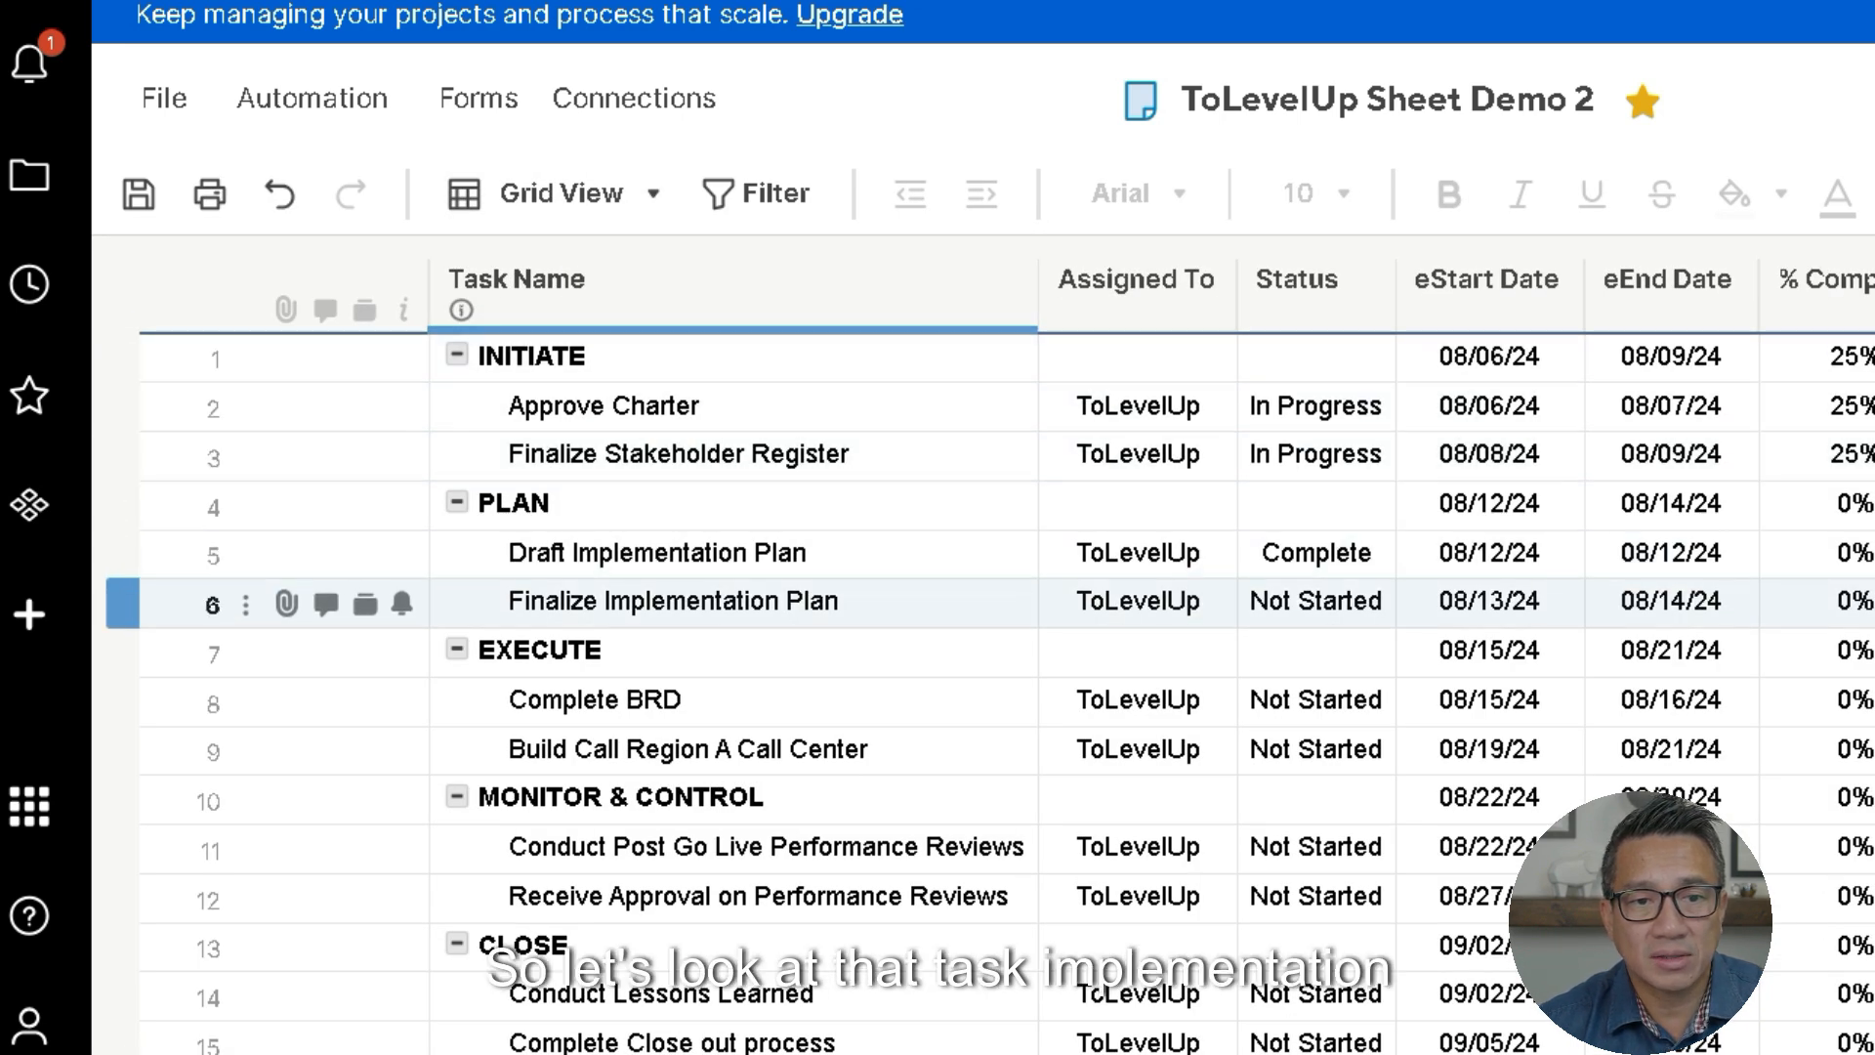
{"action": "left_click", "coordinate": [732, 553]}
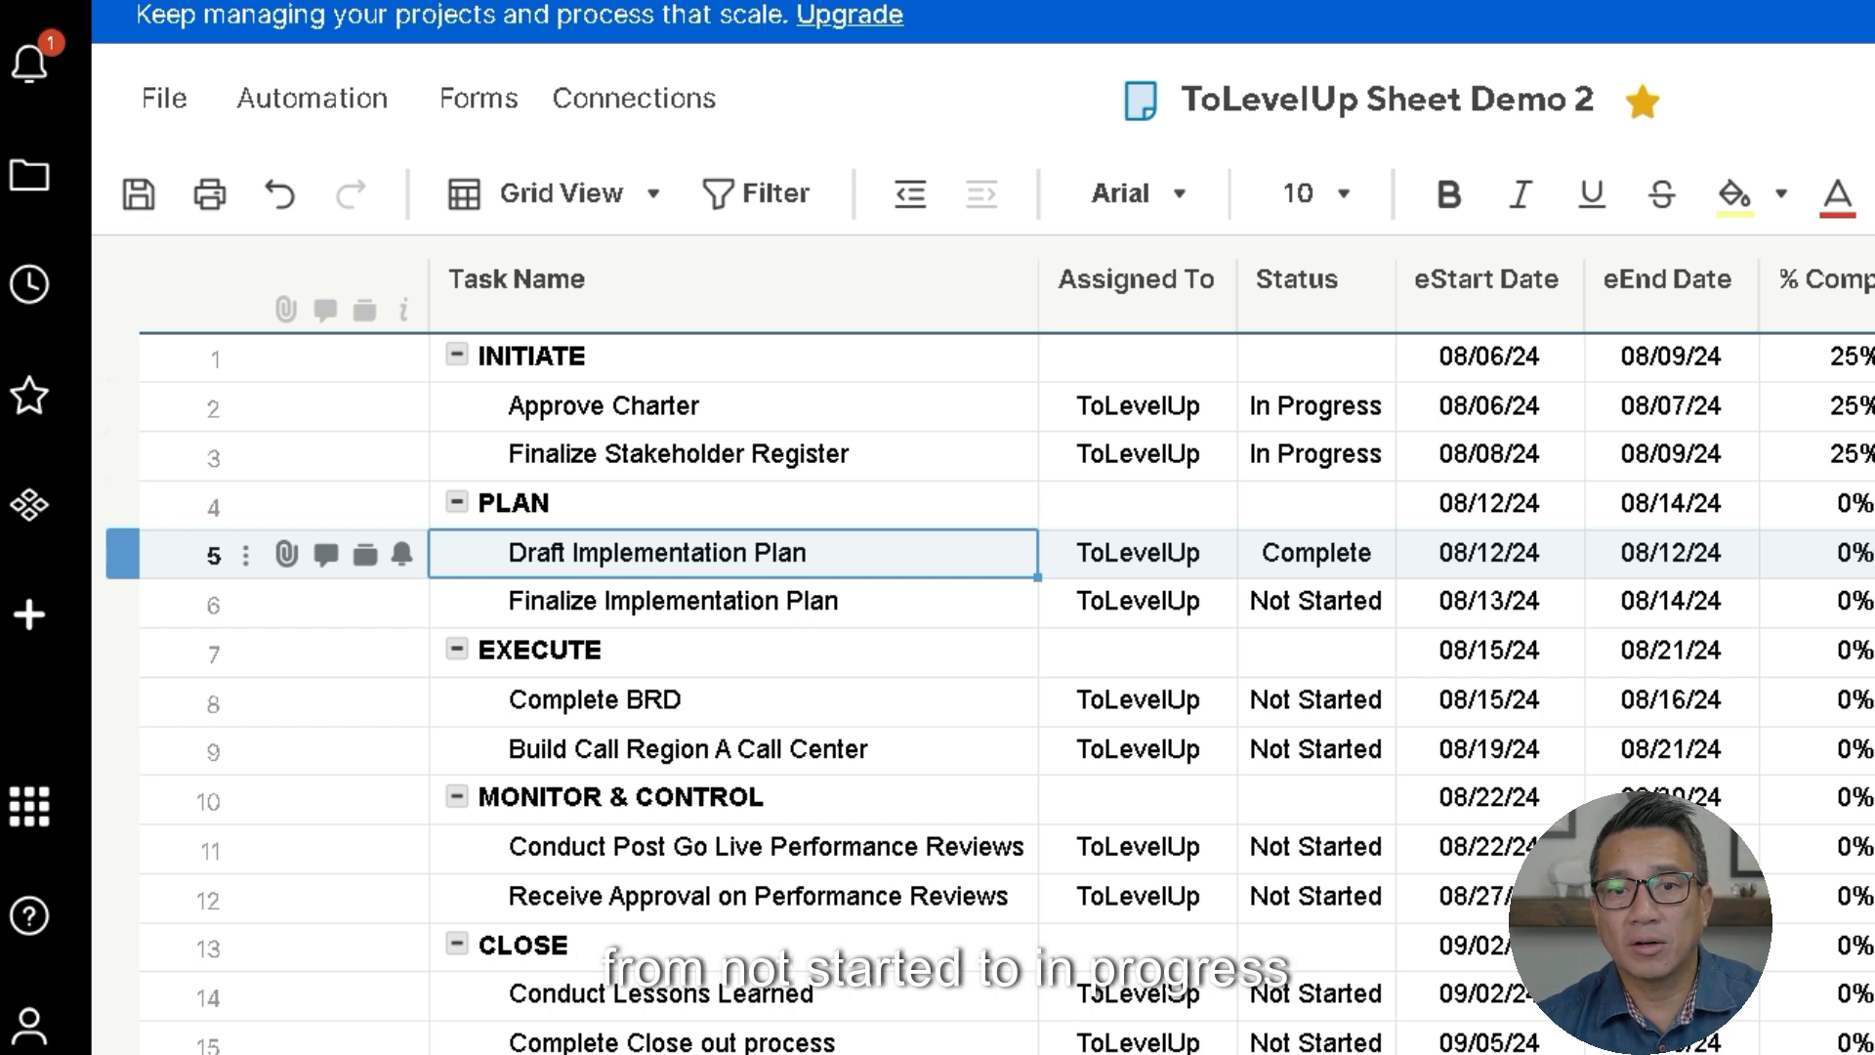
{"action": "left_click", "coordinate": [1316, 553]}
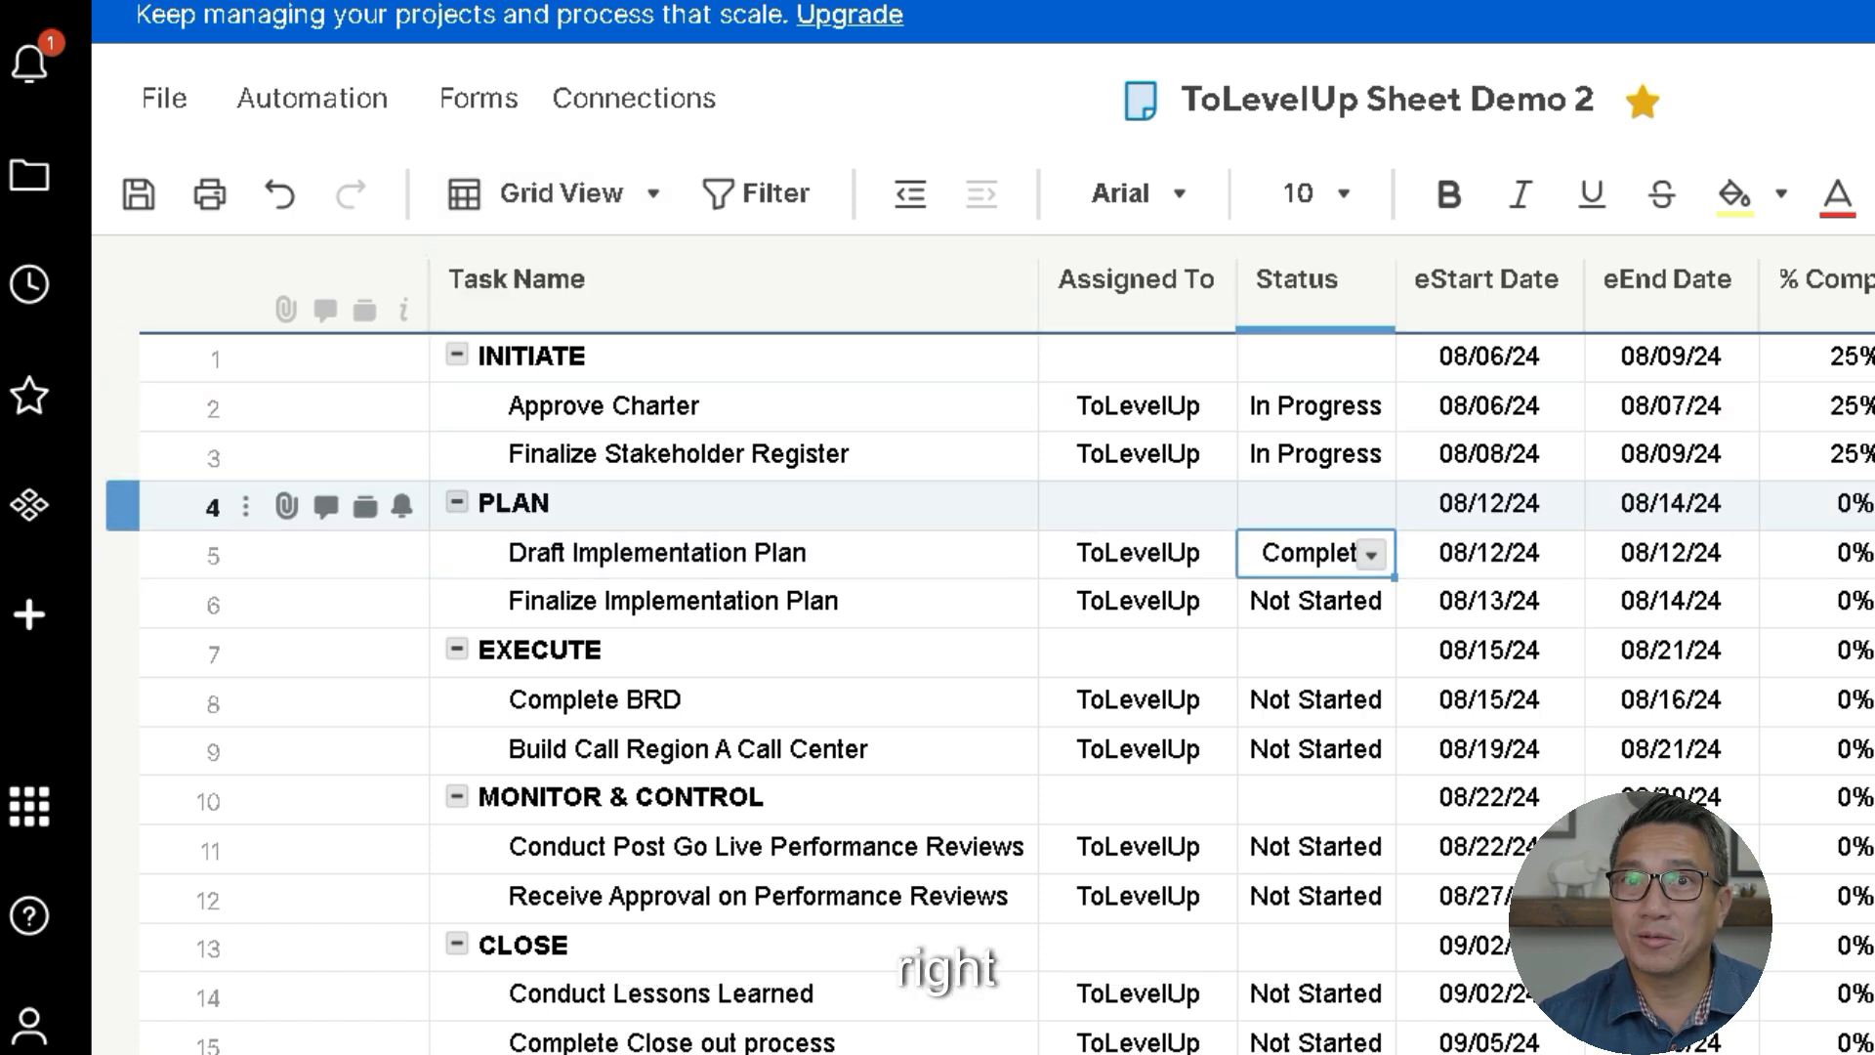
- Switch to Calendar View, displaying only the eStart Date column's dates with summary tasks and reminders included
{"action": "left_click", "coordinate": [556, 193]}
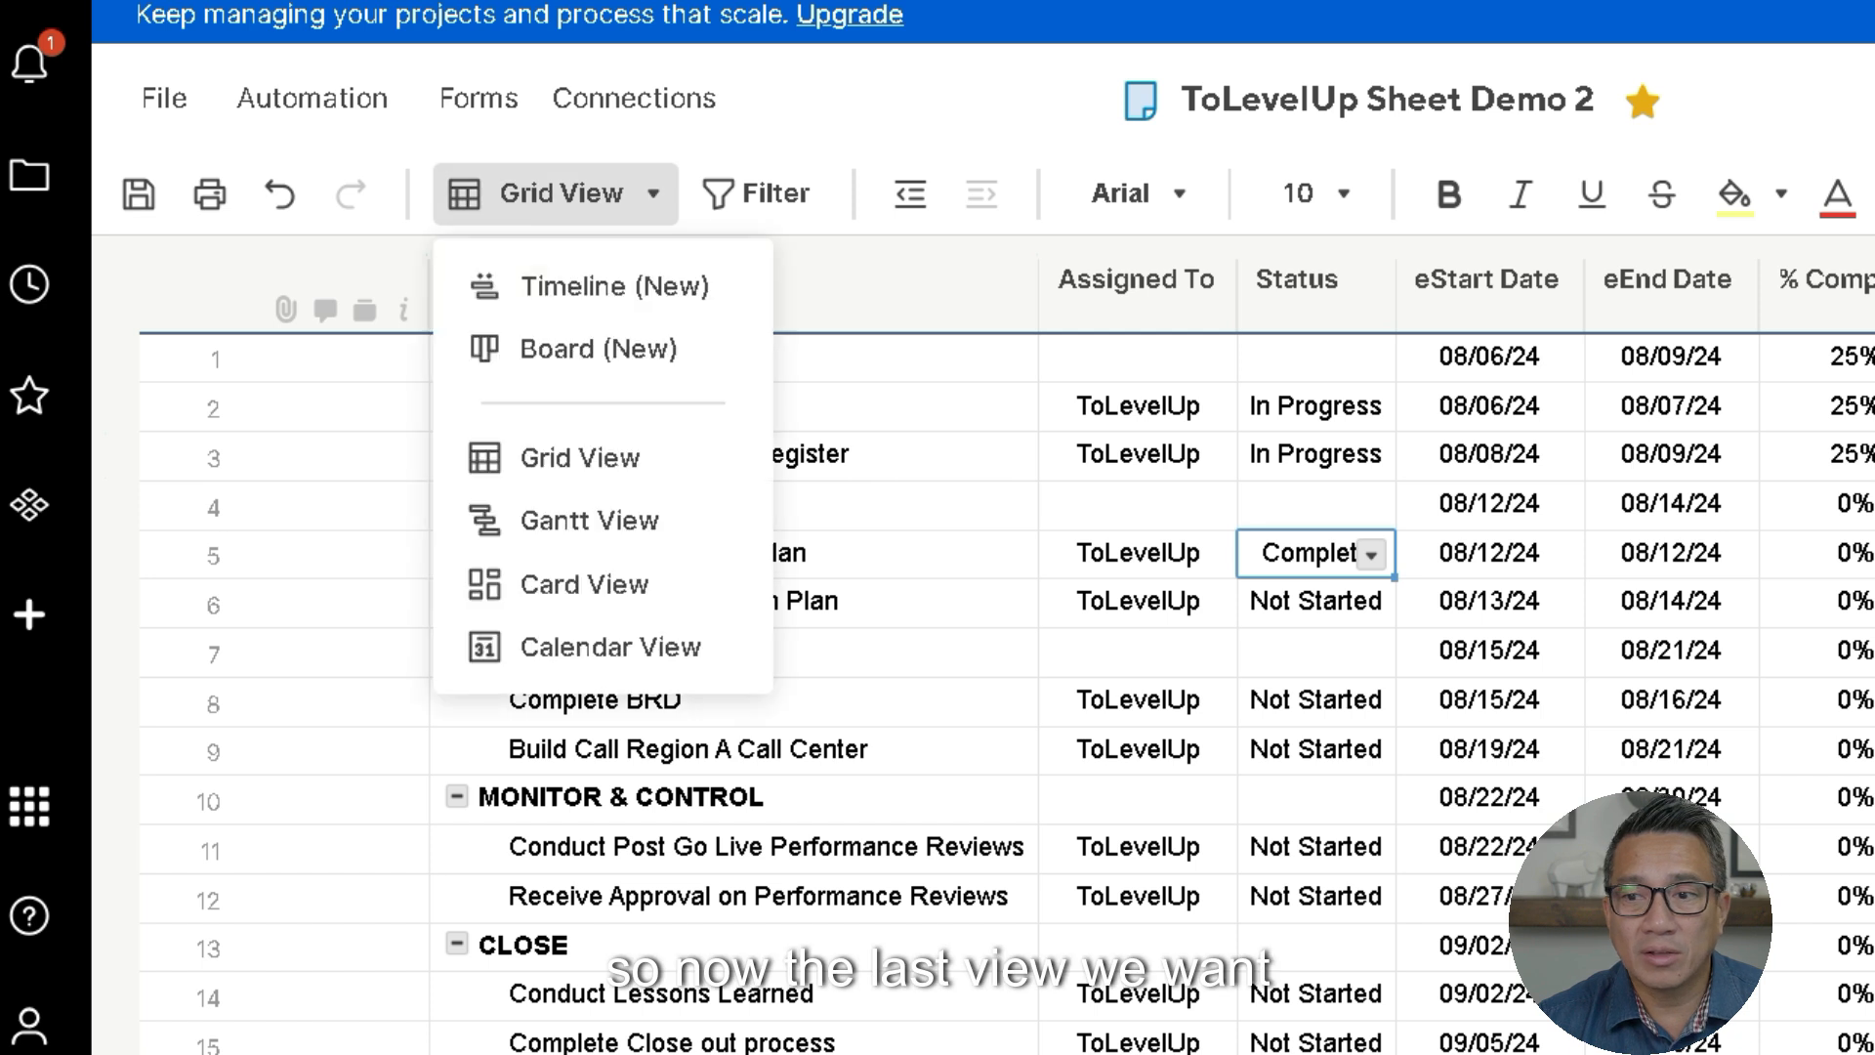
{"action": "left_click", "coordinate": [610, 646]}
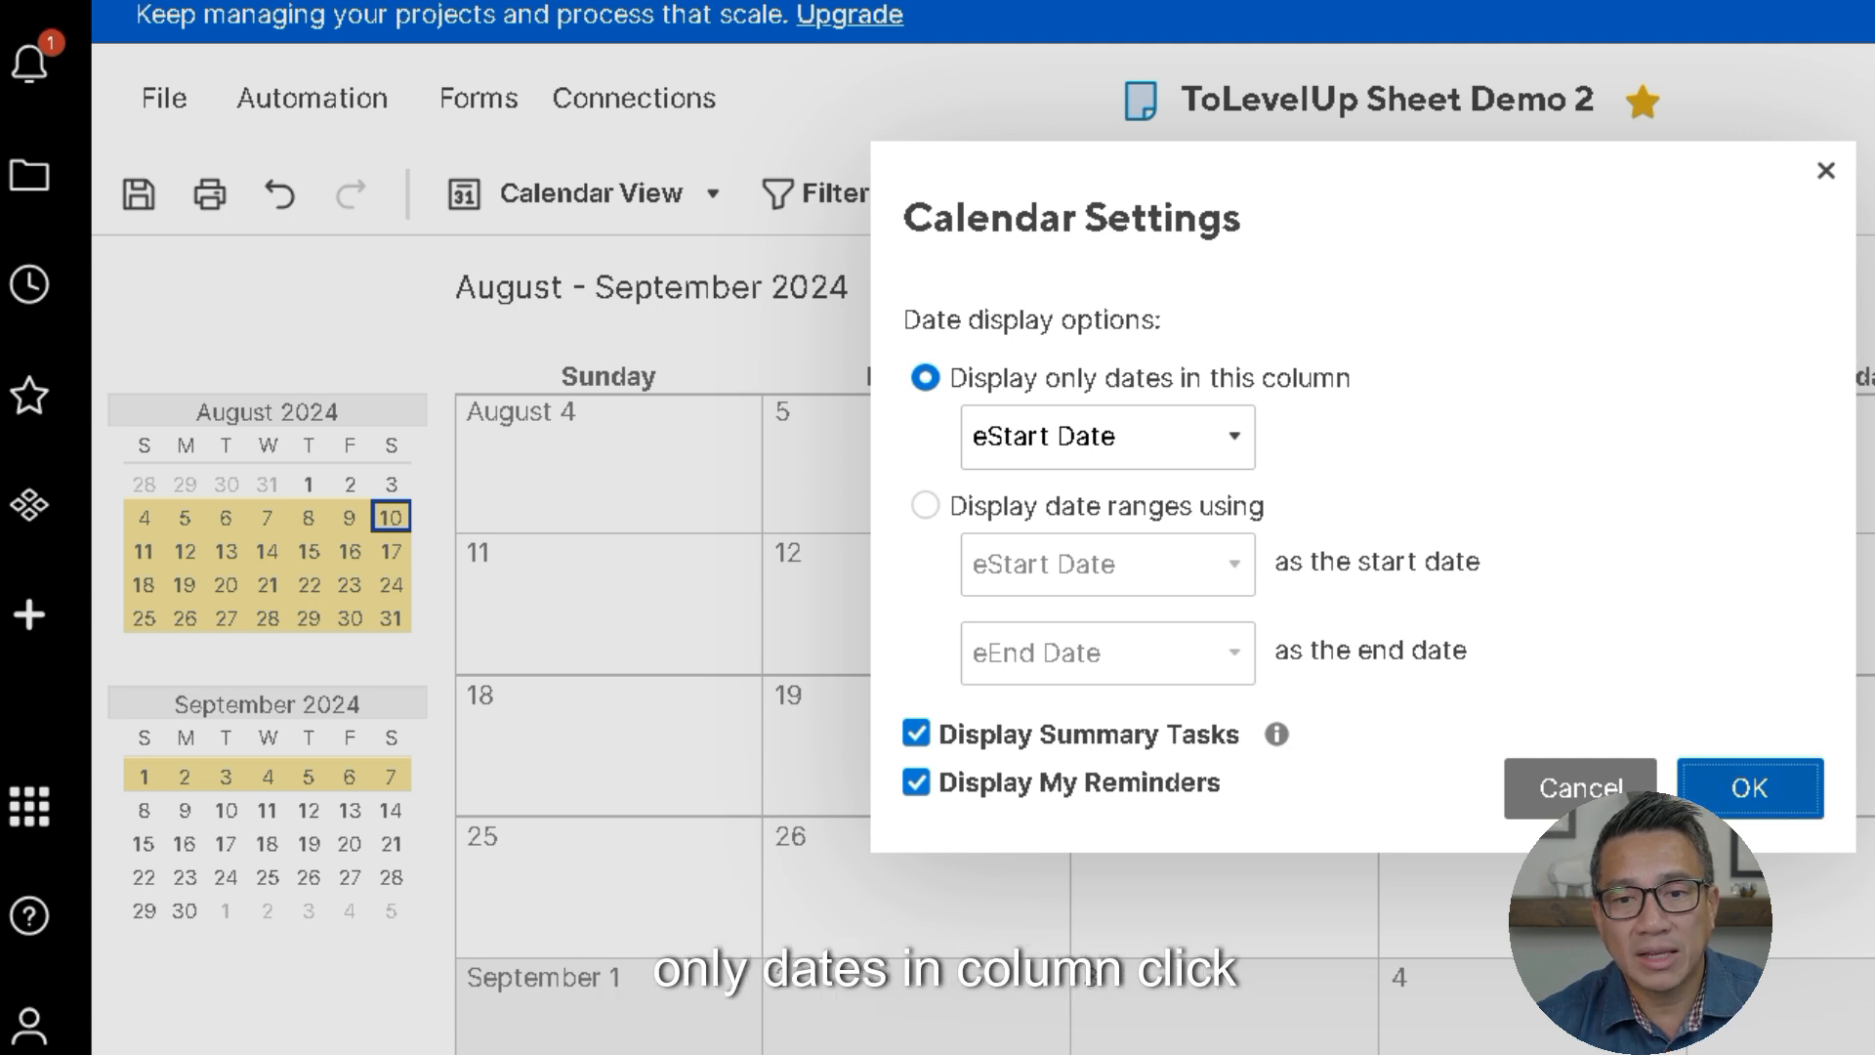
{"action": "left_click", "coordinate": [1797, 787]}
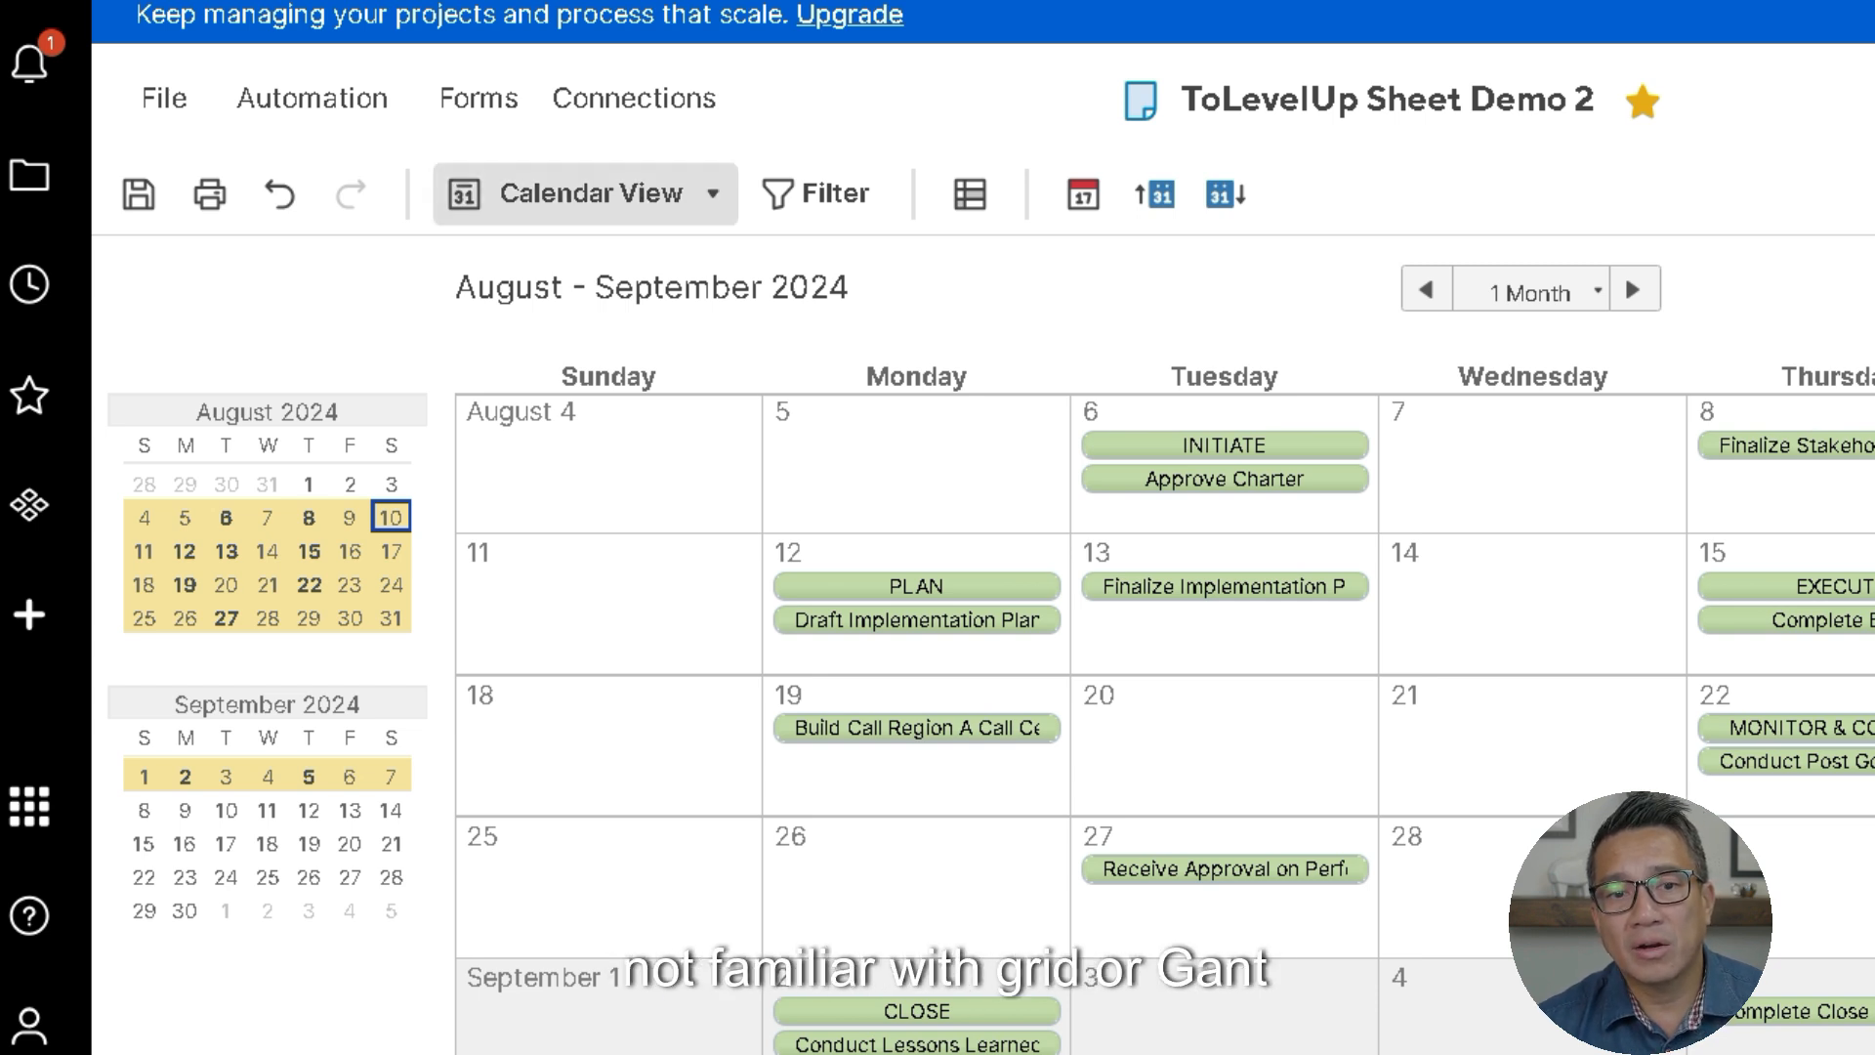
- Review the view, automation and file options available while the sheet is in Calendar View
{"action": "left_click", "coordinate": [585, 194]}
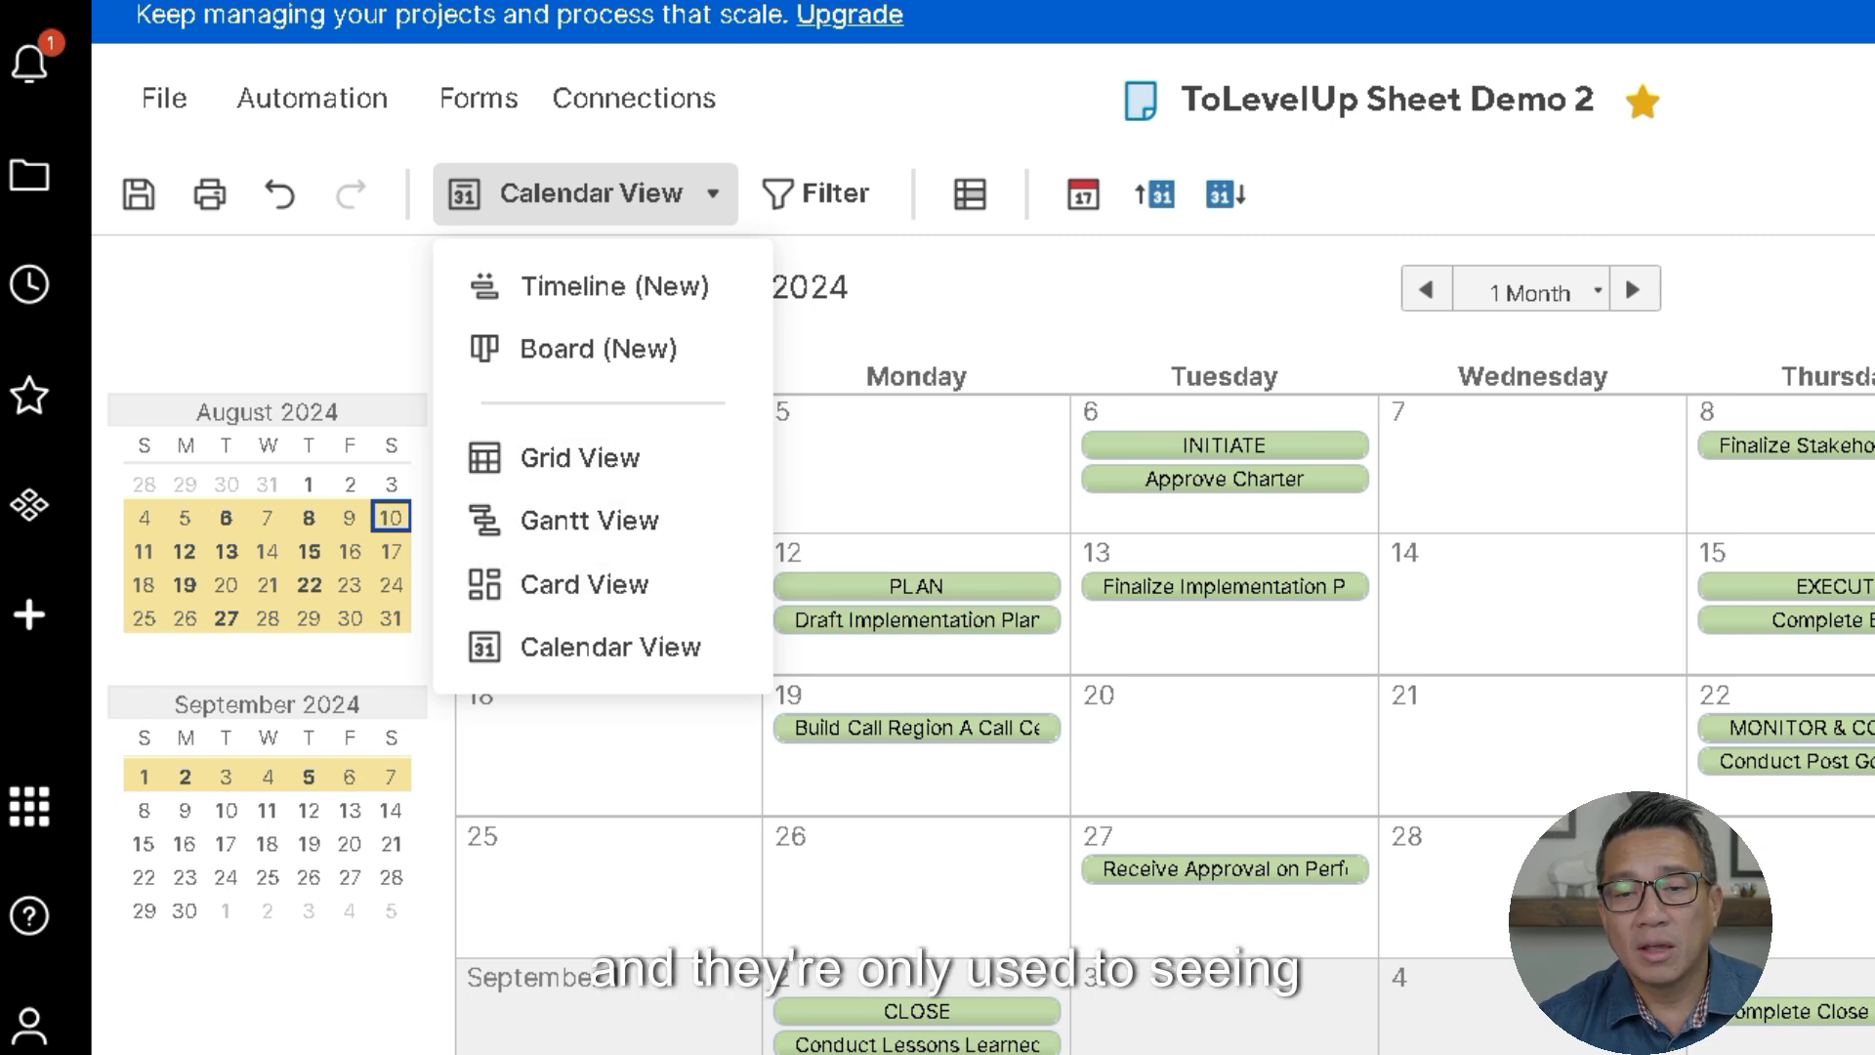
{"action": "key", "text": "Escape"}
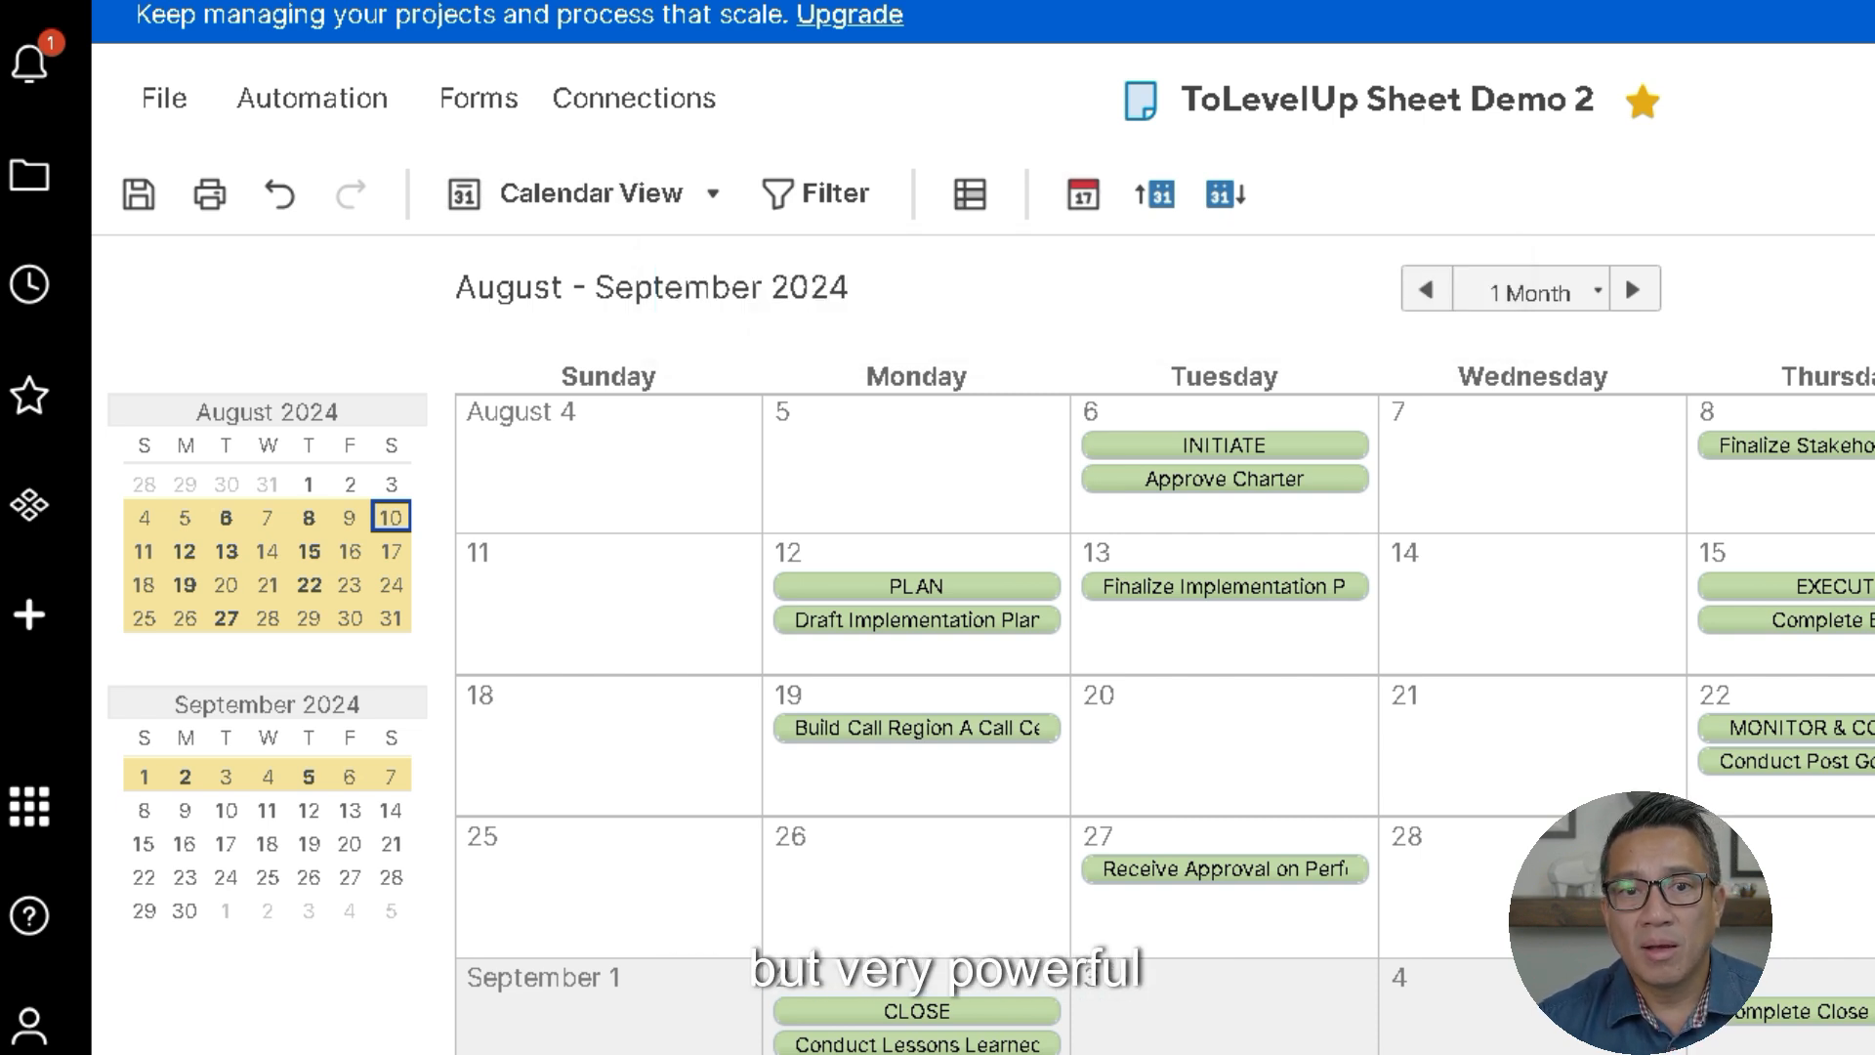
{"action": "left_click", "coordinate": [586, 195]}
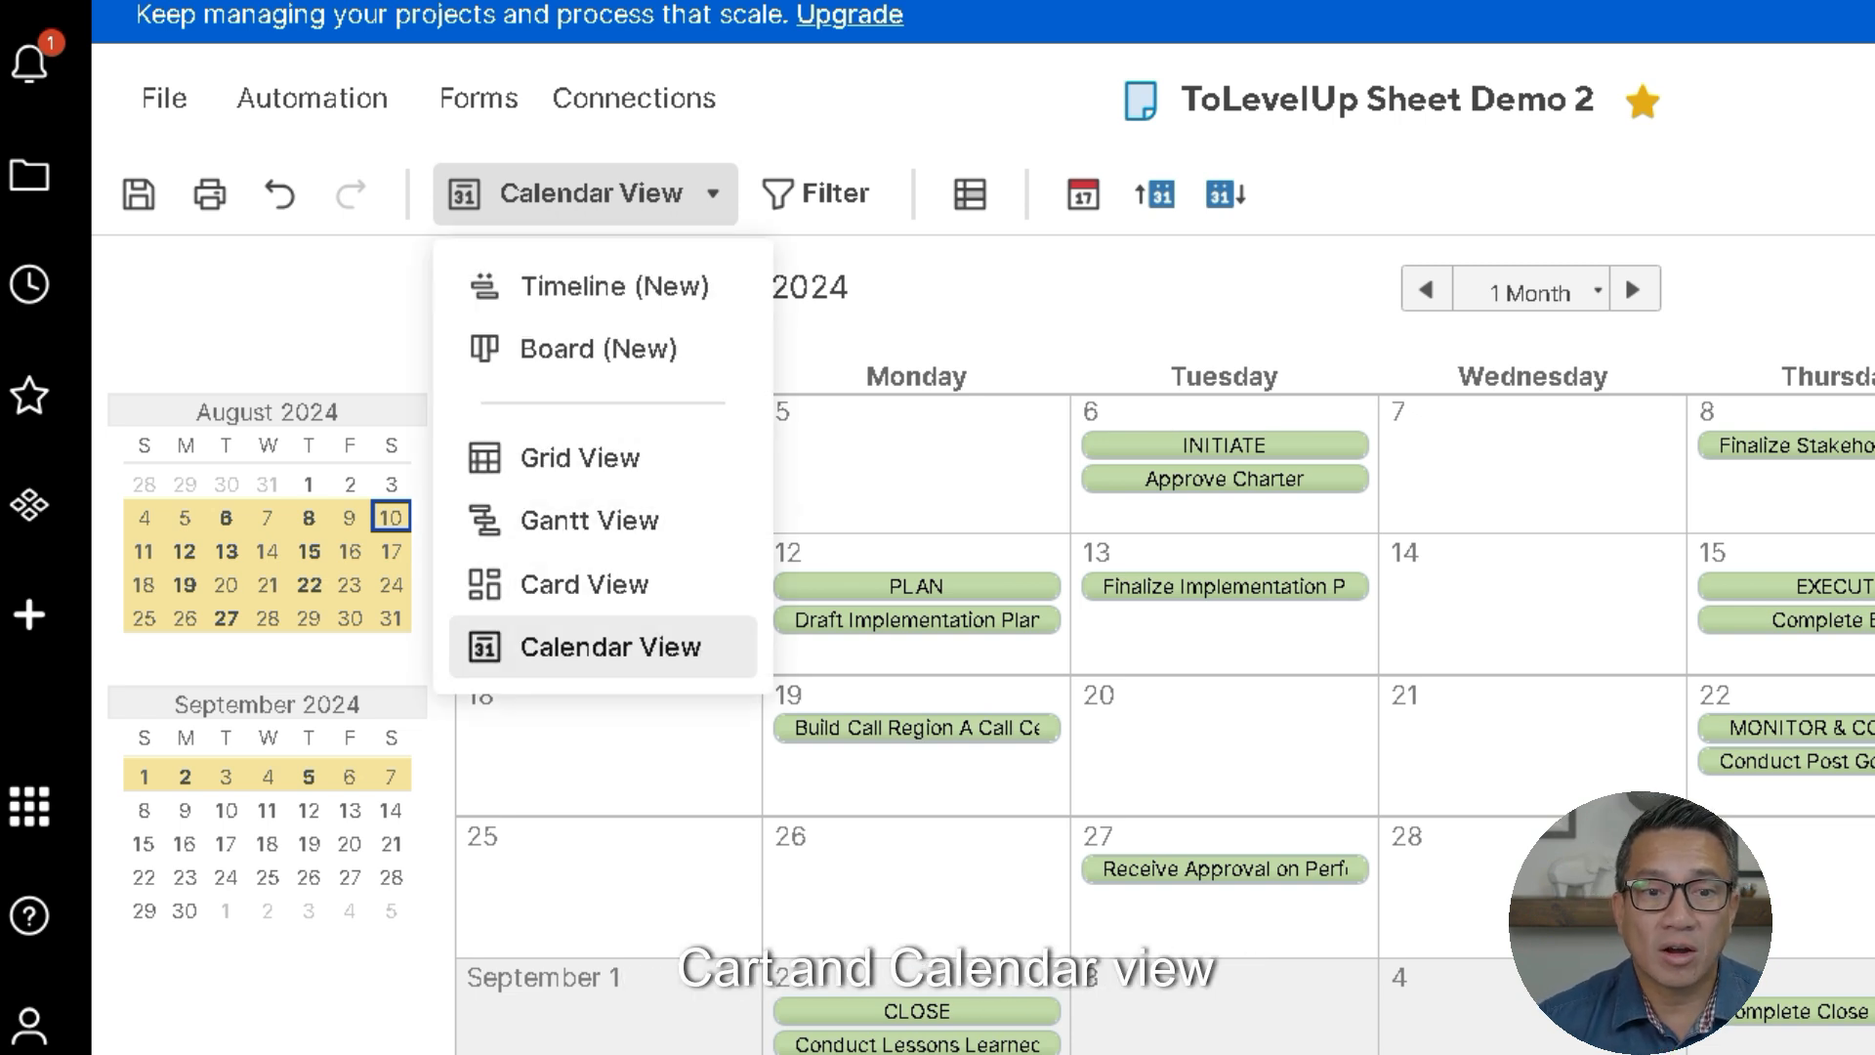
{"action": "left_click", "coordinate": [602, 646]}
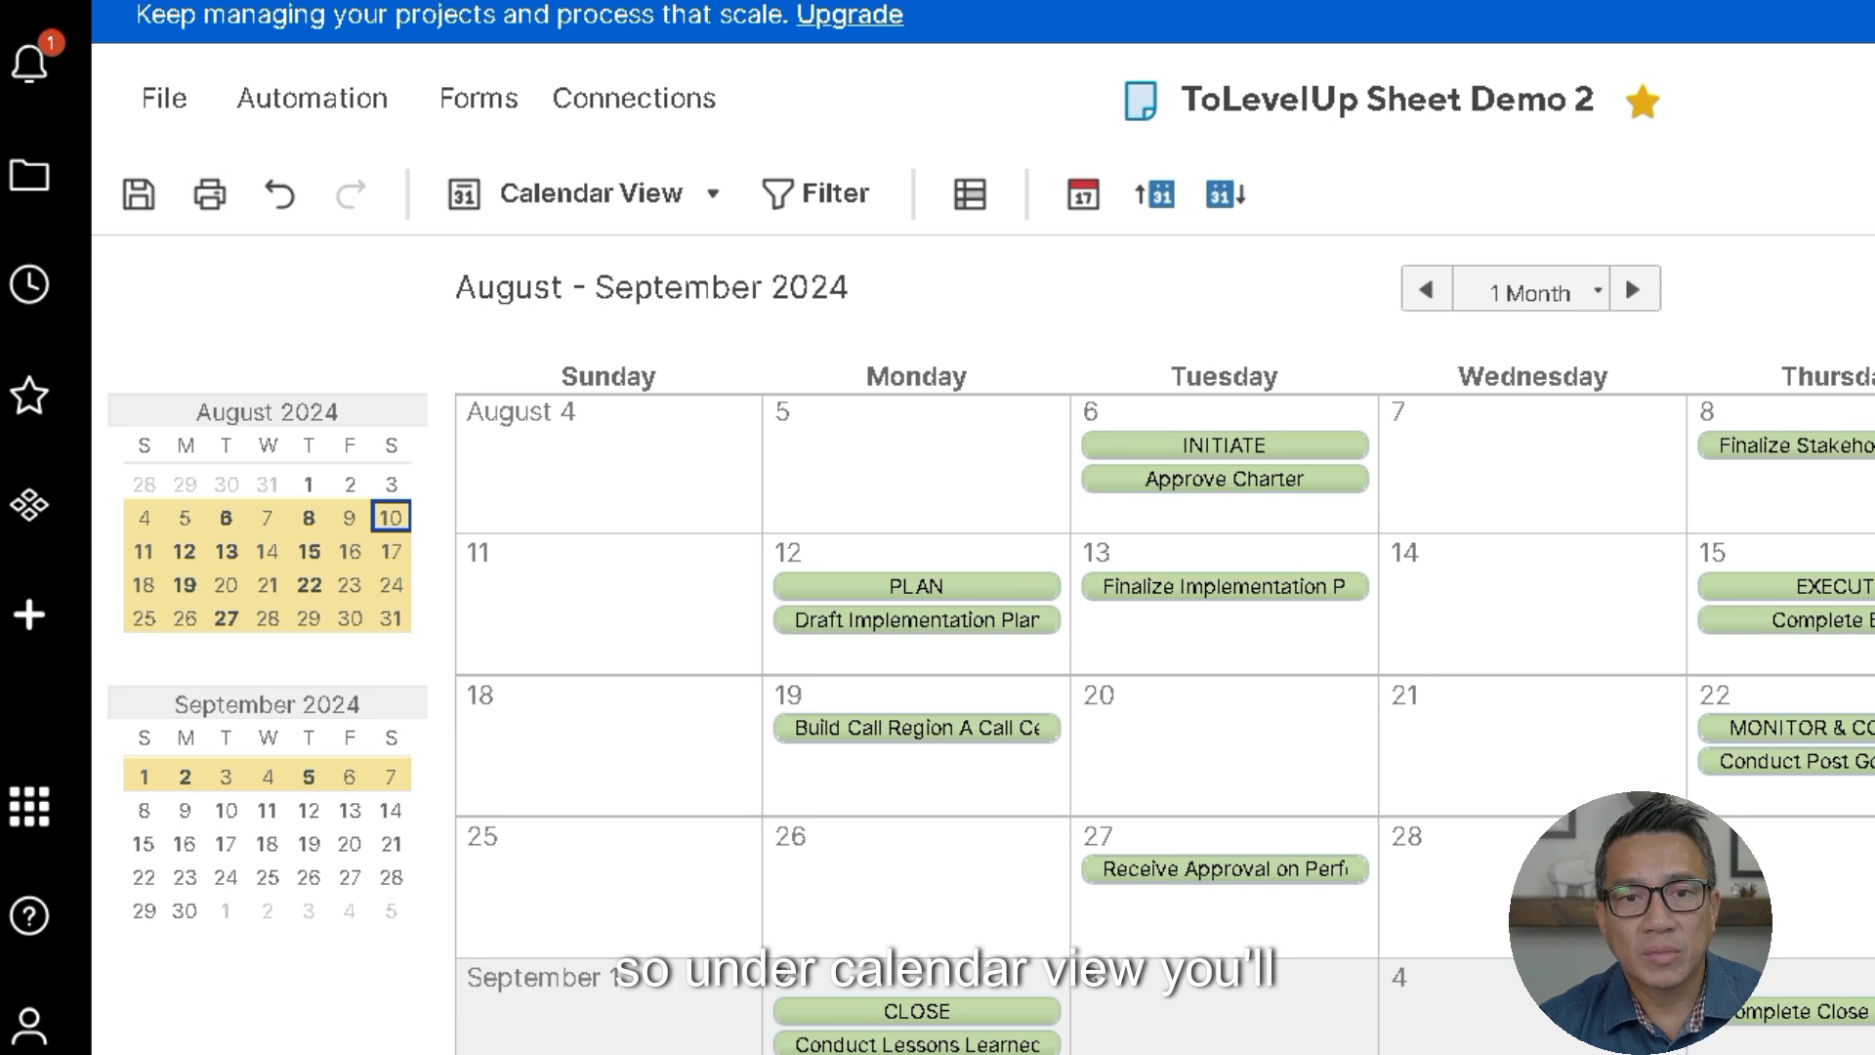
{"action": "left_click", "coordinate": [312, 98]}
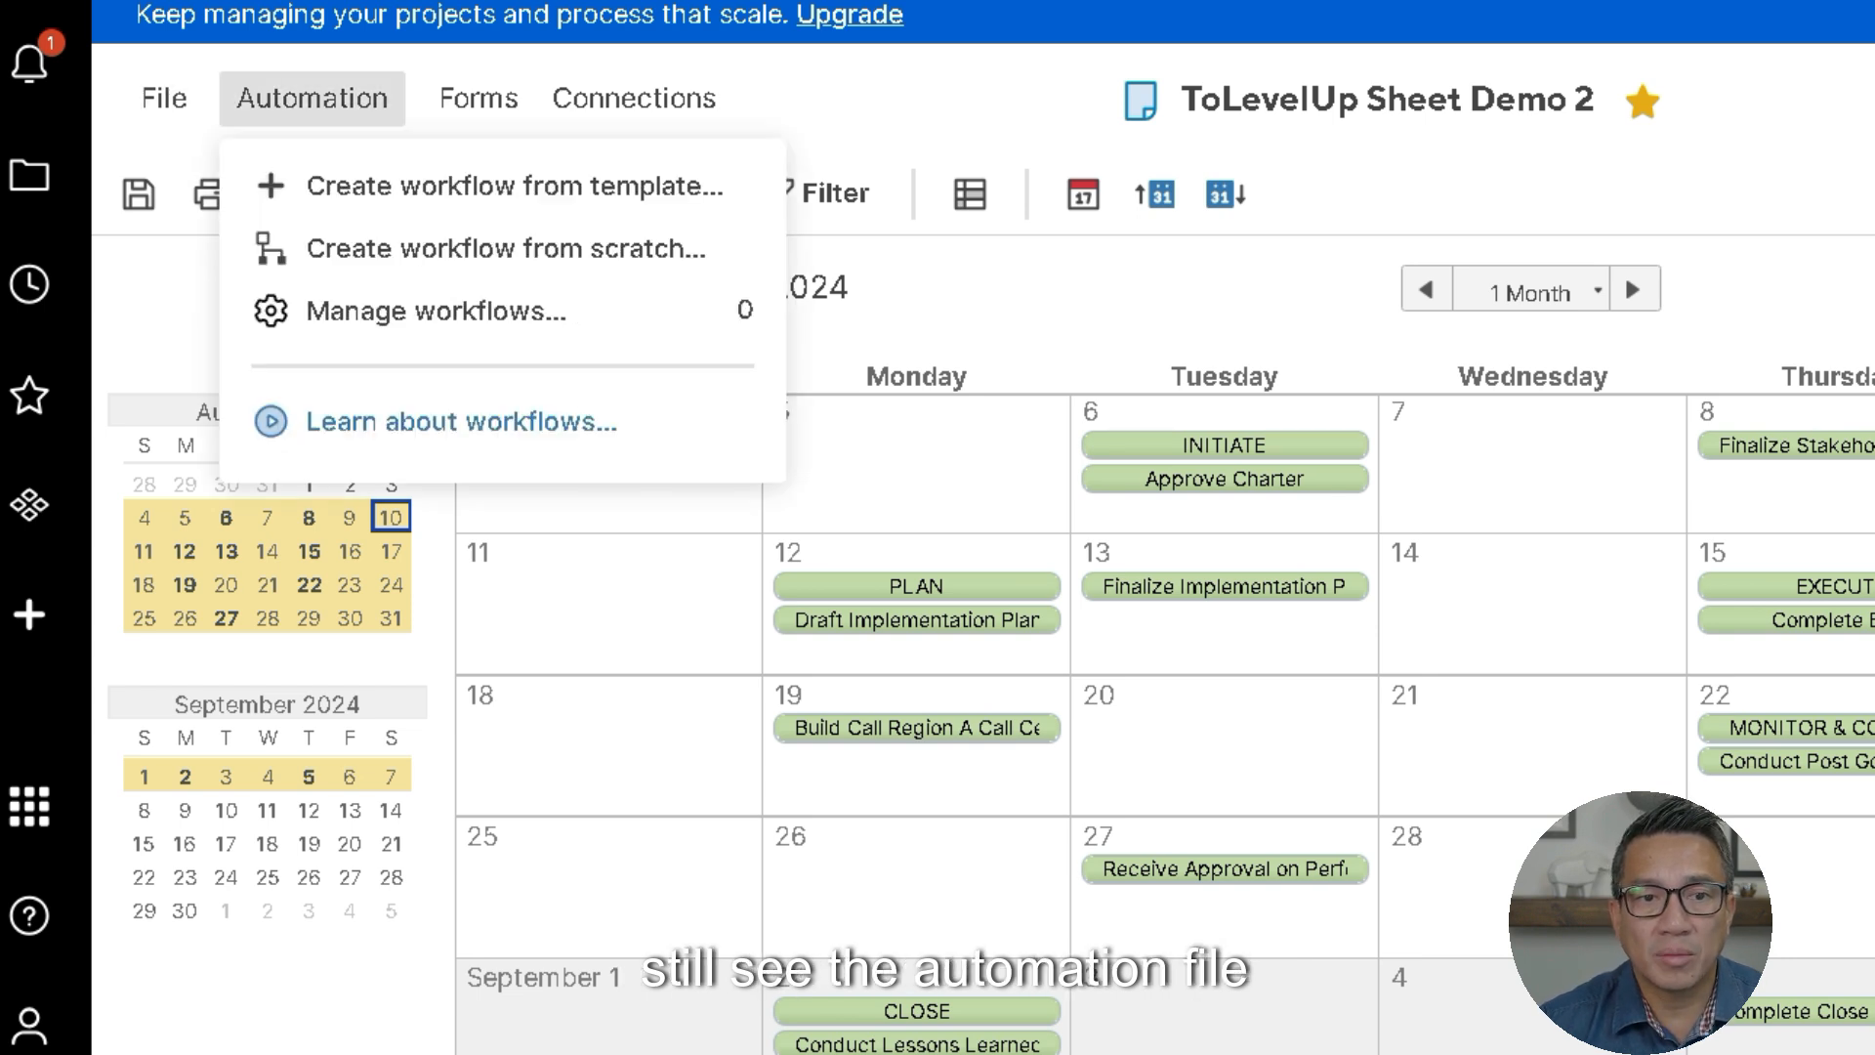
{"action": "left_click", "coordinate": [164, 99]}
{"action": "left_click", "coordinate": [164, 98]}
{"action": "left_click", "coordinate": [1352, 184]}
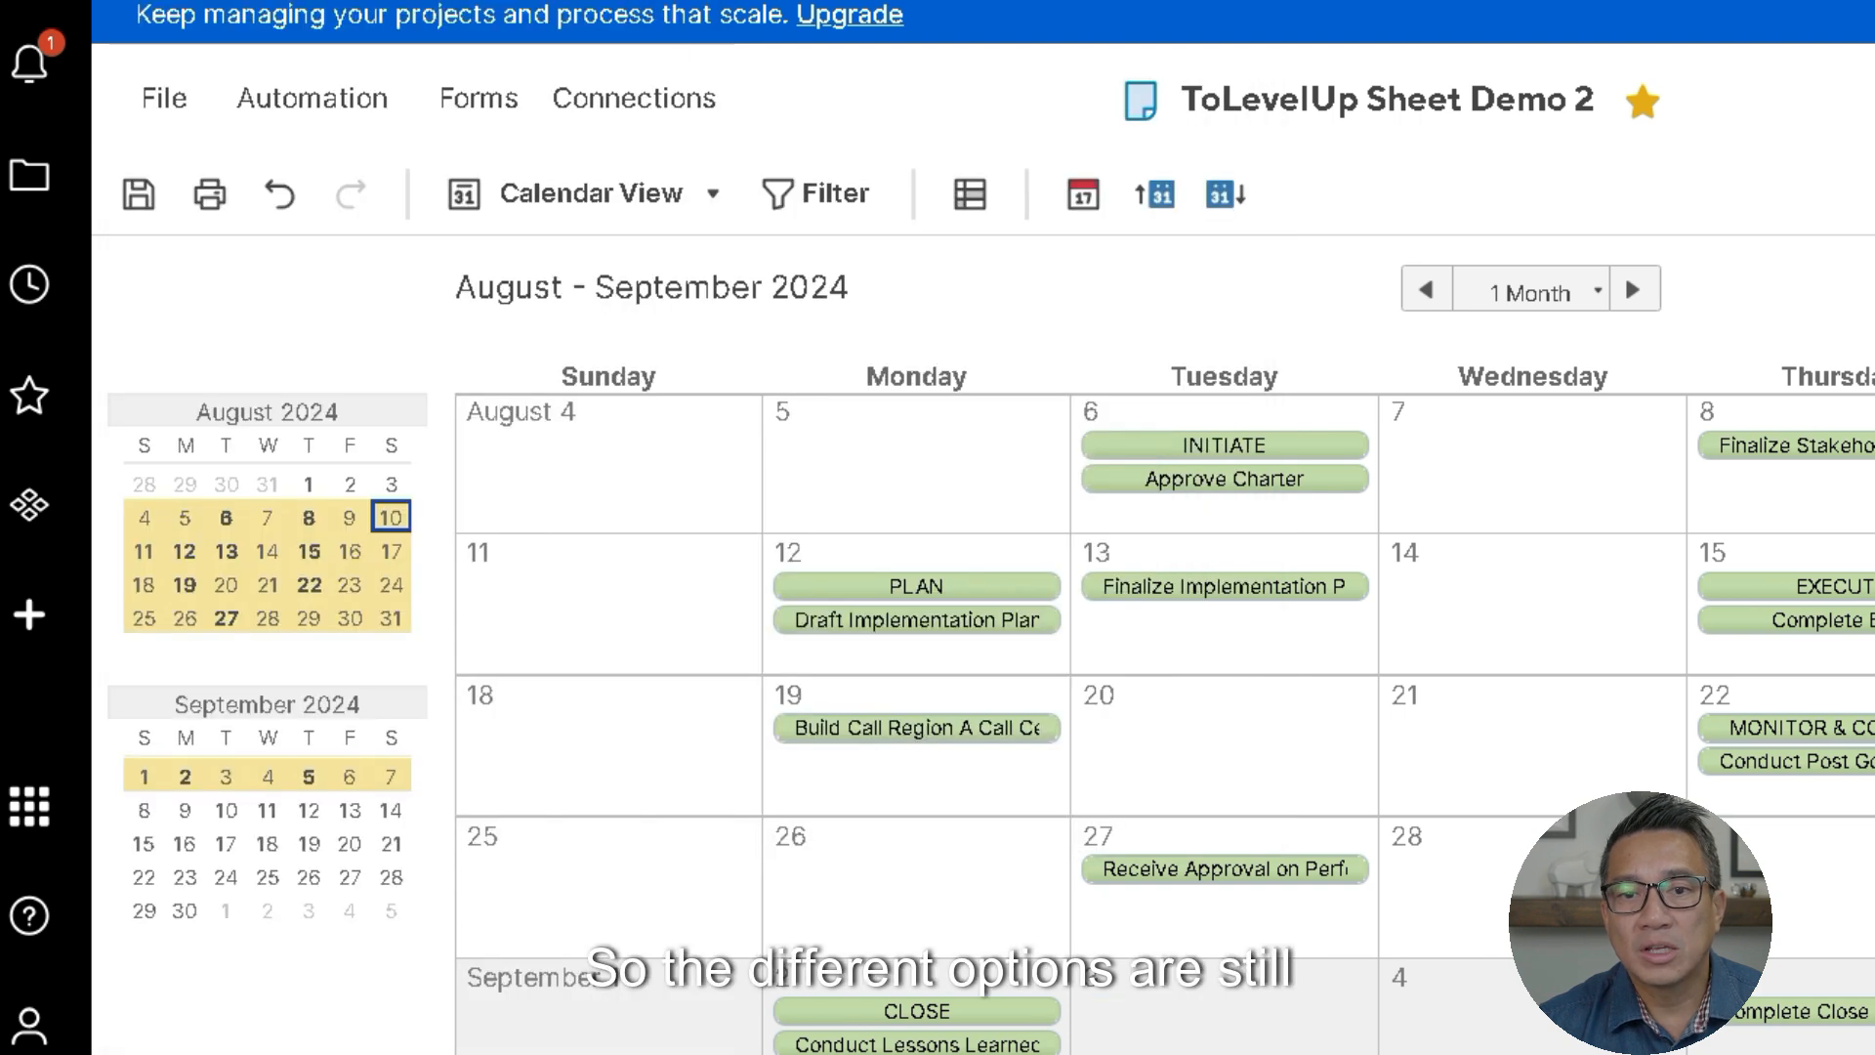